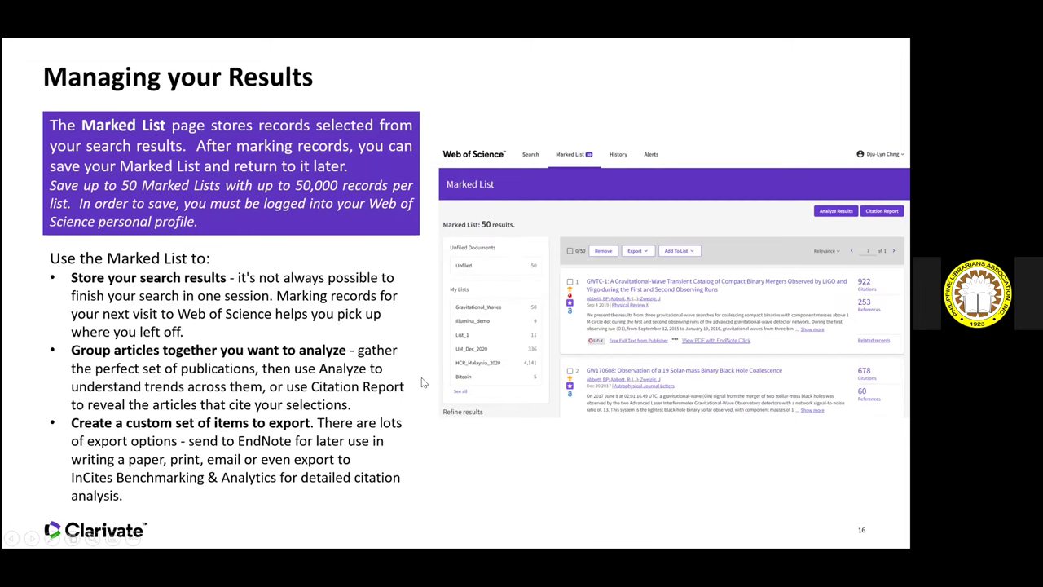
Step: Advance the presentation to the WOS Walk-through slide and switch to the Web of Science document search in Chrome
key(Right)
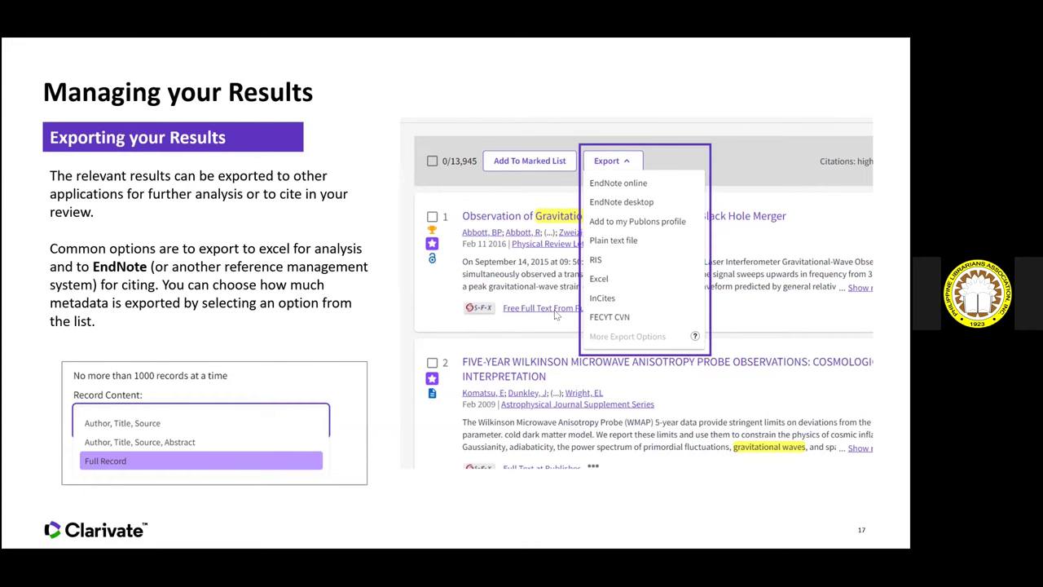
click(529, 346)
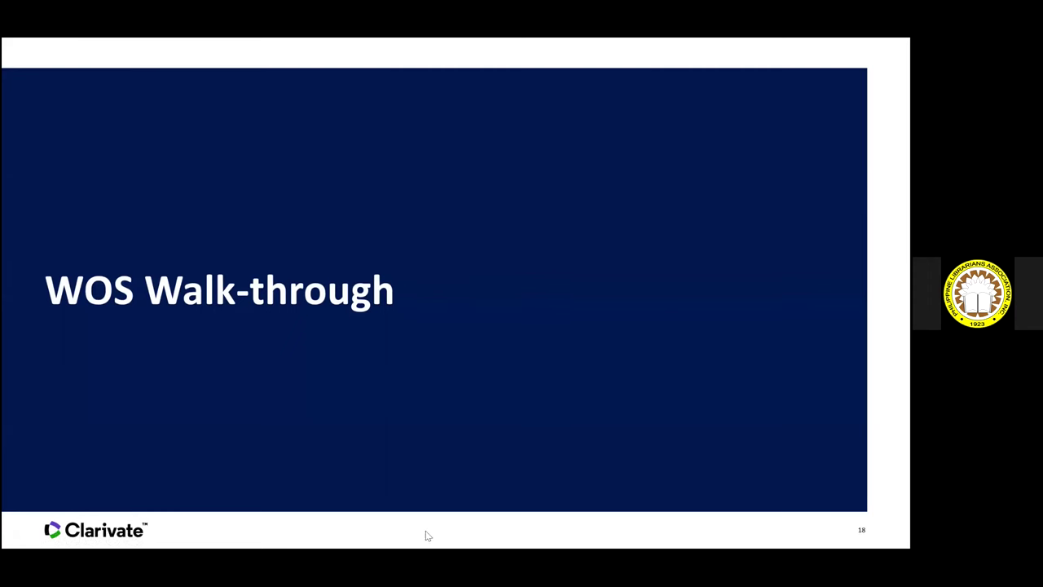
key(super)
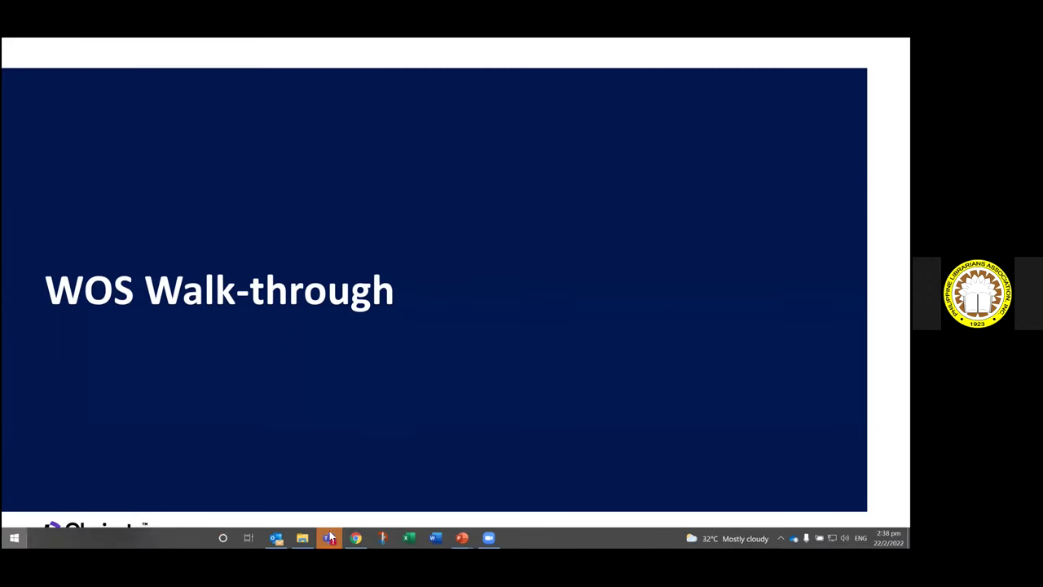
click(356, 538)
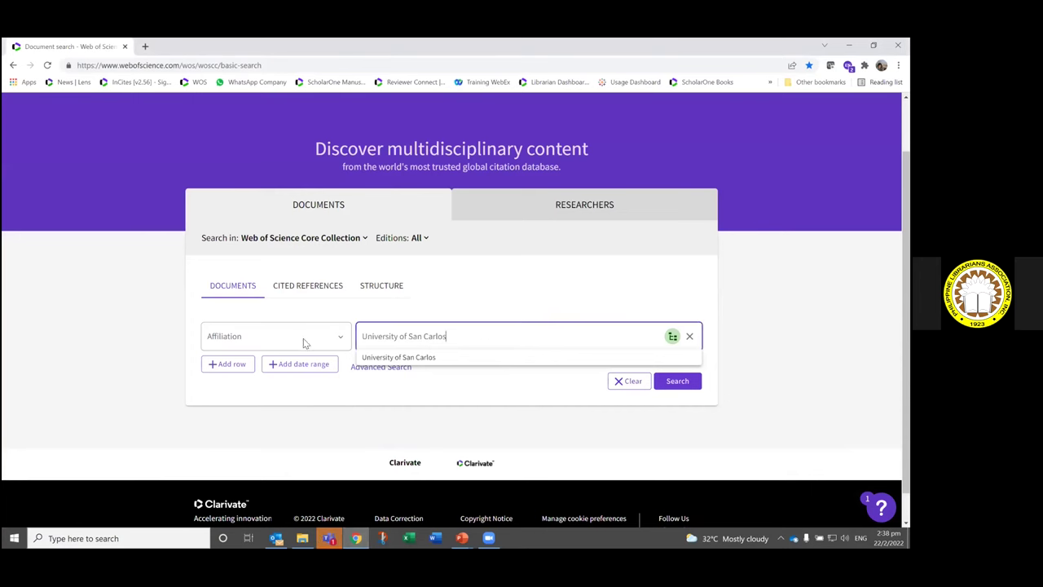
Step: Look over the available search fields for the document query, keeping Affiliation selected
click(341, 339)
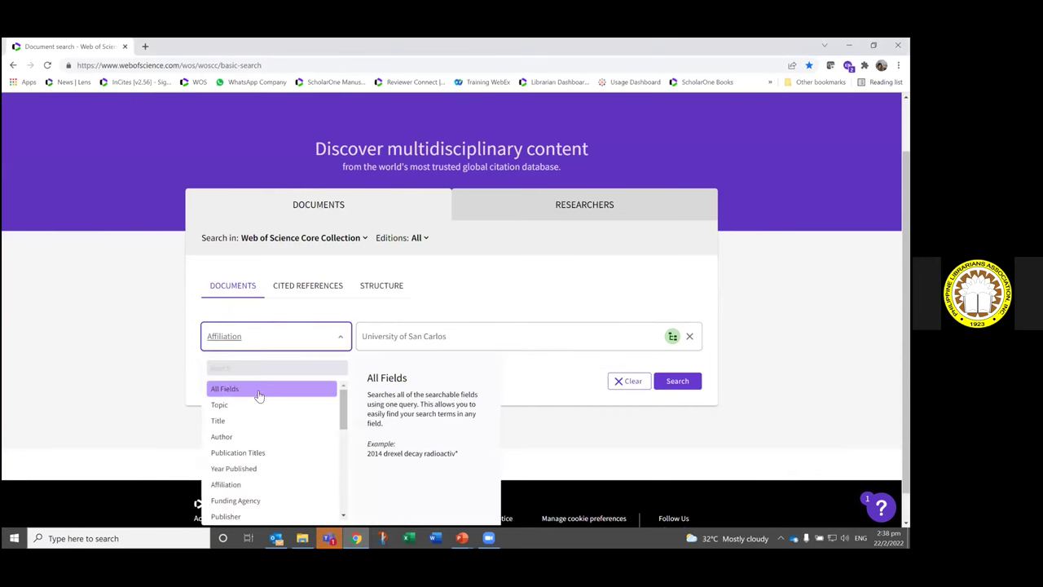
click(145, 391)
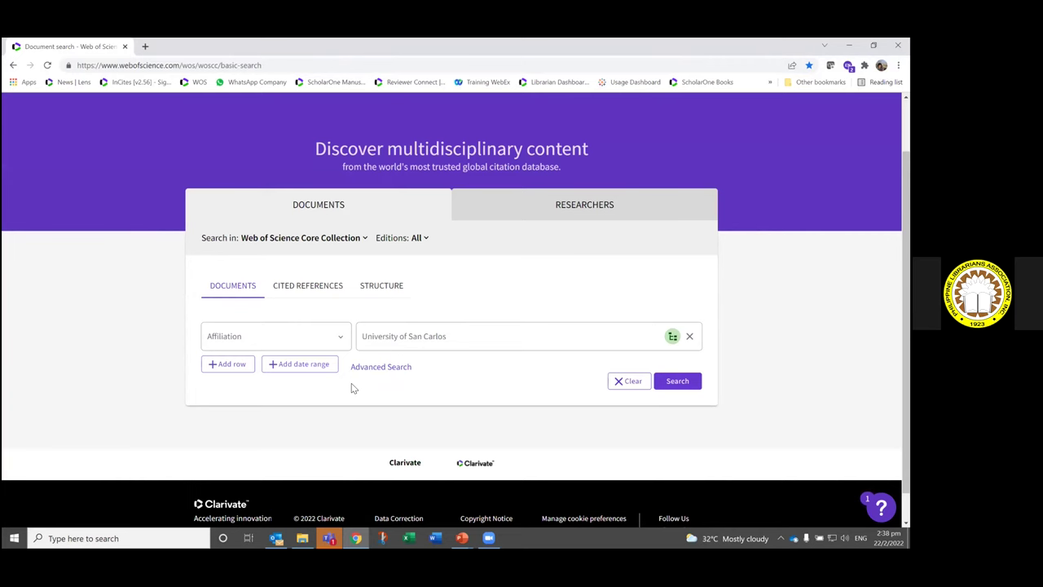
Step: Search Google for "university of san carlos library" in a new browser tab
click(144, 47)
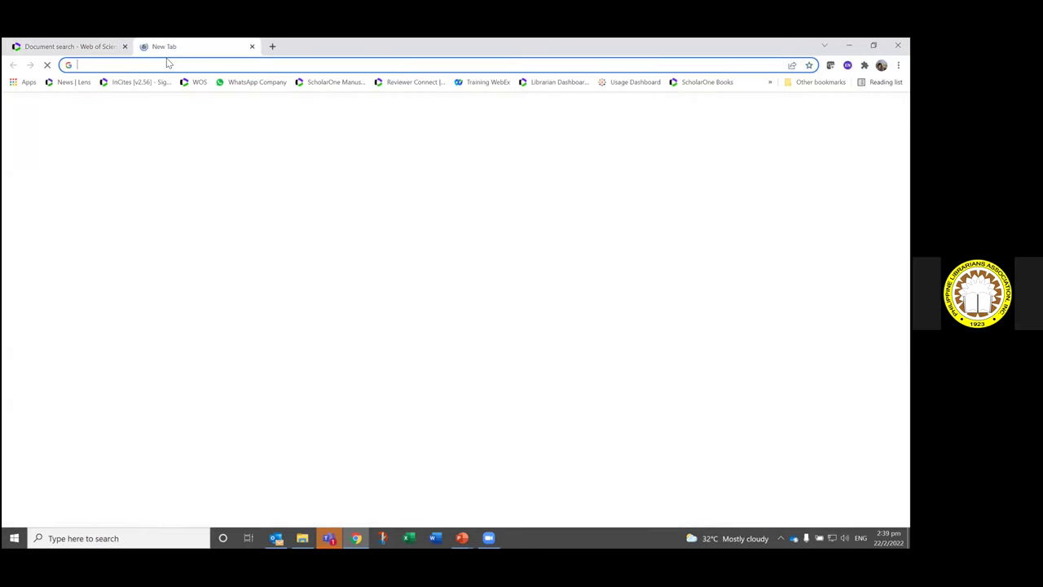
text(univeri)
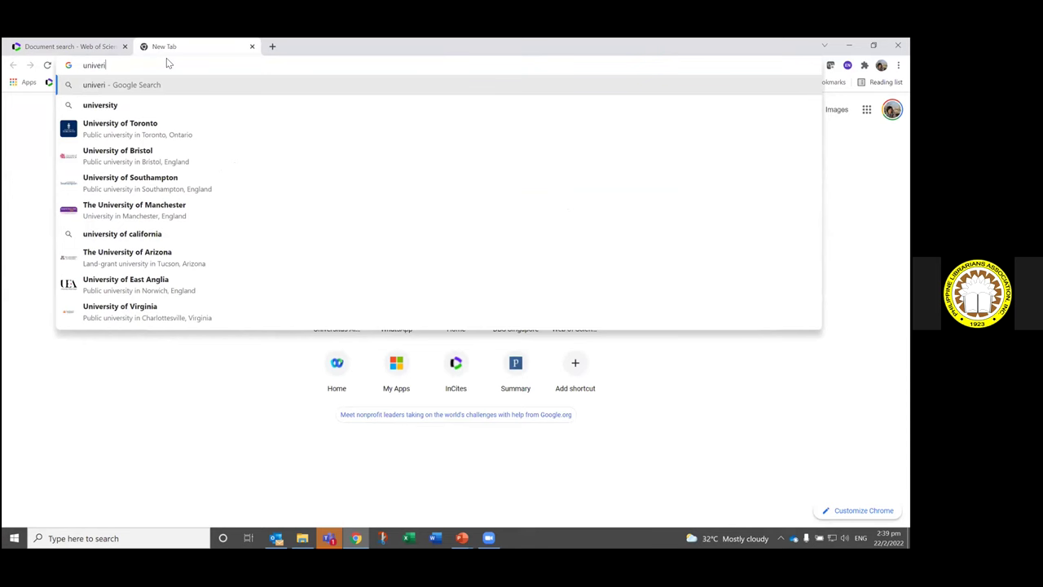
key(BackSpace)
key(Down)
key(BackSpace)
key(BackSpace)
key(BackSpace)
key(BackSpace)
key(BackSpace)
key(BackSpace)
key(BackSpace)
key(BackSpace)
key(BackSpace)
key(BackSpace)
key(BackSpace)
key(BackSpace)
key(BackSpace)
key(BackSpace)
key(BackSpace)
key(BackSpace)
key(BackSpace)
key(BackSpace)
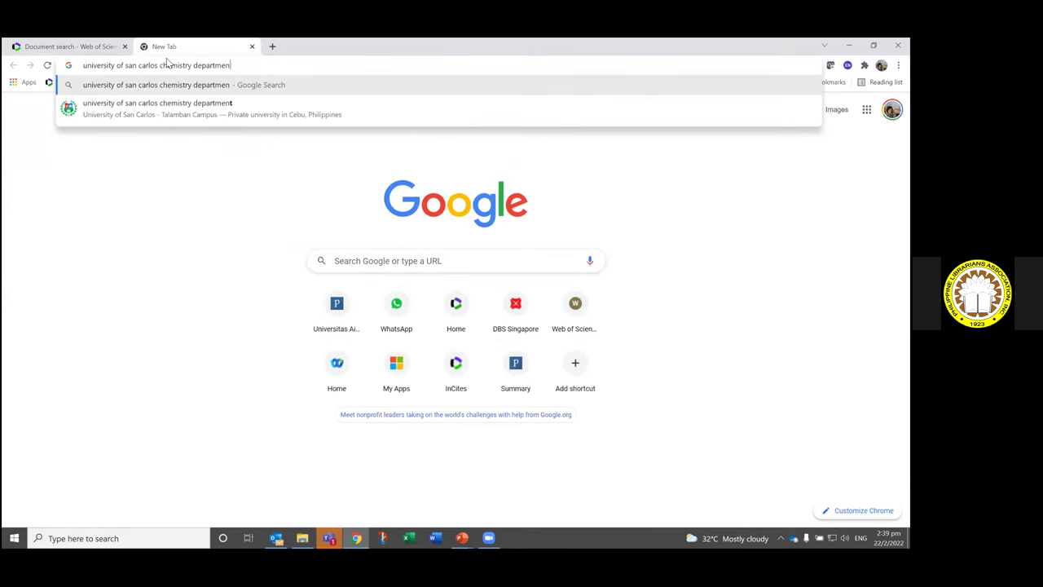
key(BackSpace)
key(BackSpace)
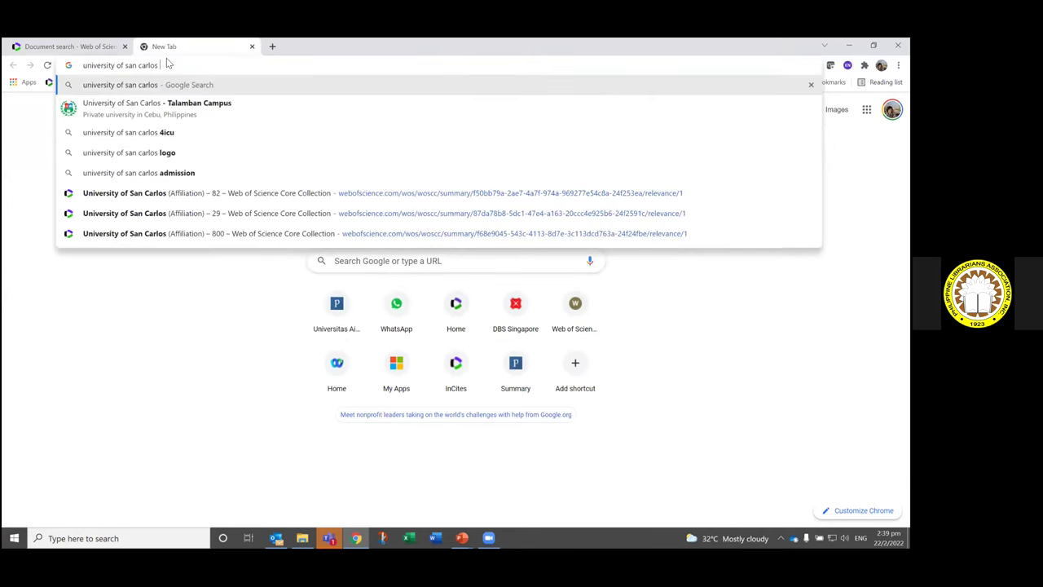
text(l)
text(ibrary)
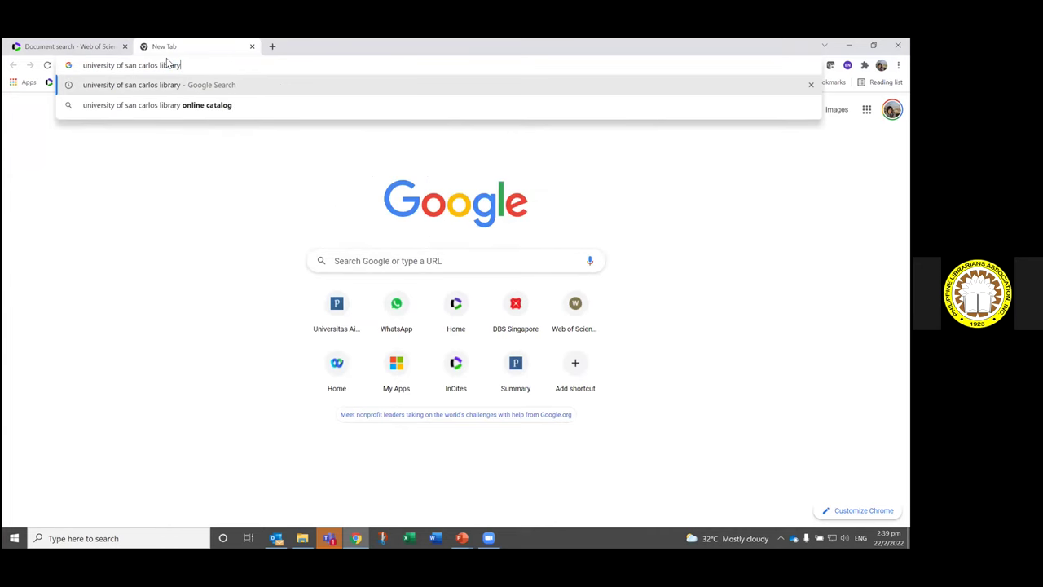
key(Return)
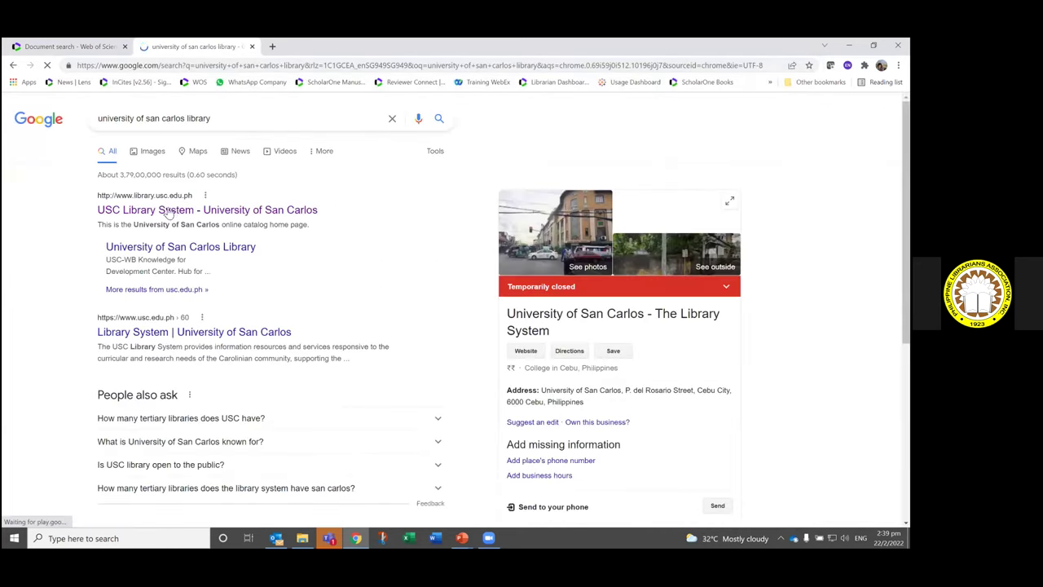
Step: Open the USC Library System website and go to its Online Subscription page of electronic resources
click(160, 211)
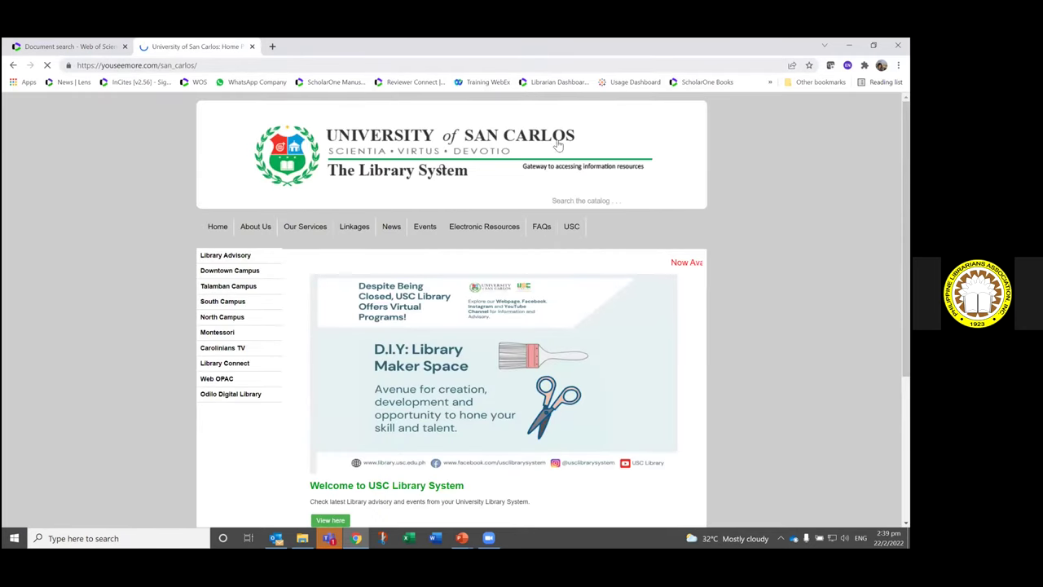
mouse_move(530, 257)
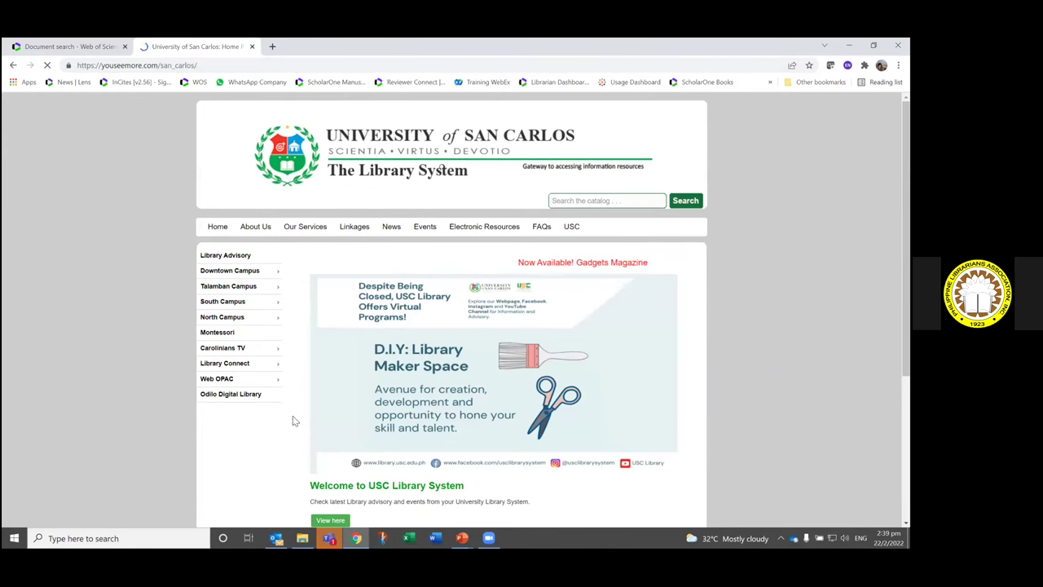
scroll(291, 370, down, 1)
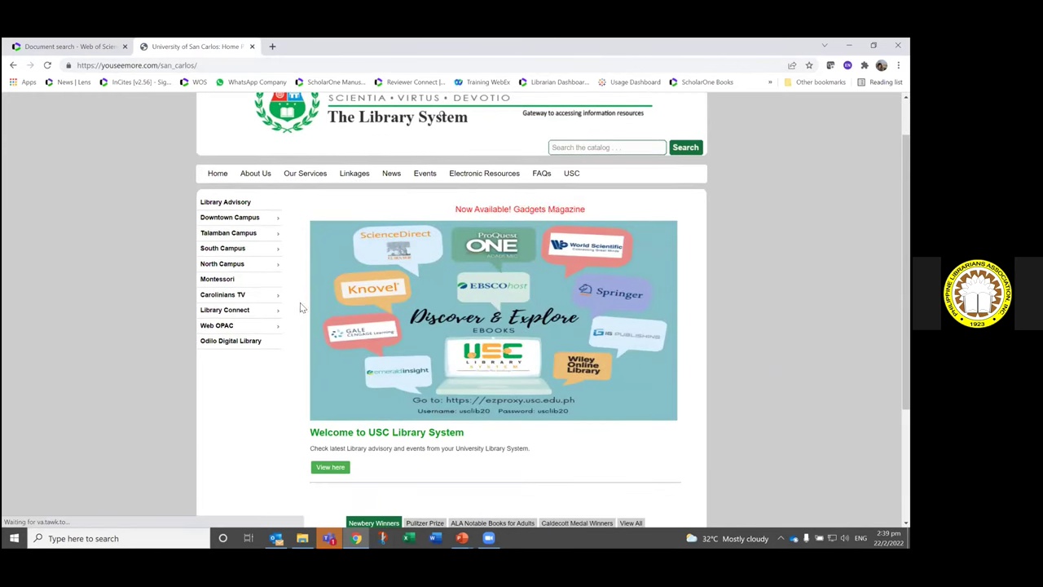
mouse_move(493, 180)
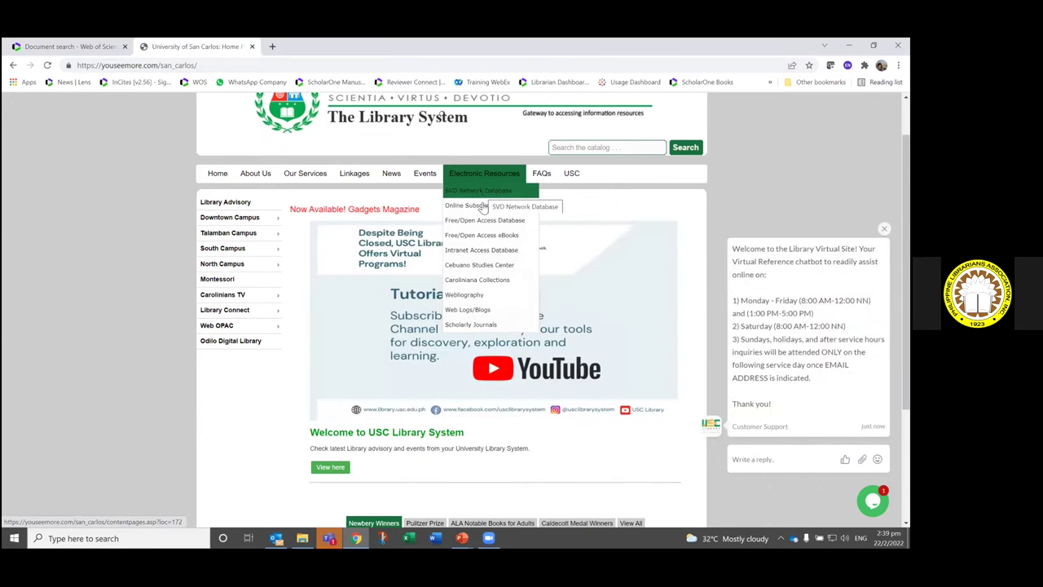
click(482, 211)
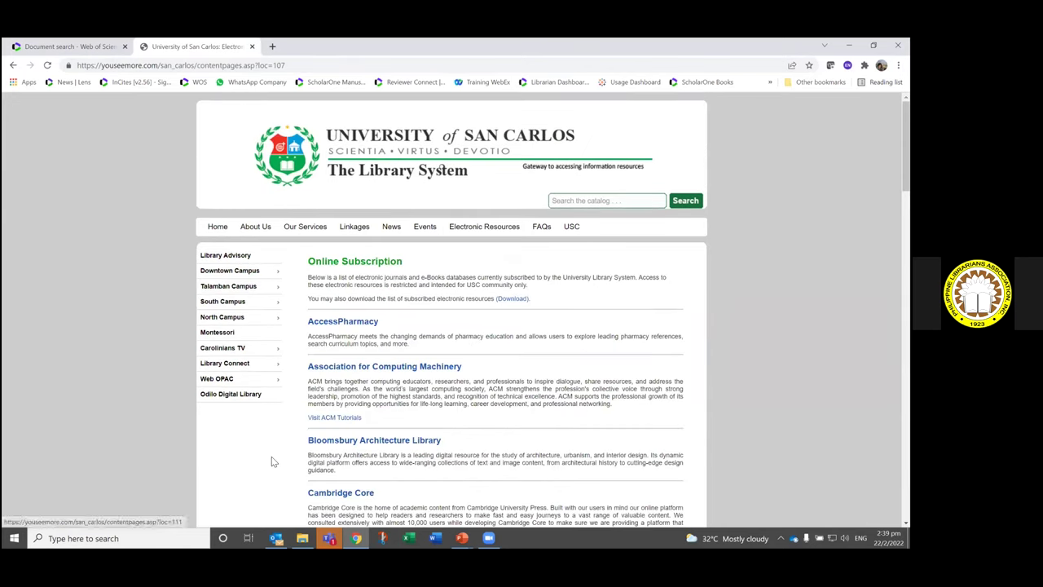
Step: Look through the library's list of subscribed databases on the Online Subscription page
scroll(282, 420, down, 4)
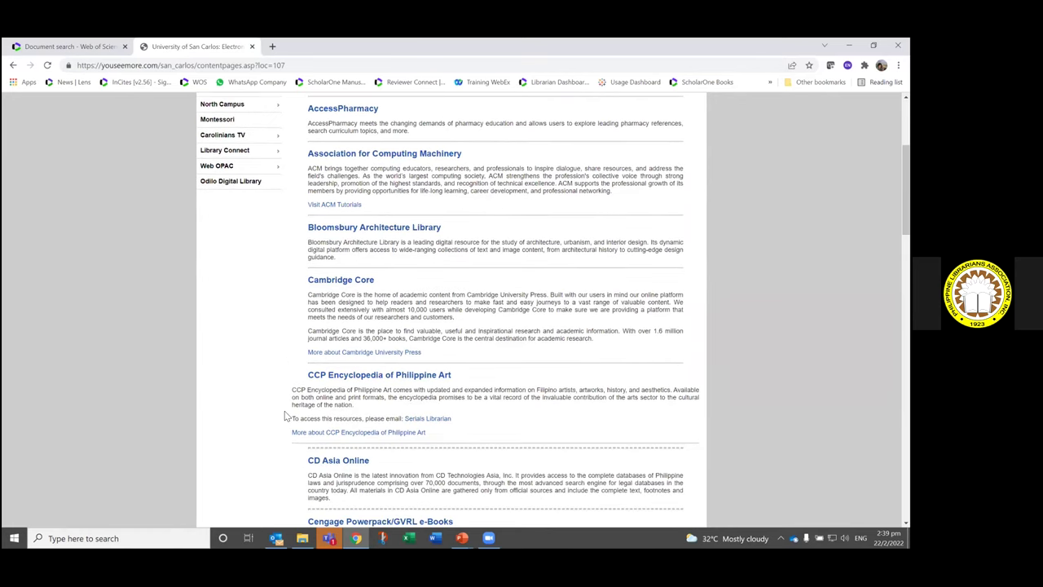
scroll(286, 415, down, 2)
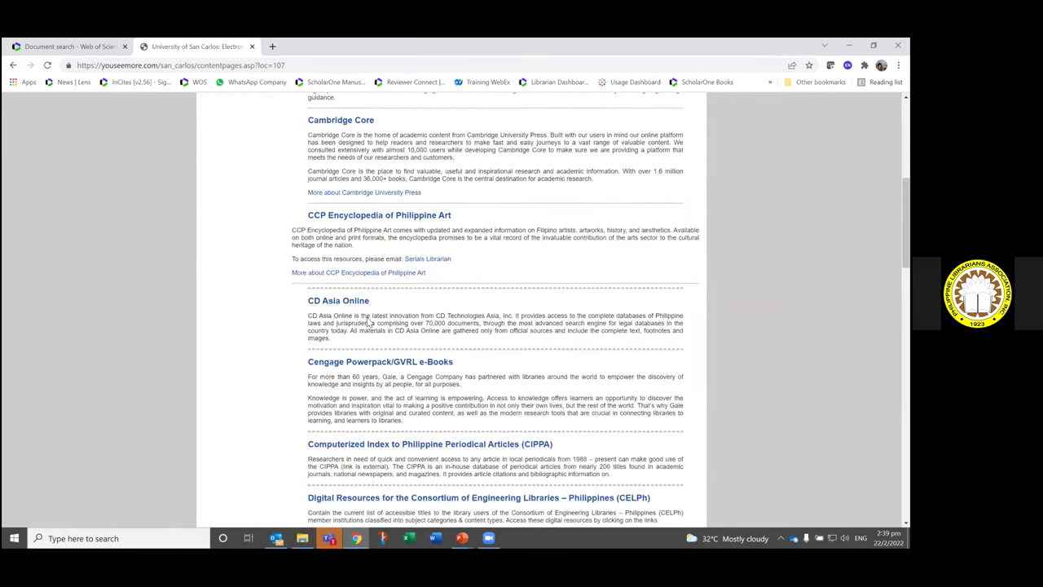
scroll(513, 390, down, 7)
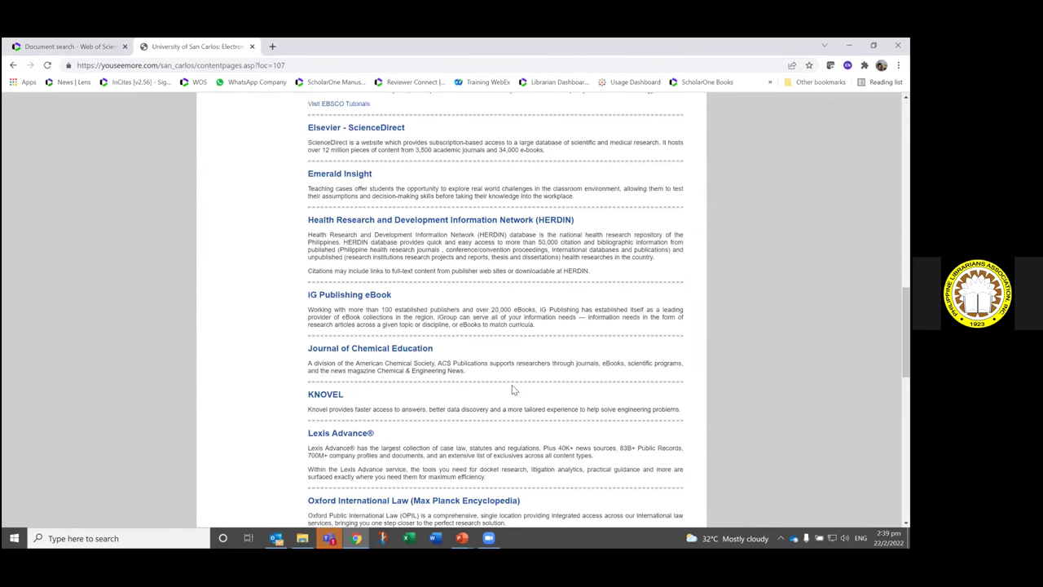
scroll(584, 391, down, 5)
scroll(582, 394, down, 4)
scroll(575, 391, up, 3)
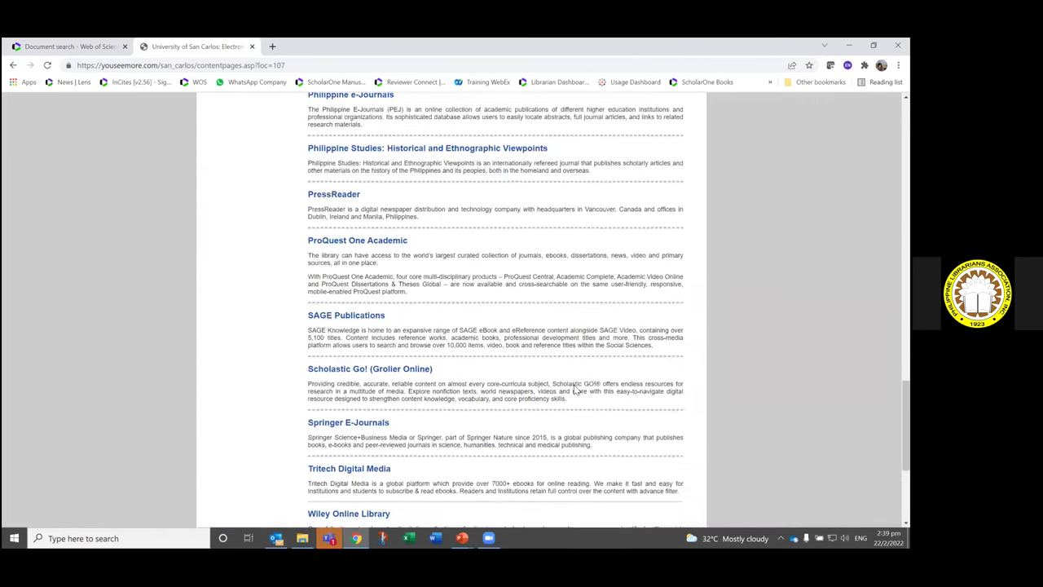
scroll(575, 389, up, 4)
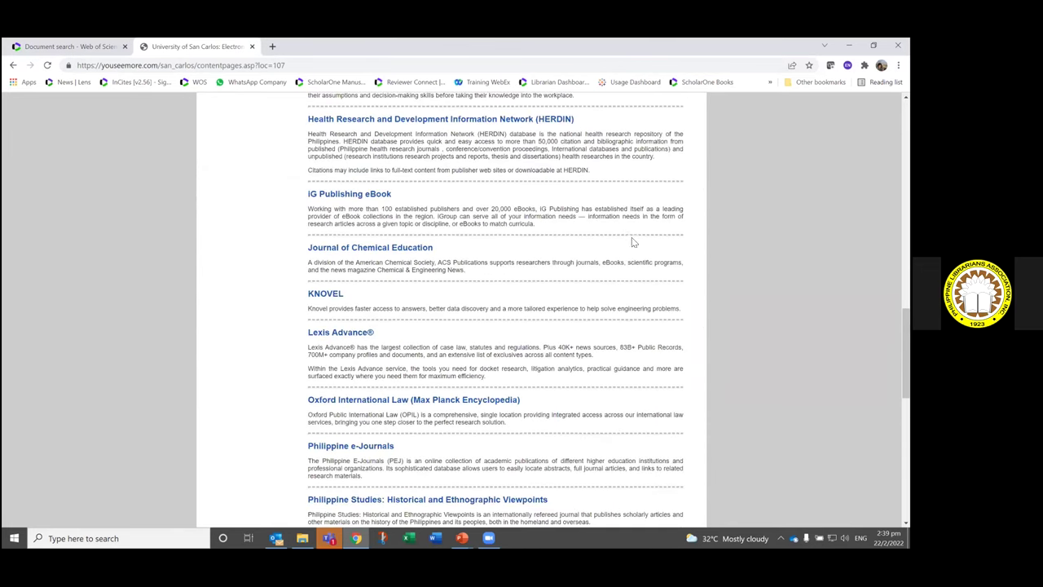
scroll(619, 220, up, 3)
scroll(603, 201, up, 10)
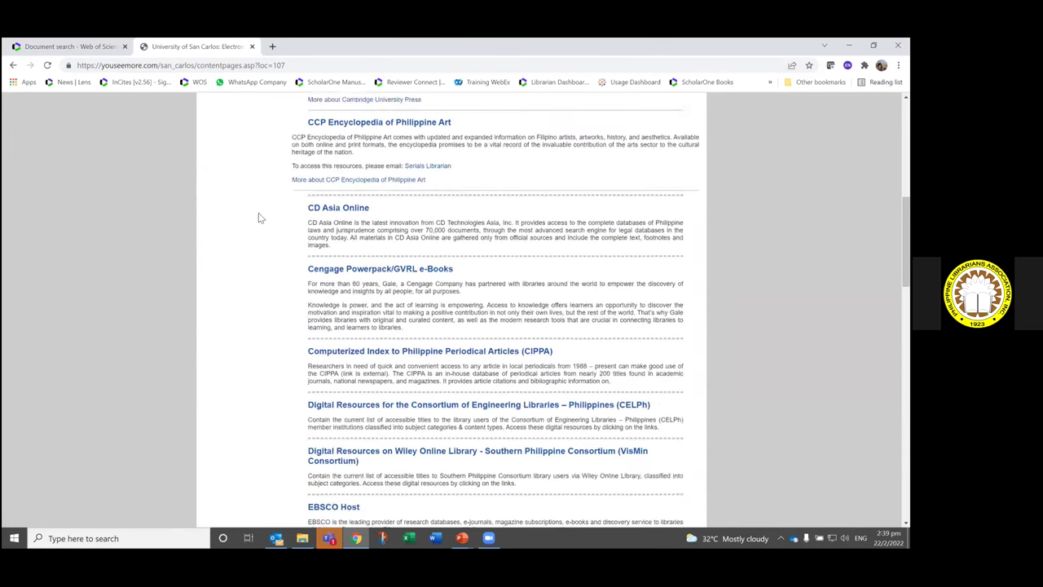
scroll(241, 231, up, 1)
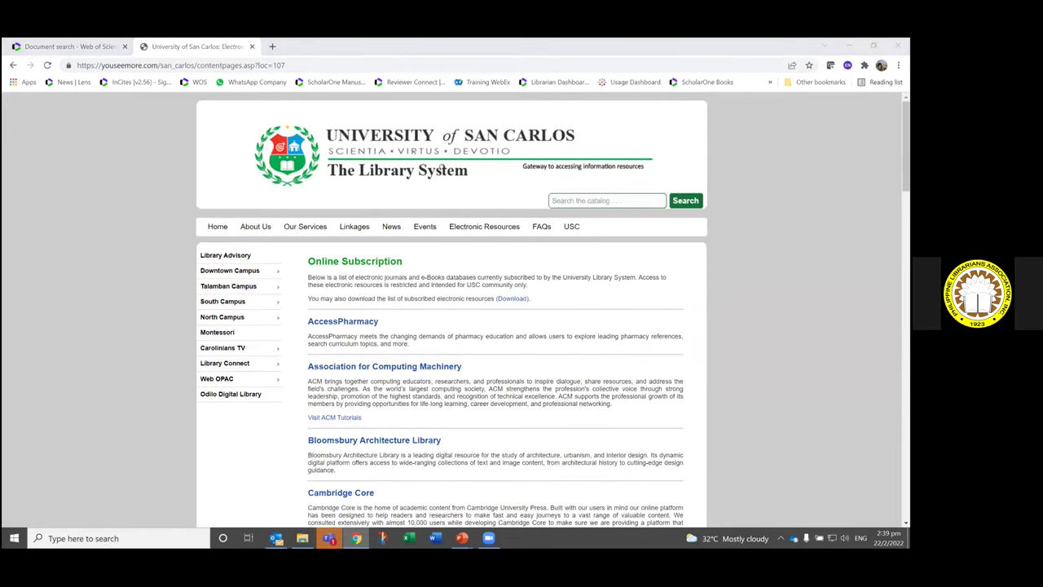
Step: View the university's EZproxy login page in a separate tab and return to the Web of Science document search
click(194, 83)
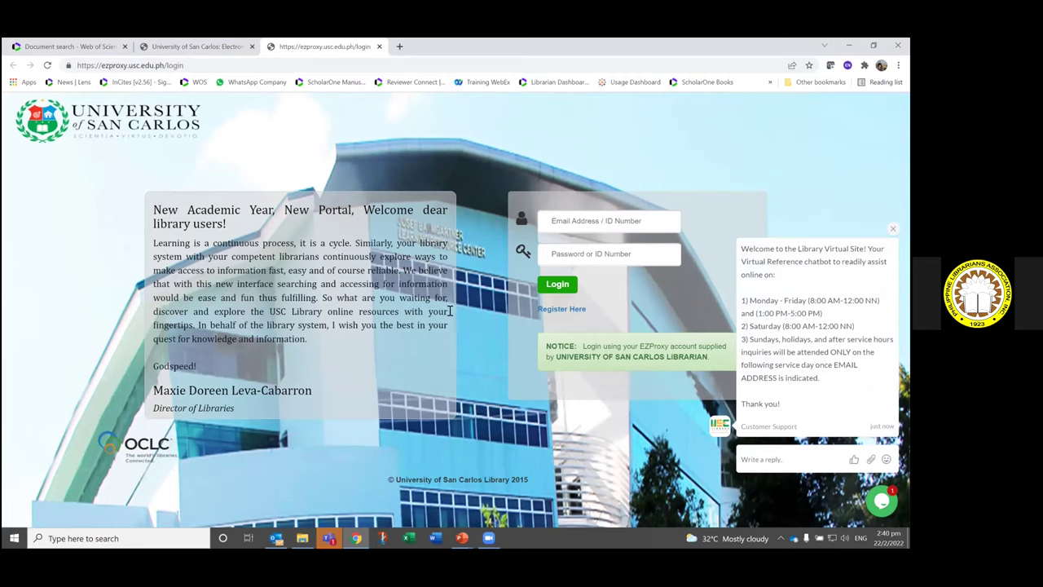
click(68, 49)
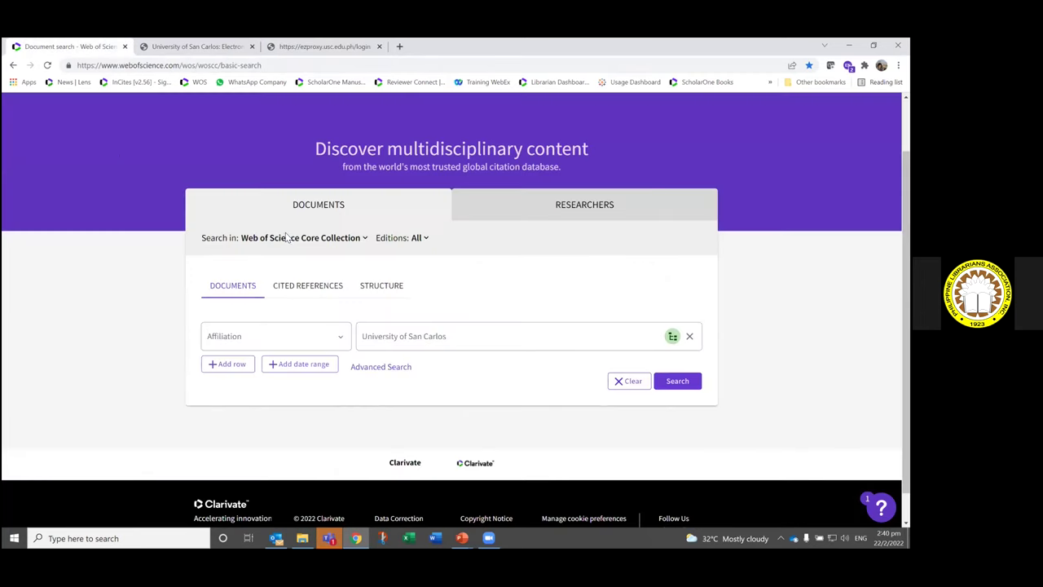
Step: View the Web of Science account registration form and go back to the document search page
scroll(287, 237, up, 1)
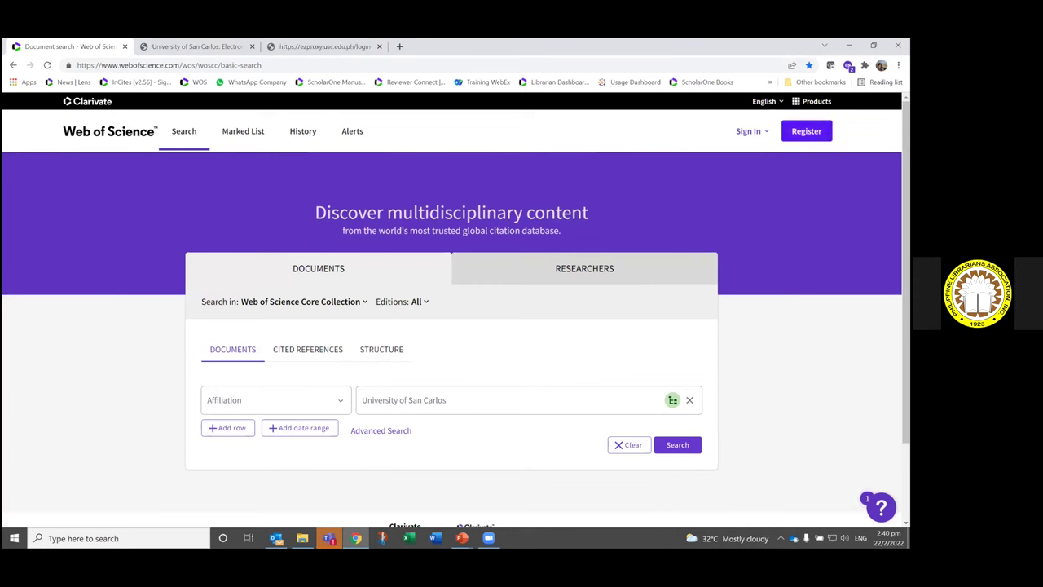
click(807, 131)
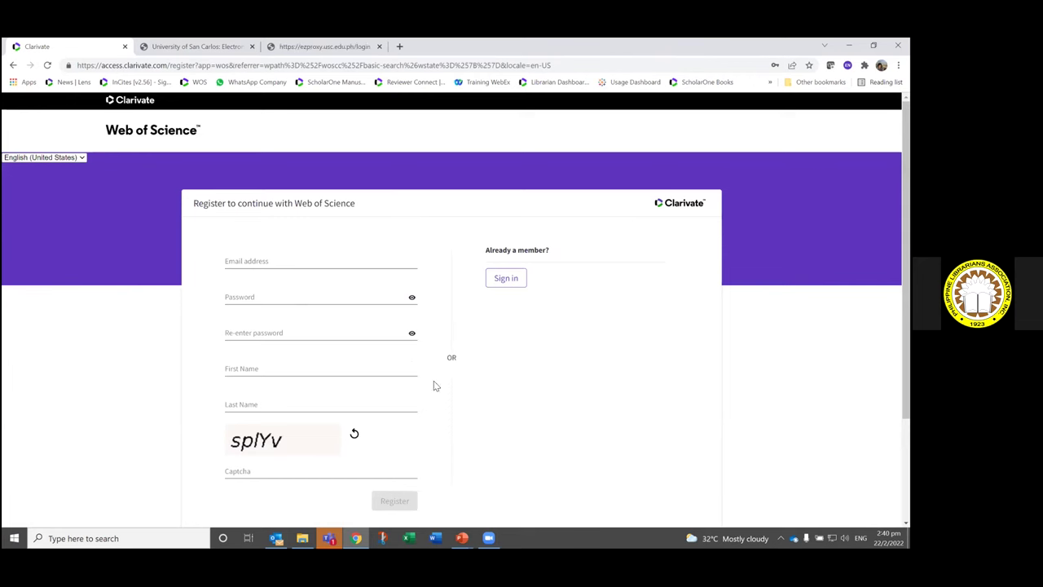
click(12, 68)
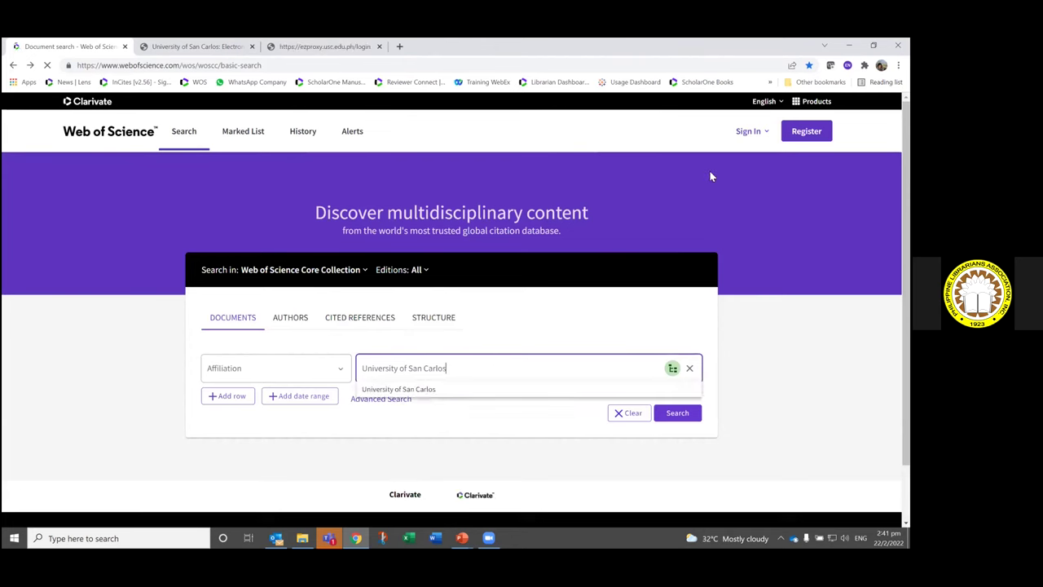
Step: Sign in to the Web of Science personal account and dismiss the affiliation suggestion on the document search page
click(751, 131)
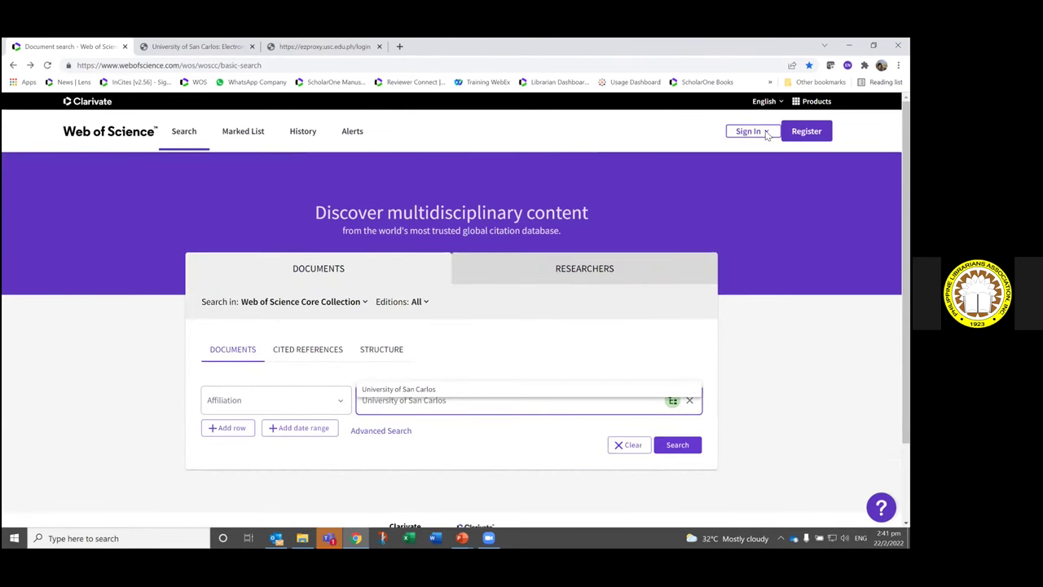
click(669, 154)
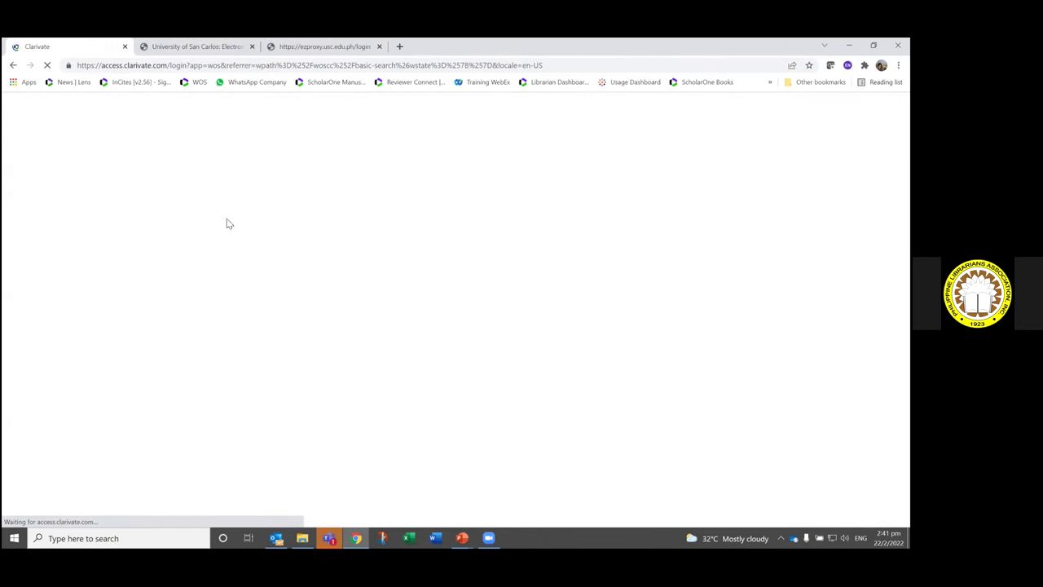
click(386, 328)
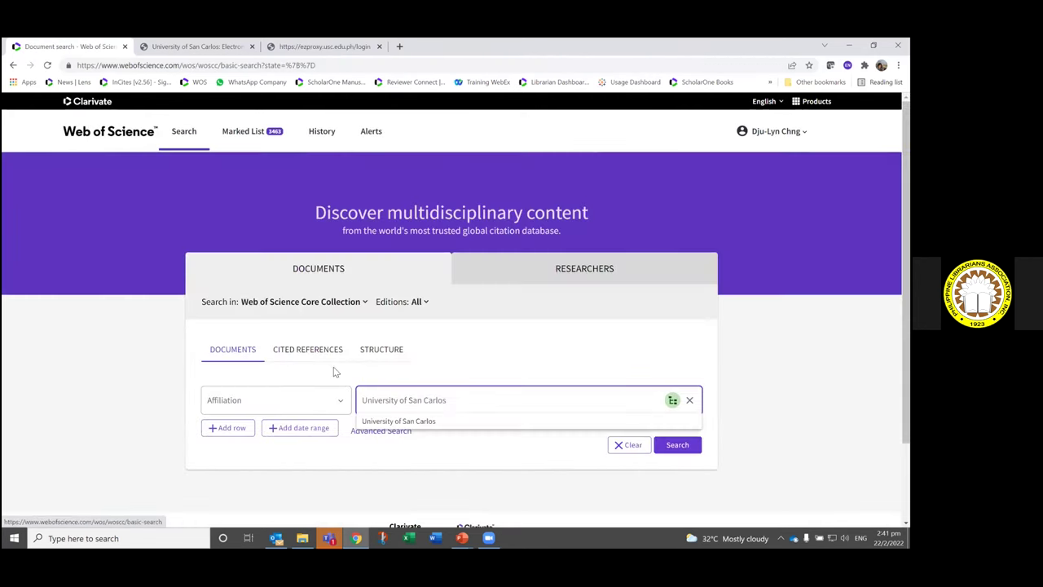
click(738, 442)
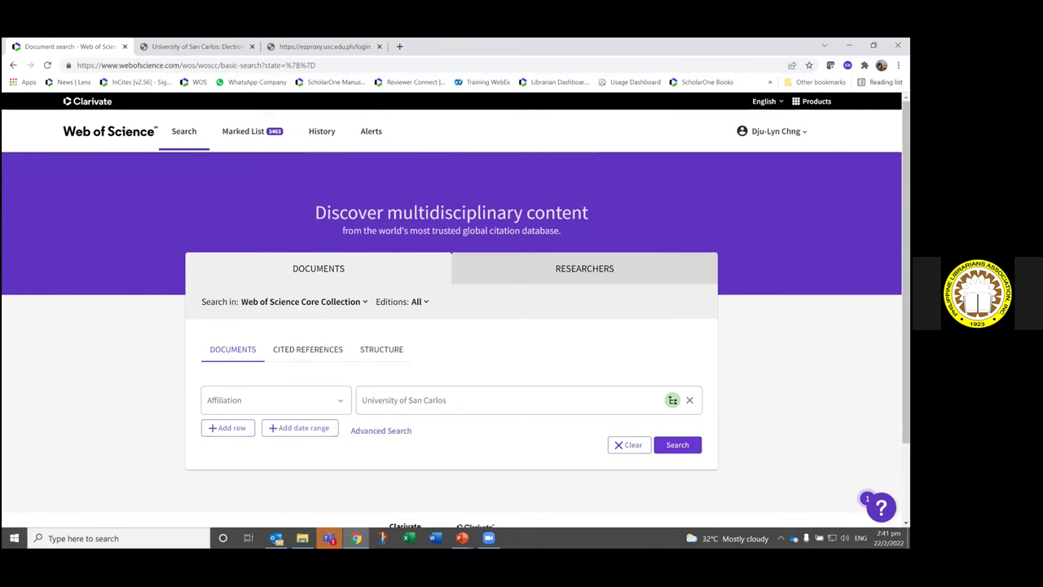
scroll(574, 235, down, 1)
scroll(574, 236, up, 1)
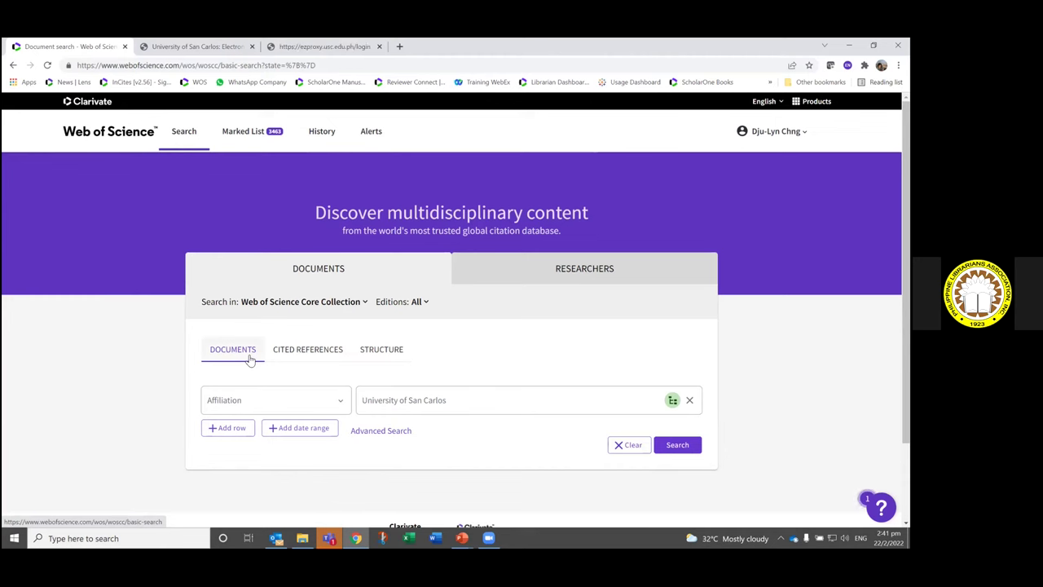
scroll(360, 378, down, 1)
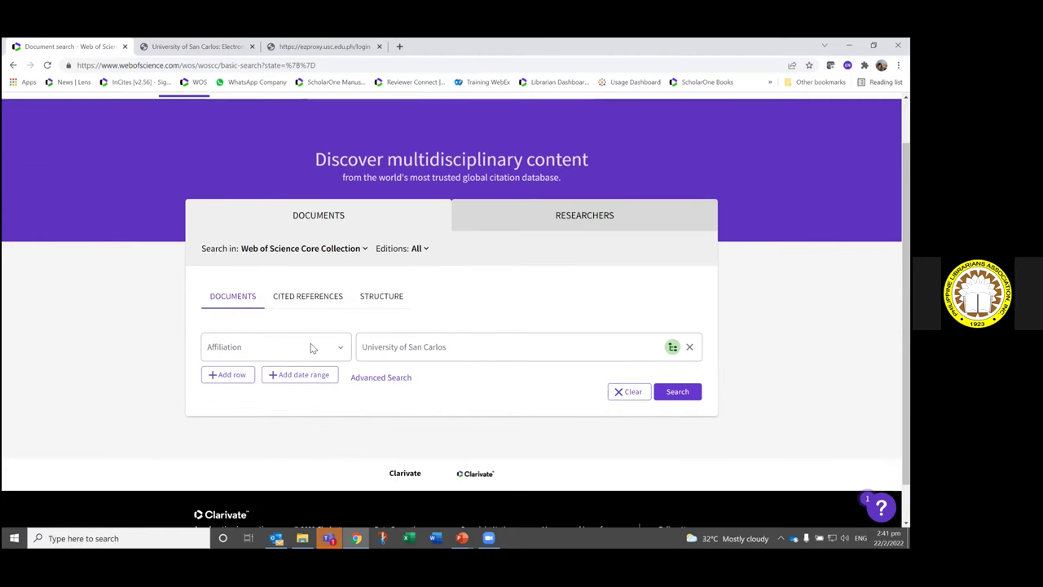
Step: Look through the searchable field options for the document search, including their descriptions and examples
click(340, 351)
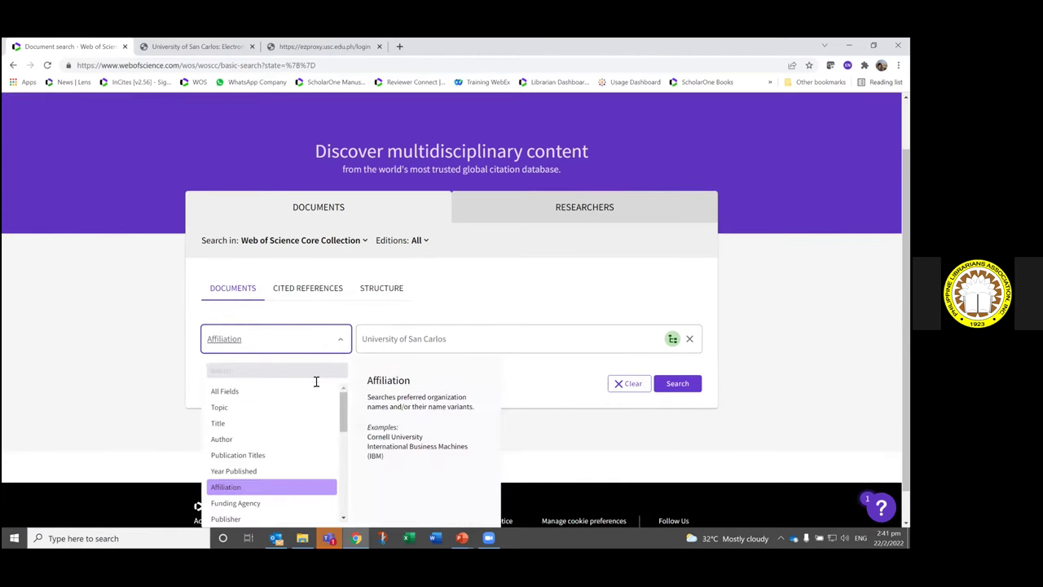
scroll(167, 405, down, 1)
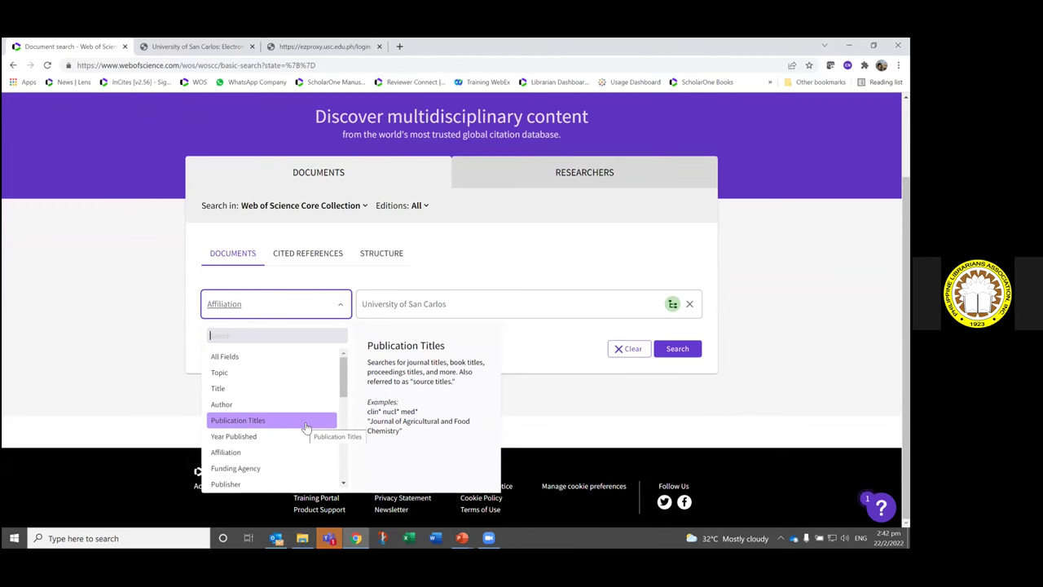
scroll(305, 428, down, 1)
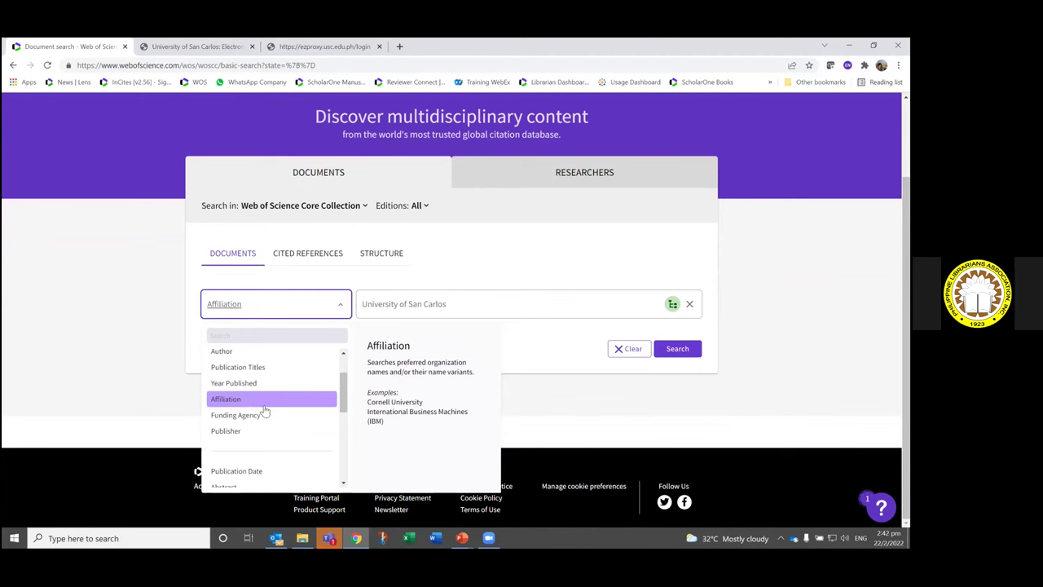
scroll(265, 411, down, 3)
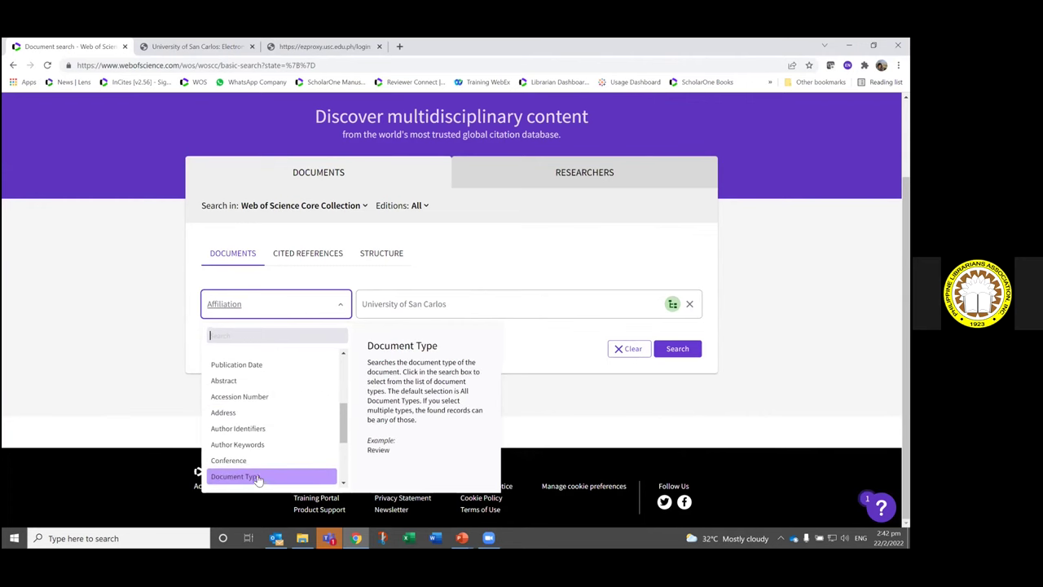
scroll(263, 477, down, 2)
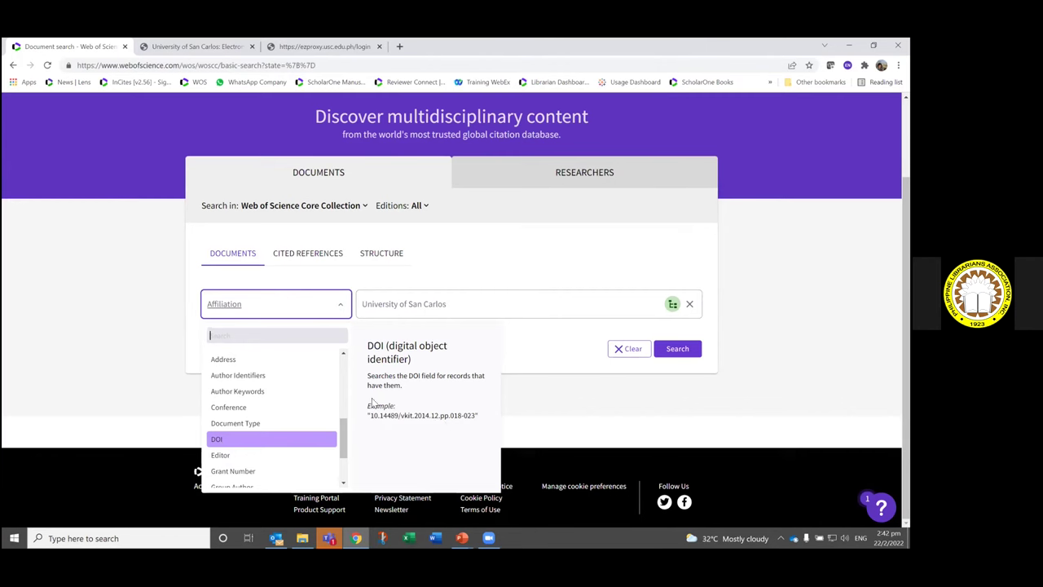
scroll(302, 379, up, 5)
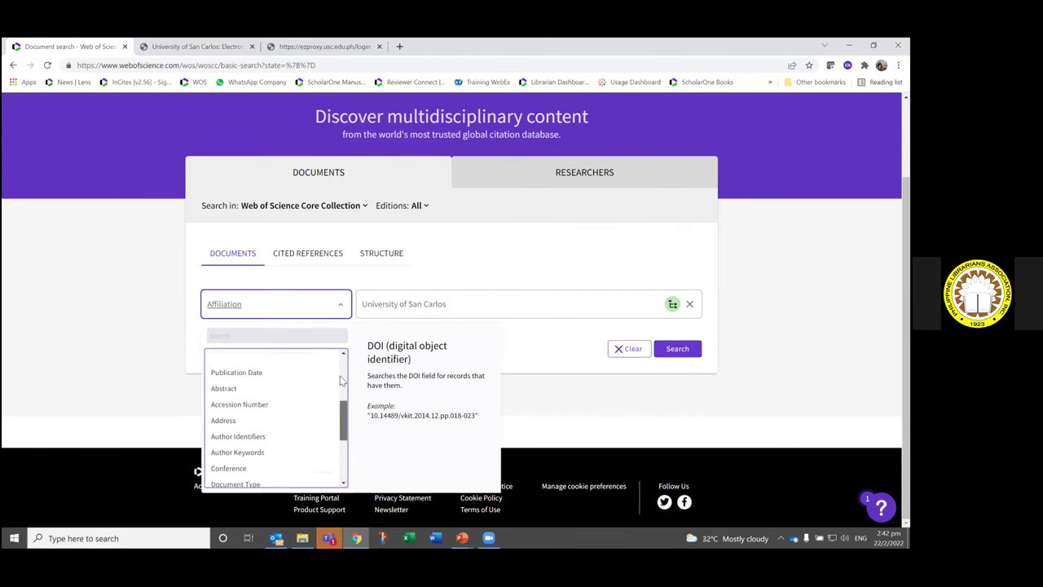
click(159, 378)
Step: Set the search field to Topic and replace the affiliation text with the query *cancer OR *tumor
click(269, 312)
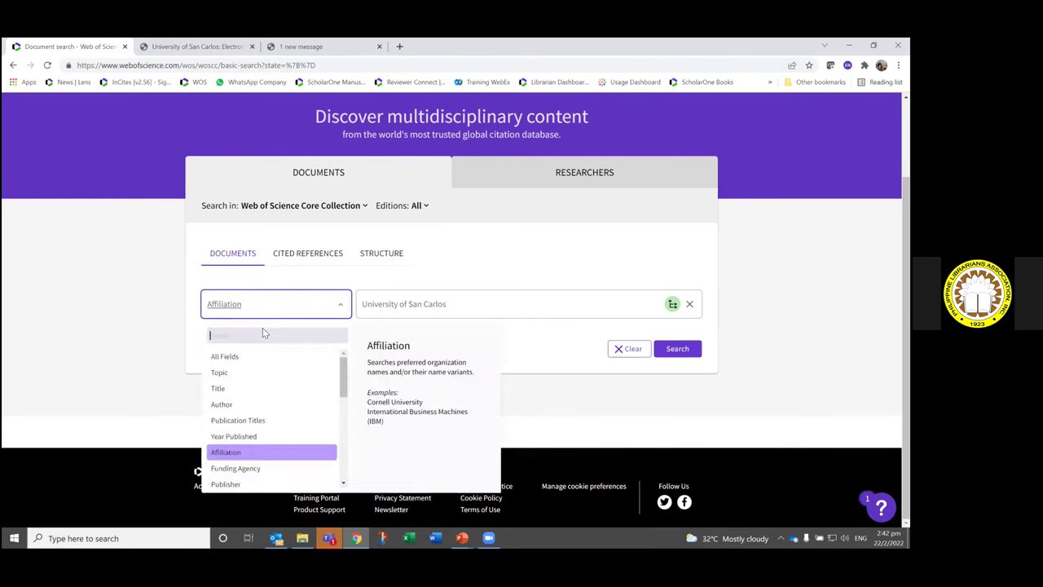
click(231, 372)
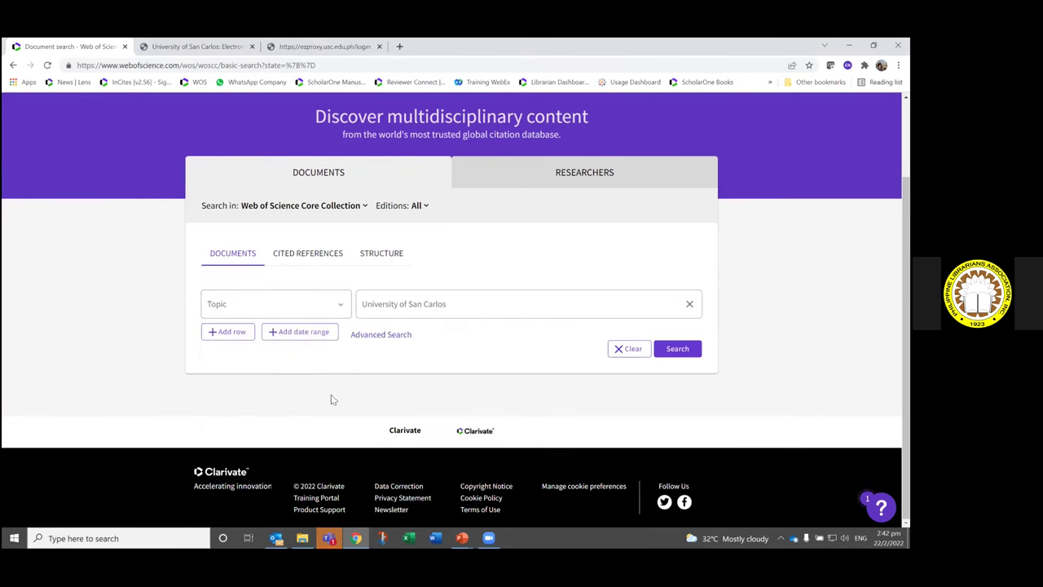
click(690, 304)
click(391, 305)
click(389, 303)
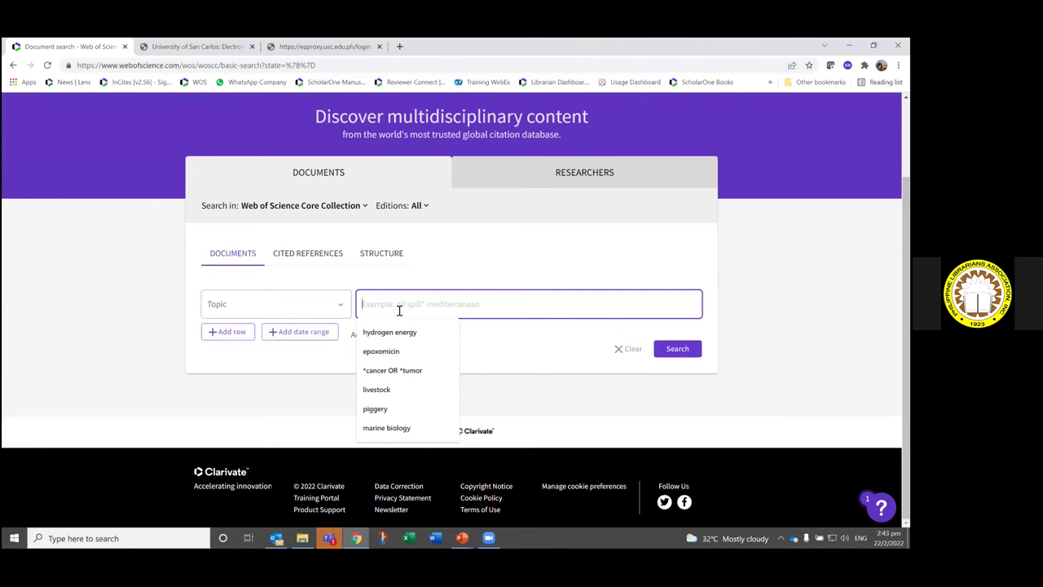
click(404, 370)
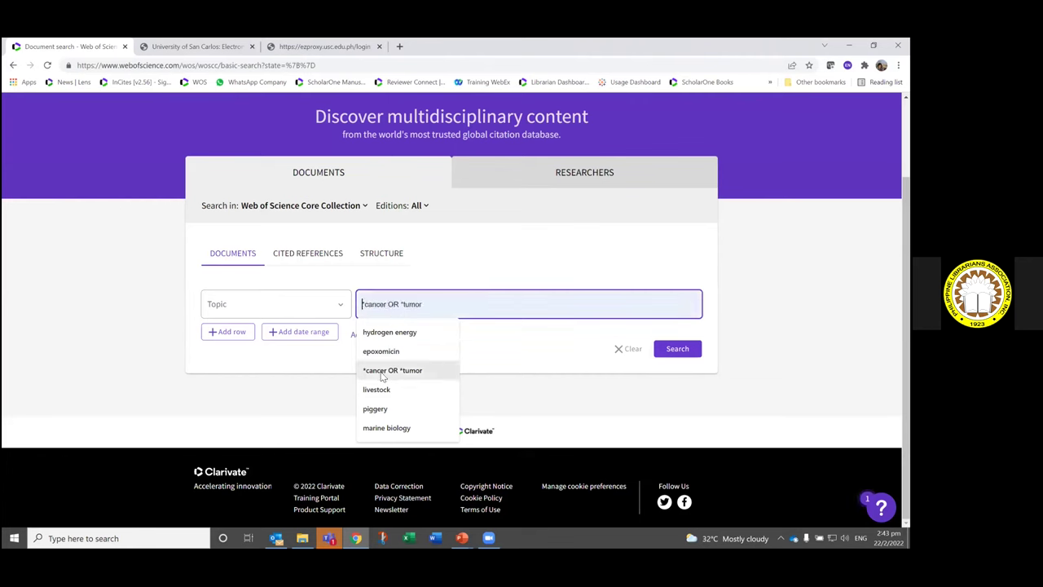
click(382, 374)
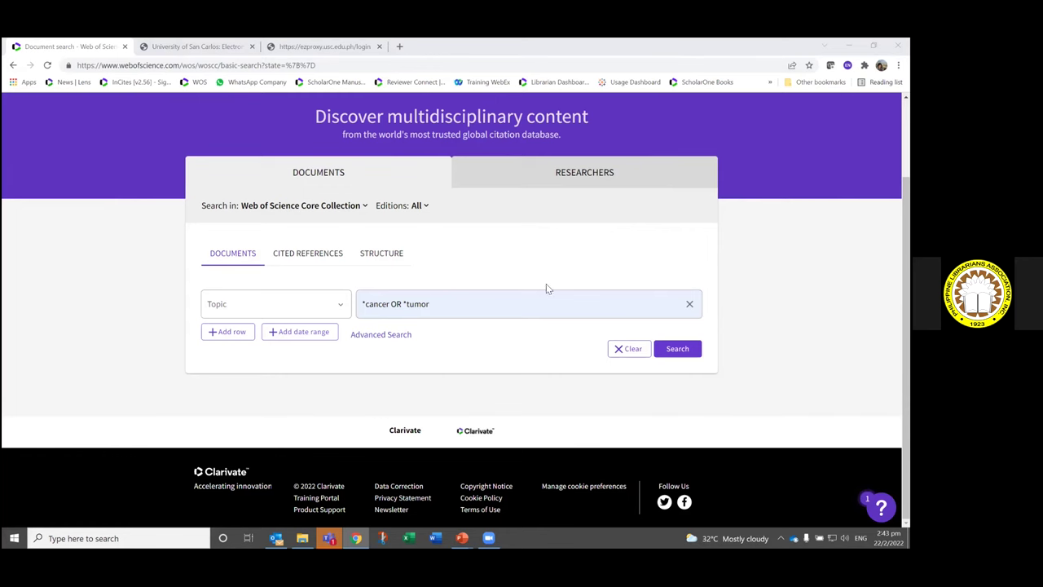
Step: Highlight the leading asterisk of the *cancer OR *tumor query and run the topic search
click(402, 304)
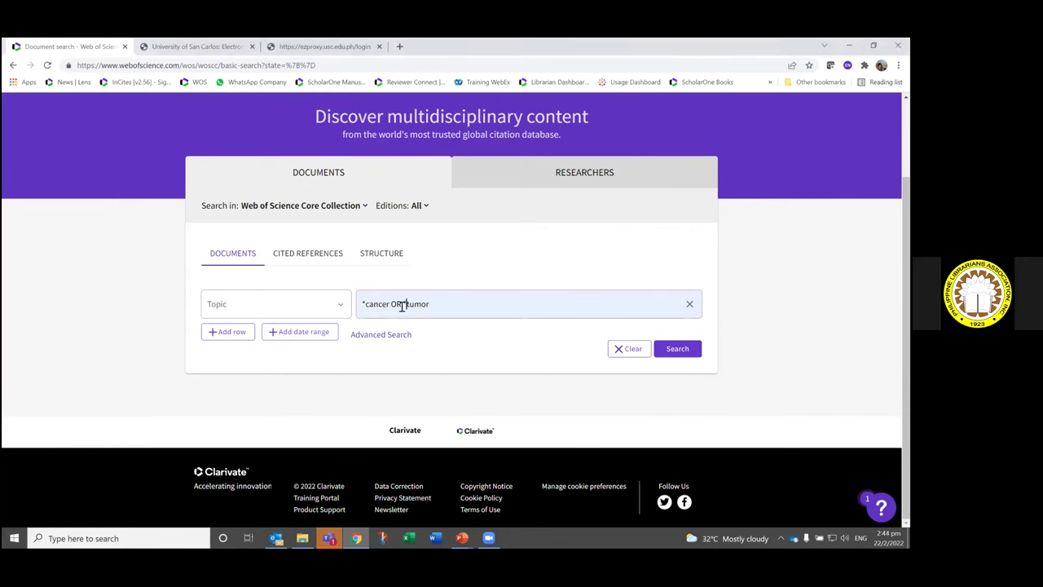
key(Left)
key(Left)
key(Left)
key(Left)
key(Left)
key(Left)
key(Left)
key(Left)
key(Left)
key(Left)
key(Left)
key(Left)
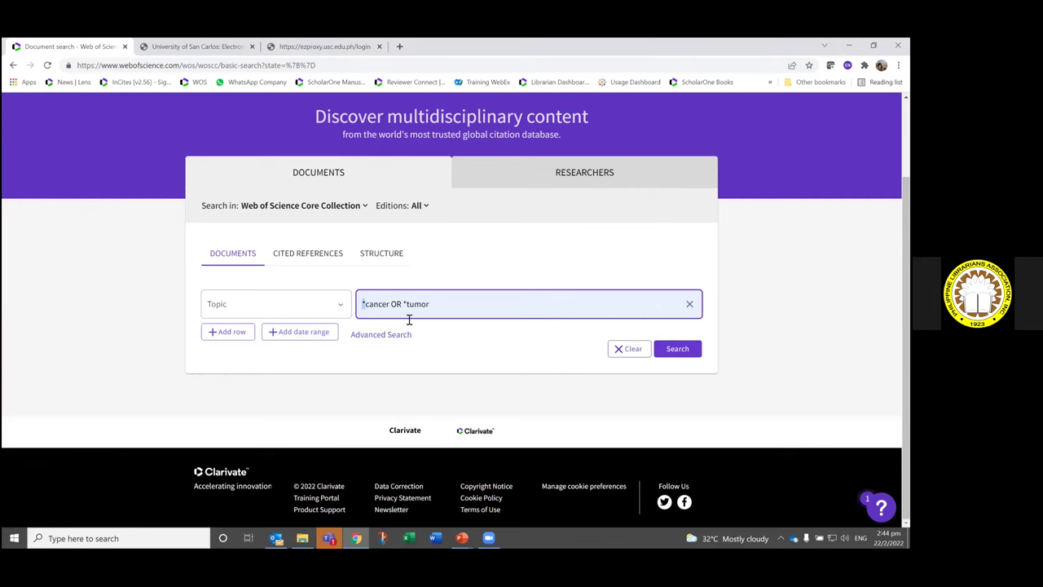
click(670, 348)
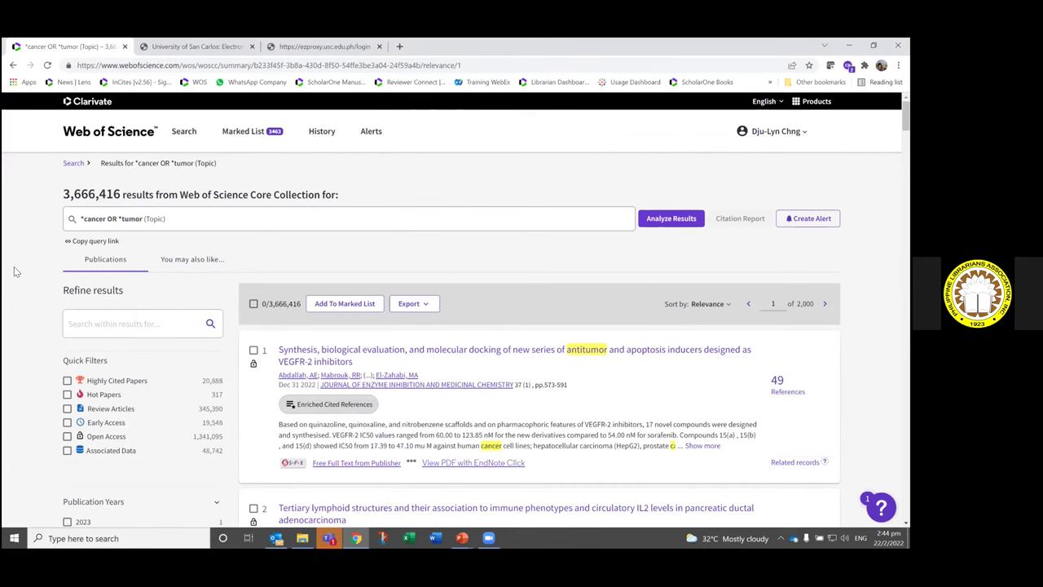
Step: Refine the results by searching within them for epoxomicin, and highlight the result count
click(101, 324)
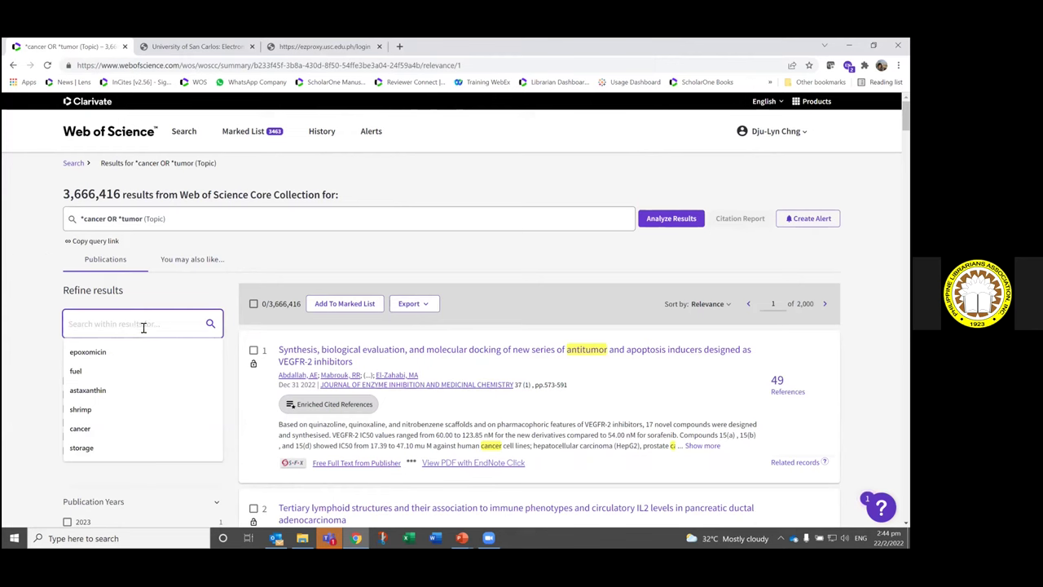
click(109, 351)
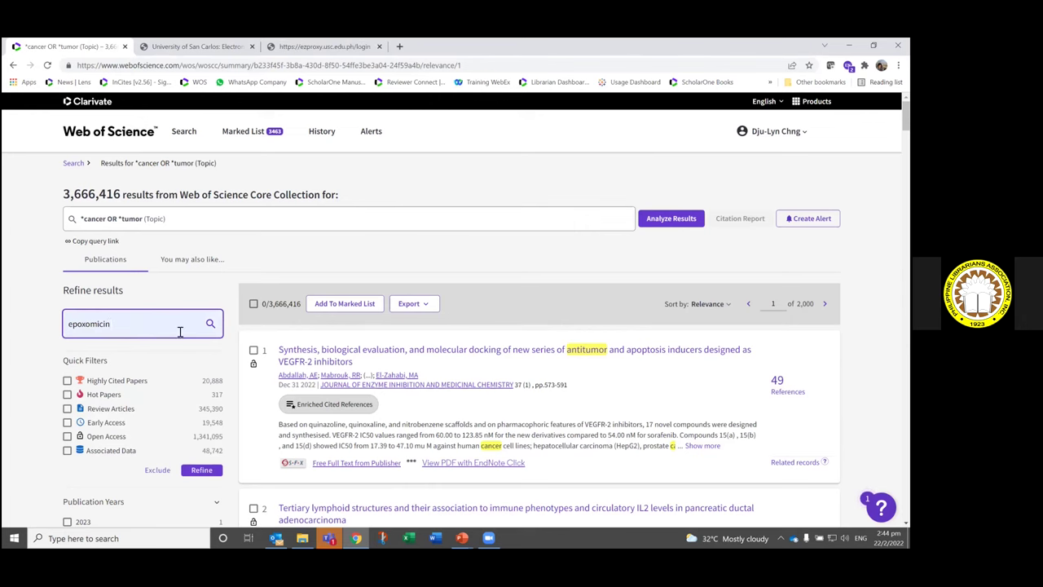
click(210, 324)
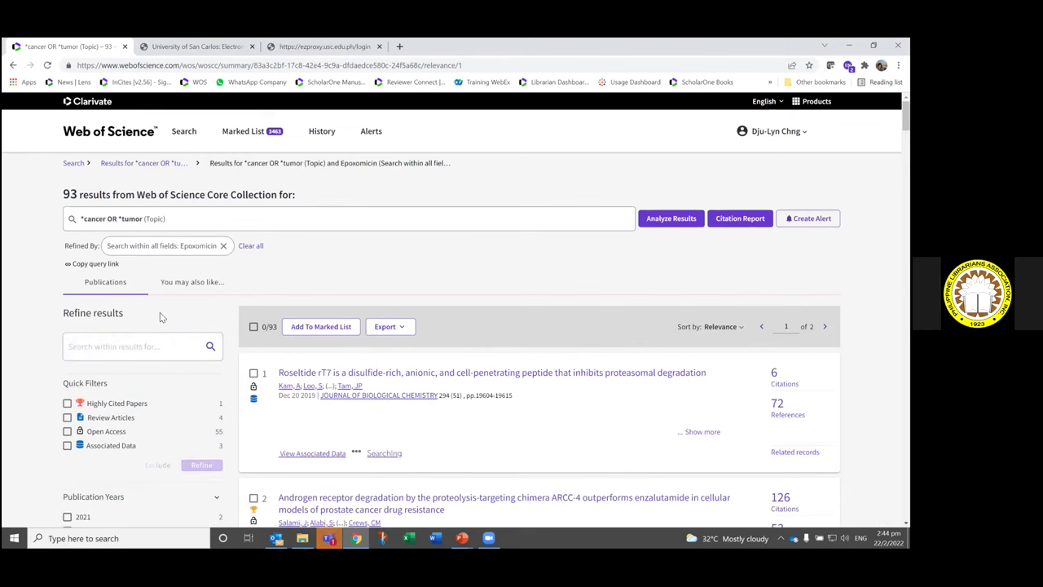
drag(61, 194, 139, 196)
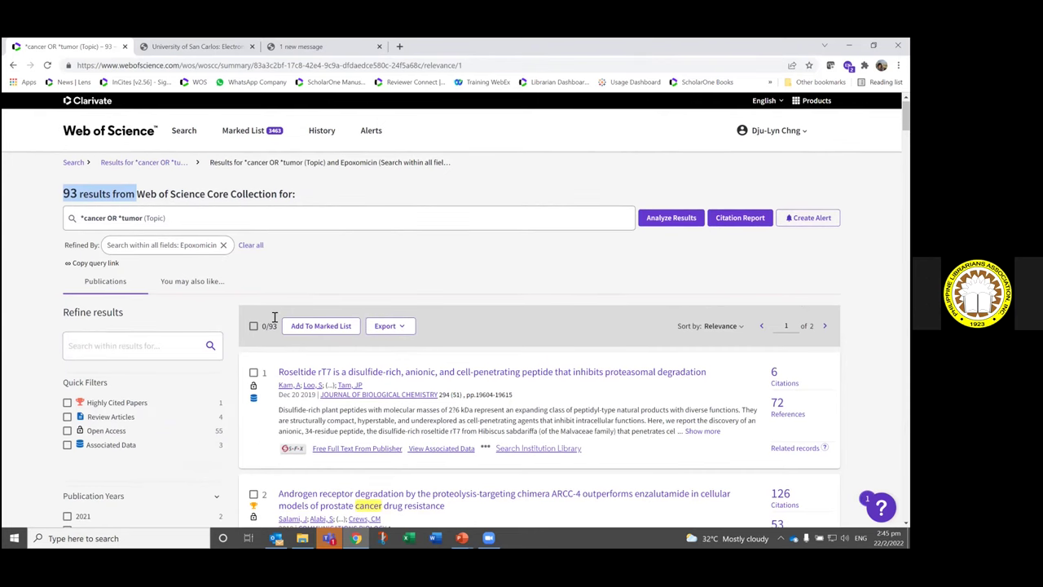
Step: Sort the refined publication list by Date: oldest first
scroll(274, 324, down, 2)
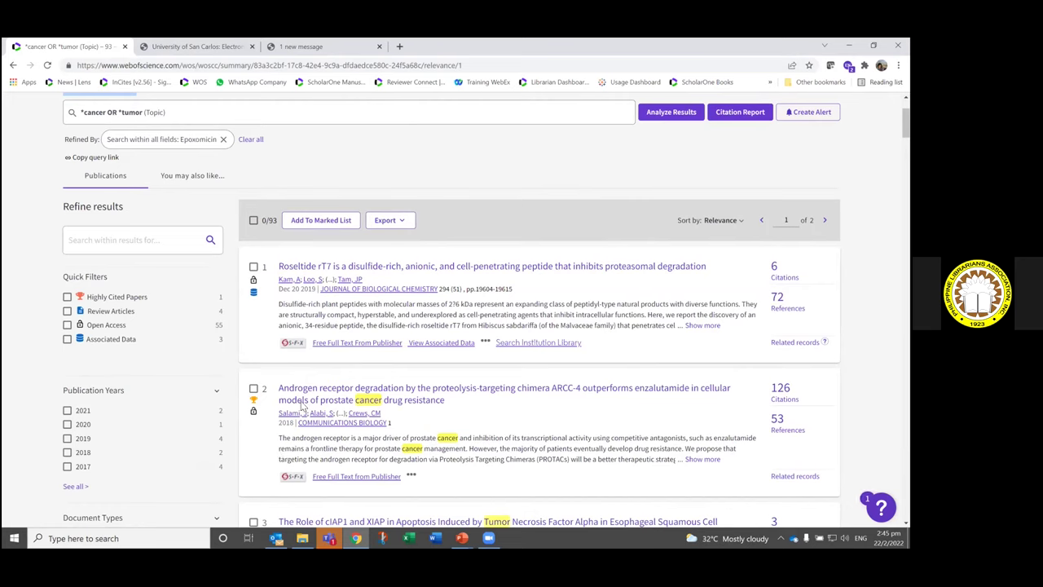
scroll(570, 178, down, 1)
click(724, 168)
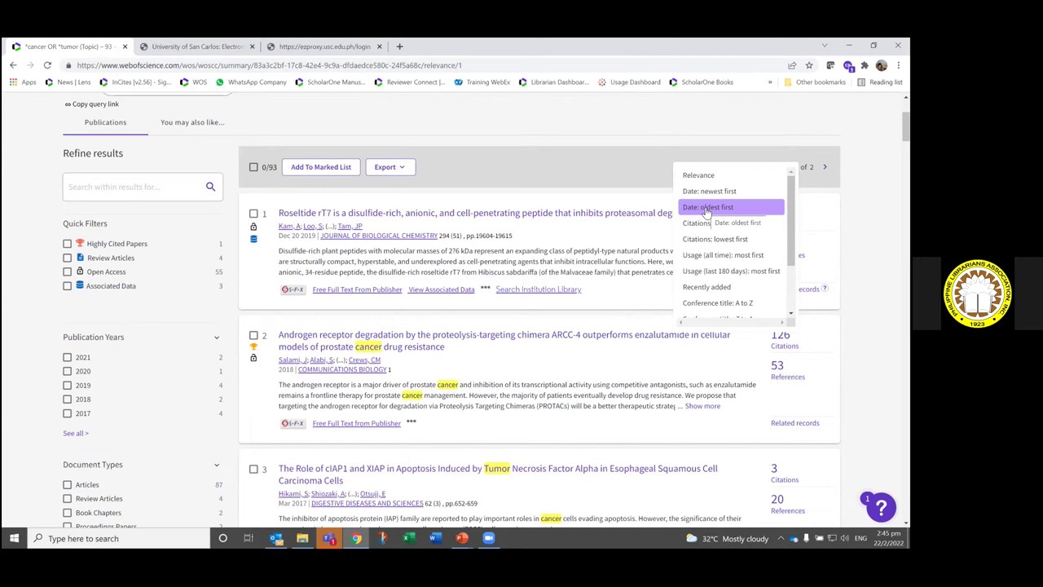
click(707, 207)
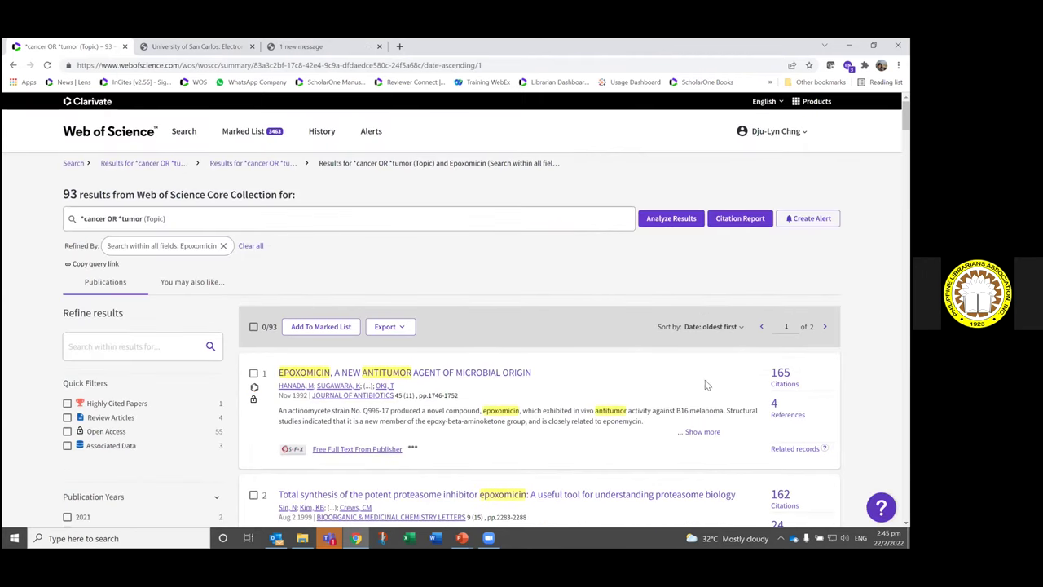
Step: Open the full record of "EPOXOMICIN, A NEW ANTITUMOR AGENT OF MICROBIAL ORIGIN" and highlight its publication date
scroll(621, 326, down, 2)
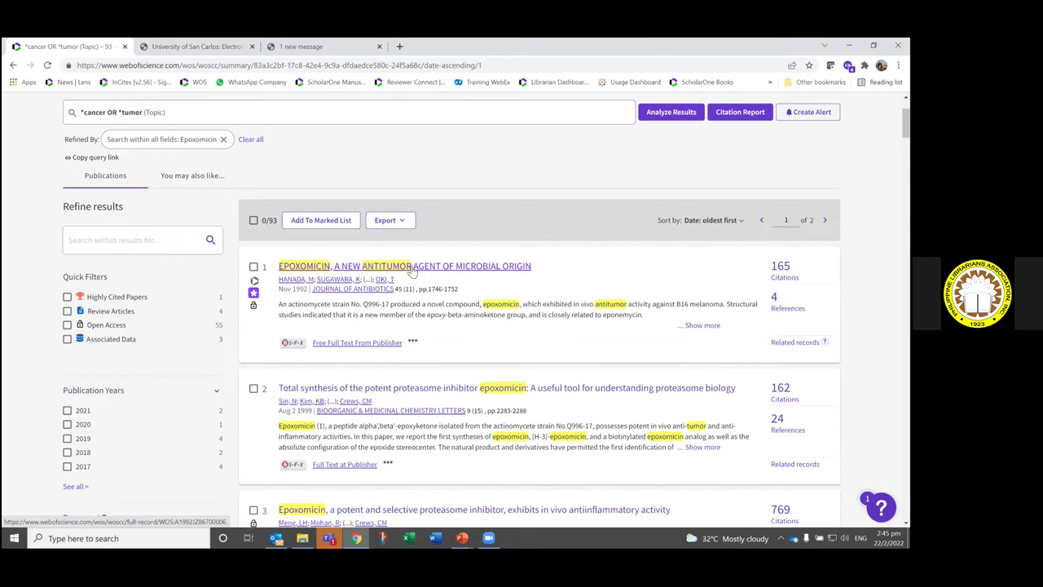
click(411, 269)
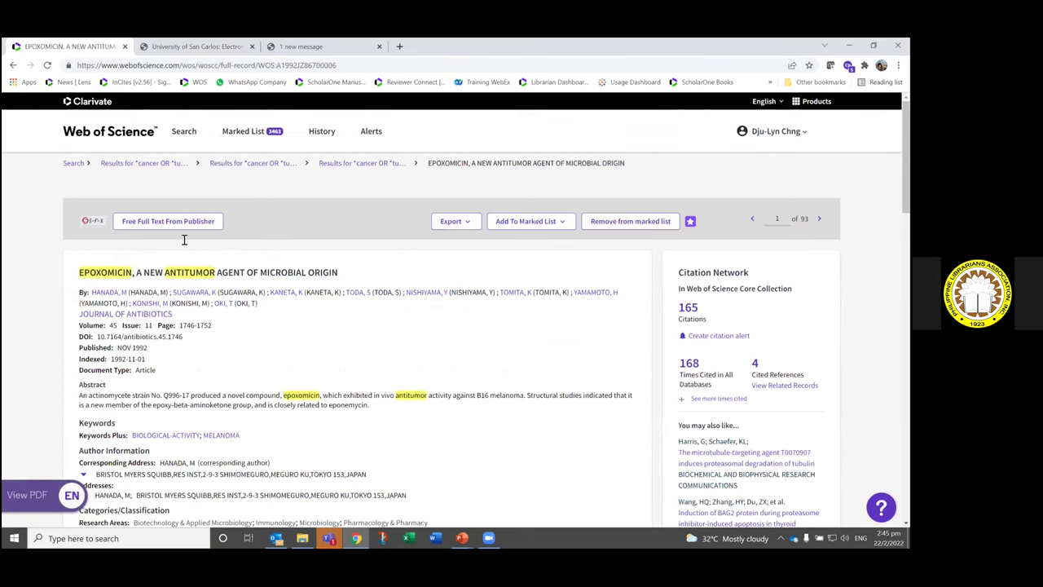
scroll(252, 281, down, 1)
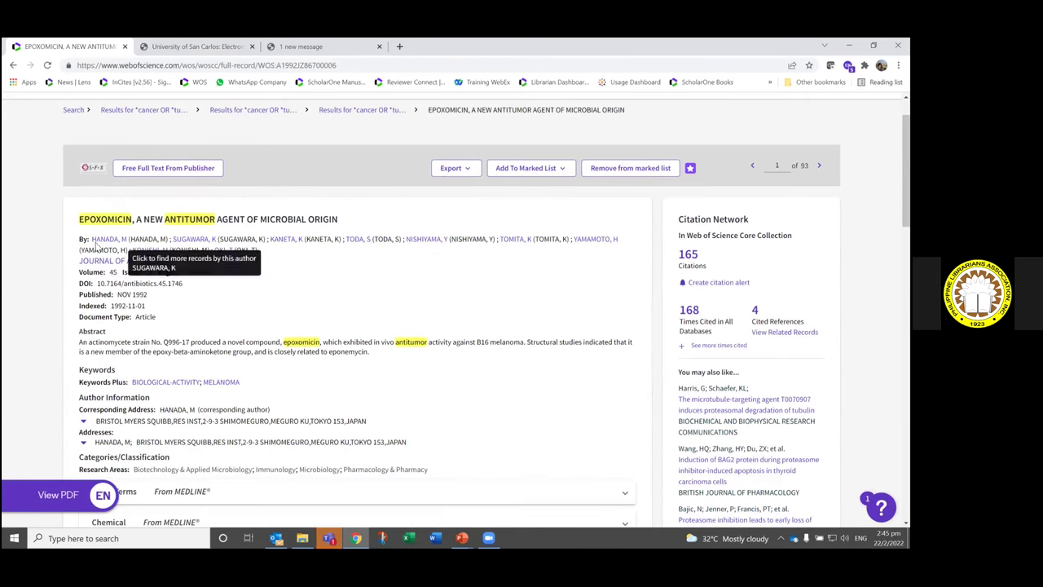
scroll(242, 335, down, 1)
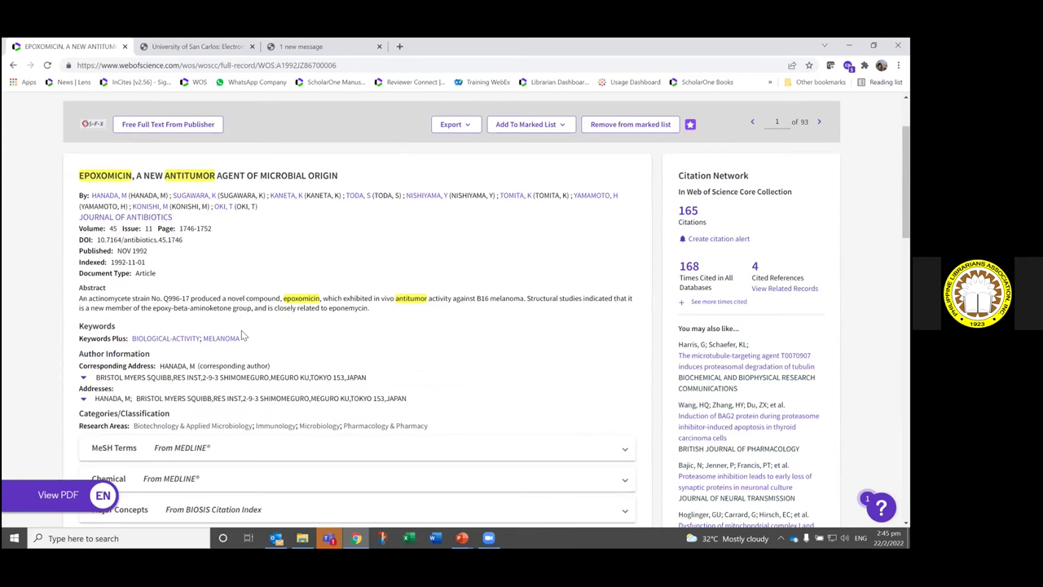
scroll(222, 298, down, 1)
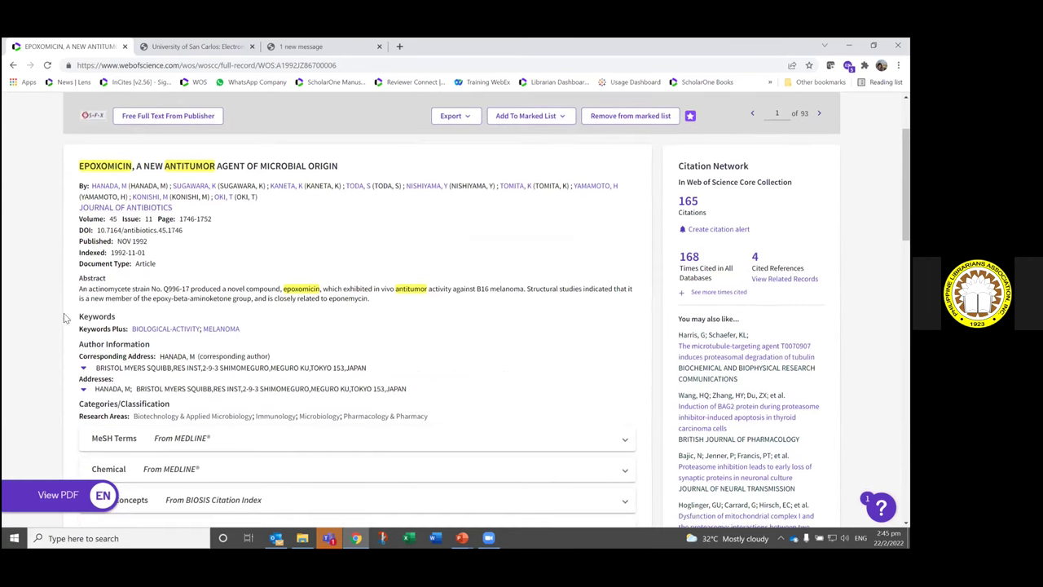
triple_click(59, 246)
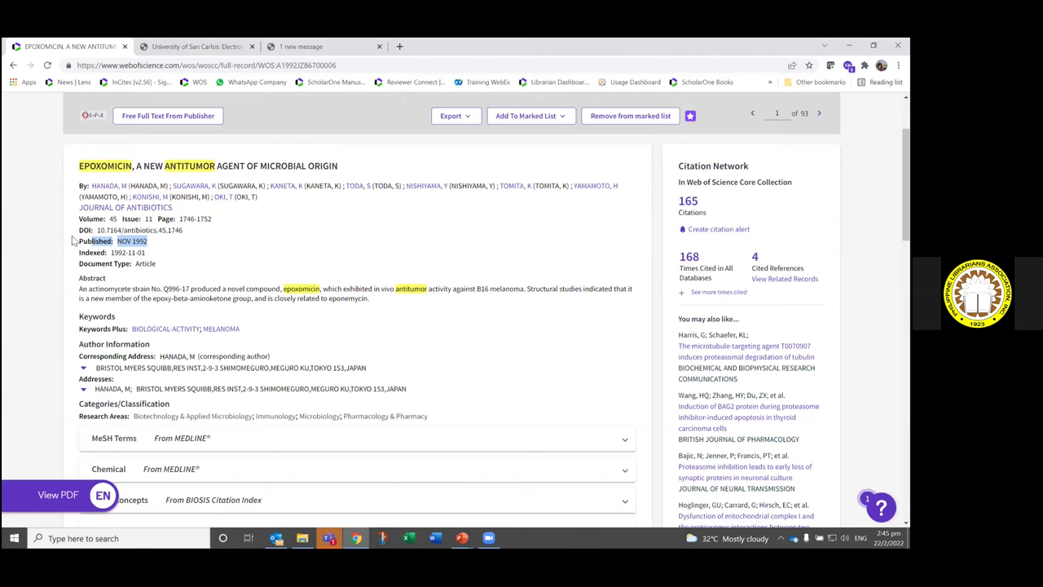
Step: Examine the article record's keywords, author information, classification sections, journal information and citation network
scroll(448, 335, down, 2)
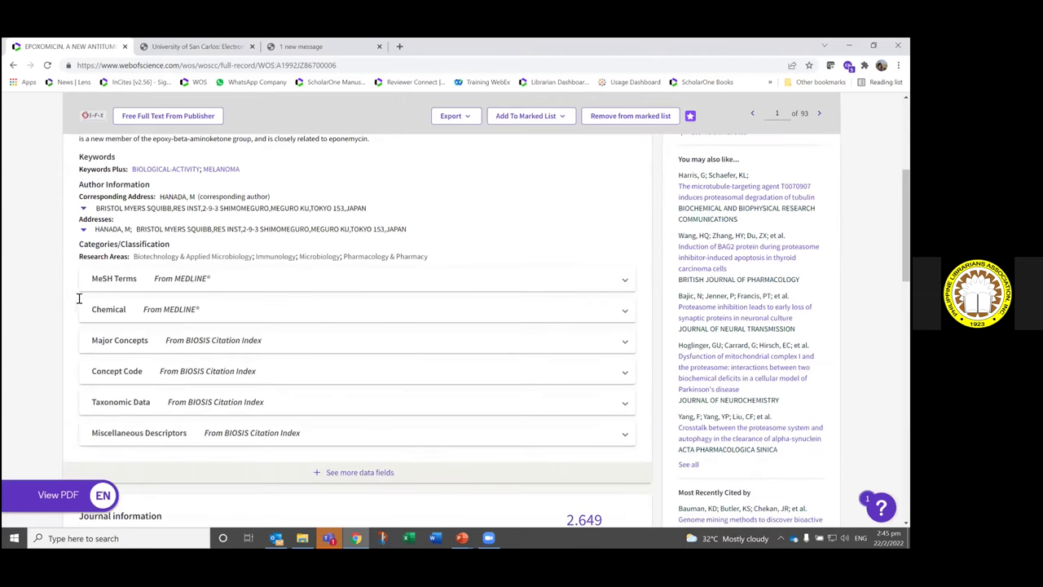
scroll(414, 427, down, 1)
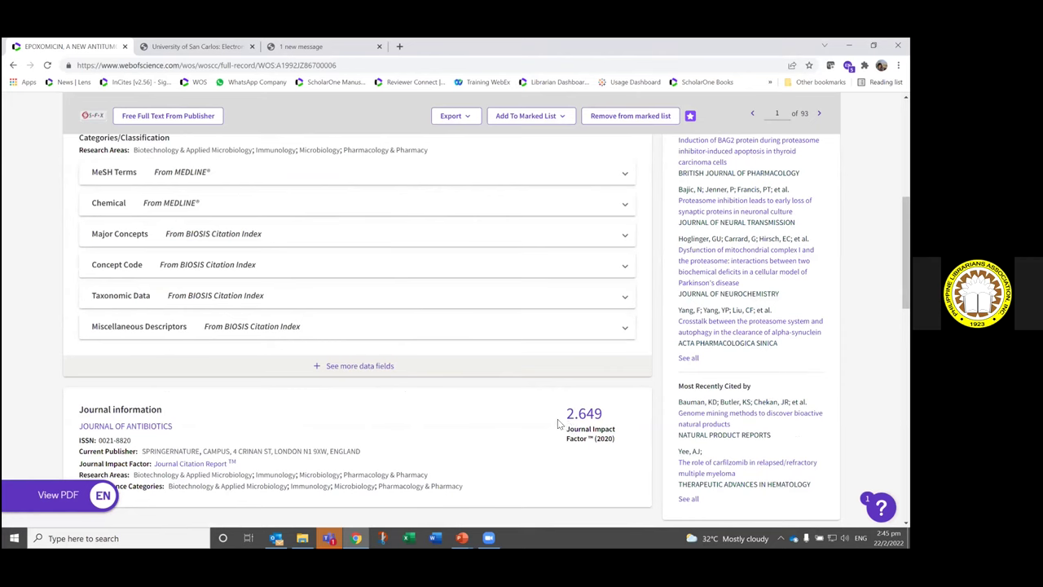
scroll(573, 420, down, 1)
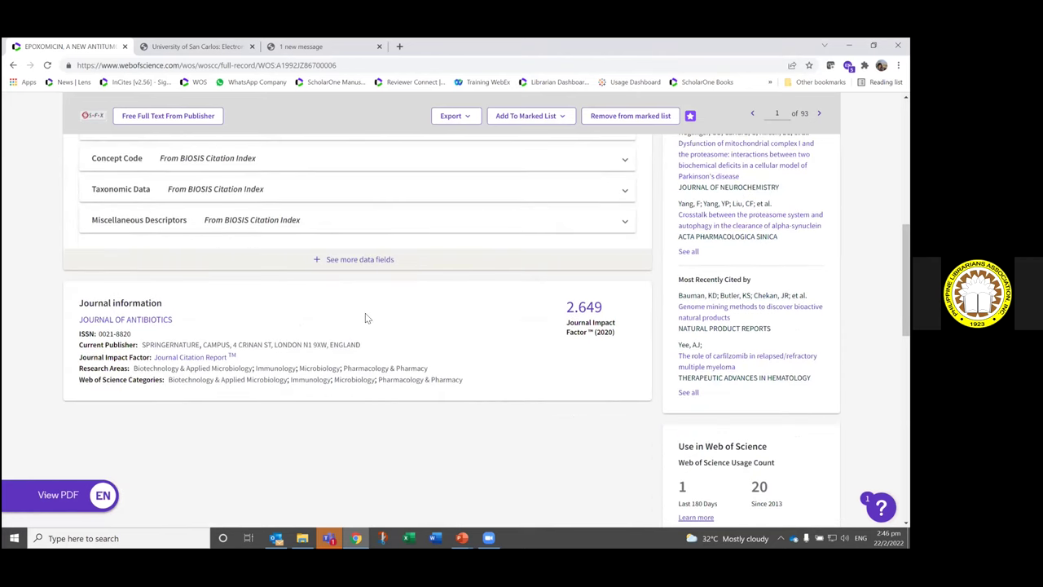
scroll(100, 268, up, 3)
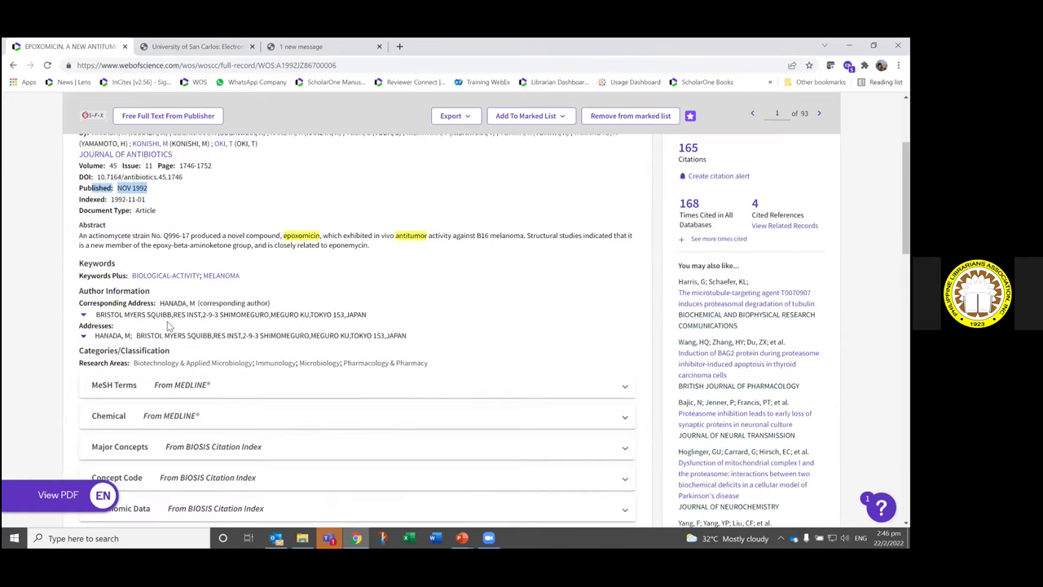
scroll(308, 336, up, 1)
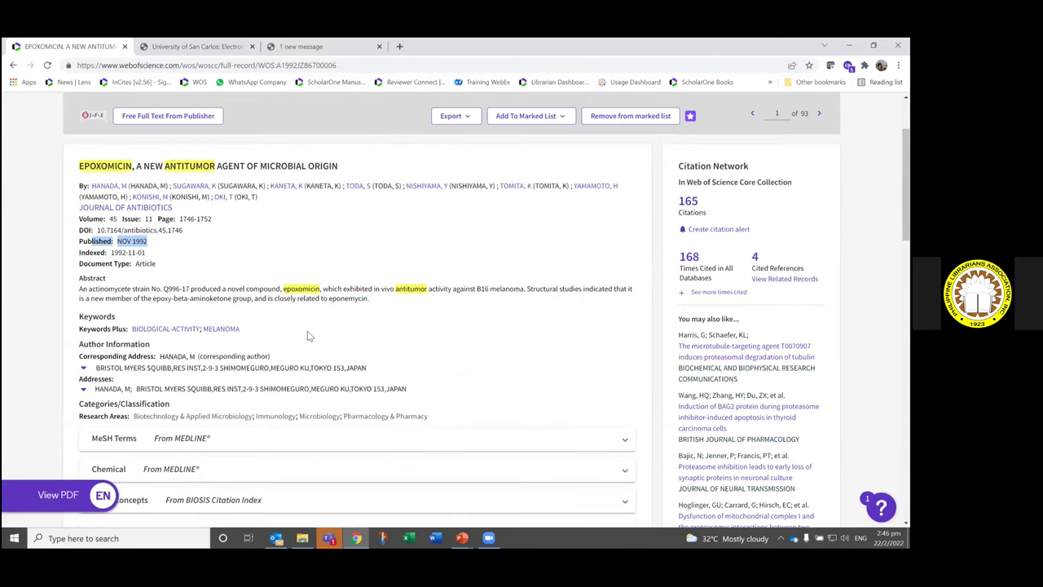
scroll(307, 335, up, 2)
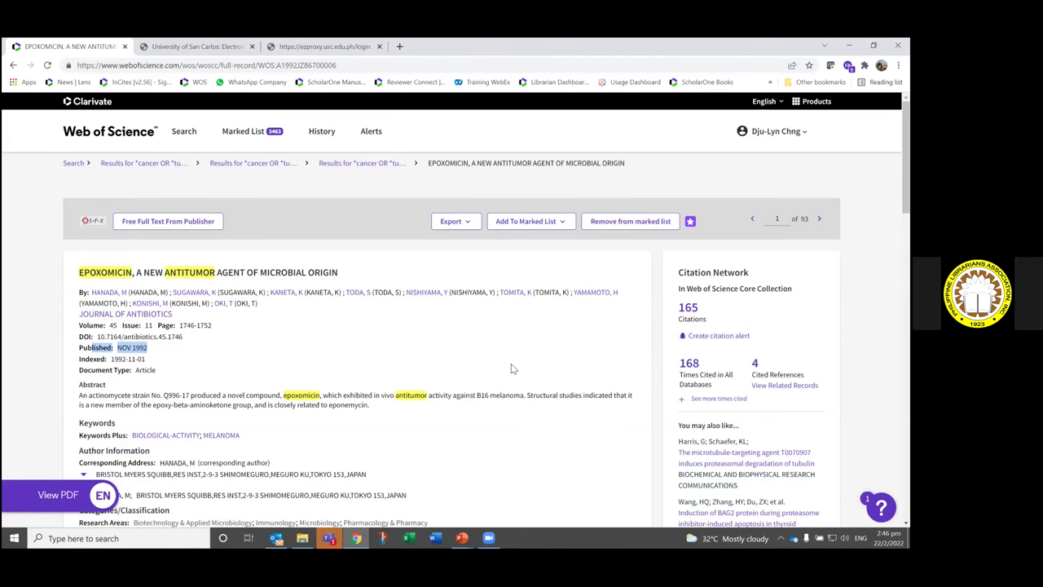
scroll(512, 368, down, 1)
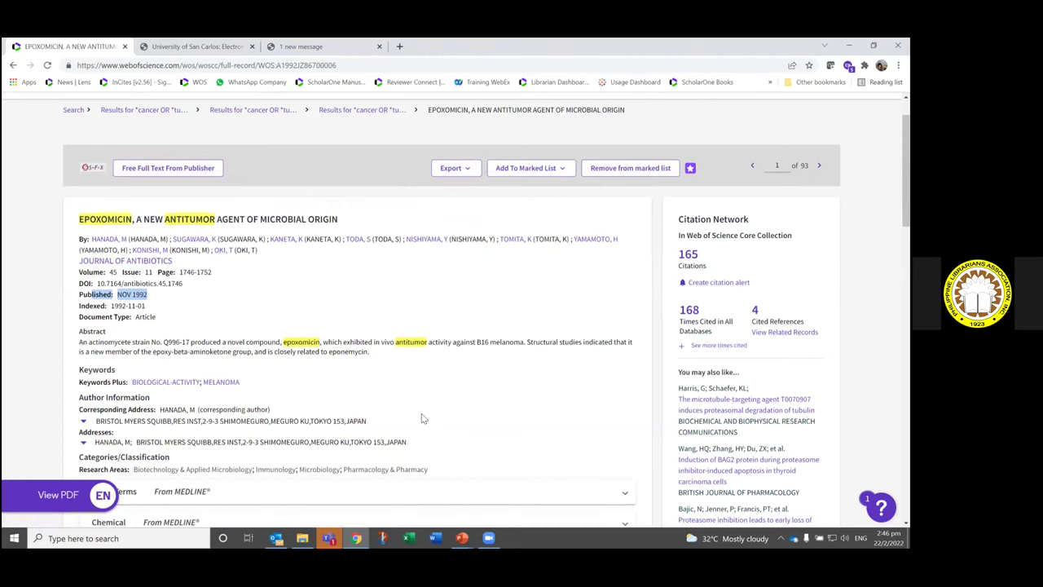
scroll(503, 429, up, 1)
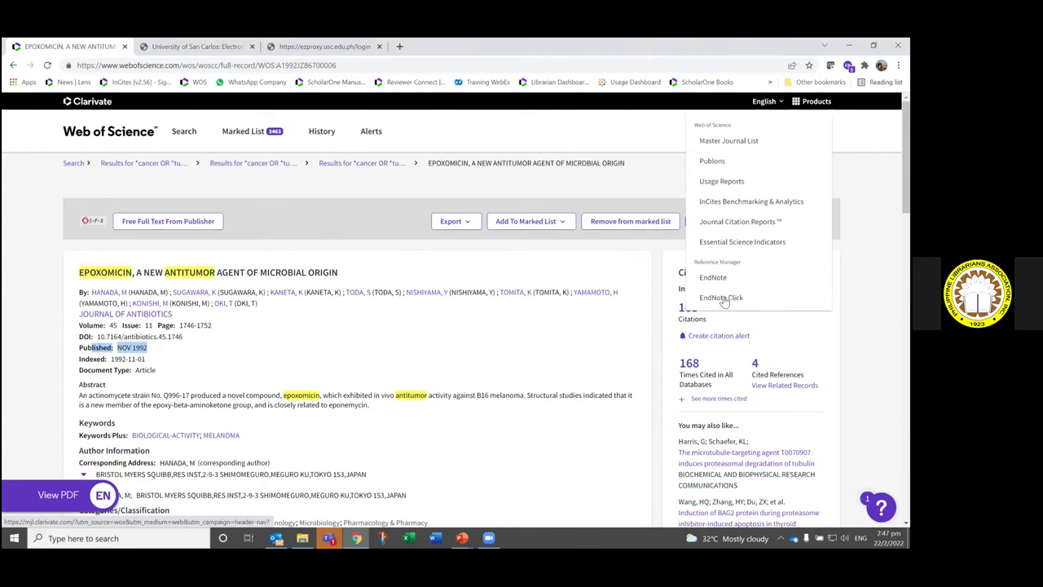
Step: View the article's PDF with EndNote Click, close the University of San Carlos page and return to the full record
click(61, 497)
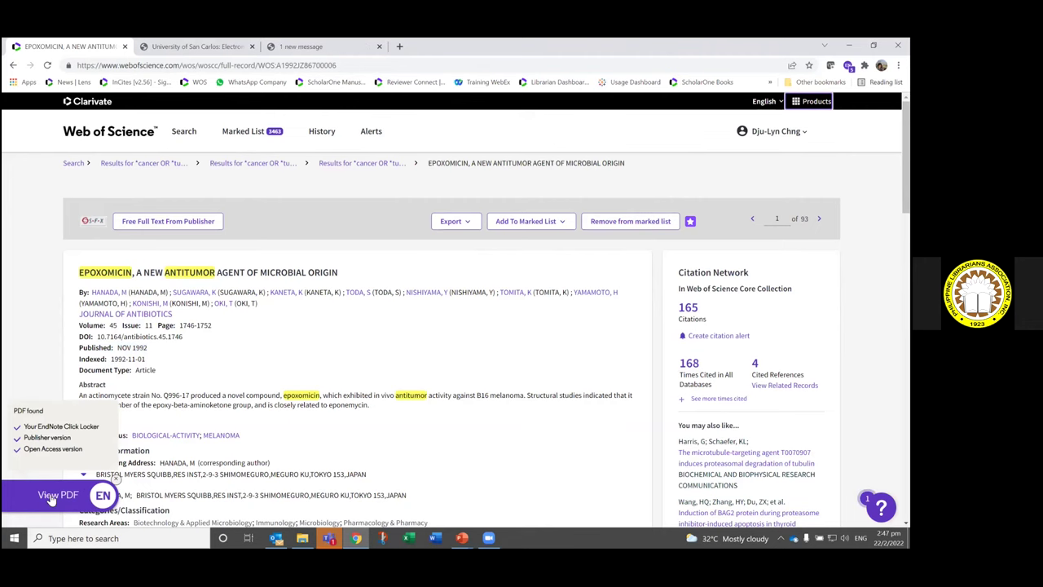
click(51, 494)
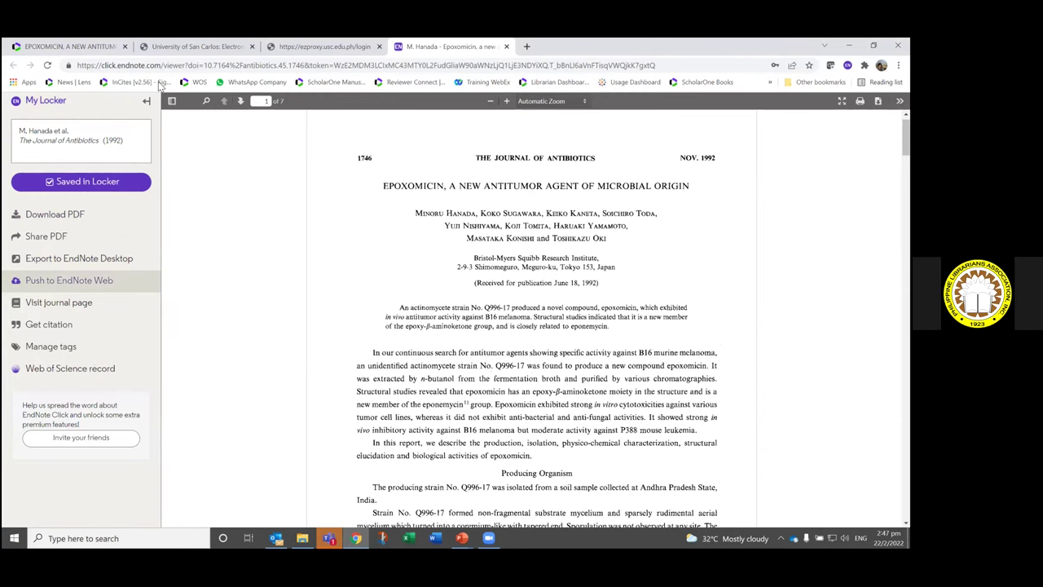
click(252, 46)
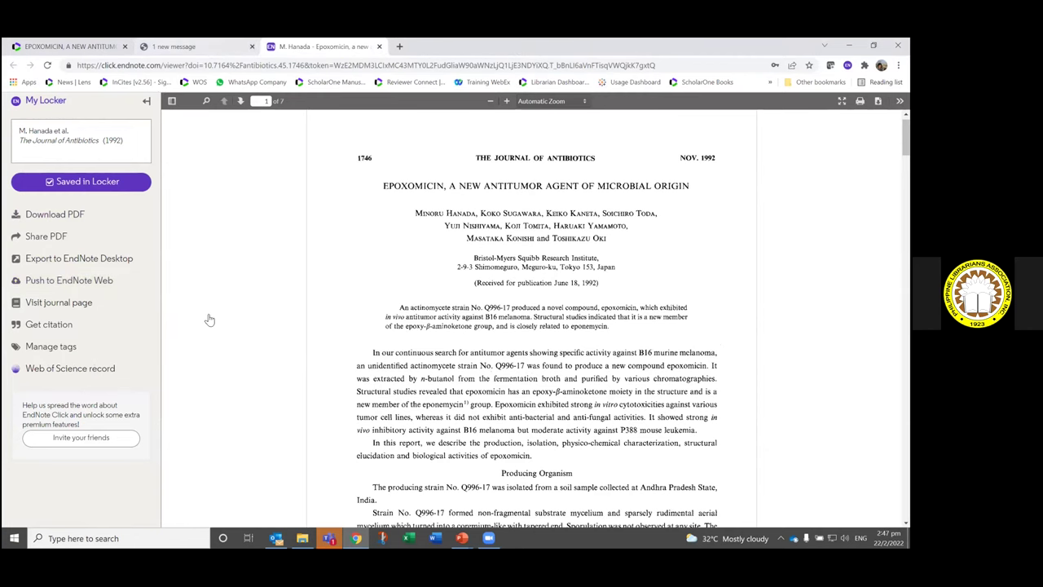
key(ctrl+Tab)
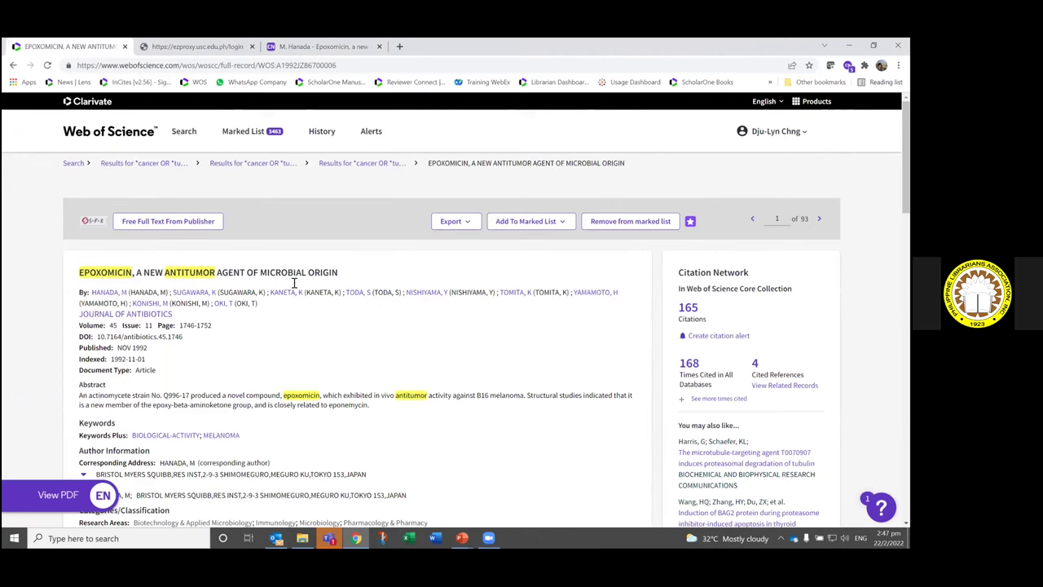
Step: Open the list of publications citing the epoxomicin article and sort it by Citations: highest first
click(689, 309)
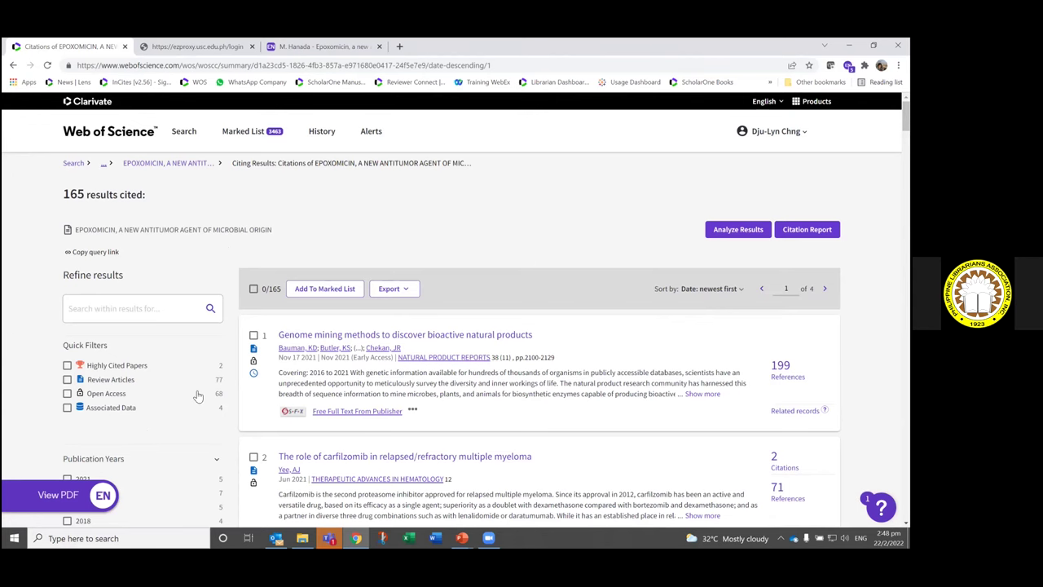
scroll(69, 256, down, 2)
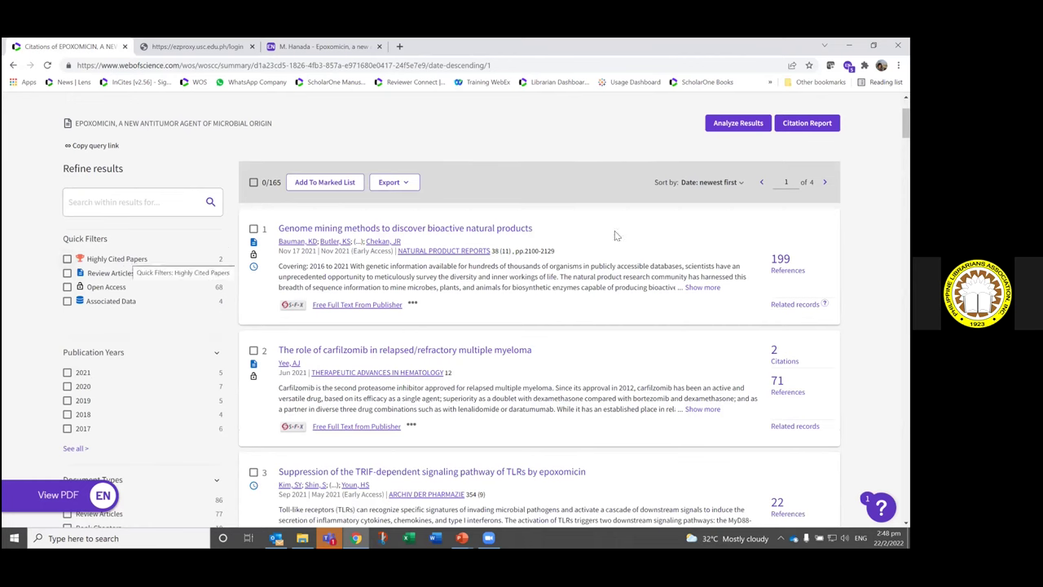
click(736, 187)
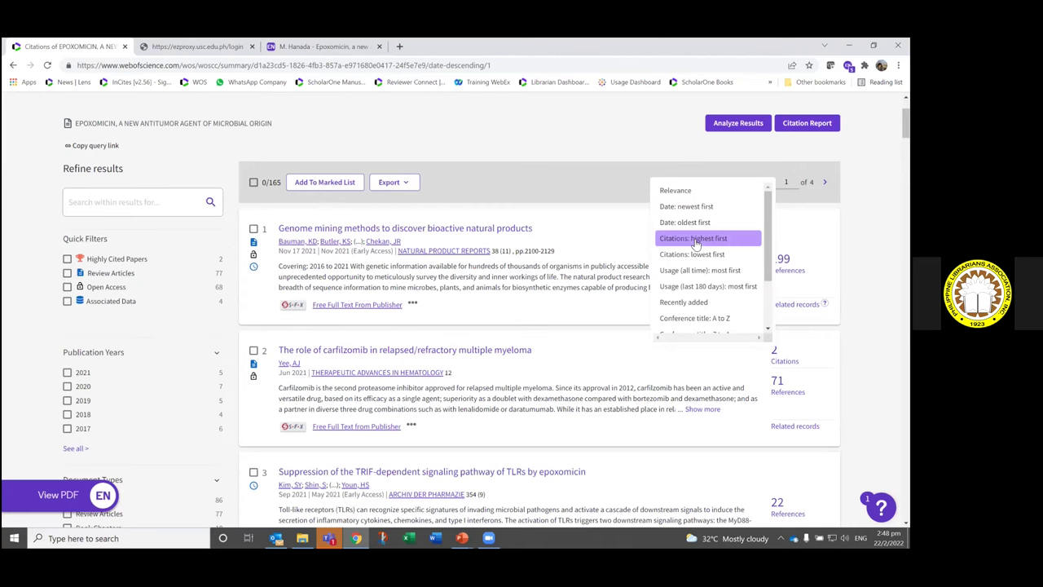
click(695, 239)
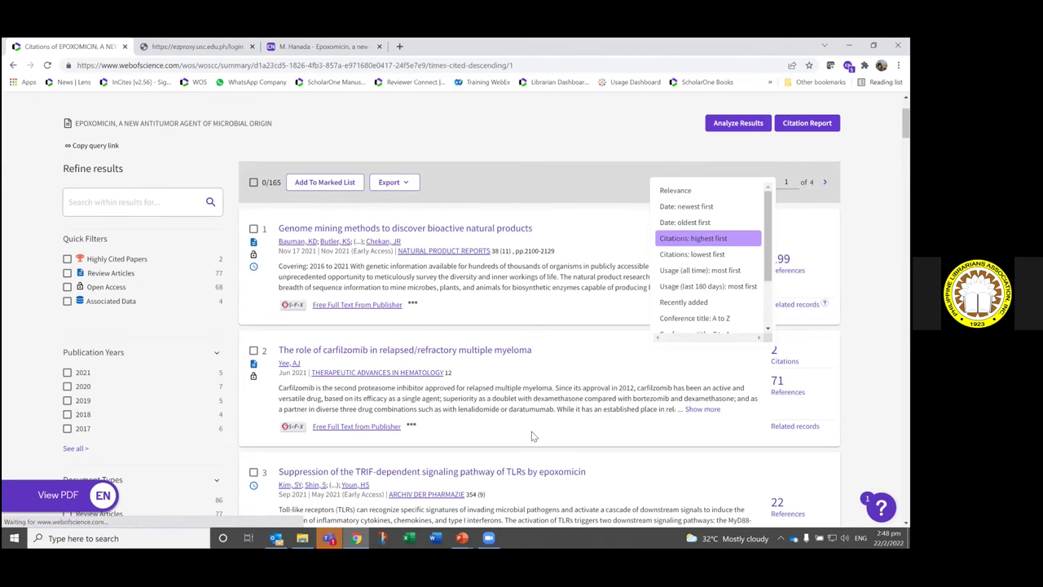
scroll(643, 407, down, 2)
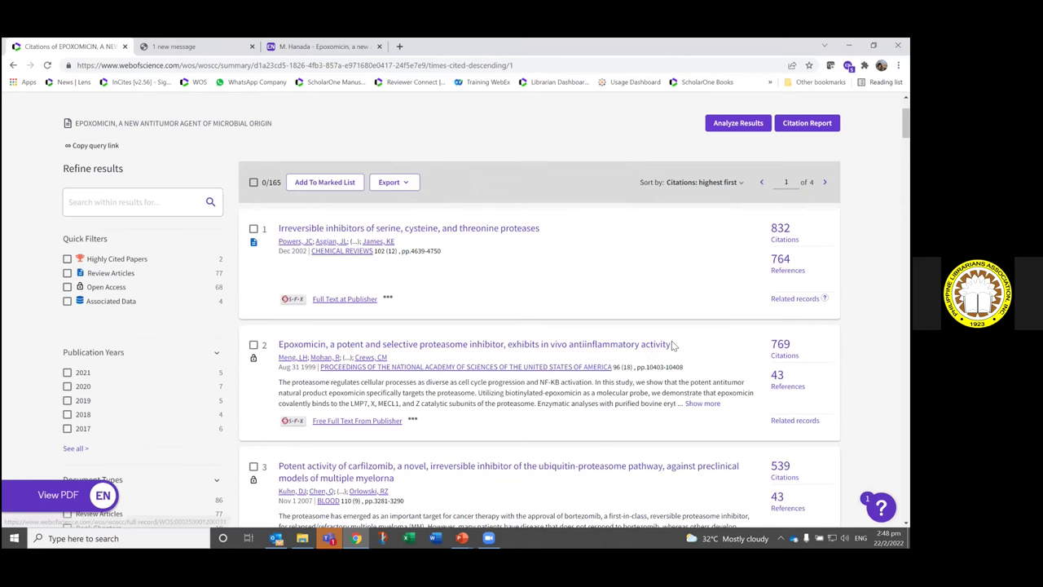
scroll(469, 400, down, 4)
scroll(345, 374, up, 3)
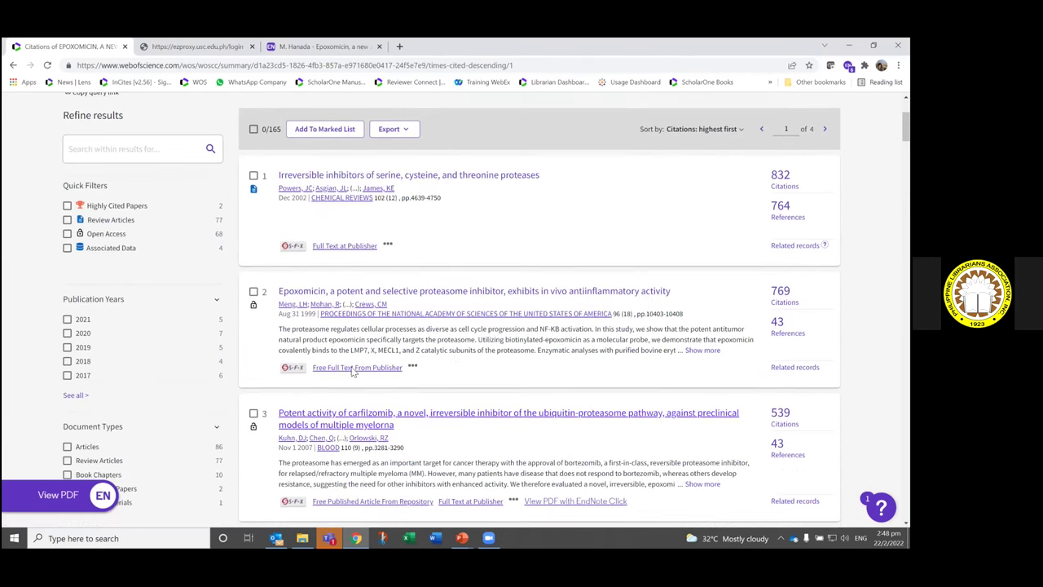
Step: Refine the citing results to Highly Cited Papers and select all records in the refined list
scroll(565, 382, up, 3)
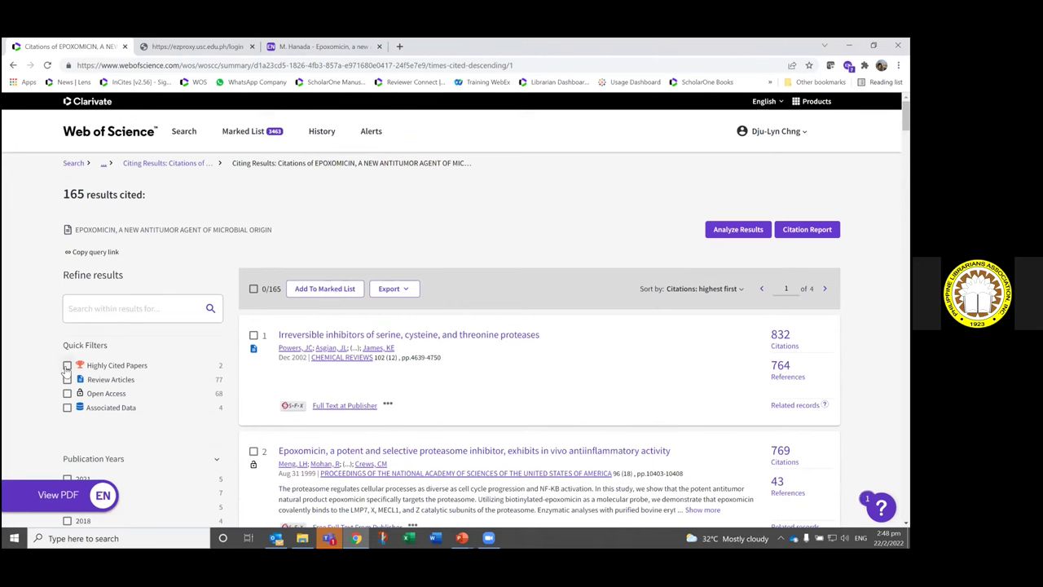
click(202, 428)
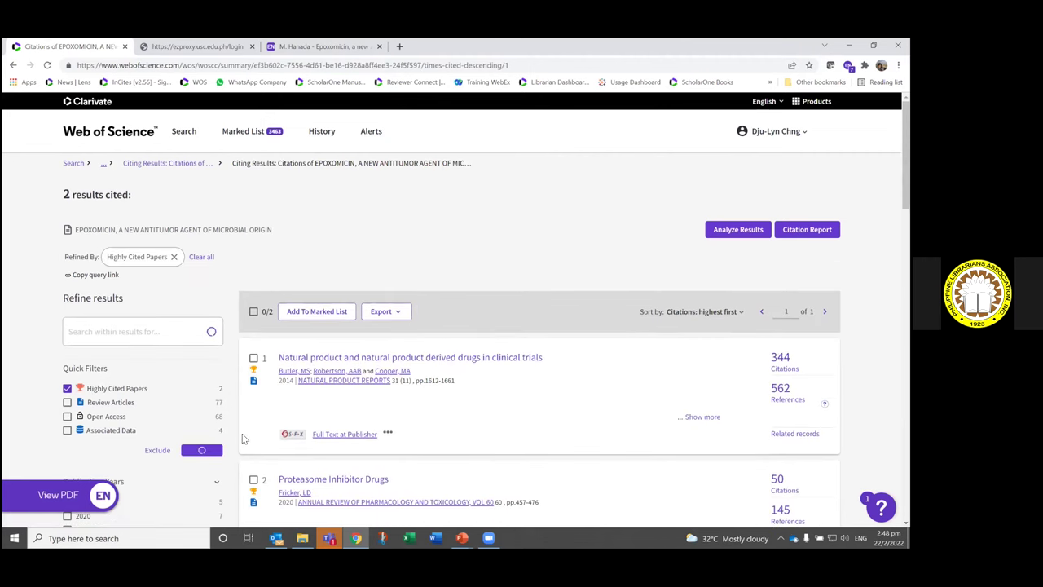
scroll(253, 357, down, 2)
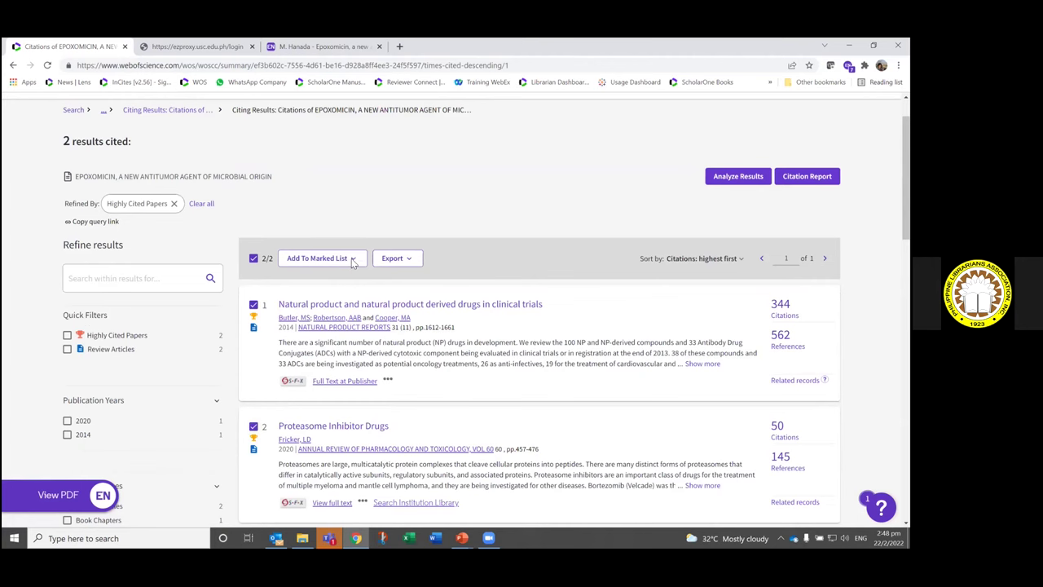
Step: View the marked list options for the selected records, and remove the Highly Cited Papers filter
click(352, 261)
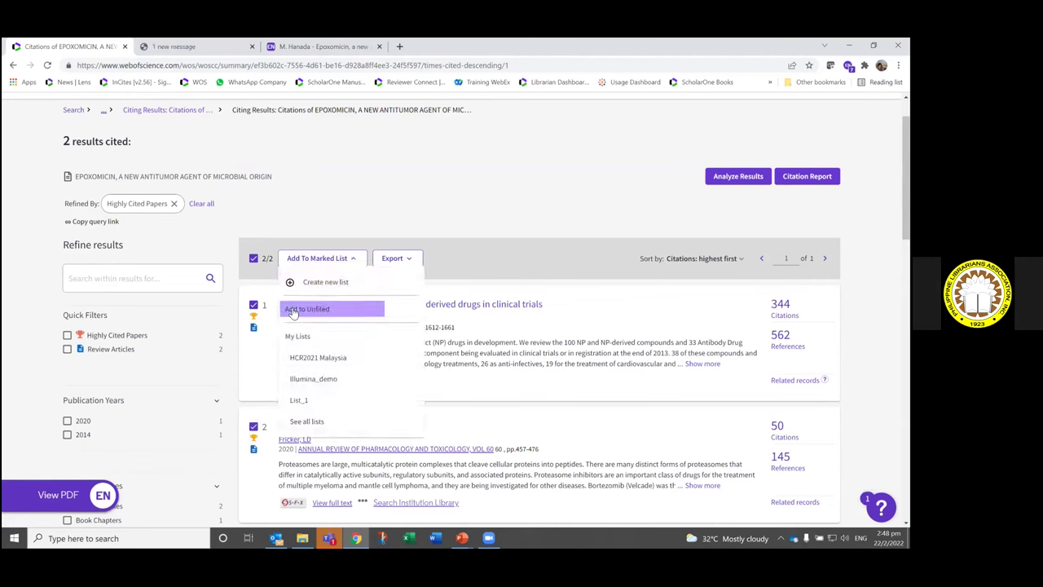
scroll(330, 314, up, 1)
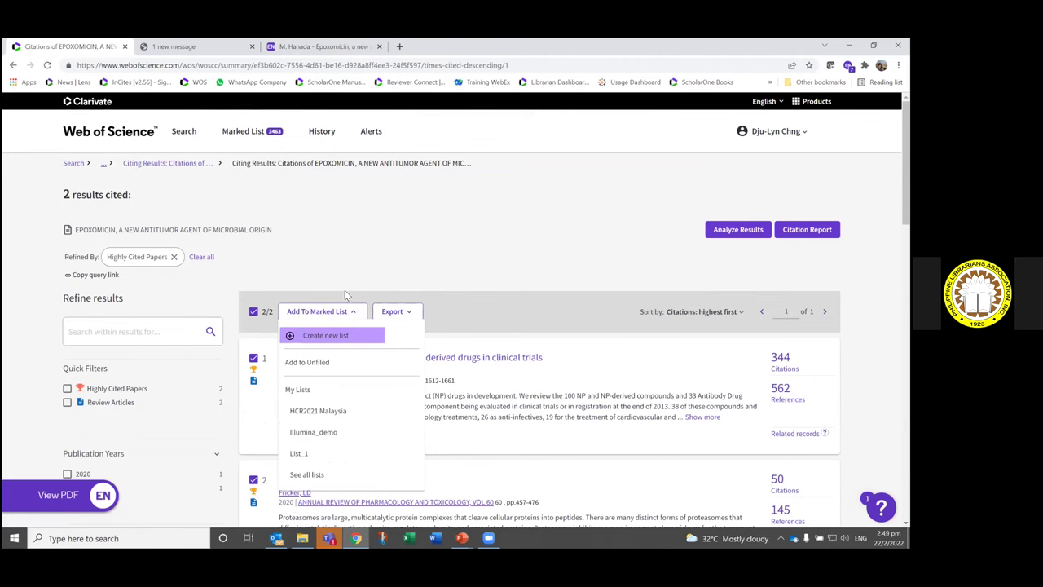
key(Escape)
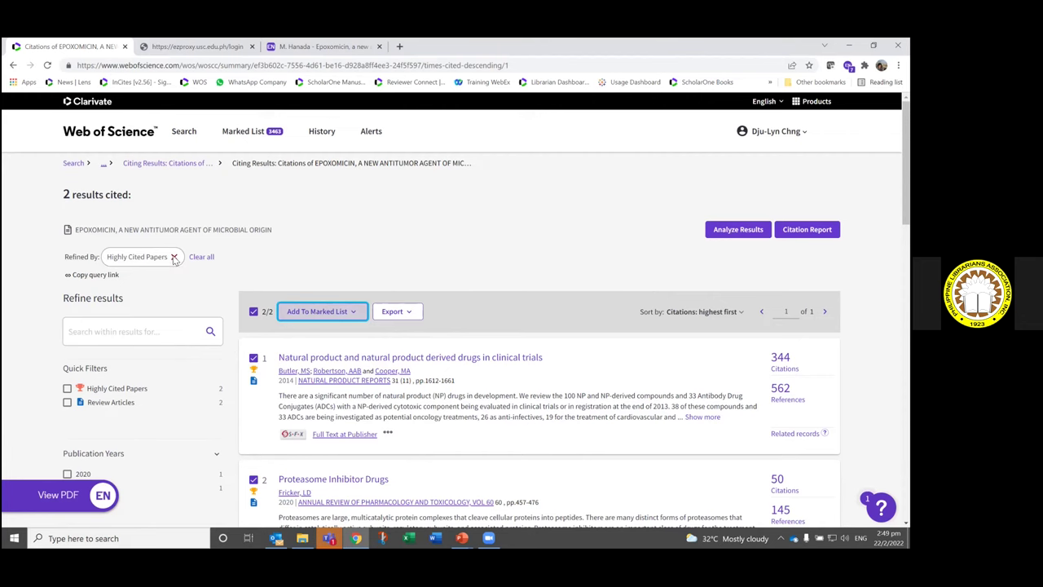
click(172, 260)
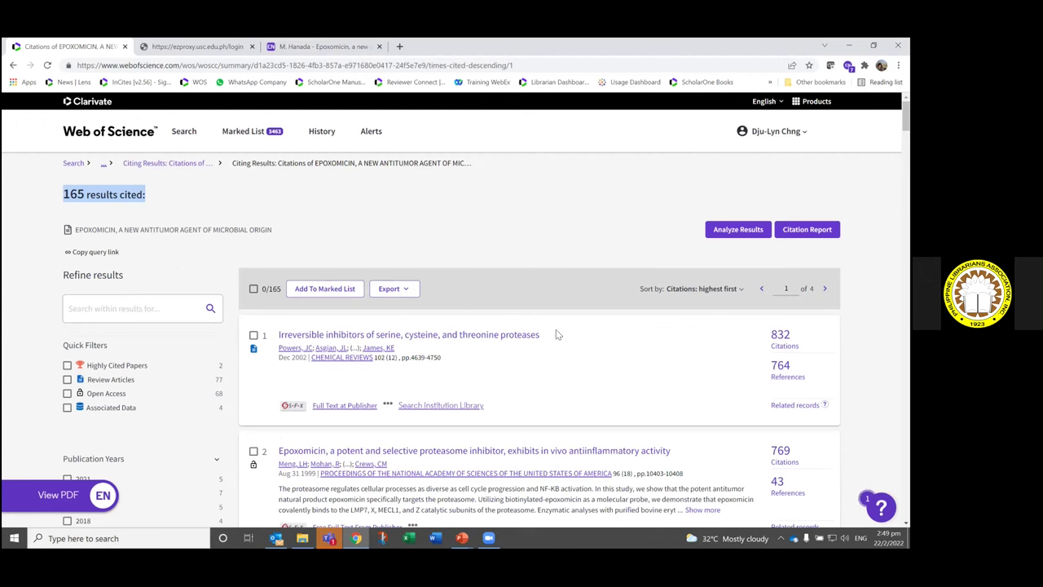
Step: Analyze the citing results by Web of Science Categories, examining the treemap chart and the category table with record counts
click(742, 232)
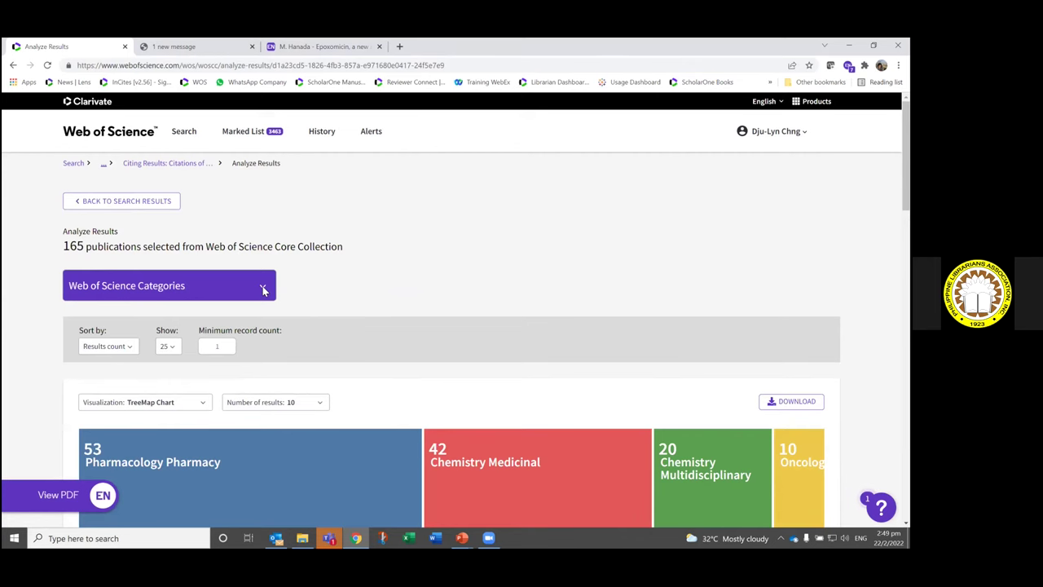
scroll(262, 290, down, 2)
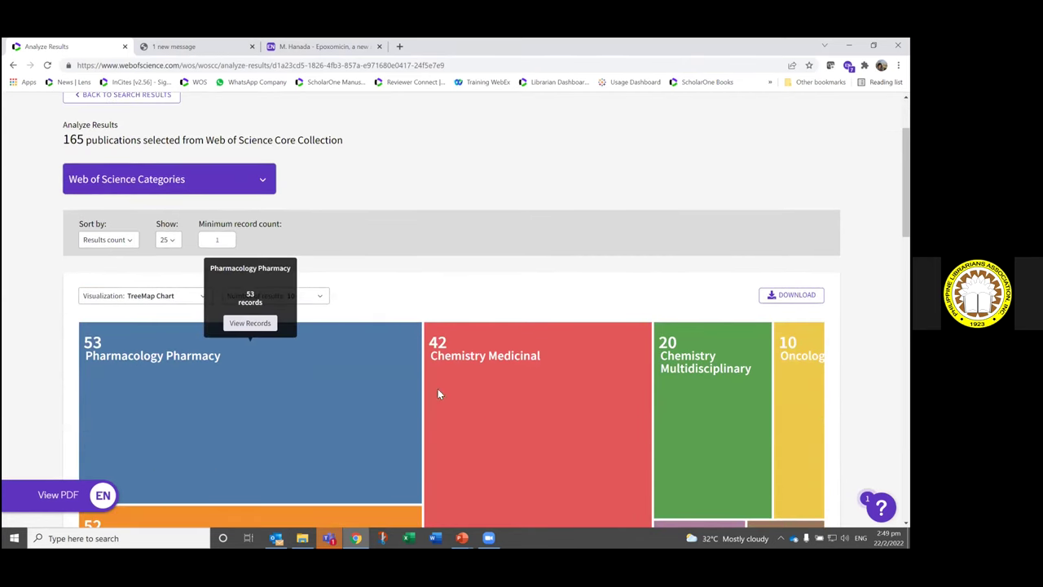
scroll(427, 269, down, 3)
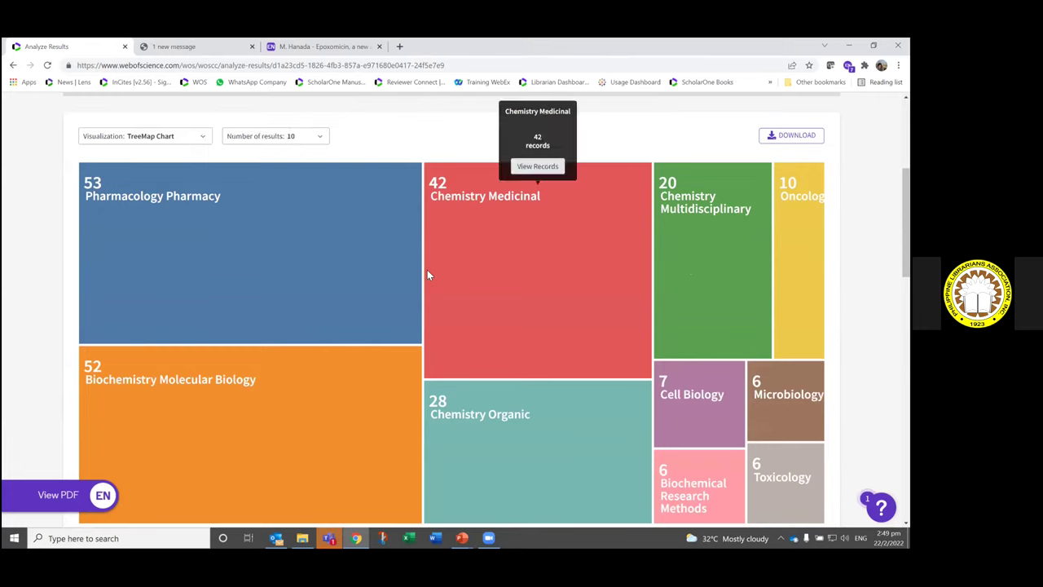
scroll(427, 270, down, 2)
scroll(432, 277, down, 4)
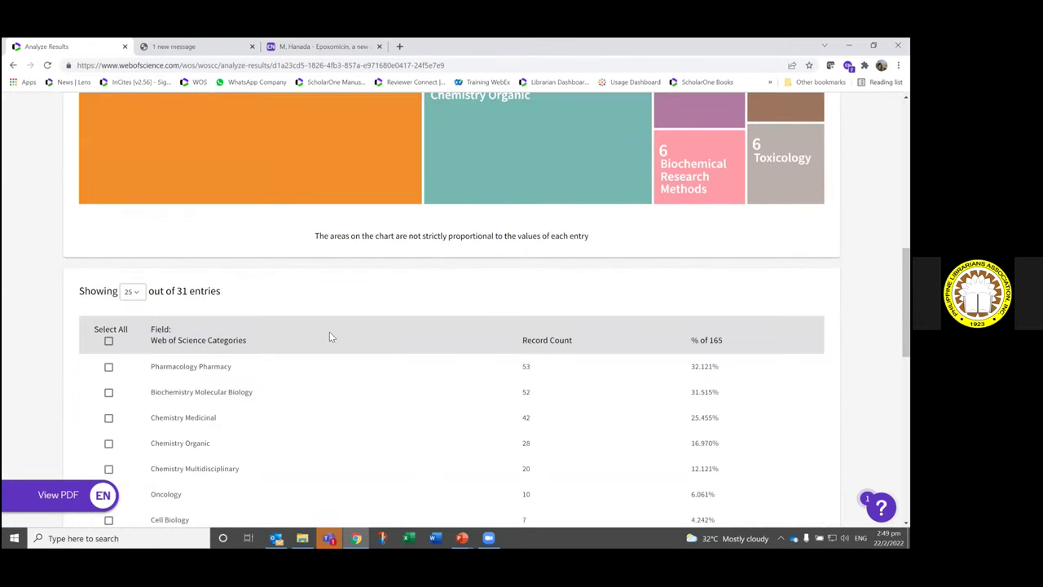
scroll(328, 335, down, 2)
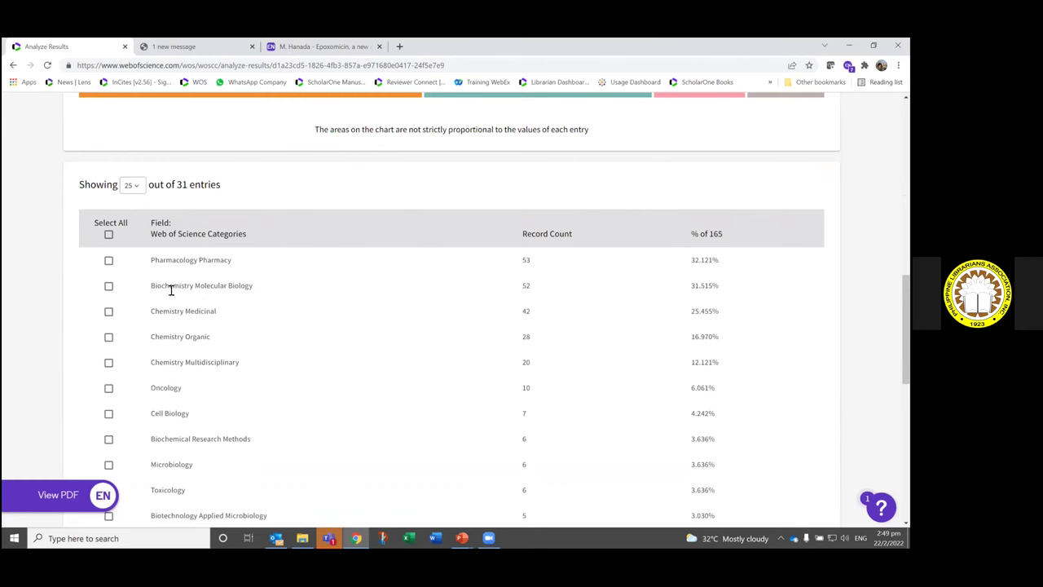
scroll(238, 306, down, 2)
scroll(198, 403, down, 1)
scroll(269, 443, down, 3)
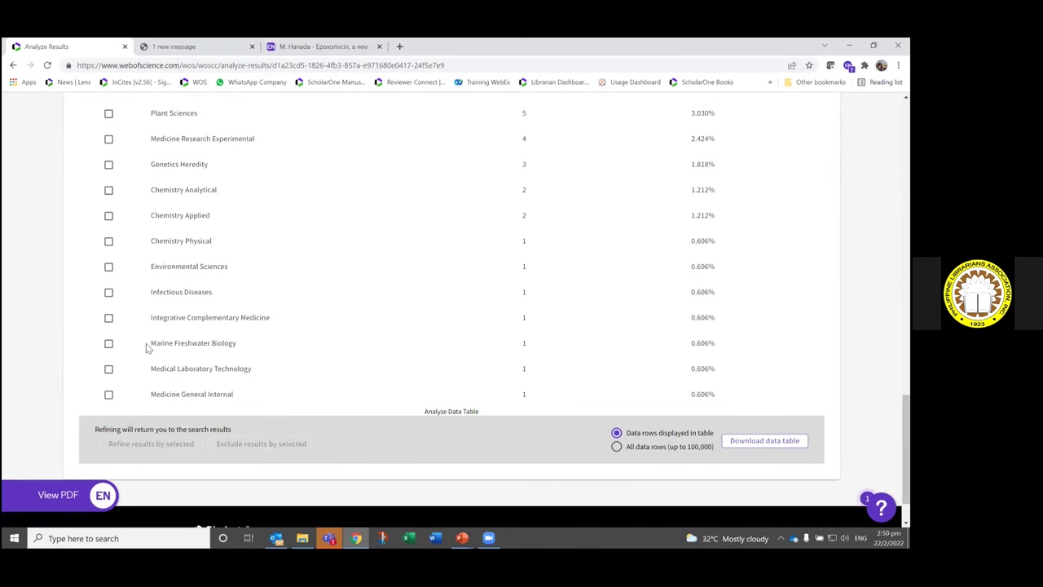
Step: Highlight the Marine Freshwater Biology category, select it in the table and clear the selection again
drag(147, 343, 239, 345)
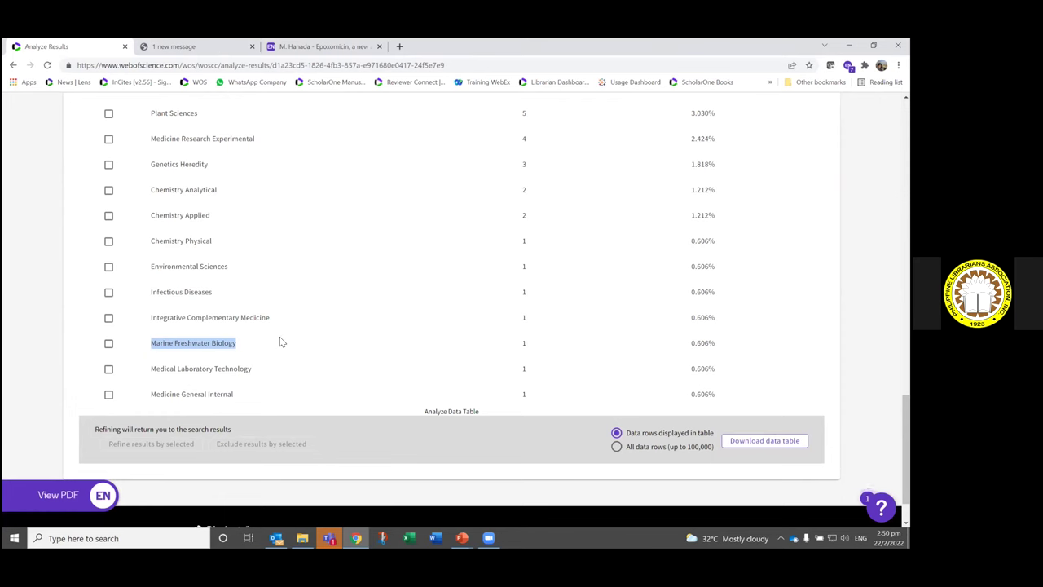
click(109, 345)
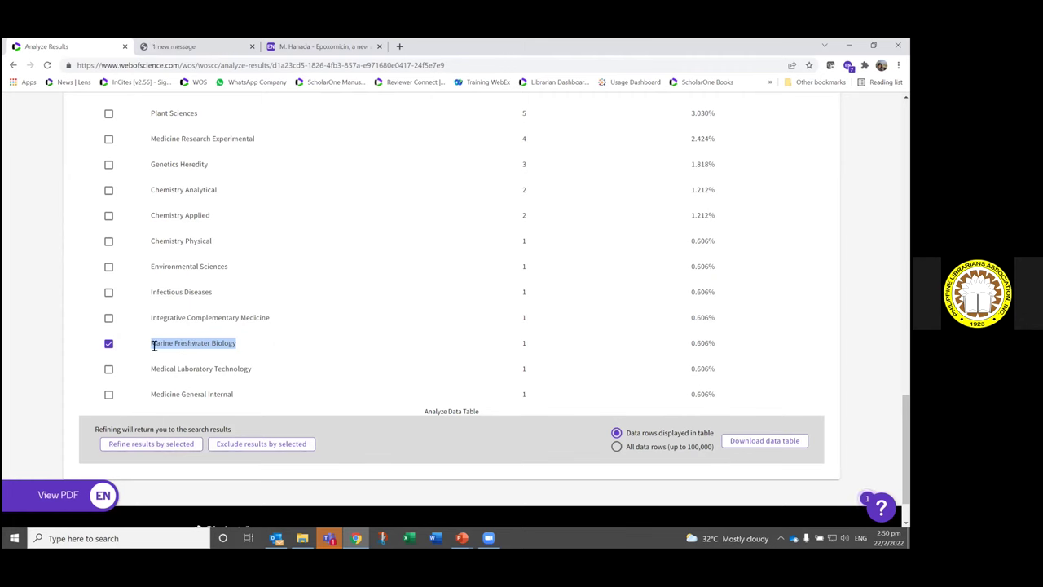
click(108, 343)
Step: Change the citing results analysis to Countries/Regions and examine its treemap chart
scroll(186, 370, up, 15)
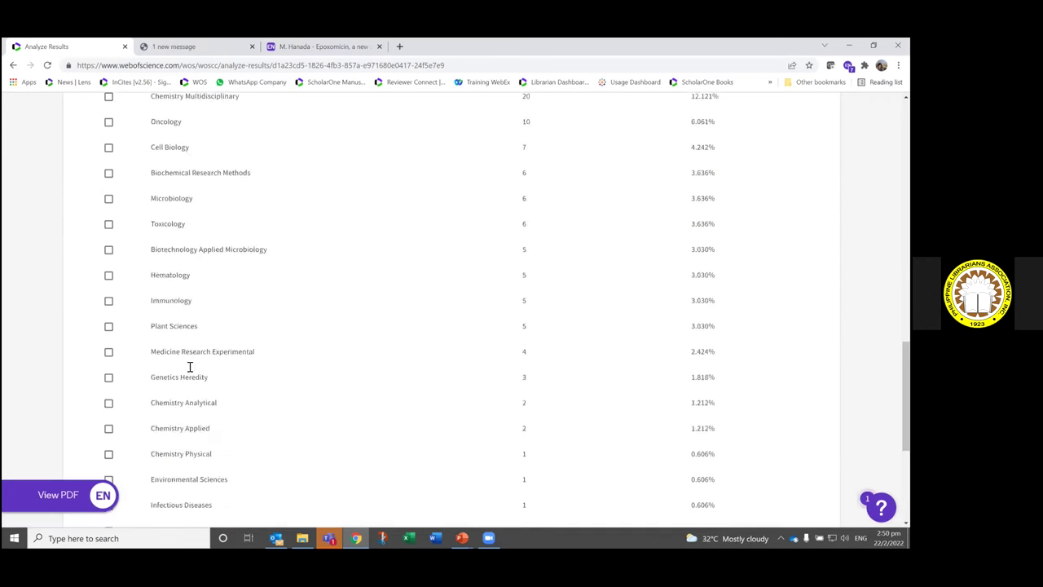
scroll(186, 369, up, 4)
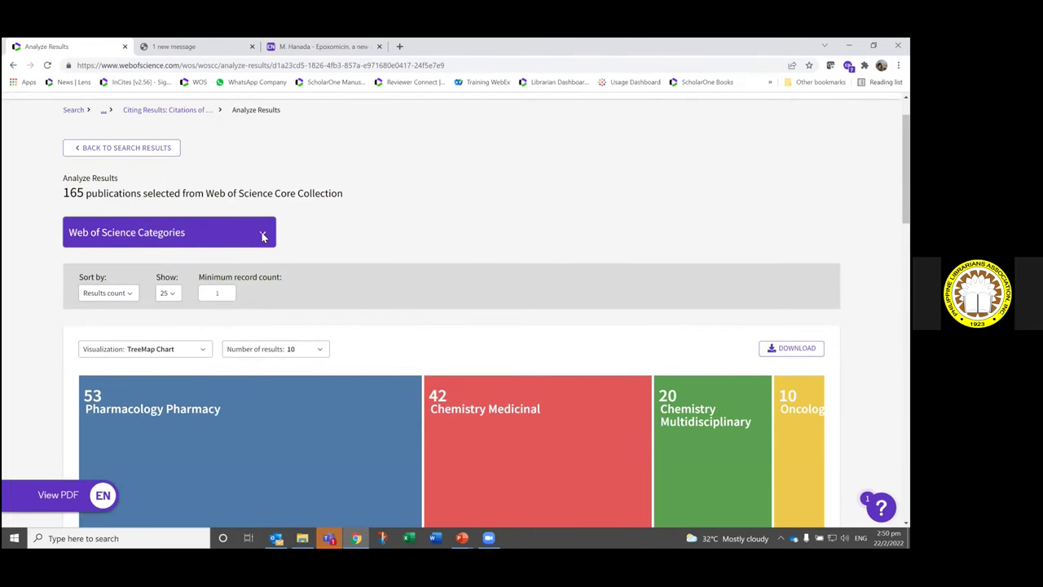
click(262, 233)
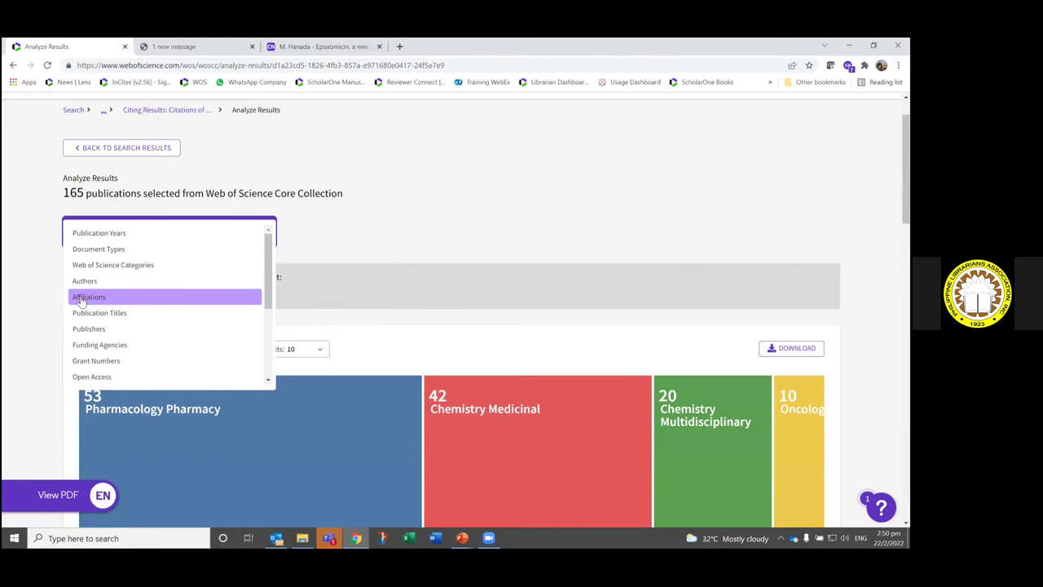
scroll(102, 301, down, 3)
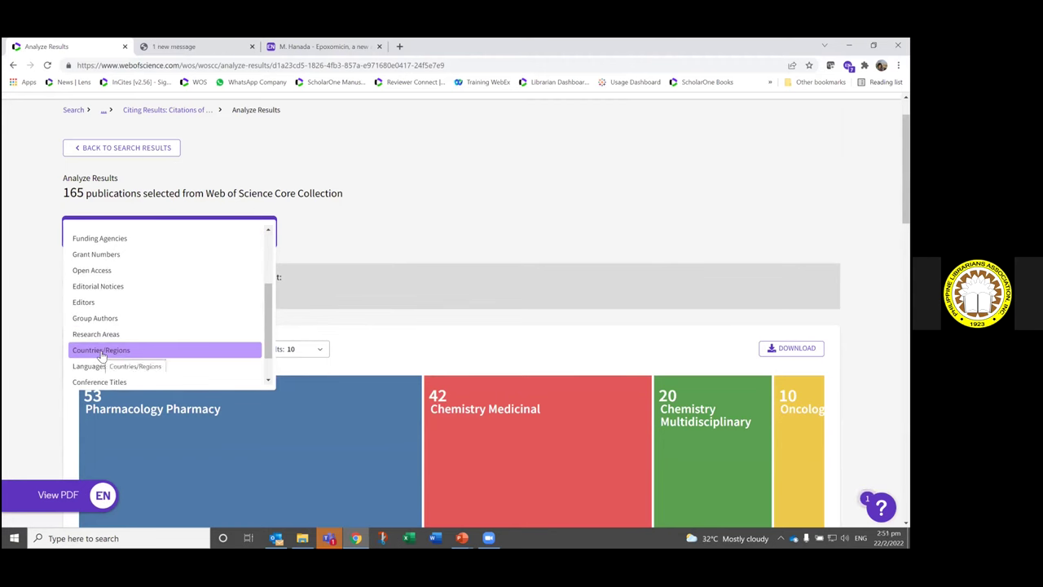
click(101, 351)
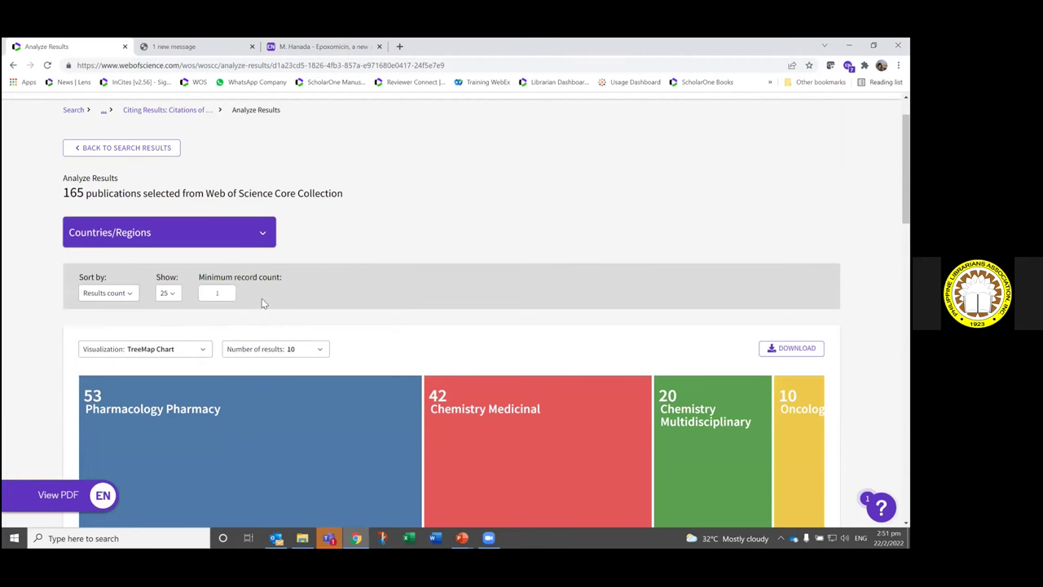
scroll(487, 299, down, 2)
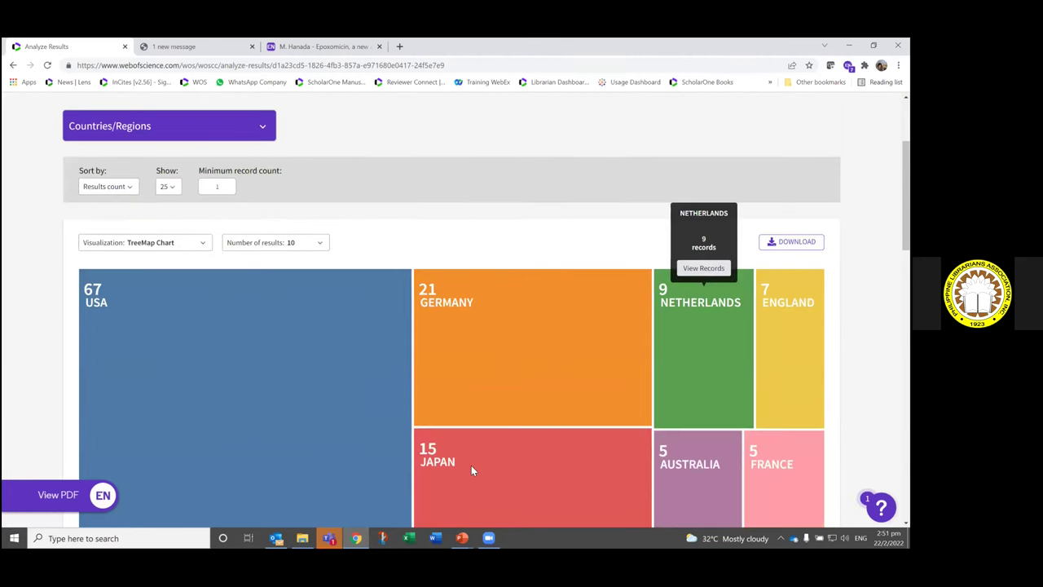
Step: Change the citing results analysis to Affiliations and examine the institutions in the treemap chart
scroll(264, 296, up, 2)
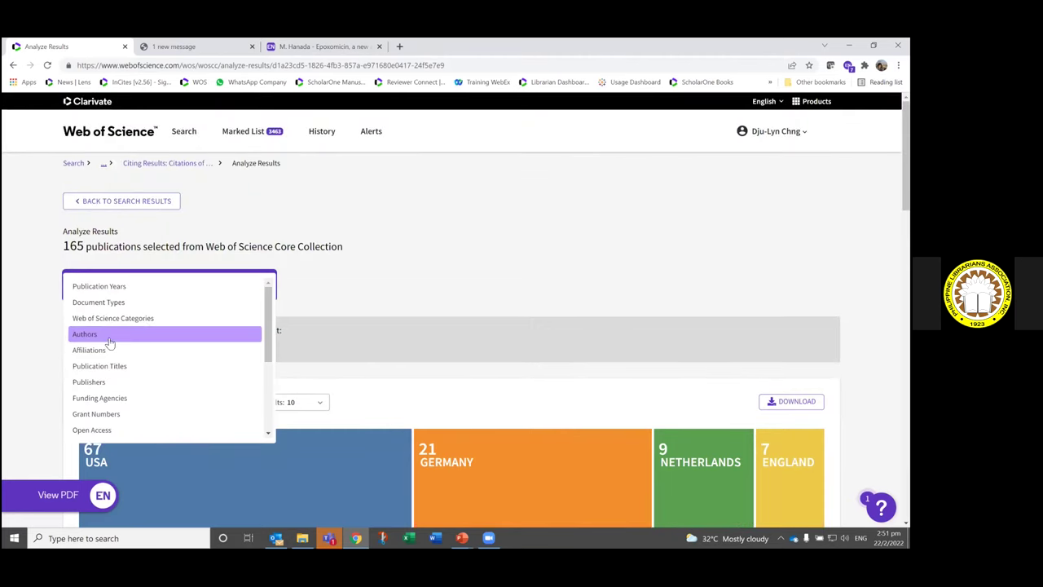
click(102, 349)
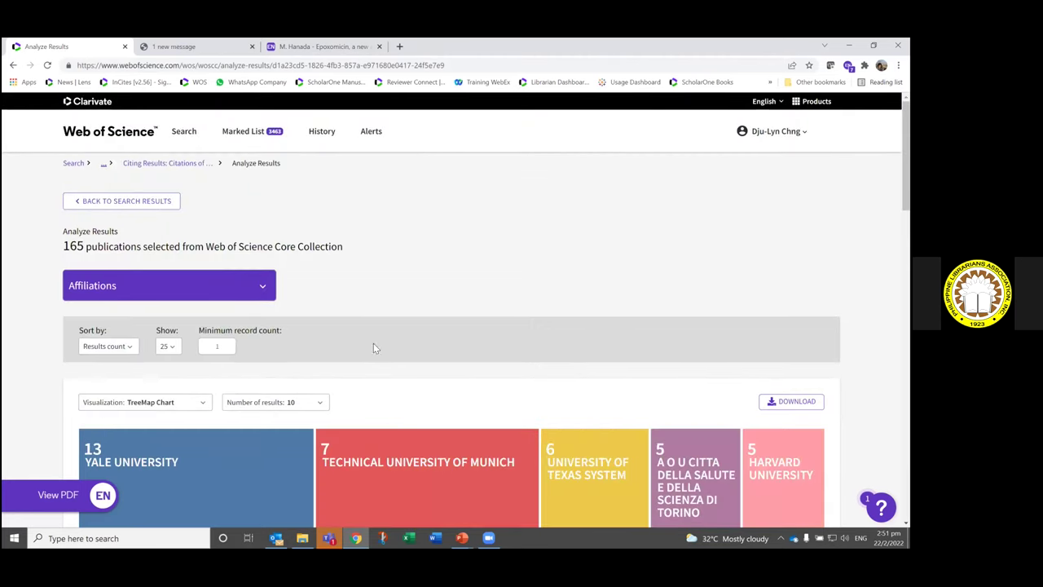
scroll(495, 358, down, 3)
mouse_move(680, 377)
scroll(687, 394, down, 1)
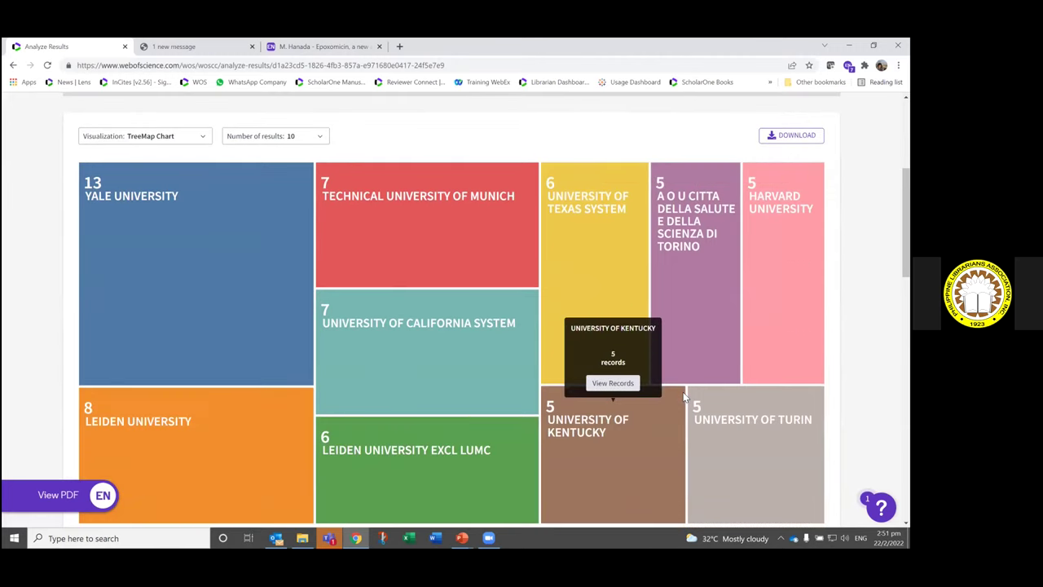
scroll(336, 306, up, 3)
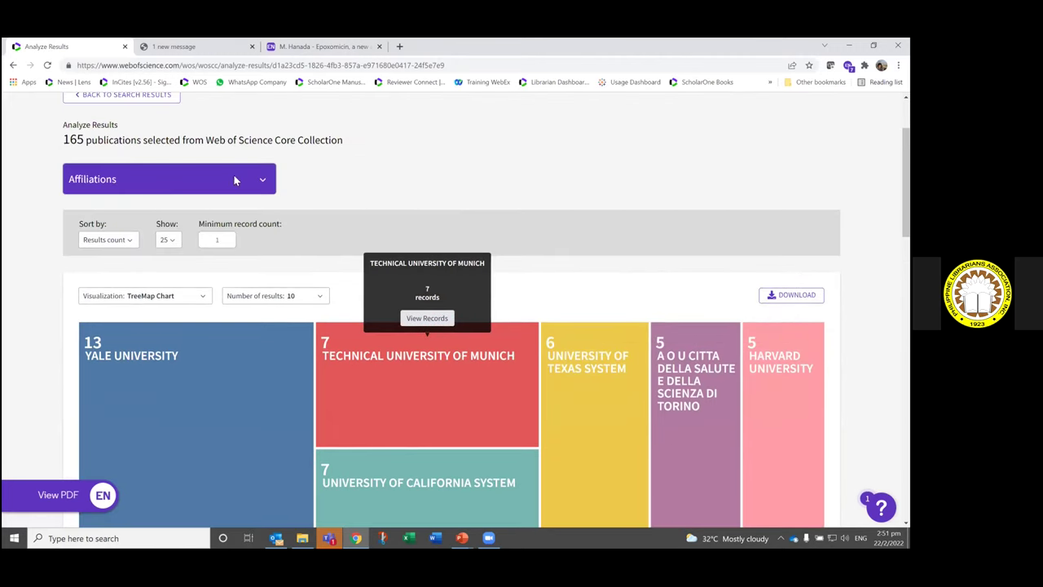
Step: Analyze the citing results by Authors, and switch the analysis to Publication Titles
click(259, 182)
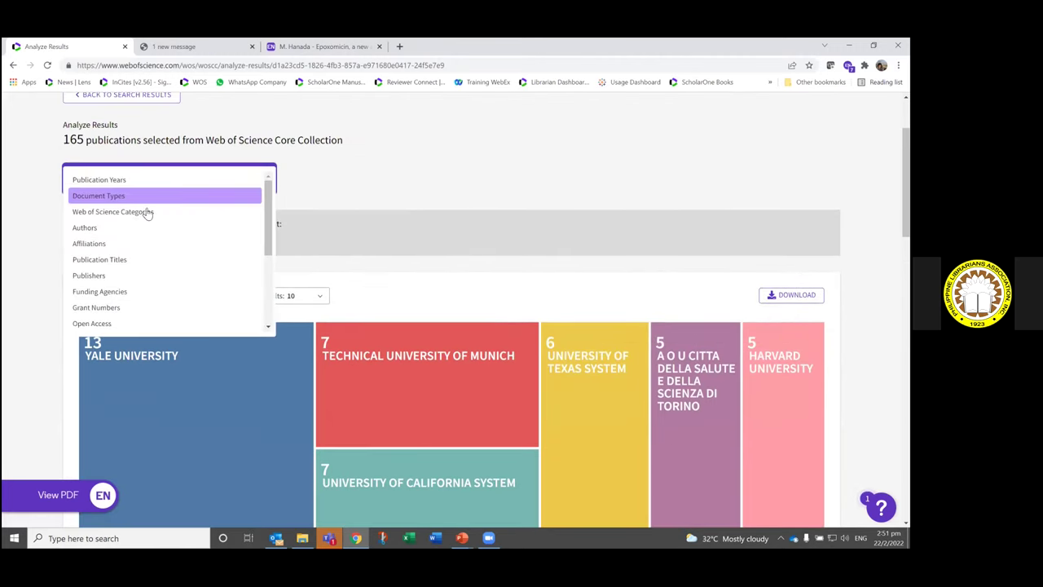
click(105, 229)
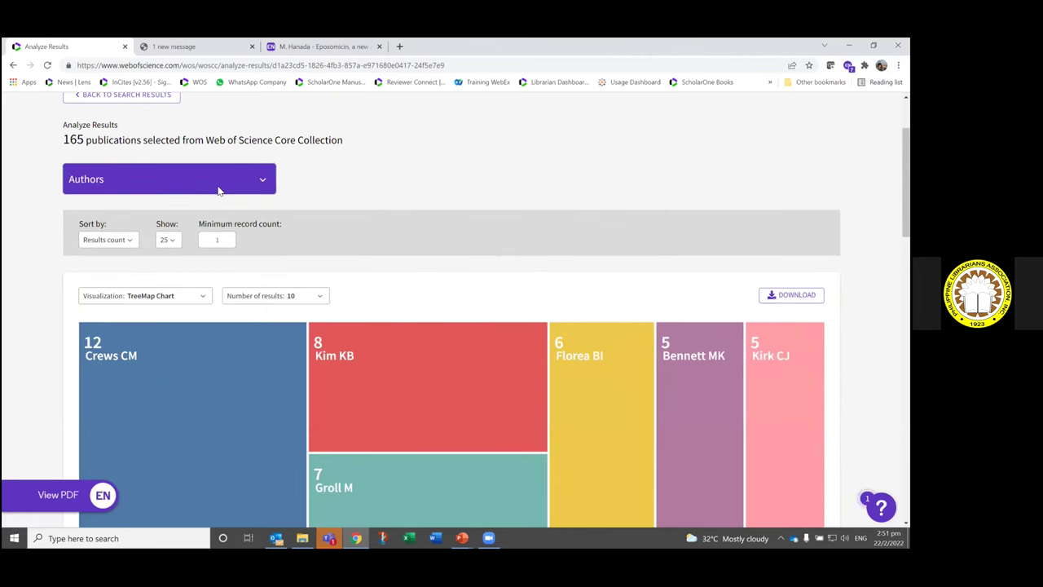
click(261, 178)
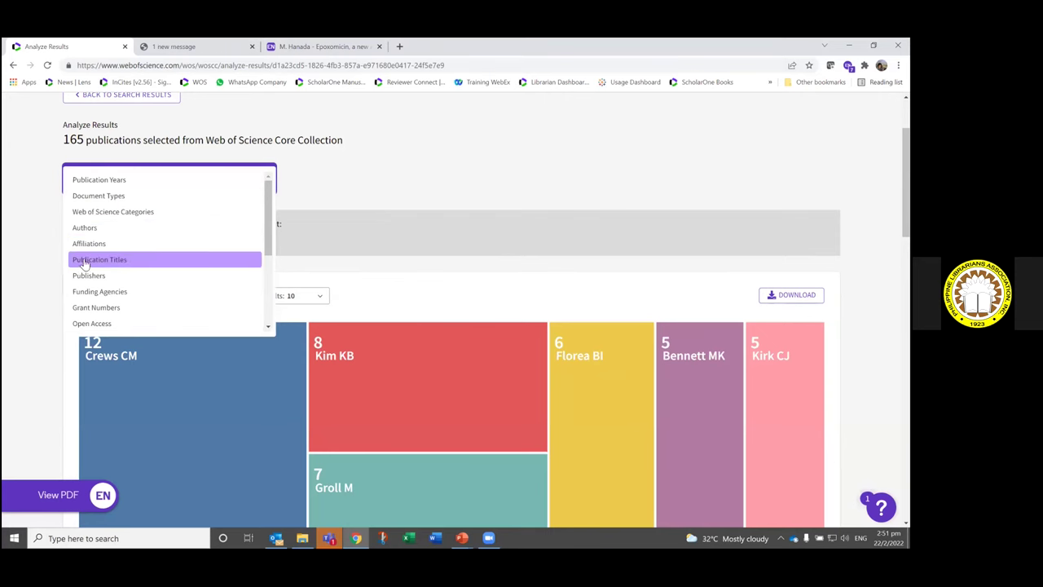
click(135, 263)
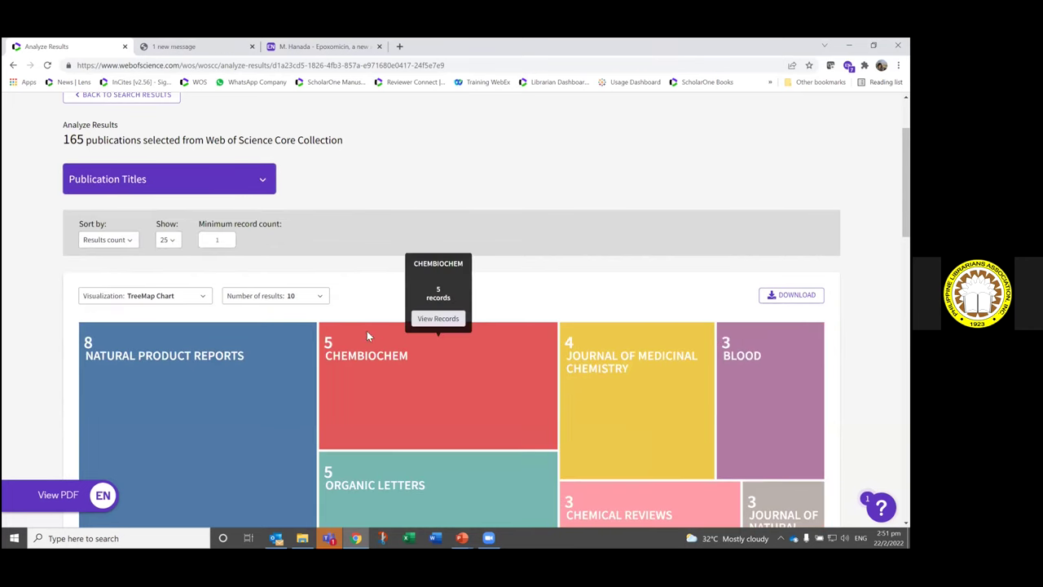
Step: Examine the Publication Titles treemap chart and the table of journals with their record counts and percentages
mouse_move(352, 420)
scroll(308, 303, down, 1)
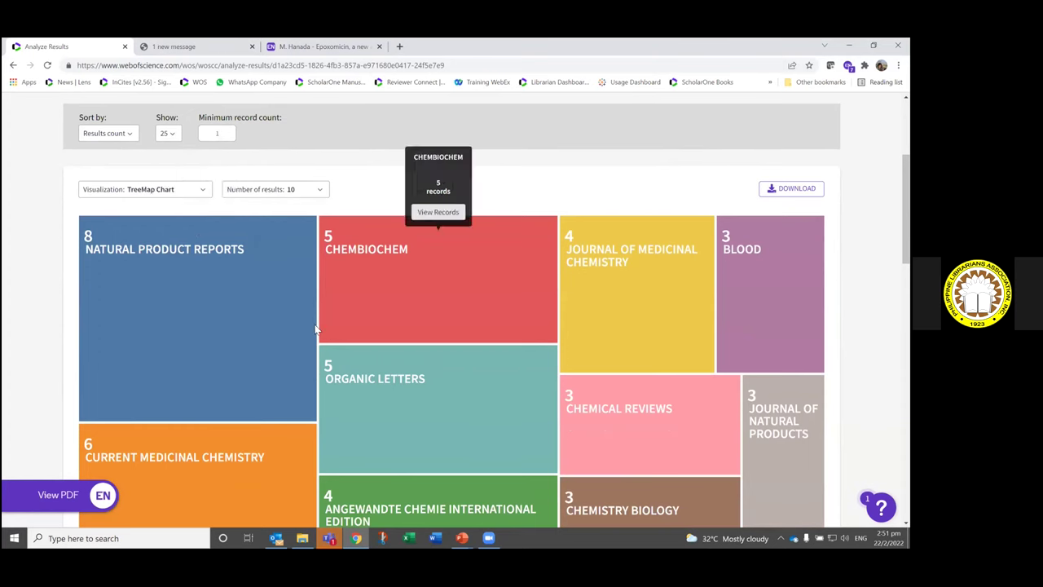
mouse_move(396, 350)
scroll(521, 372, down, 1)
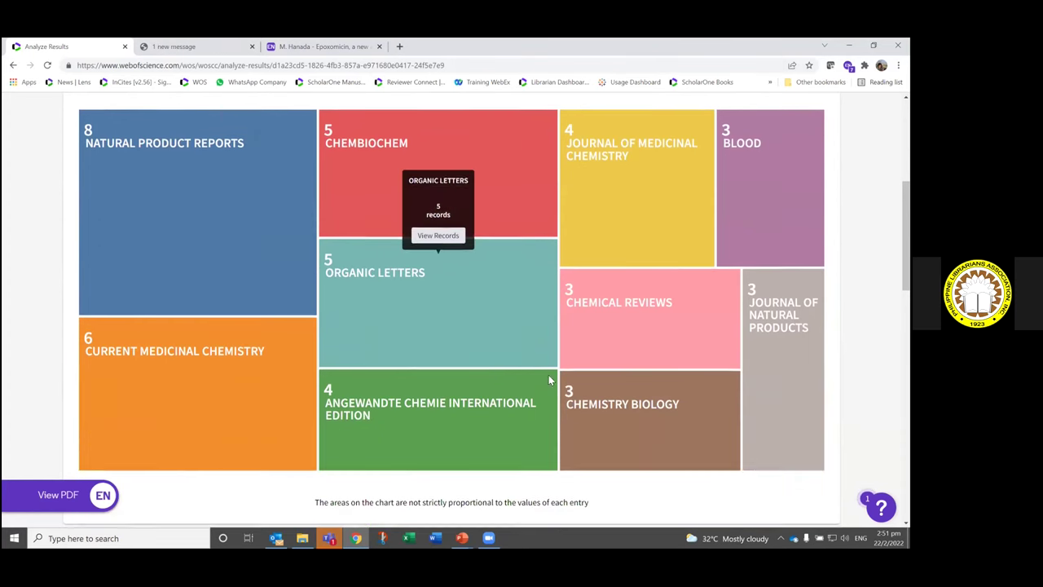
mouse_move(715, 388)
scroll(712, 391, down, 1)
scroll(712, 396, down, 2)
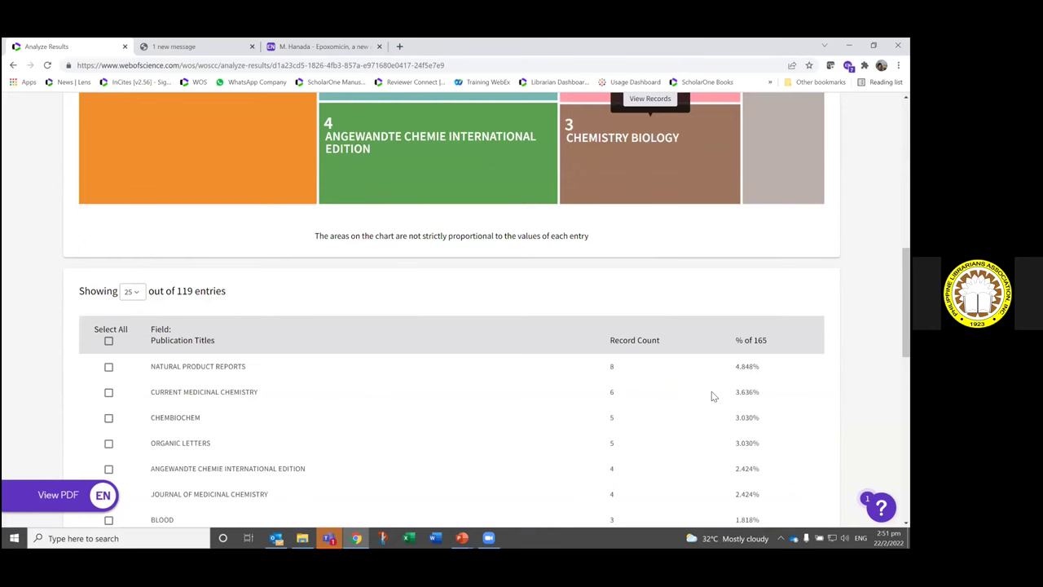
scroll(709, 396, up, 2)
scroll(706, 402, up, 5)
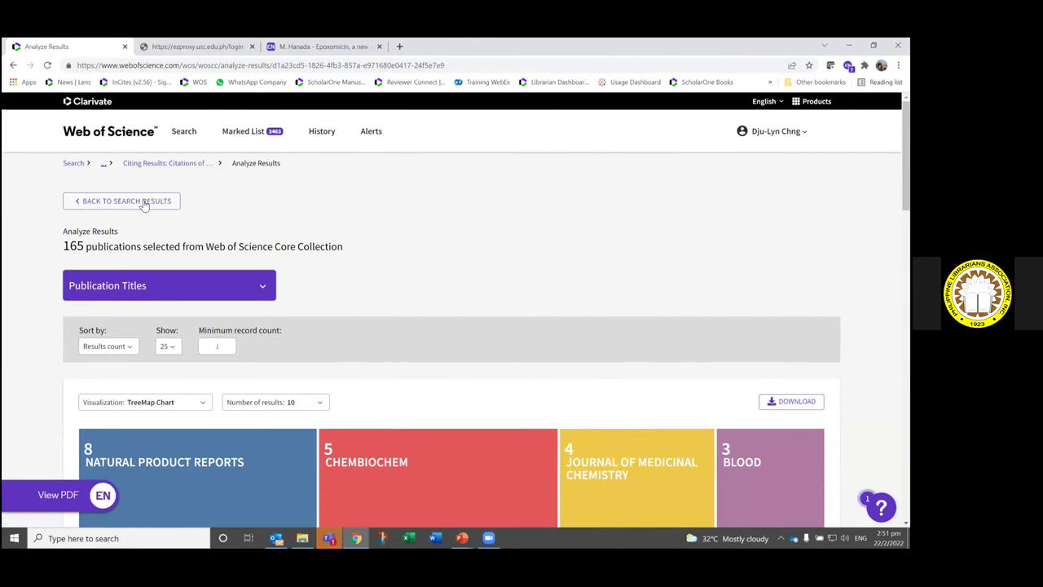
Step: Return to the citing results, open their Citation Report and review the summary metrics and the chart of citations and publications over time
click(143, 201)
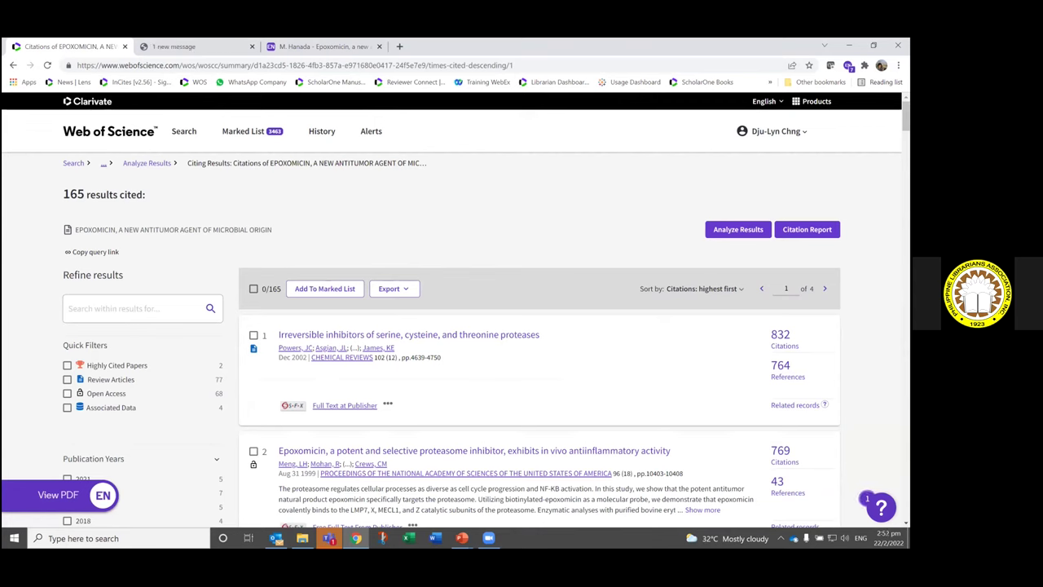
click(806, 229)
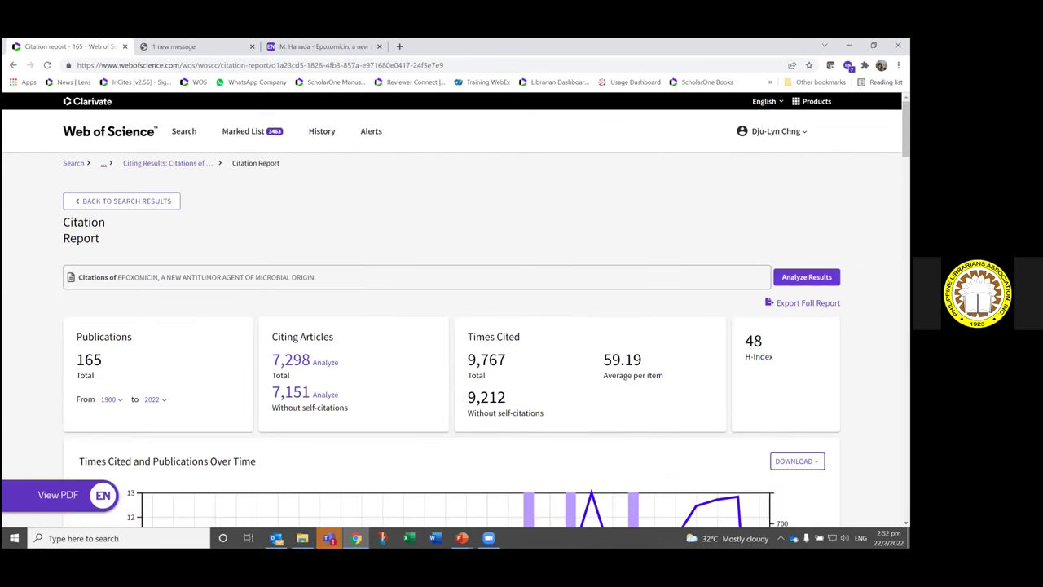
scroll(248, 327, down, 1)
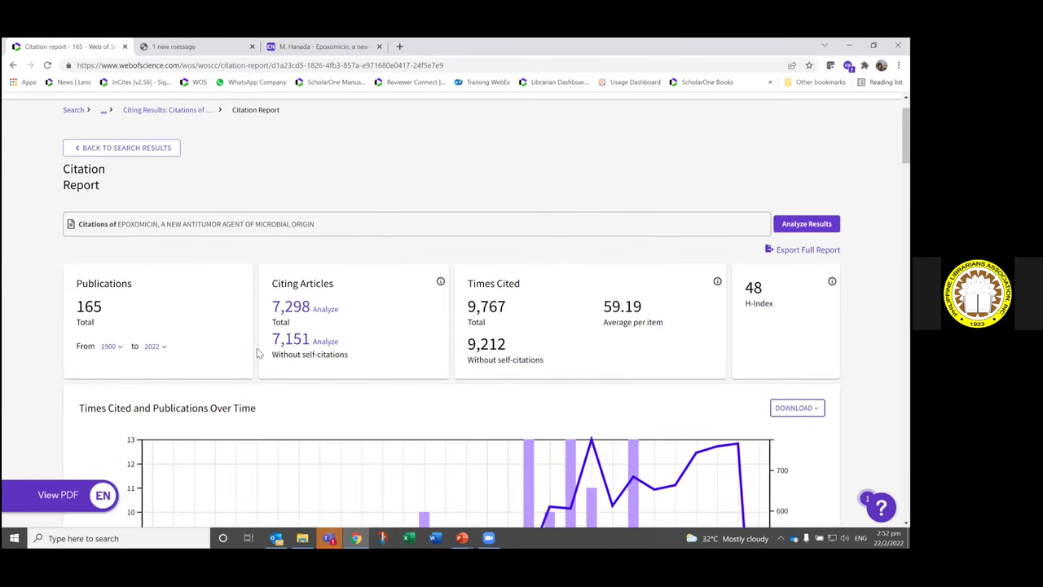
scroll(154, 333, down, 2)
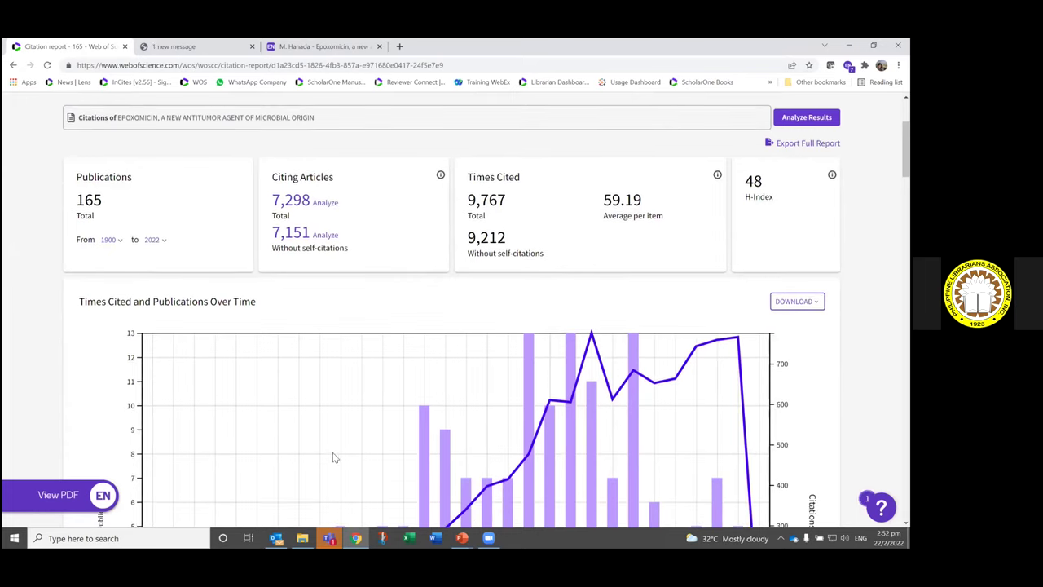
scroll(333, 452, down, 2)
scroll(338, 452, down, 2)
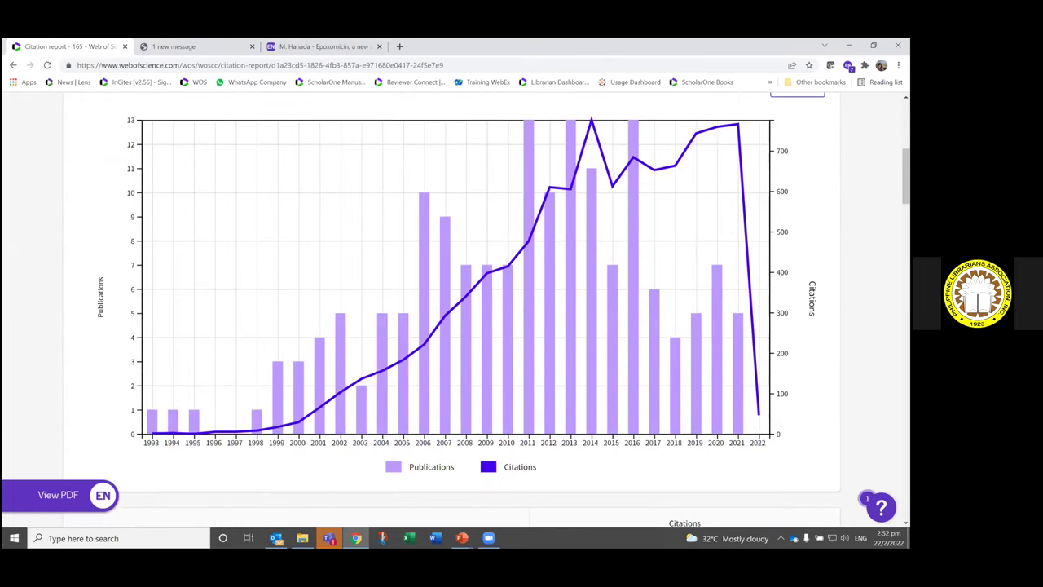
scroll(452, 310, up, 4)
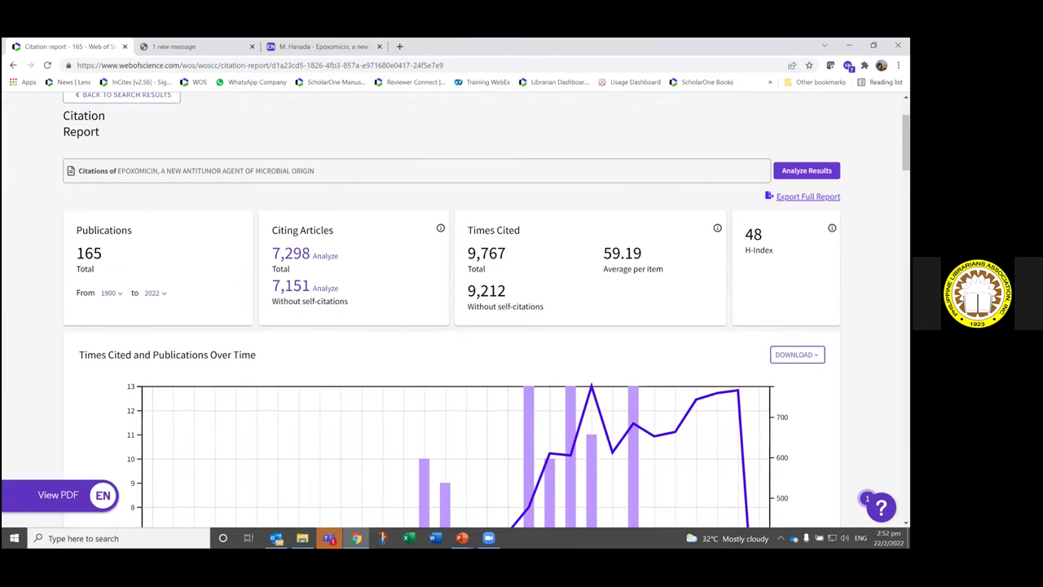
Step: Download the Publications version of the Times Cited and Publications Over Time chart and view the per-publication citation table
scroll(451, 310, down, 2)
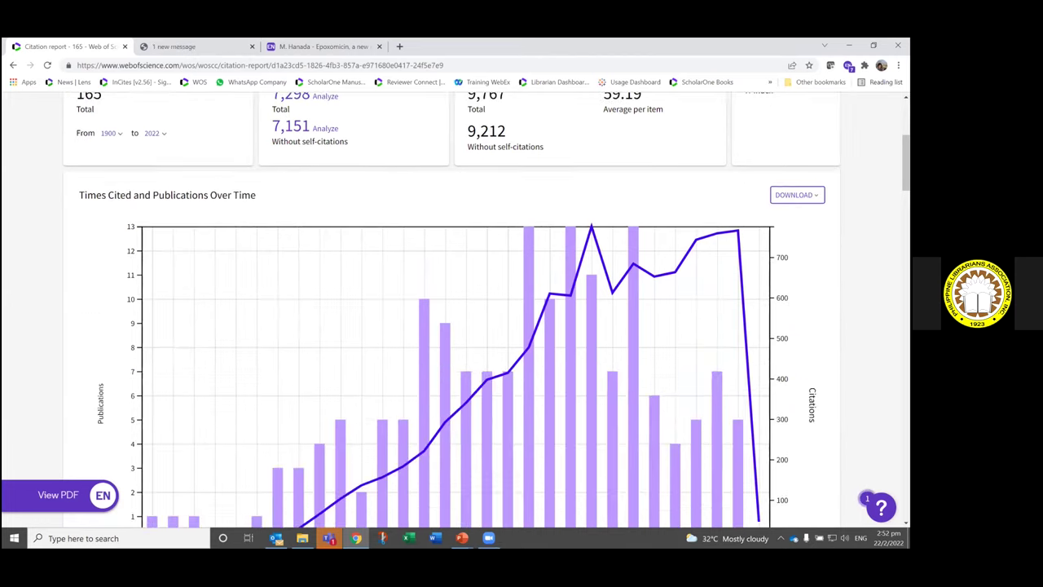
click(797, 195)
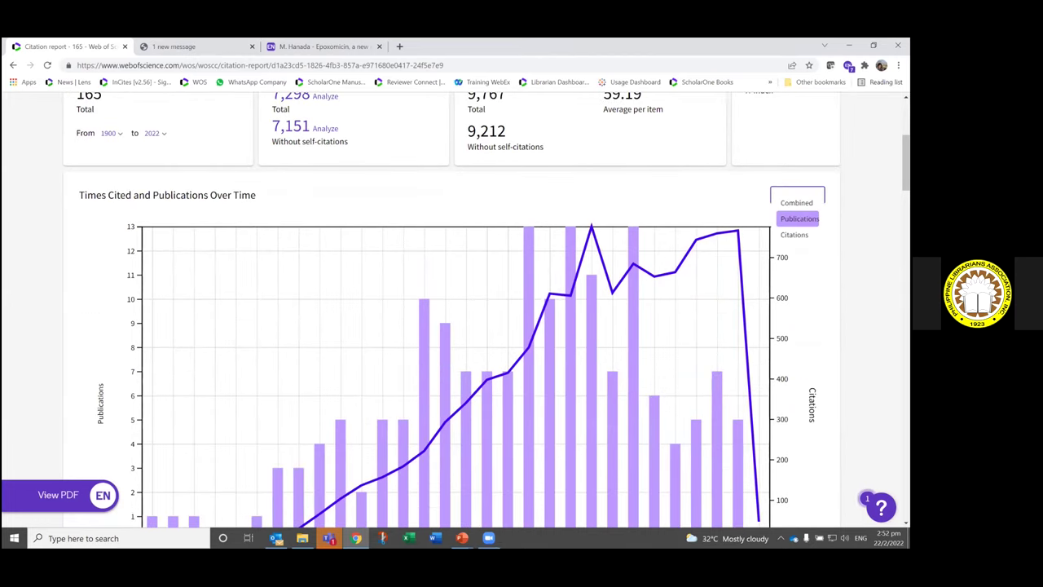
click(799, 219)
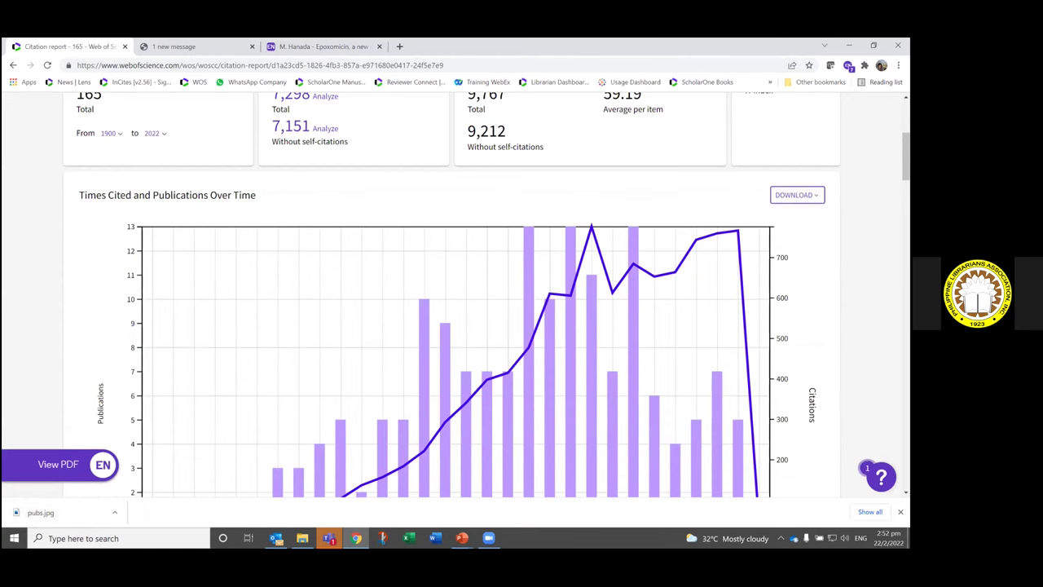
scroll(742, 282, down, 2)
scroll(742, 282, down, 2)
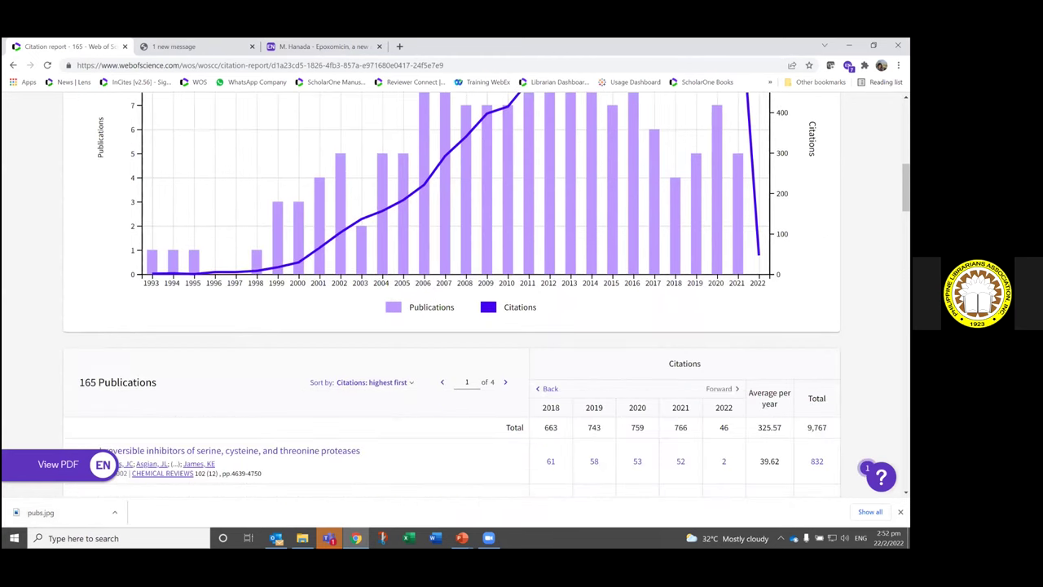
Step: Leave the citation report for the document search page and open the Advanced Search query builder
scroll(742, 282, up, 5)
scroll(708, 286, up, 3)
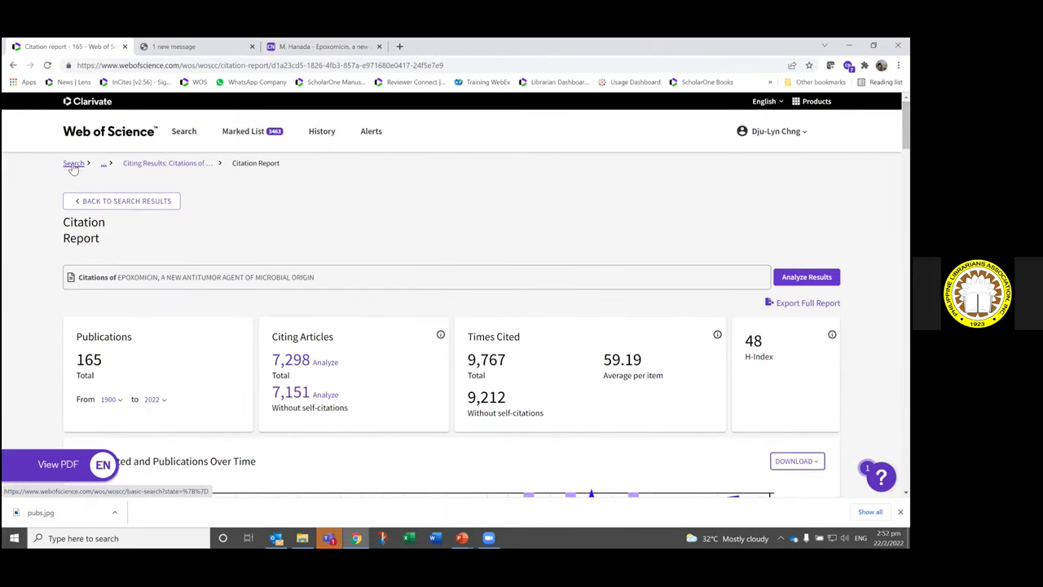
click(73, 164)
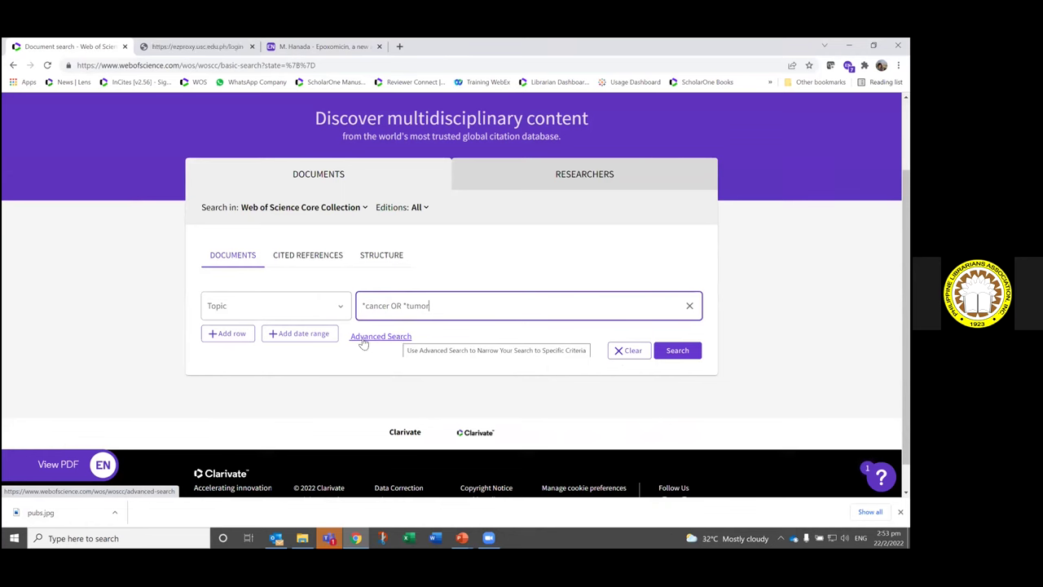
click(367, 340)
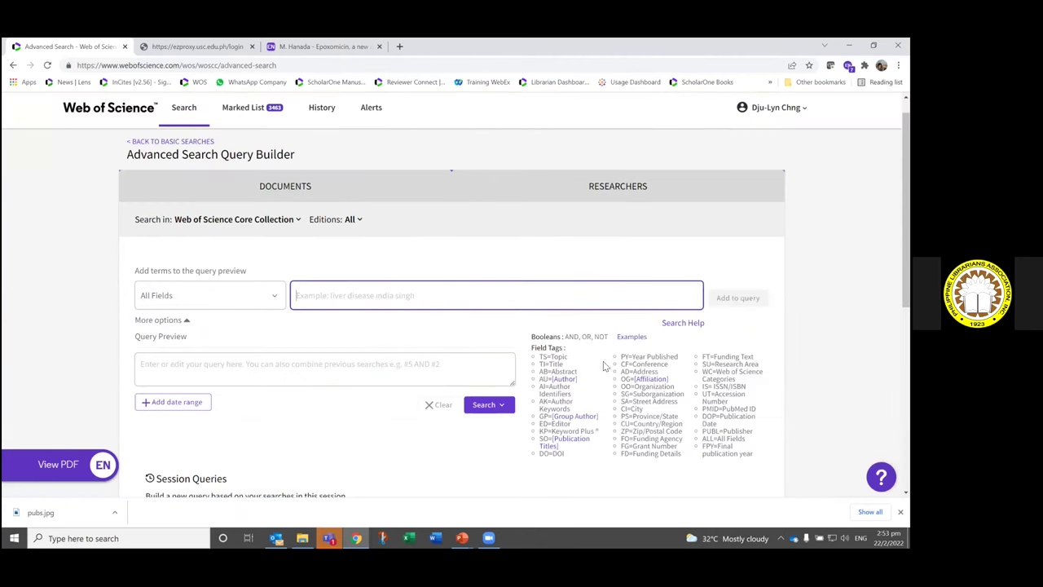
Step: Add the term "hydrogen energy" in the Topic field to the advanced search query
scroll(504, 232, down, 1)
click(316, 192)
click(364, 216)
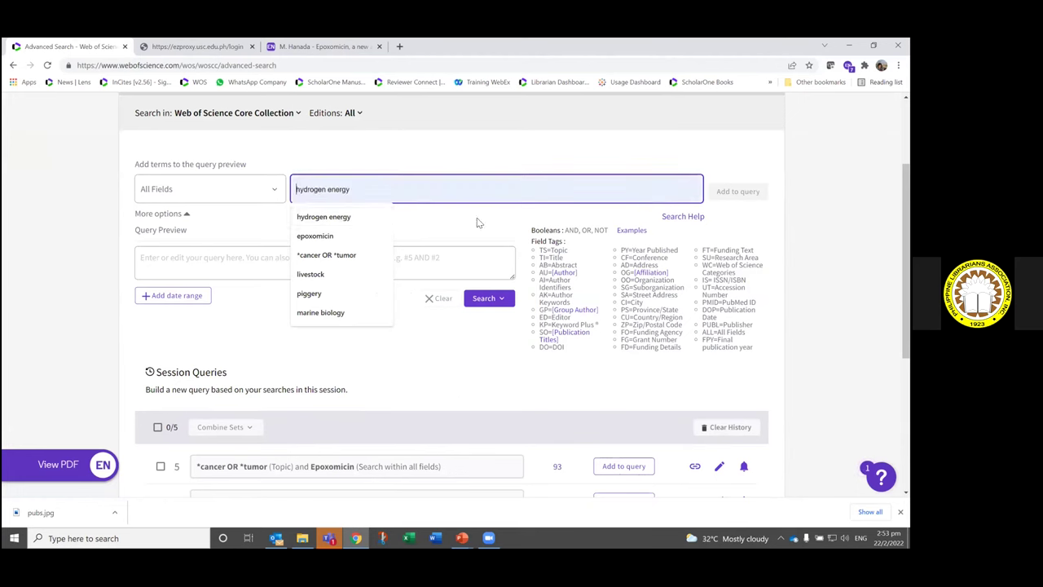
click(240, 193)
click(189, 259)
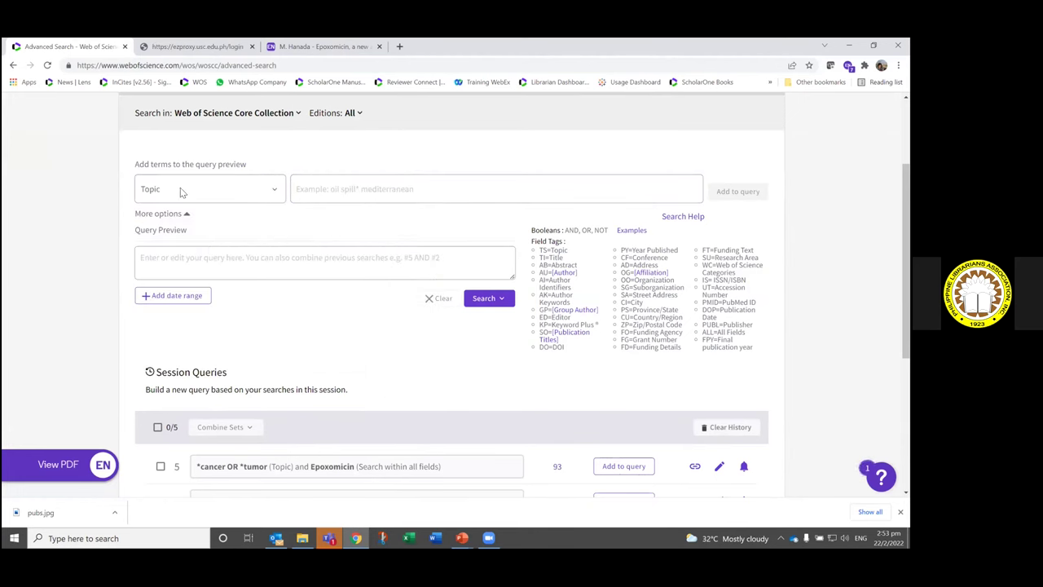
click(326, 190)
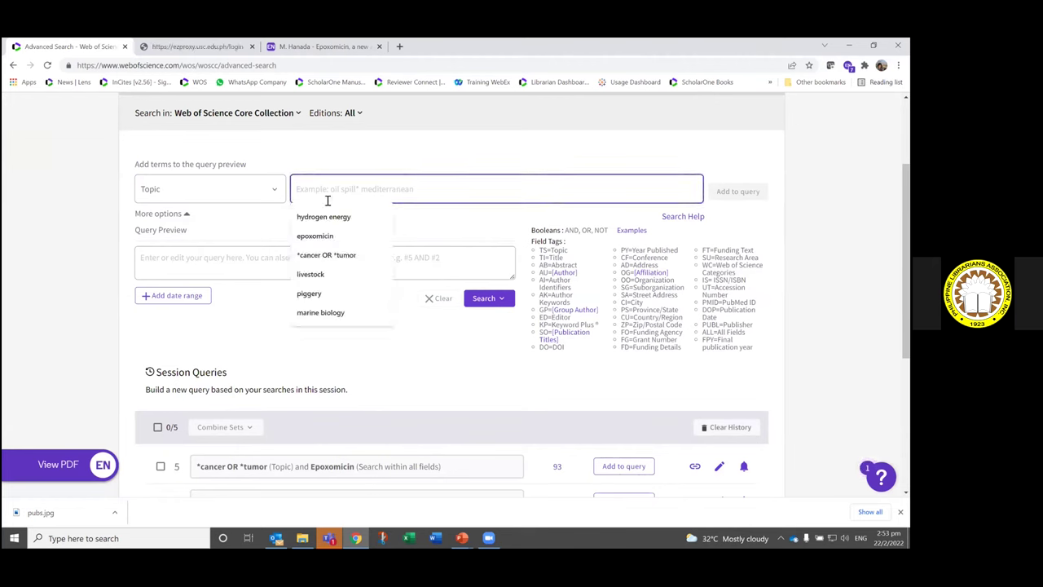
key(Return)
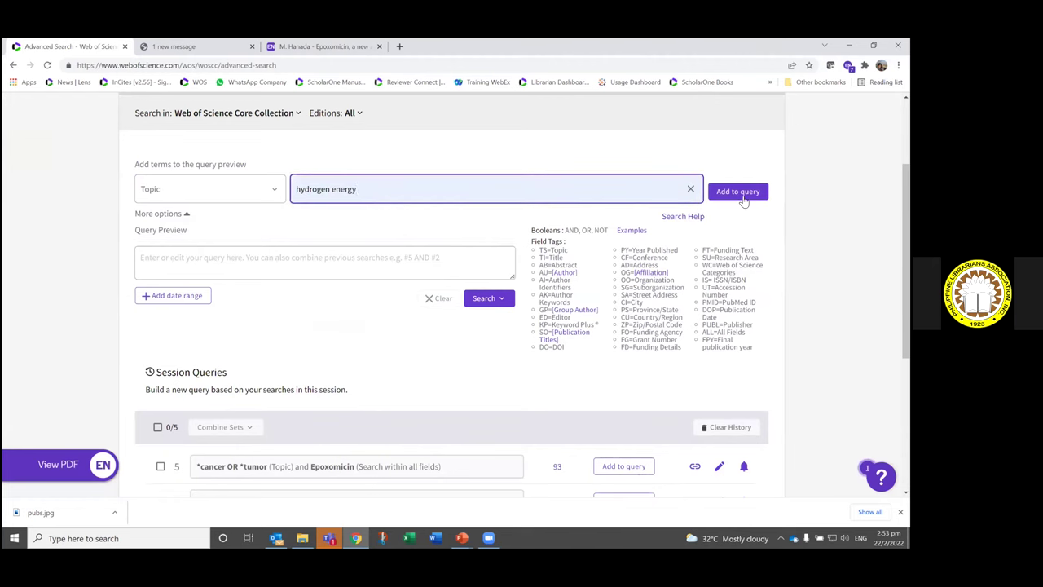
click(736, 195)
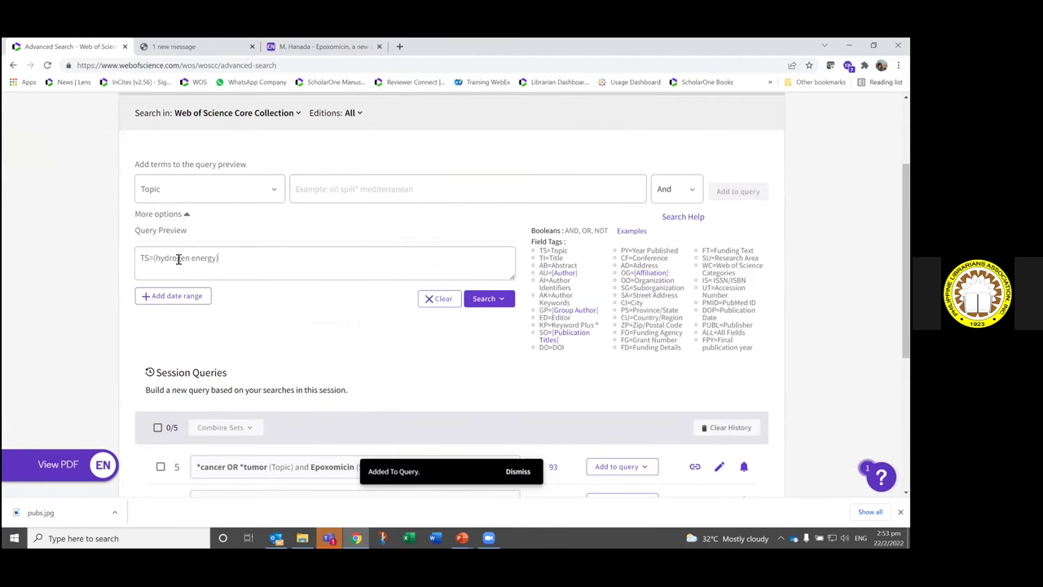
Step: Highlight the TS=(hydrogen energy) expression in the query preview to examine its field tag syntax
drag(140, 259, 245, 277)
scroll(253, 349, up, 1)
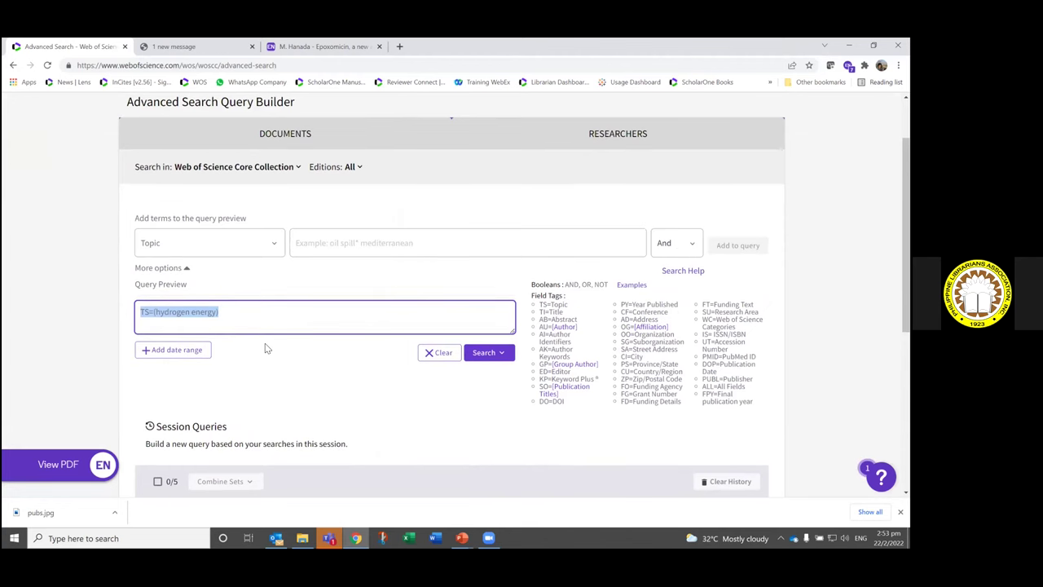
scroll(171, 149, up, 1)
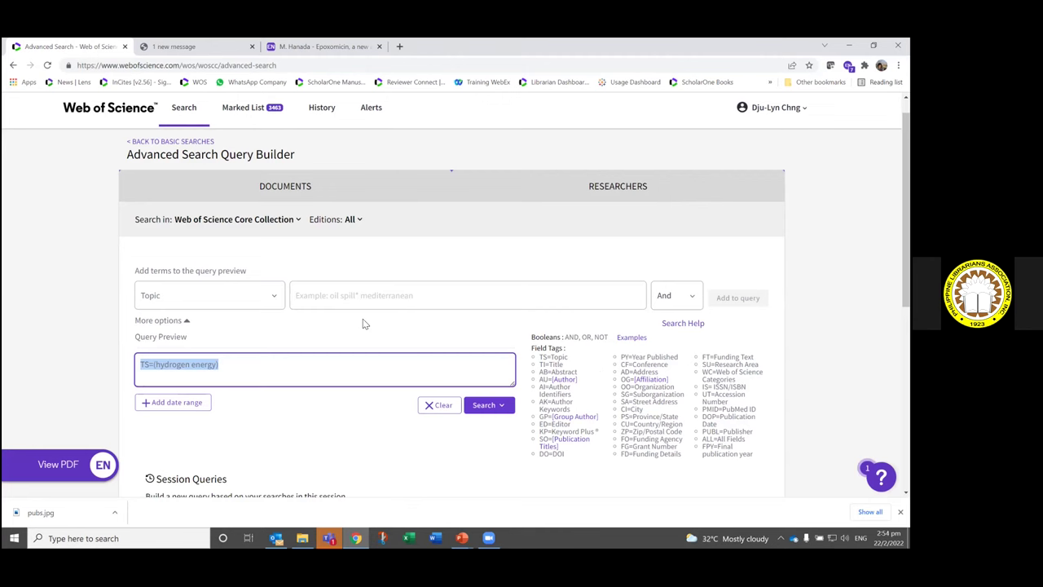
Step: Look through the available search fields and set the field for the next query term to Year Published
click(262, 300)
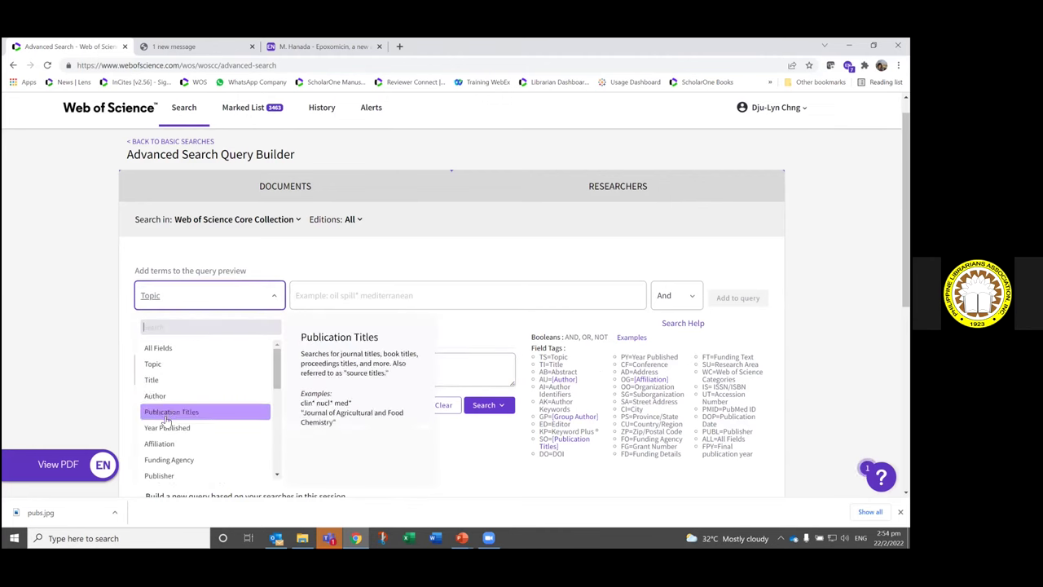
scroll(165, 450, down, 2)
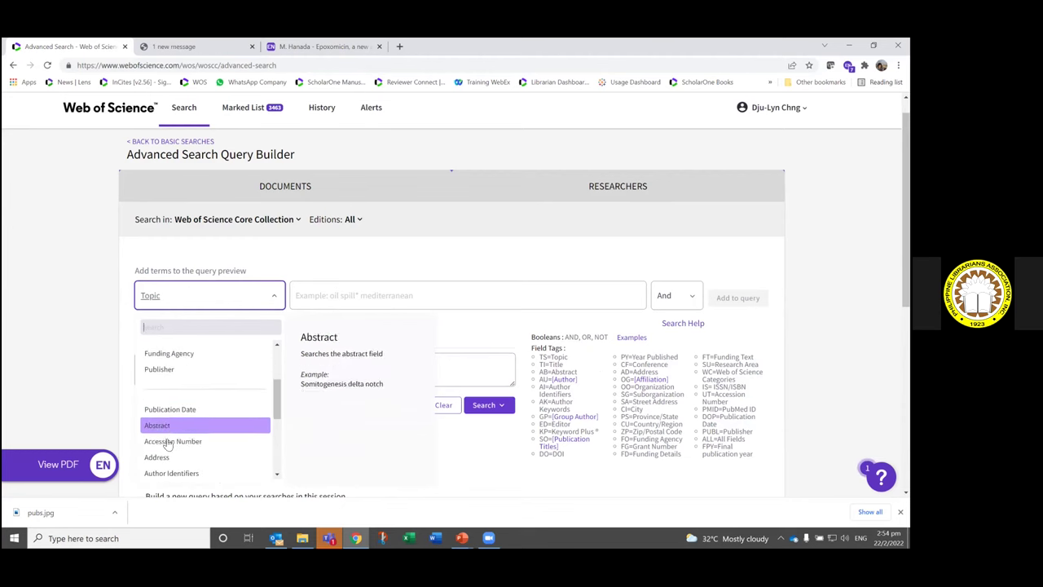
scroll(174, 415, down, 3)
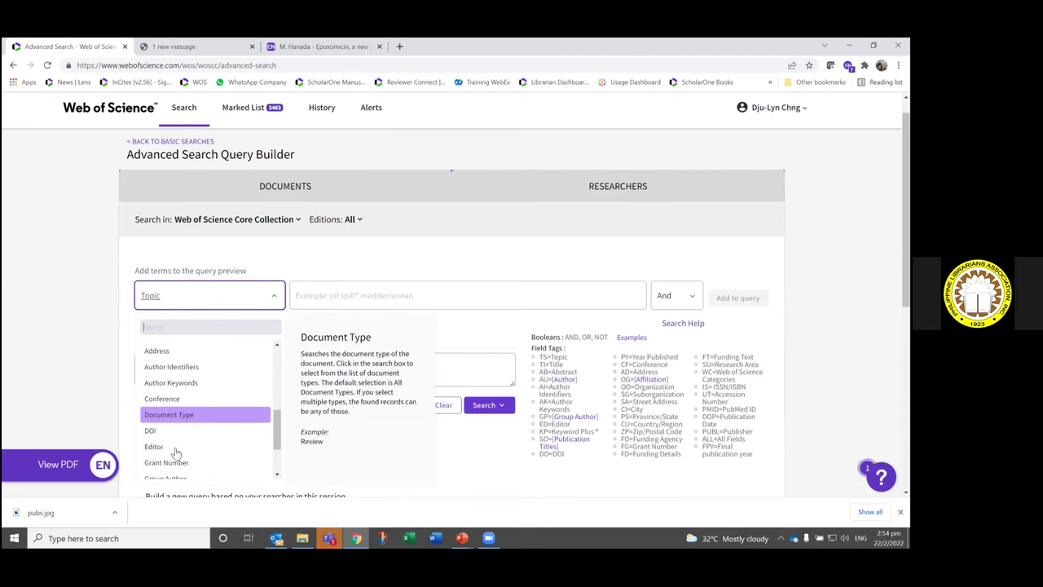
scroll(176, 444, down, 1)
scroll(175, 444, down, 1)
scroll(182, 440, down, 1)
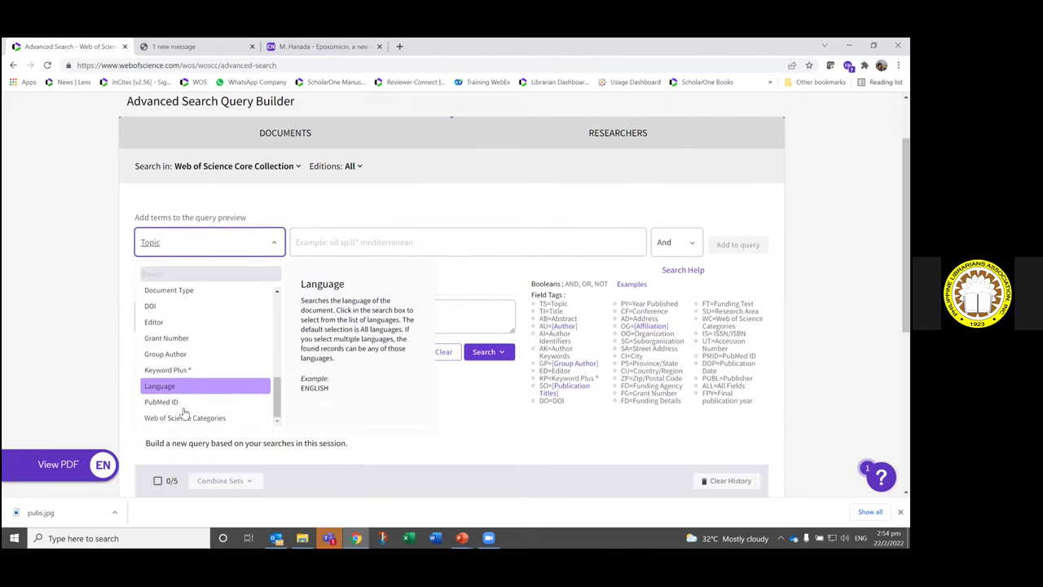
scroll(179, 399, up, 5)
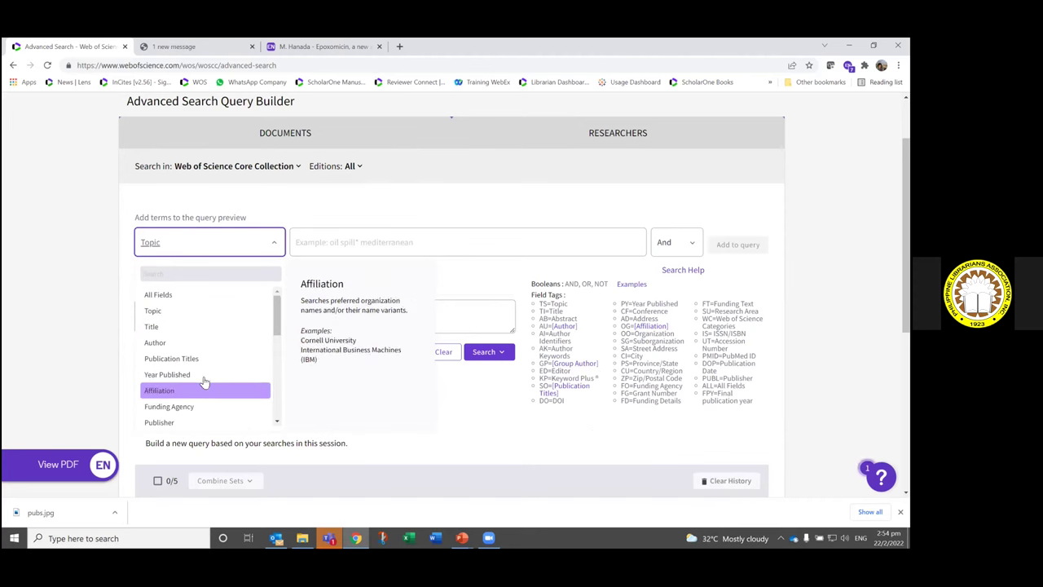
click(167, 374)
Step: Add the publication years 2010-2021 to the query with the And operator and run the search
click(407, 241)
text(2)
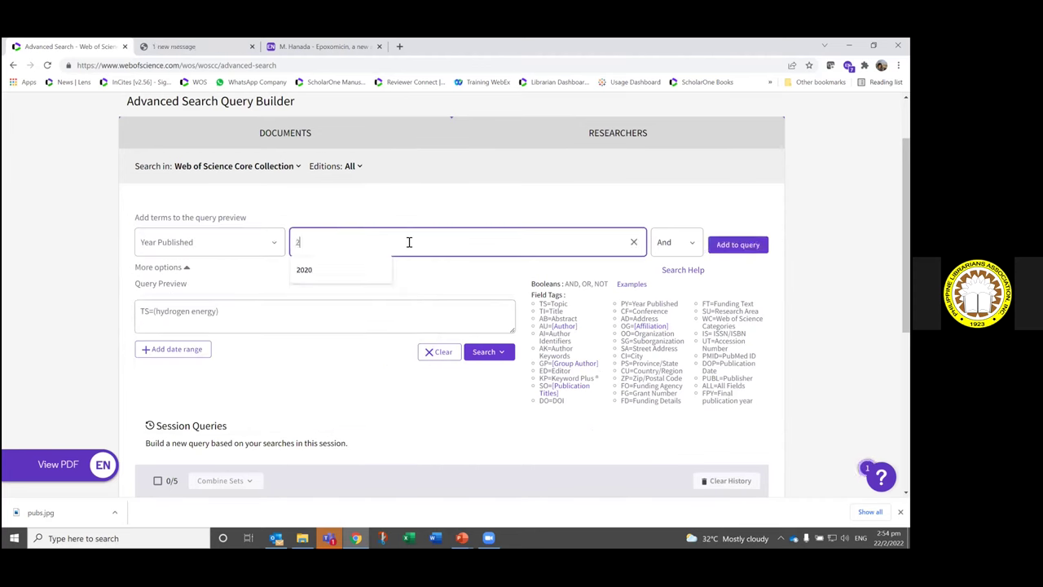
text(010-2021)
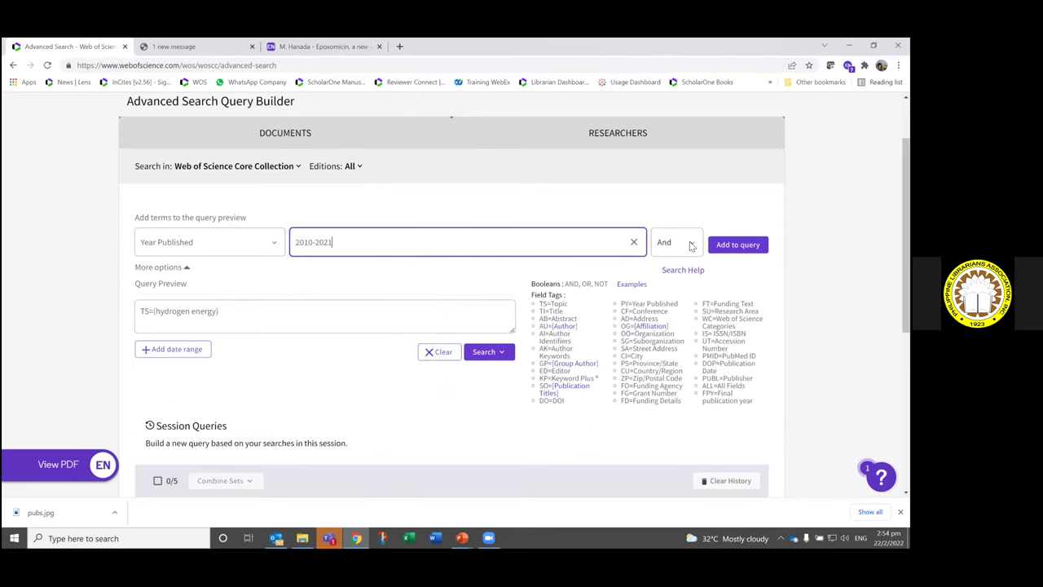
click(691, 246)
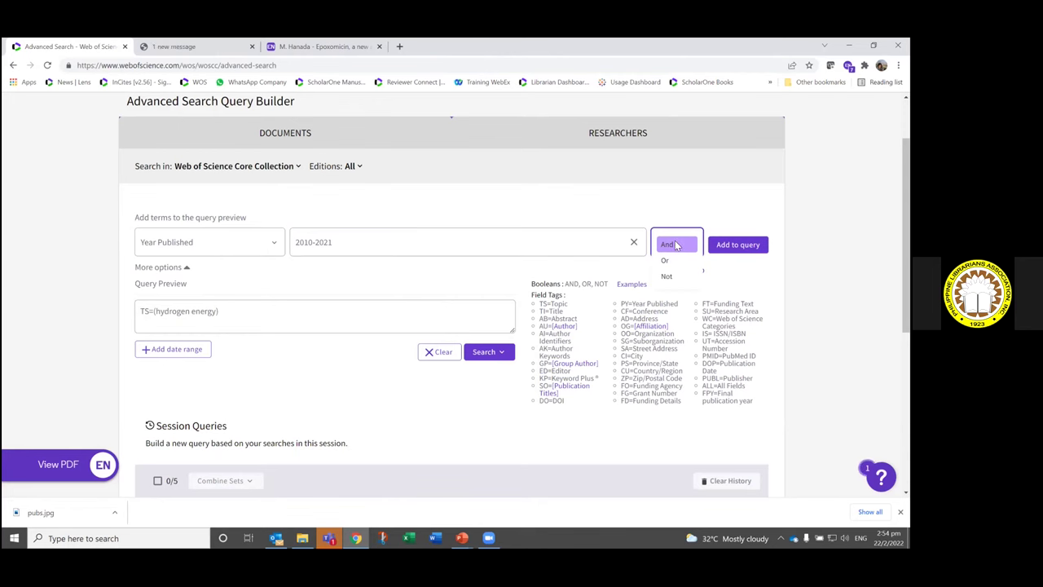
click(675, 246)
click(739, 244)
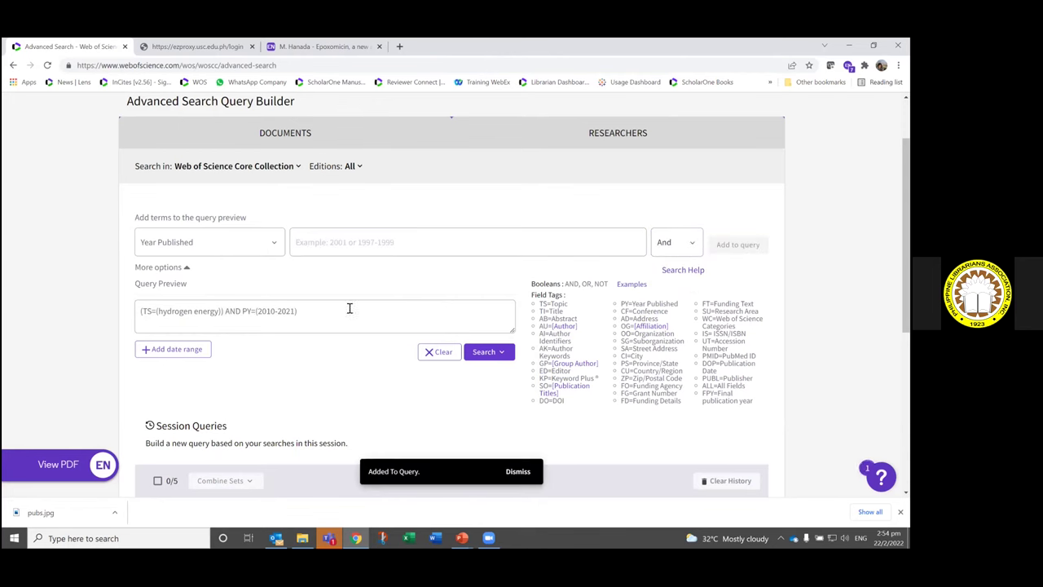
drag(367, 308, 75, 364)
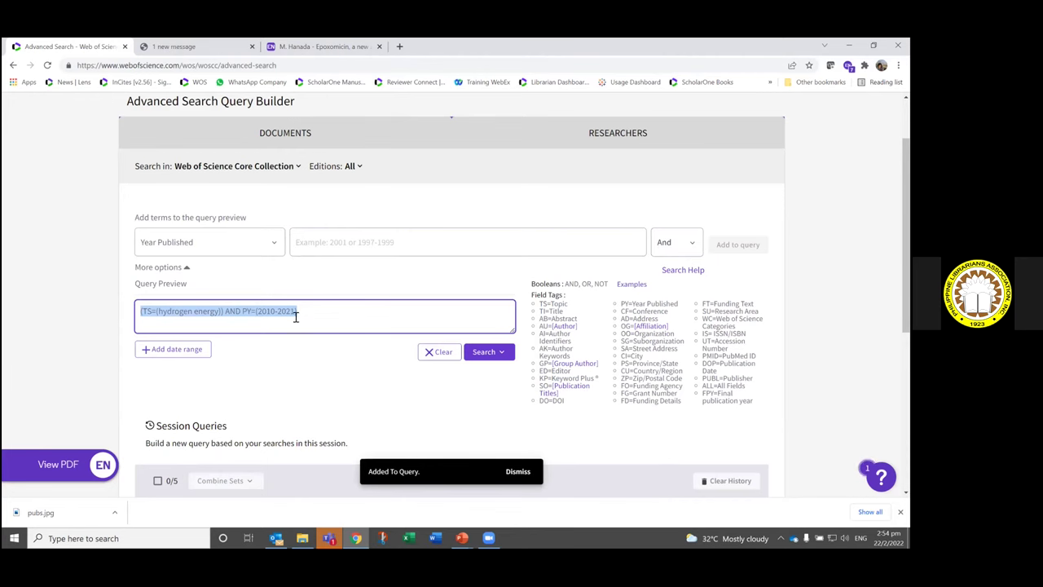
click(494, 355)
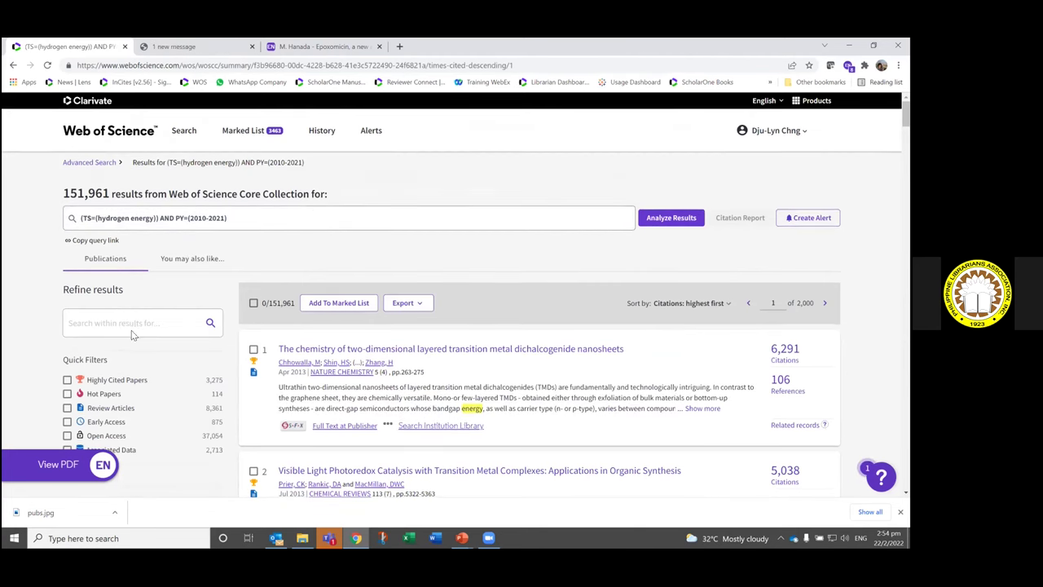
Step: Refine the results by searching within them for "storage" and copy the query link
scroll(132, 330, down, 2)
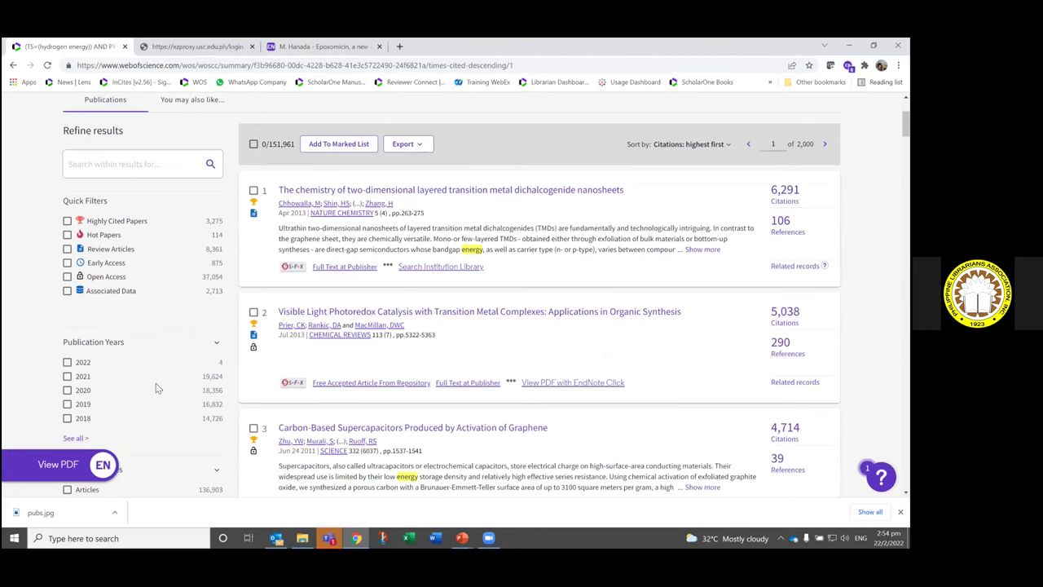
scroll(137, 321, up, 2)
click(166, 324)
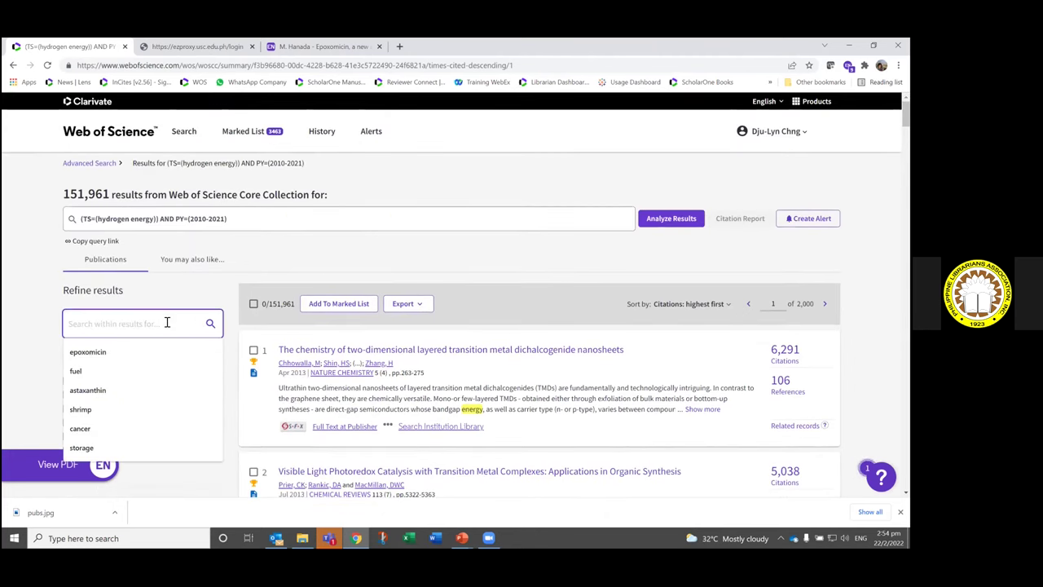
click(105, 448)
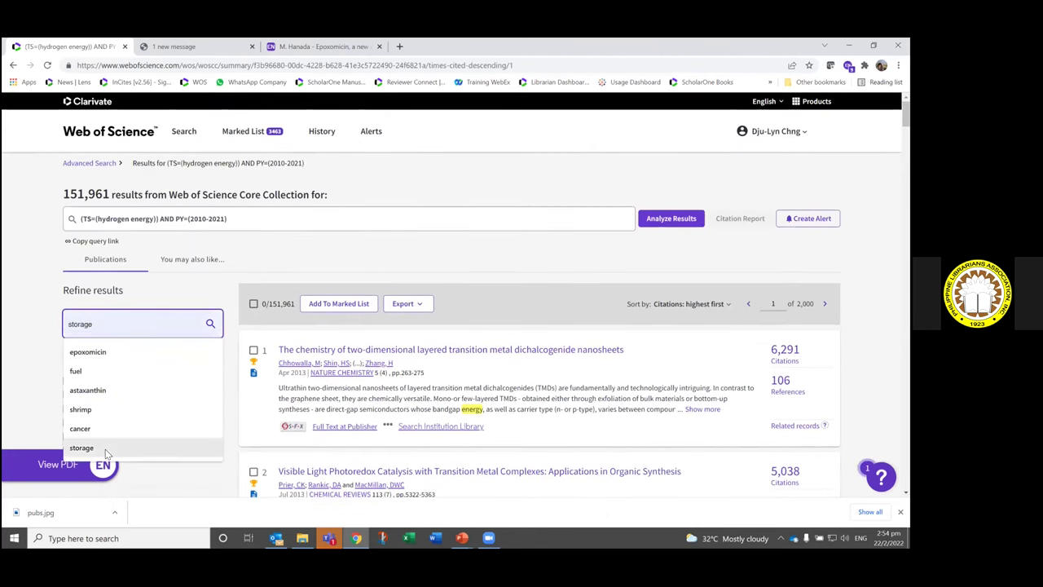
click(209, 325)
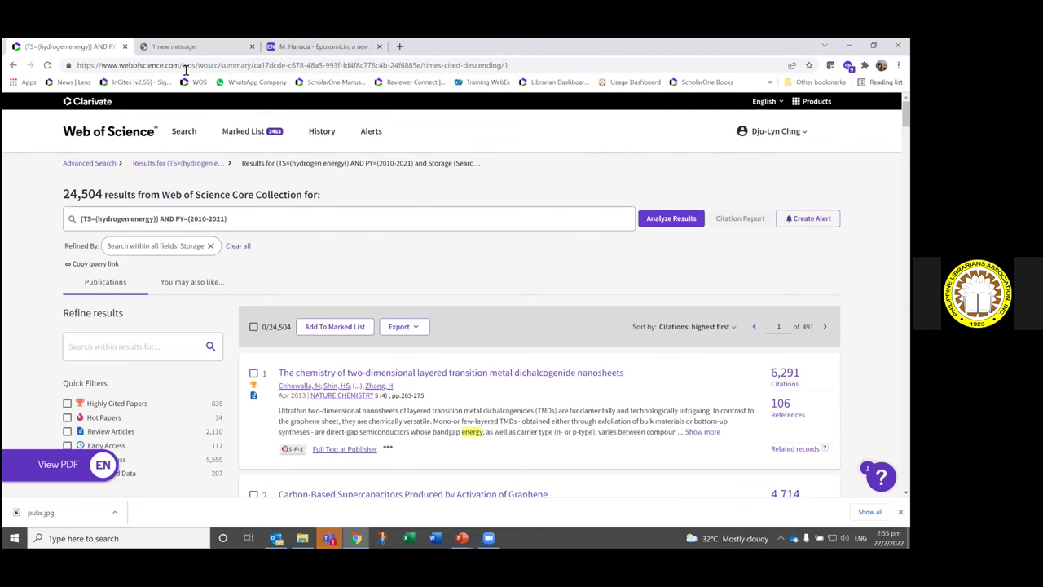
click(93, 265)
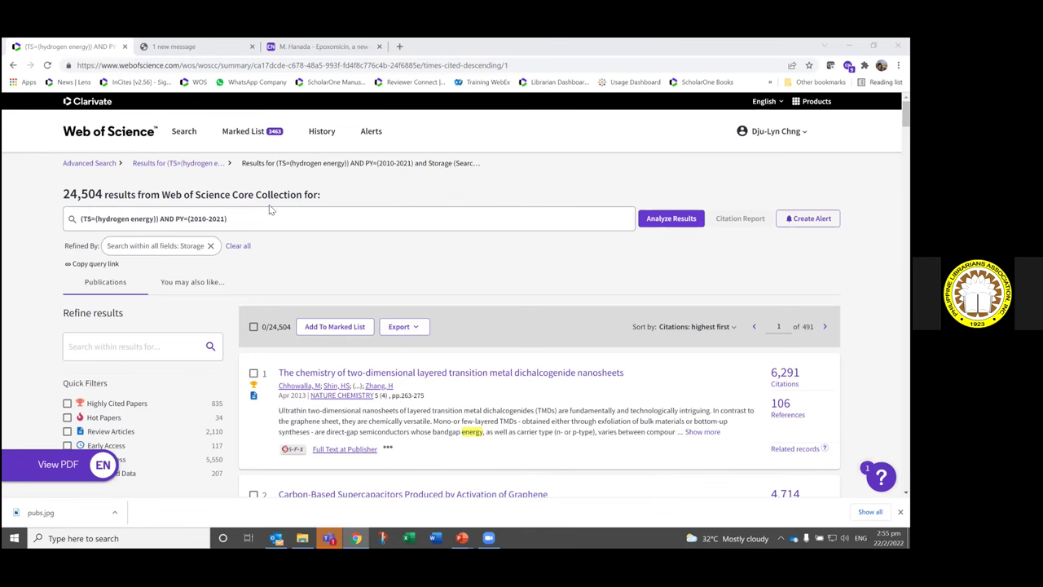
Step: Browse the refined results and expand the abstract of "Pseudocapacitive oxide materials for high-rate electrochemical energy storage"
scroll(516, 270, down, 2)
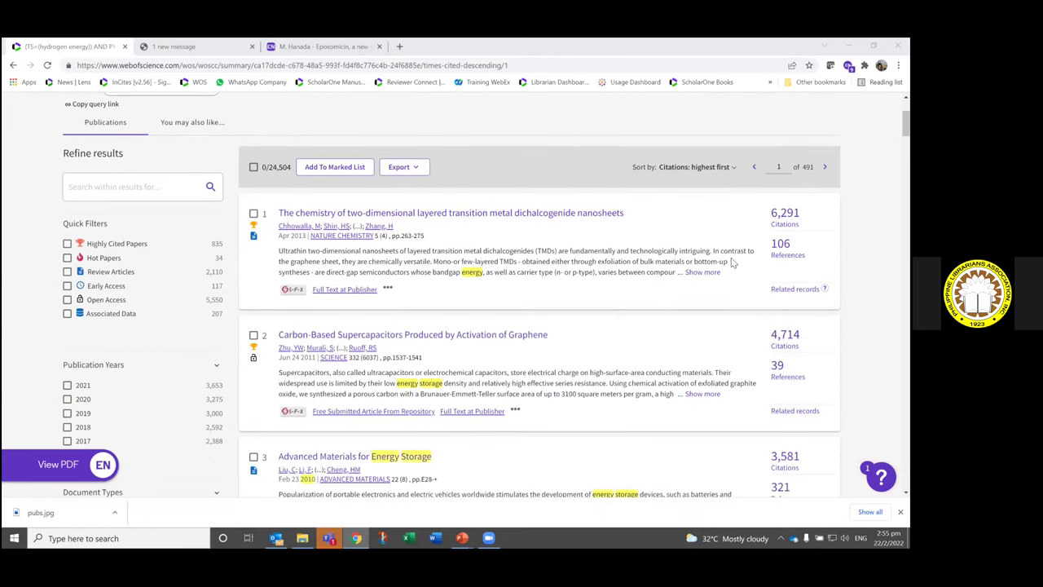
scroll(591, 383, down, 1)
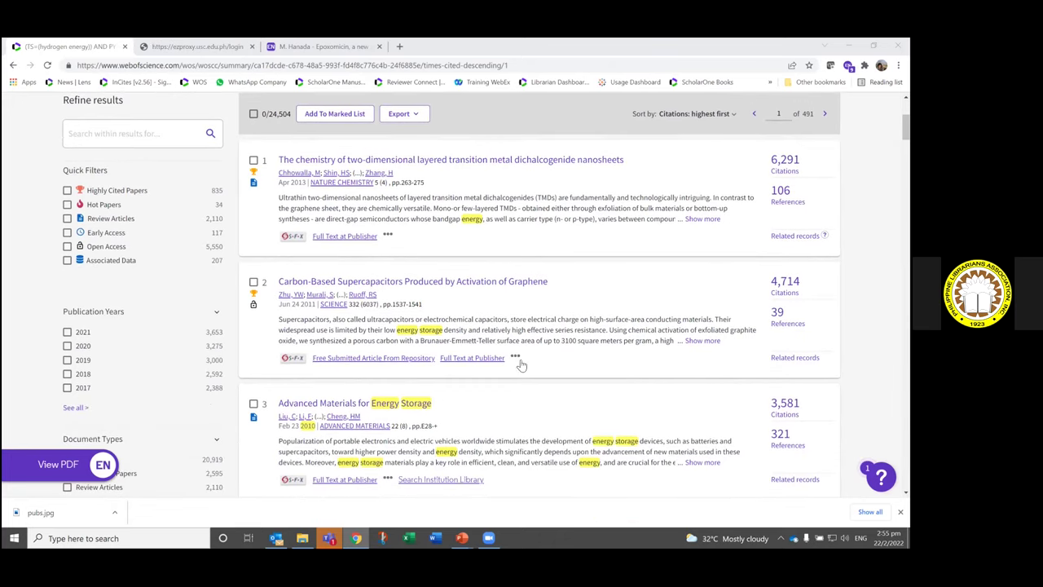
scroll(519, 360, down, 1)
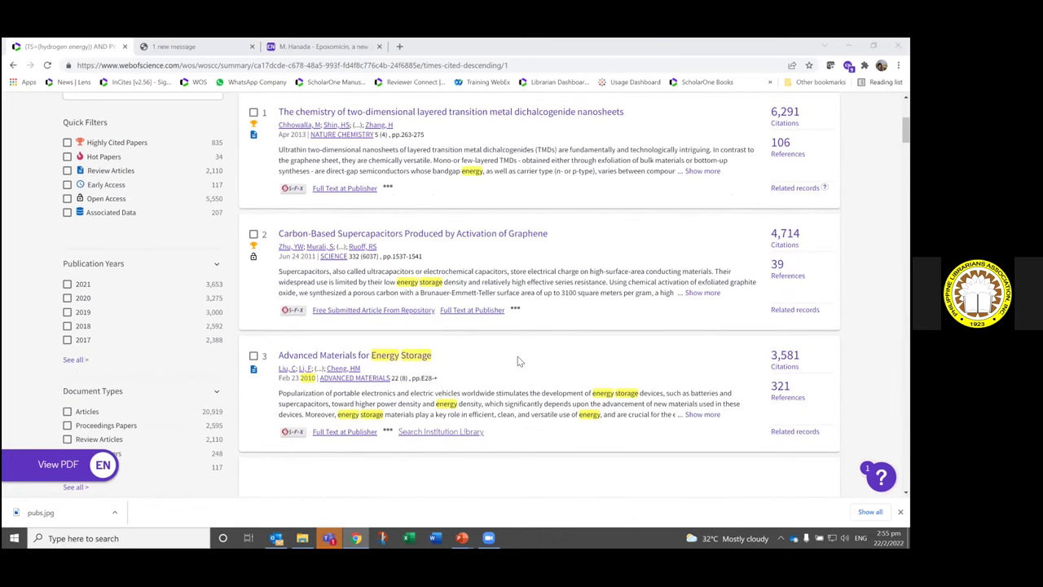
scroll(518, 361, down, 1)
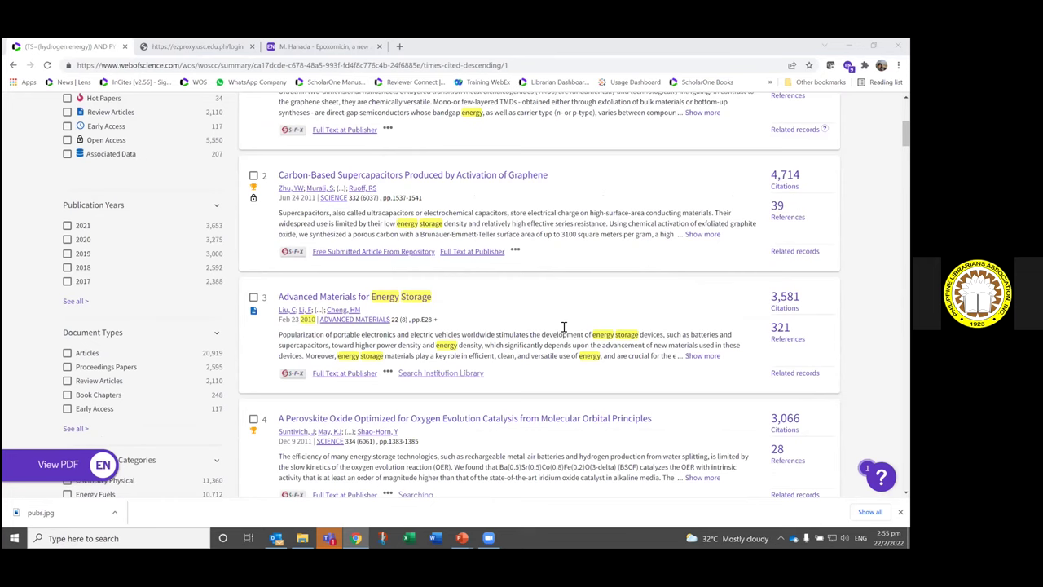
scroll(563, 326, down, 3)
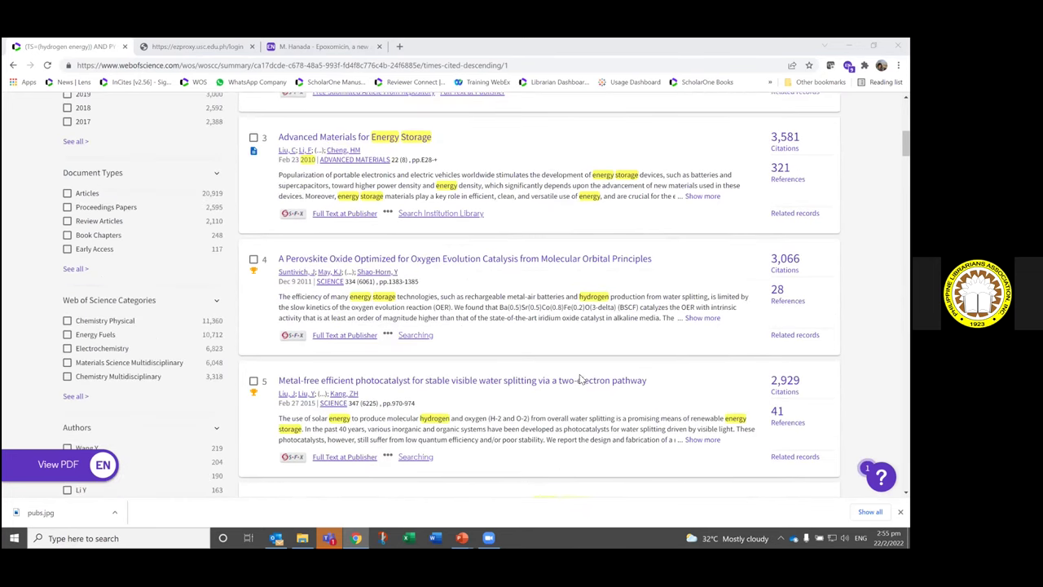
scroll(582, 379, down, 2)
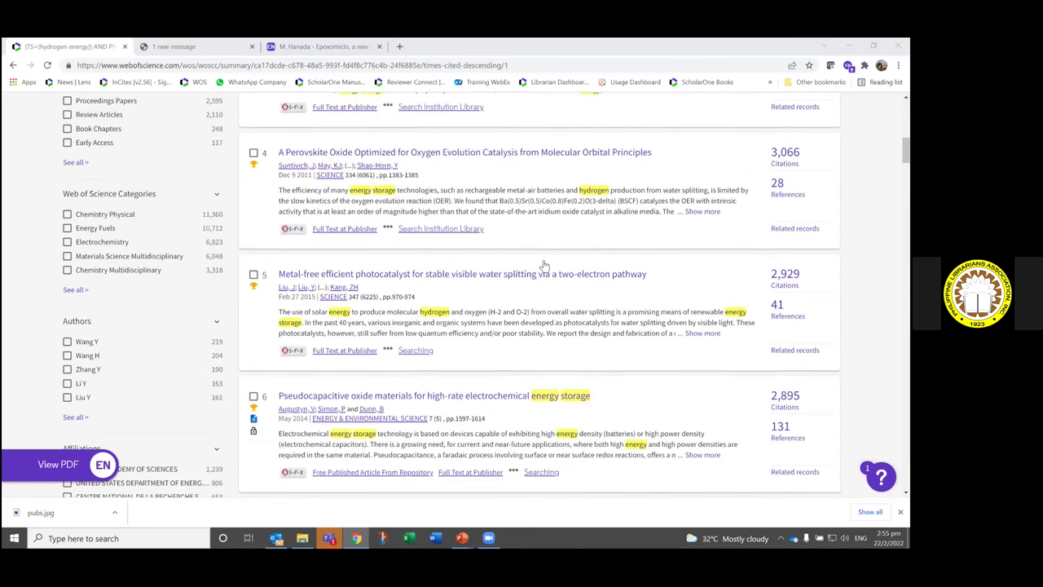
scroll(544, 269, down, 2)
scroll(563, 322, down, 2)
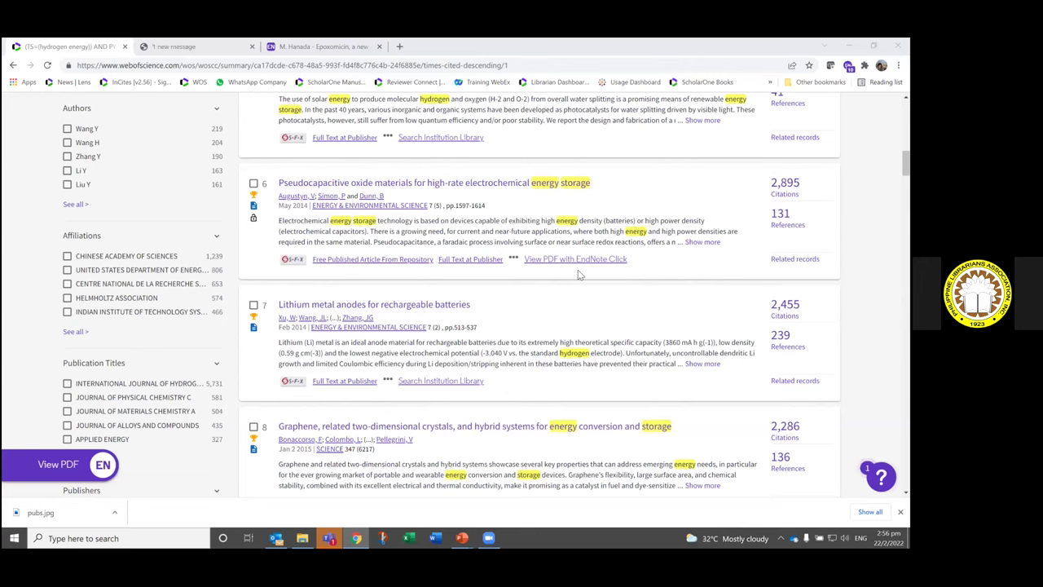
mouse_move(583, 260)
click(703, 242)
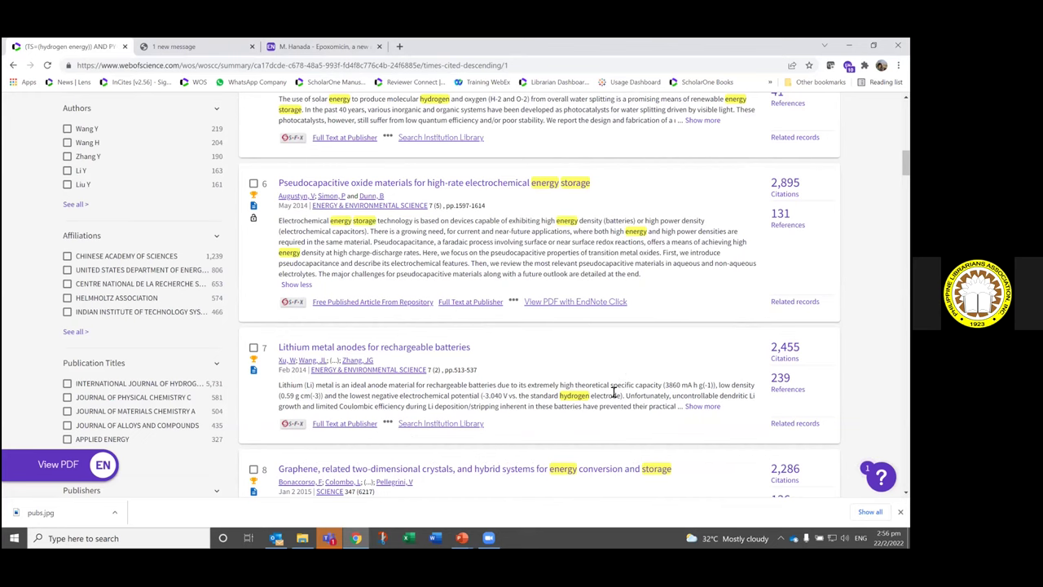
Step: View the suggested "You may also like" articles for the refined search, and return to the publication results
scroll(228, 419, up, 2)
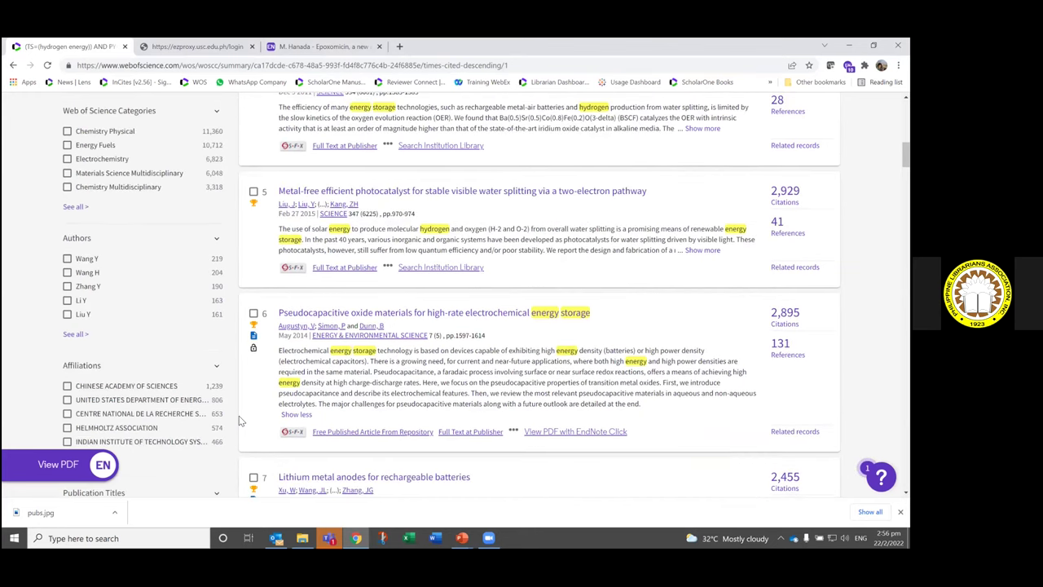
scroll(240, 421, up, 1)
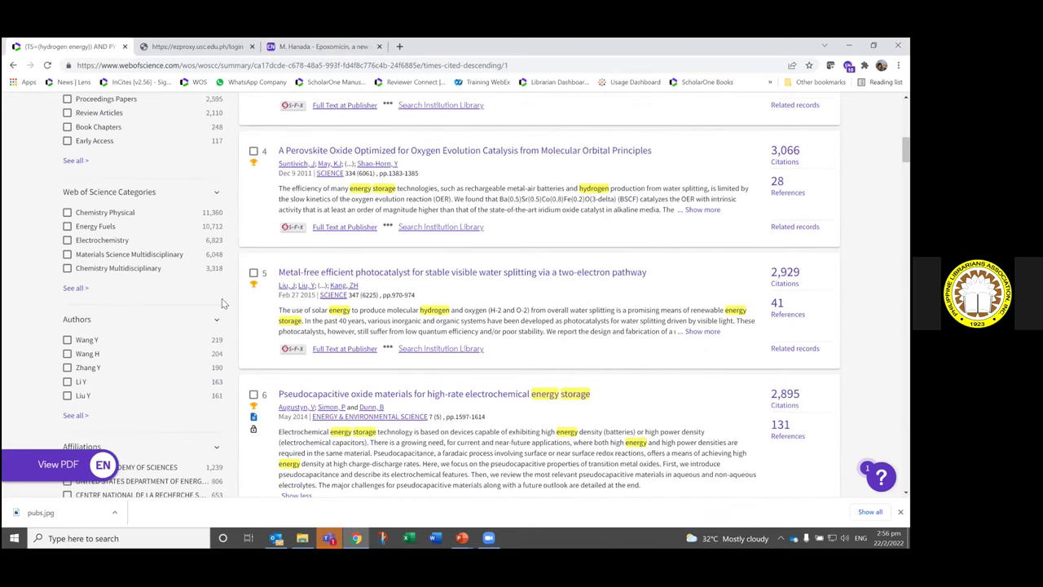
scroll(201, 287, up, 1)
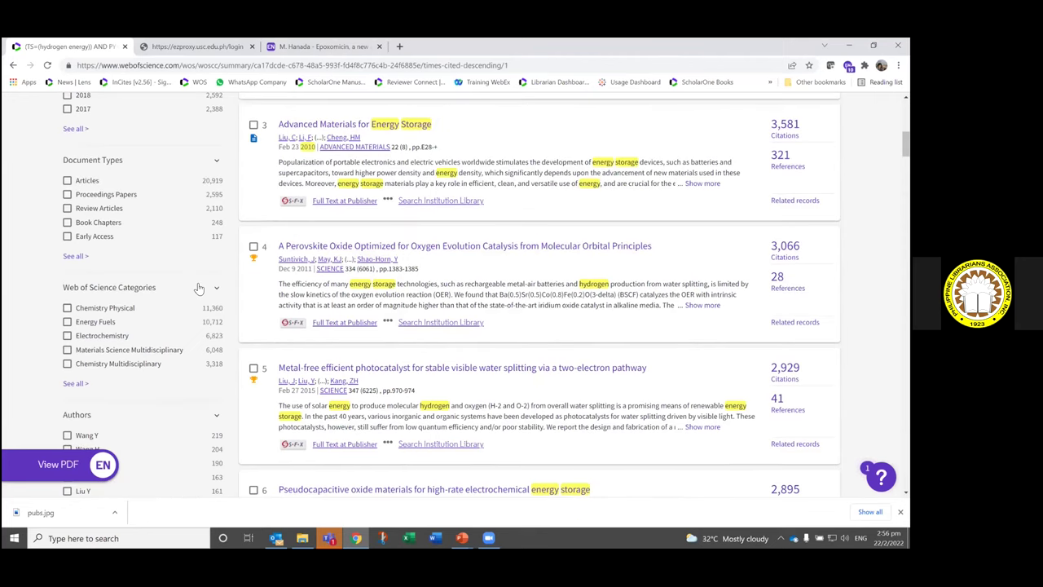
scroll(199, 288, up, 1)
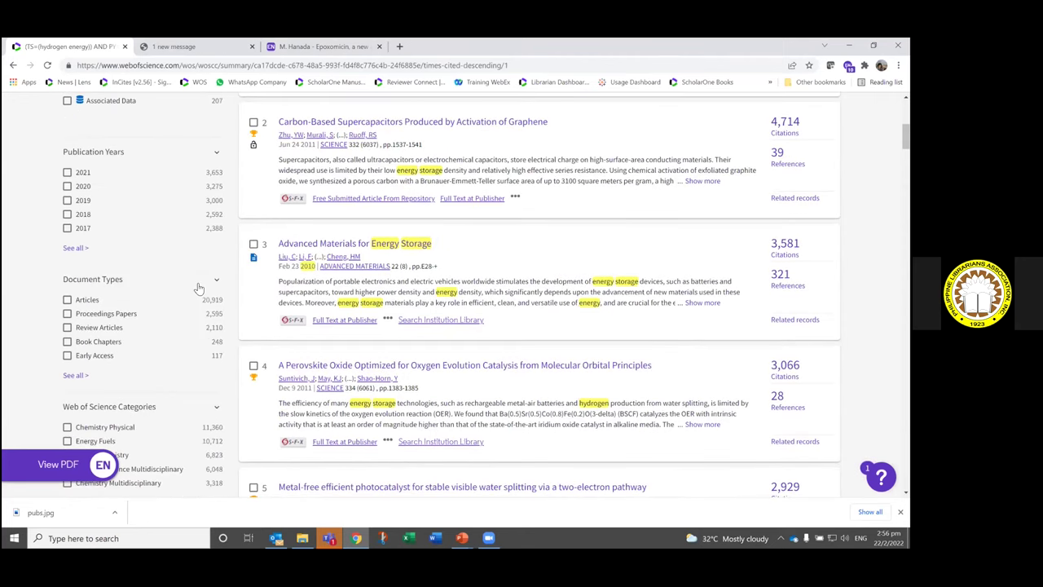
scroll(199, 287, up, 2)
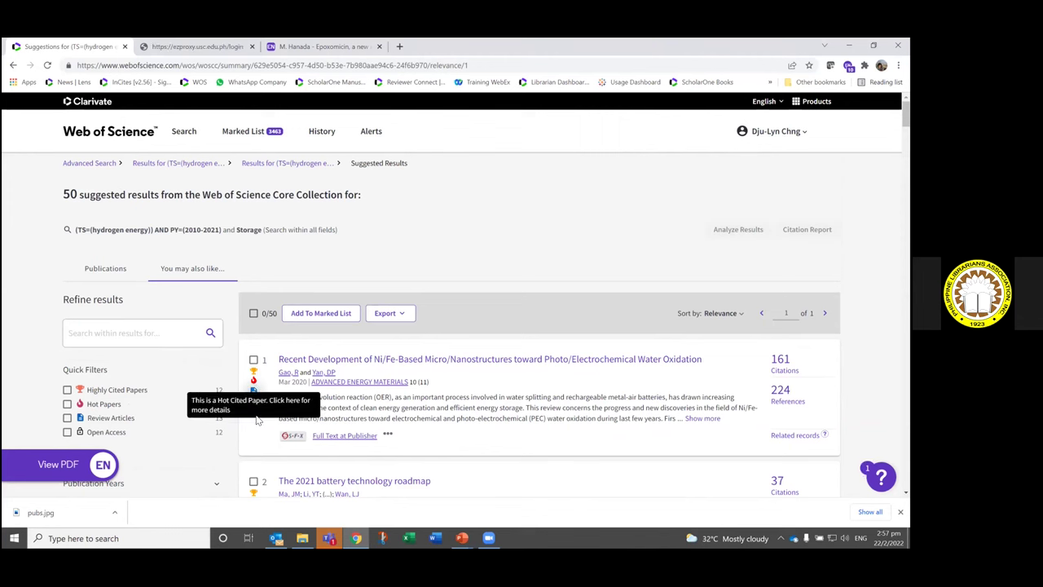
scroll(272, 433, down, 4)
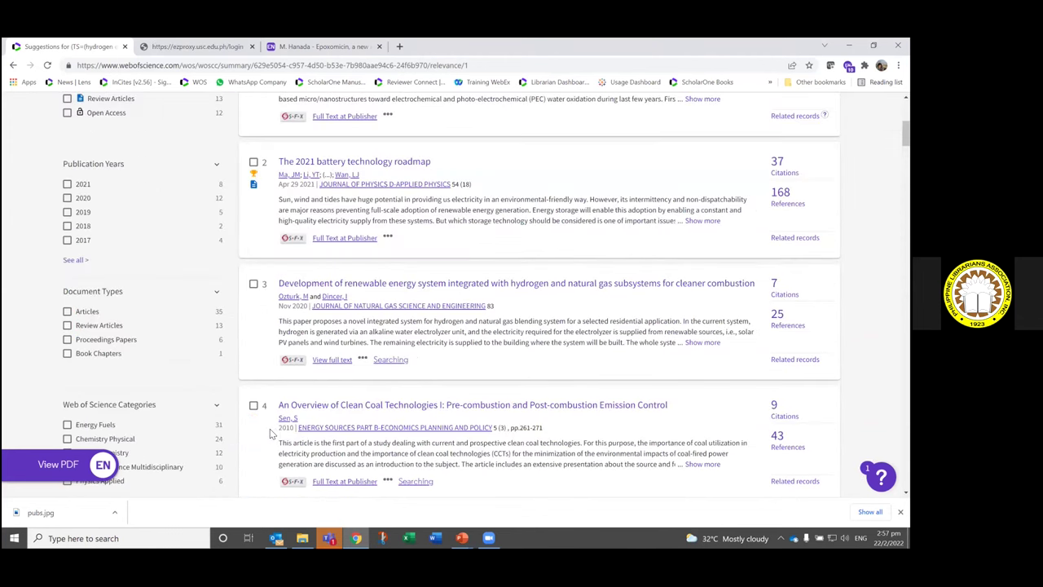
scroll(277, 436, up, 4)
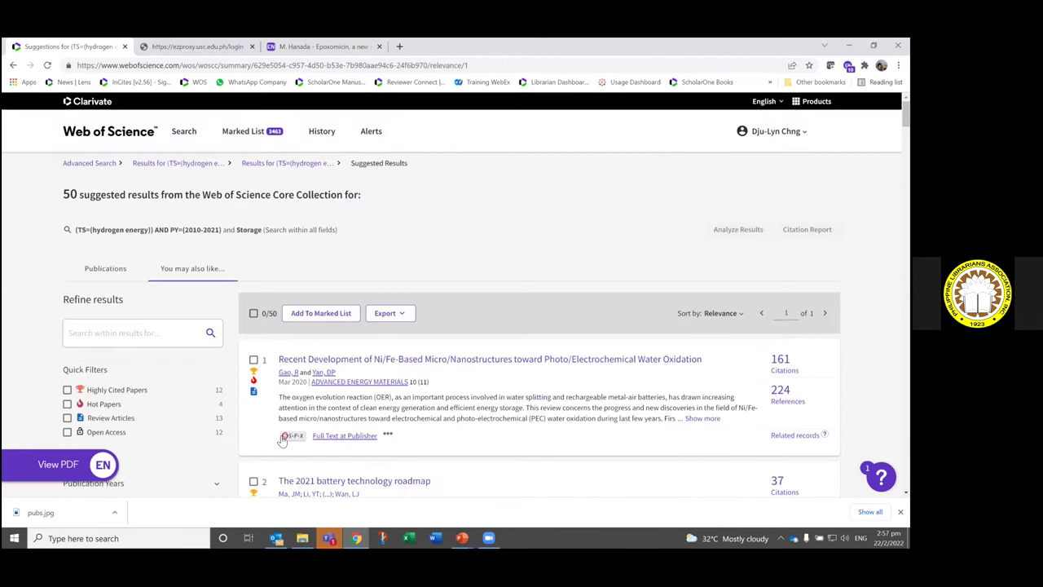
click(109, 276)
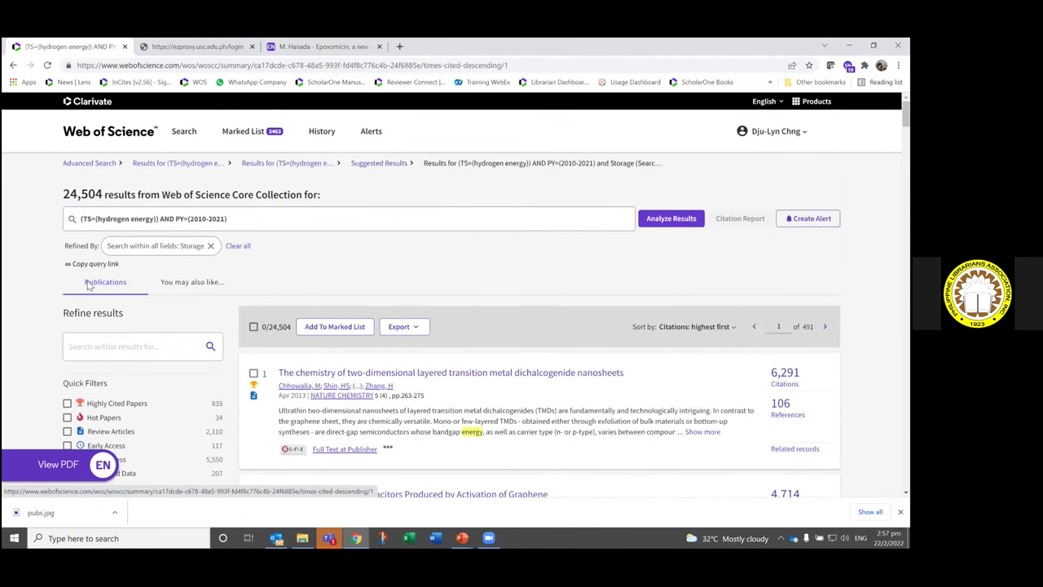
Step: Filter the publication results to Open Access articles and view the filtered list
scroll(61, 358, down, 1)
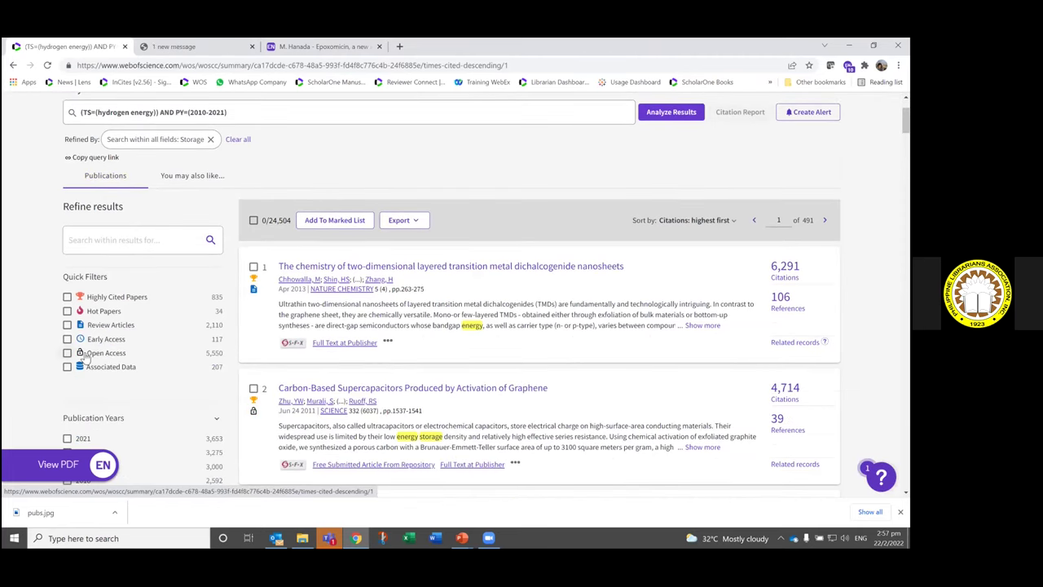
click(68, 353)
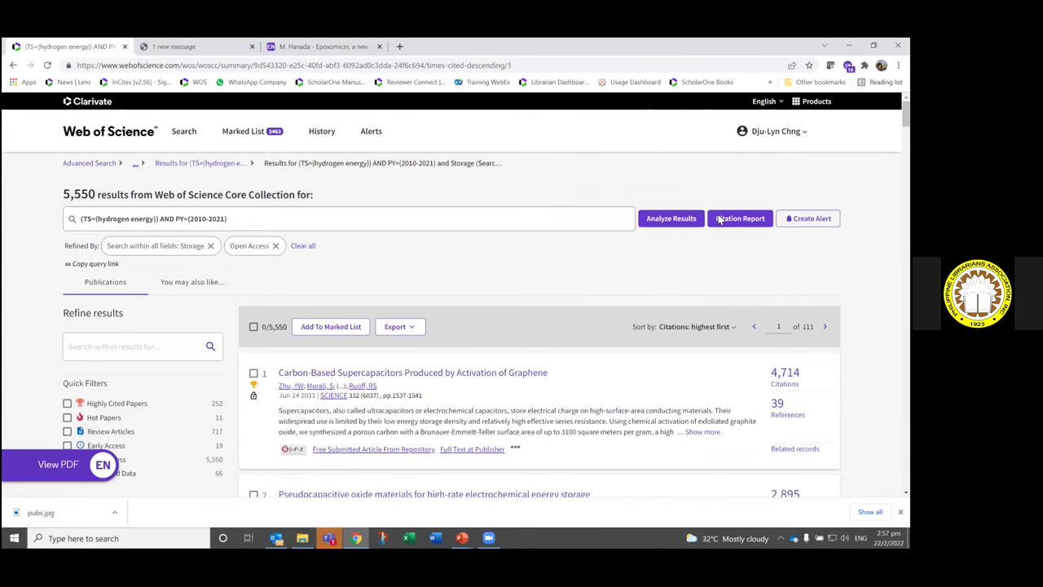
scroll(673, 234, down, 2)
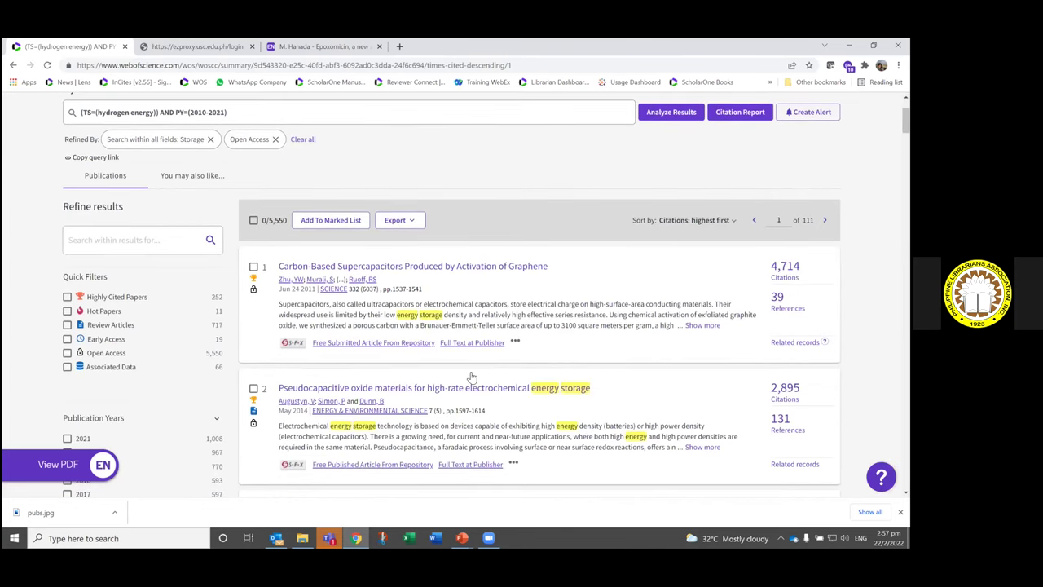
Step: Sort the Open Access results by relevance and browse the reordered publication list
click(693, 220)
click(713, 226)
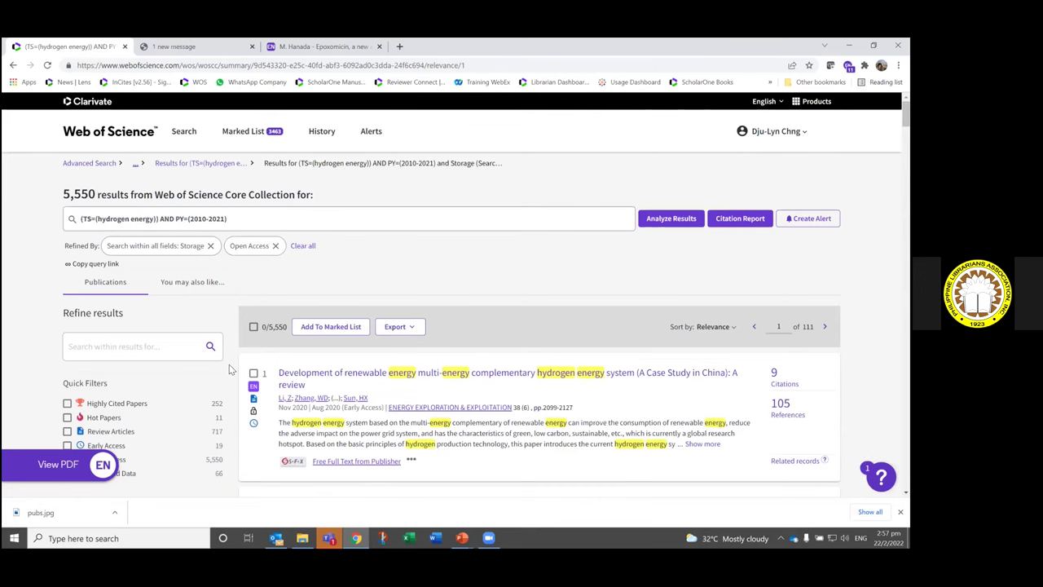
scroll(232, 367, down, 2)
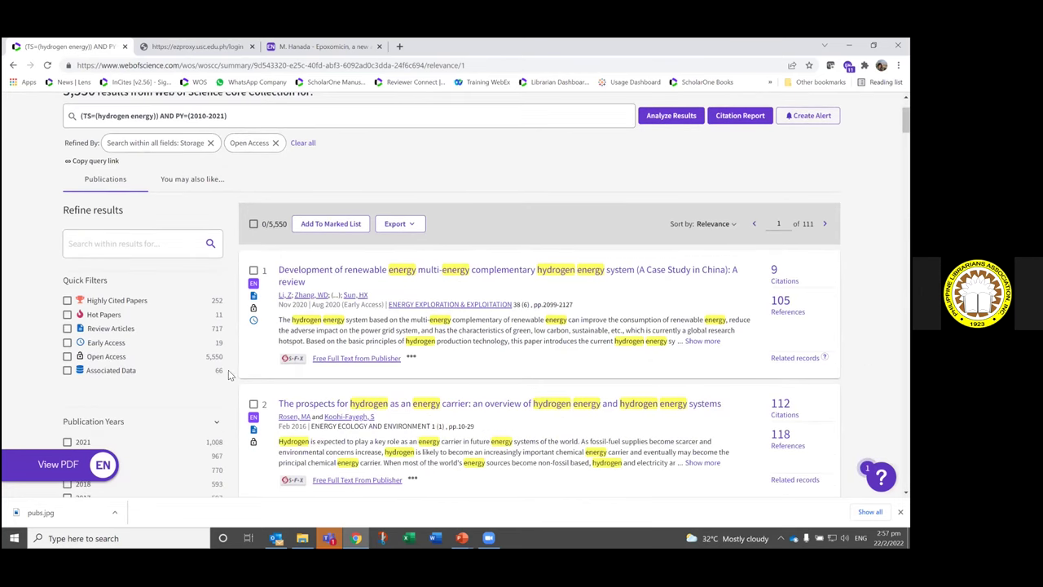
scroll(232, 386, down, 2)
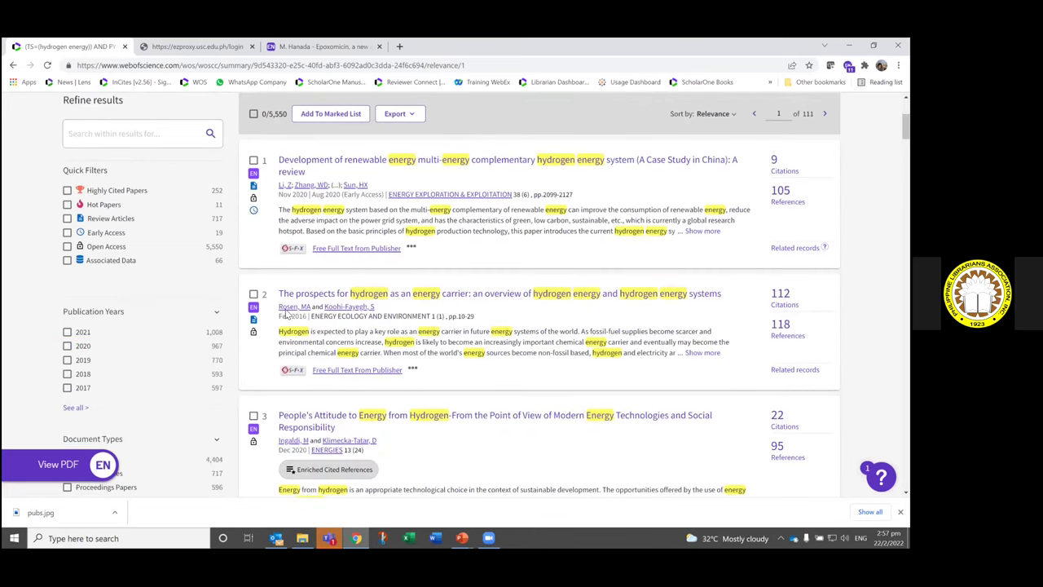
scroll(285, 313, down, 1)
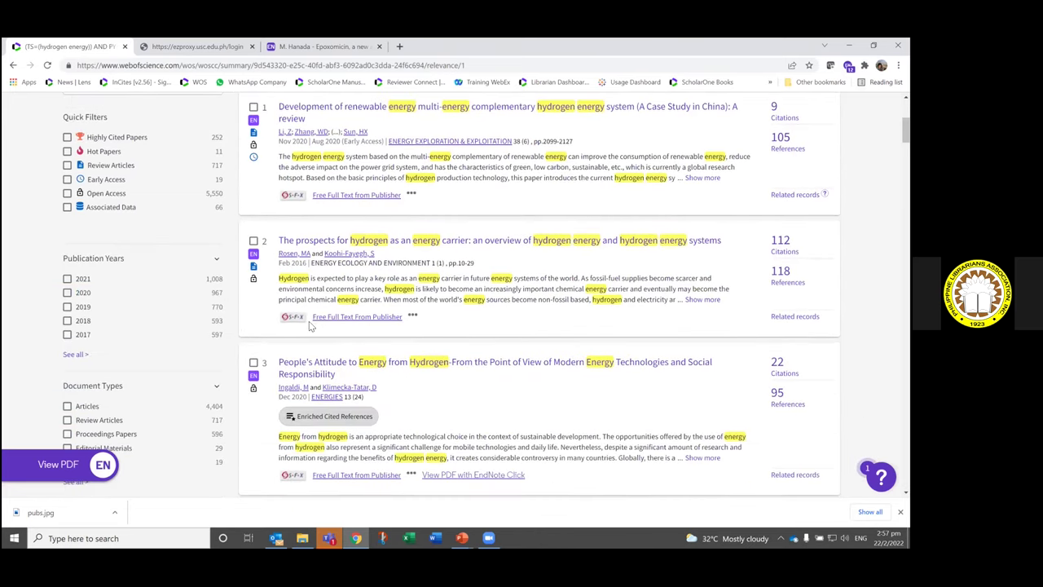
scroll(356, 320, down, 2)
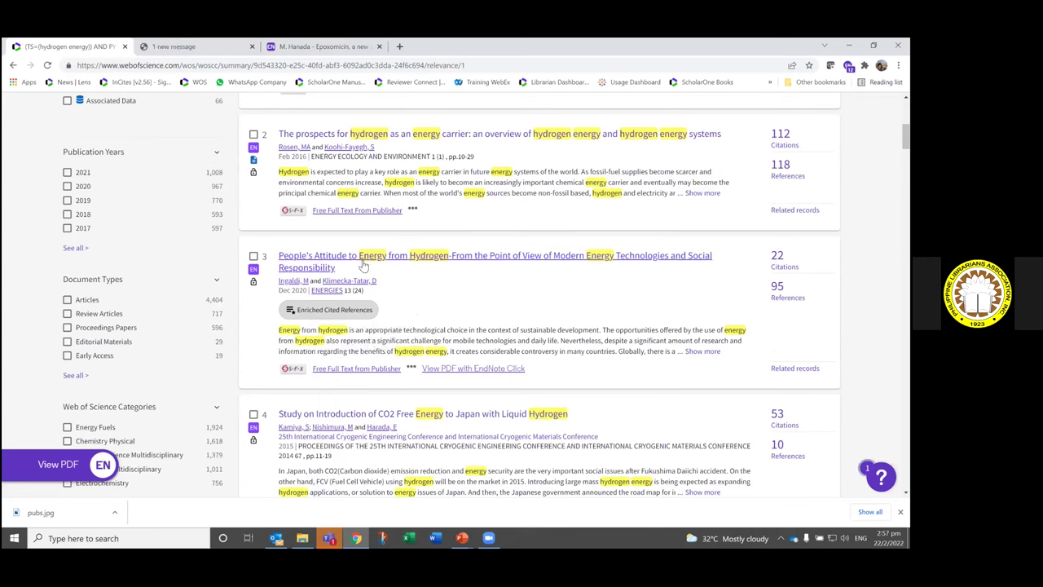
Step: Open the record "People's Attitude to Energy from Hydrogen" and review its abstract, keywords, funding and journal information
click(364, 266)
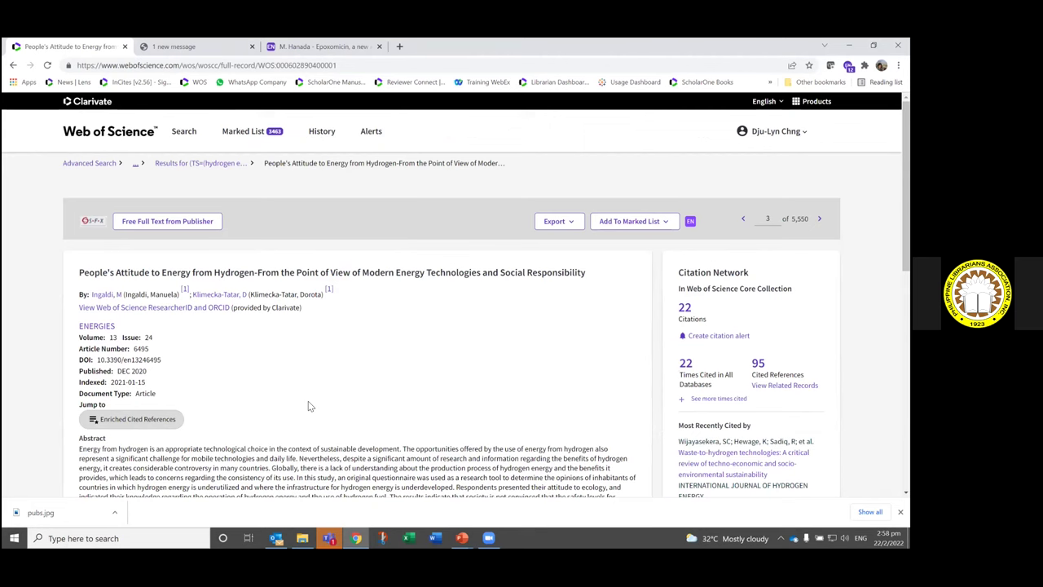
scroll(354, 383, down, 2)
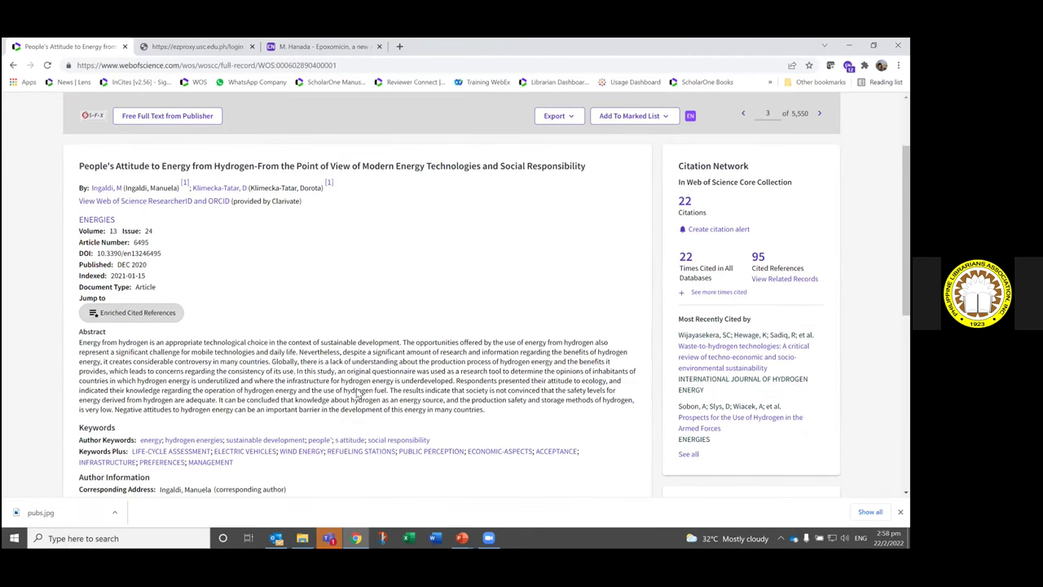
scroll(356, 389, down, 4)
scroll(356, 393, down, 2)
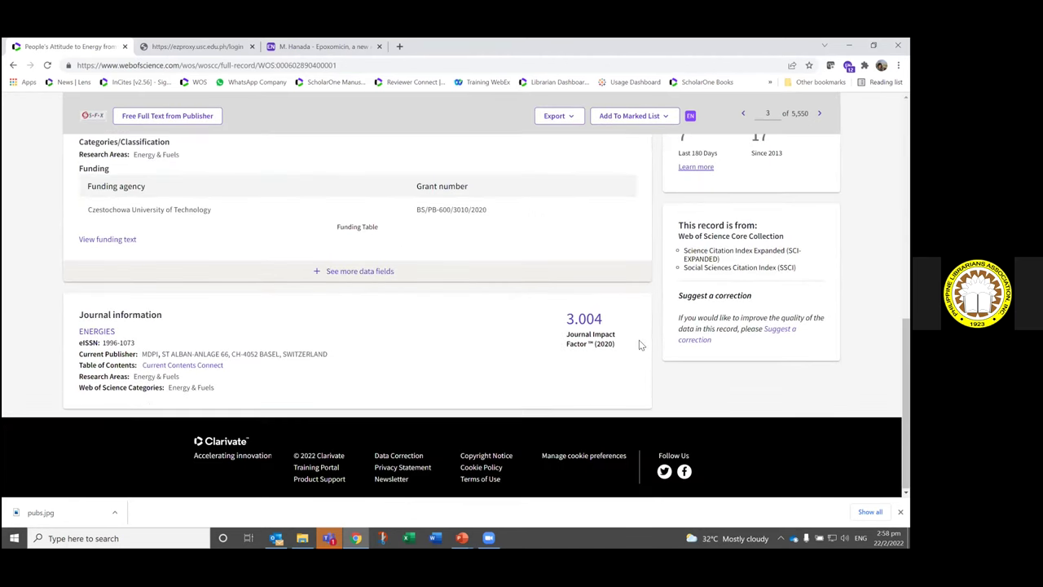
scroll(627, 345, up, 2)
scroll(589, 355, up, 4)
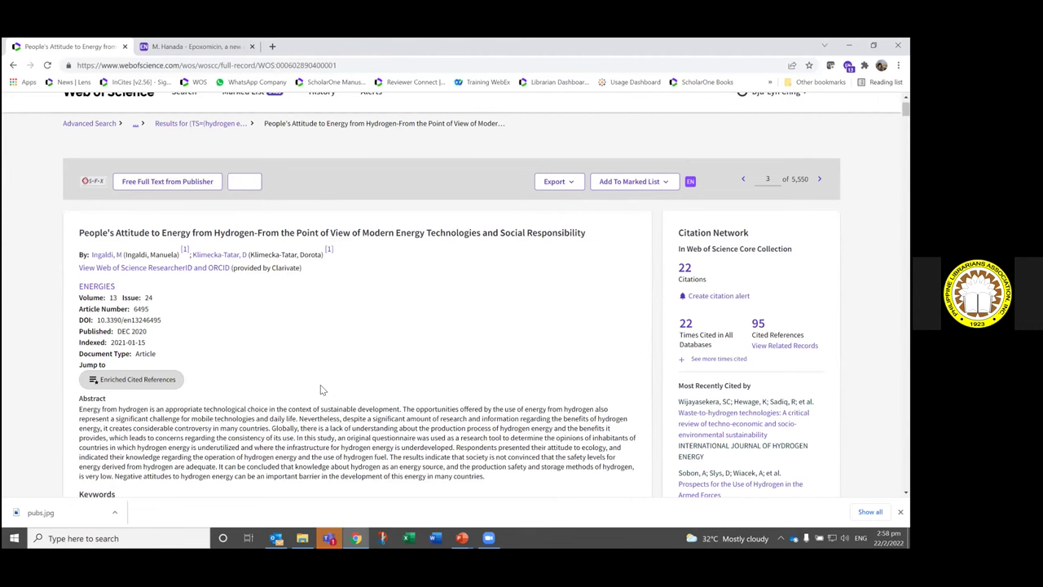
Step: Examine the record's cited references chart, including how references are distributed across the Introduction, Materials and Methods, Results and Discussion sections
scroll(319, 386, down, 2)
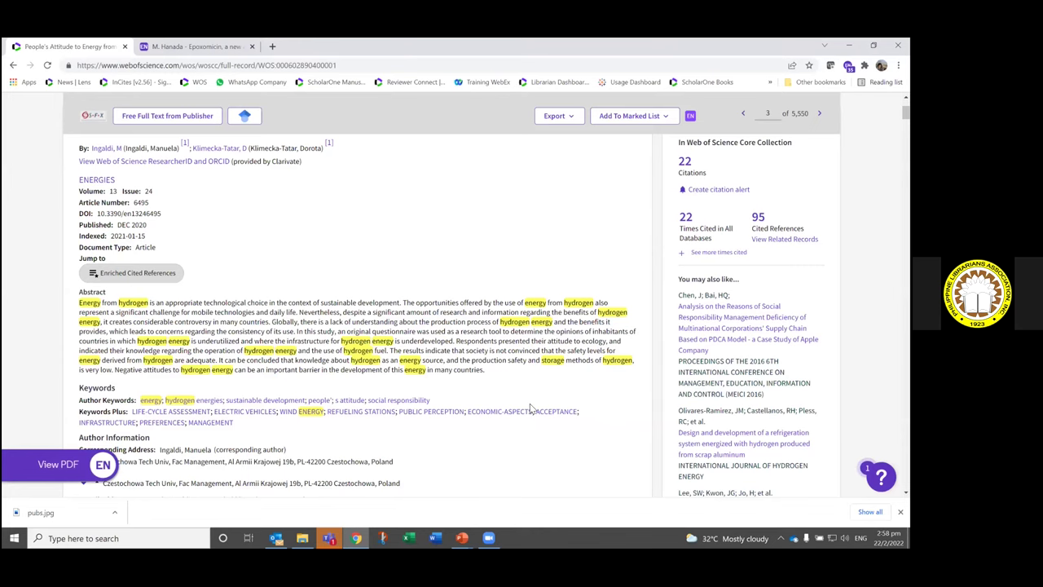
scroll(530, 407, down, 4)
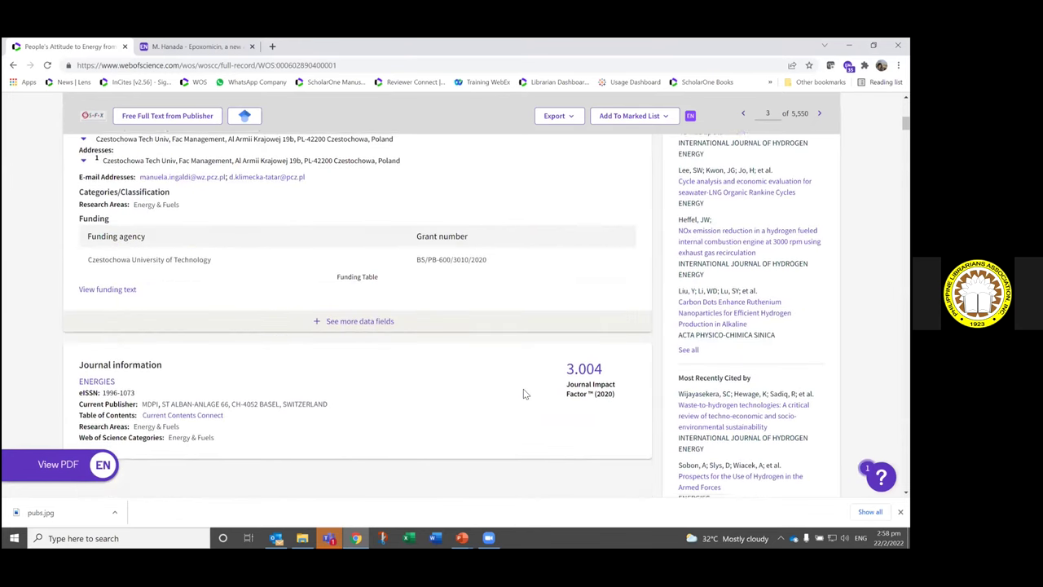
scroll(524, 390, down, 6)
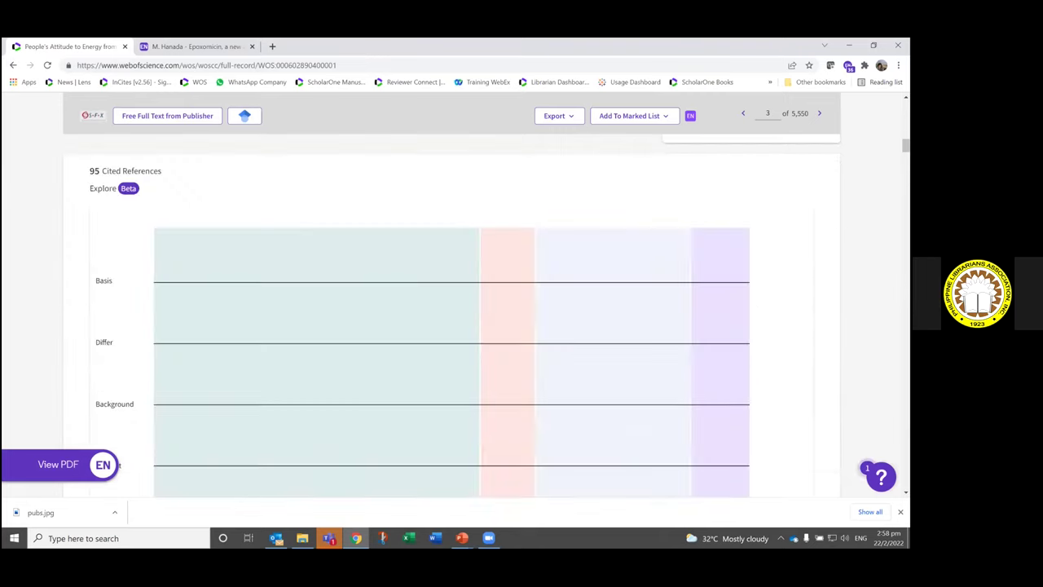
scroll(353, 361, down, 2)
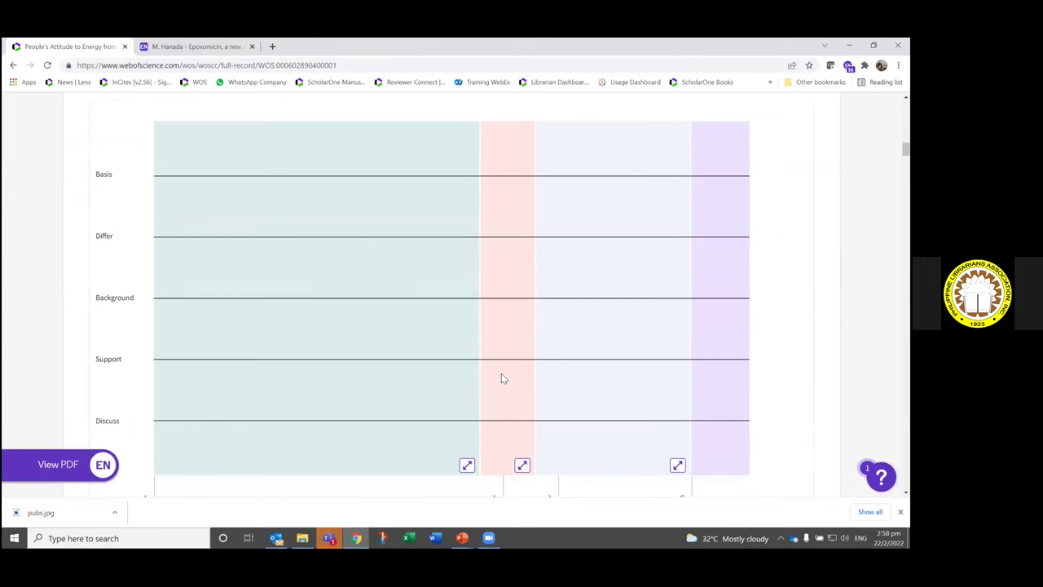
scroll(505, 383, up, 1)
scroll(513, 404, down, 2)
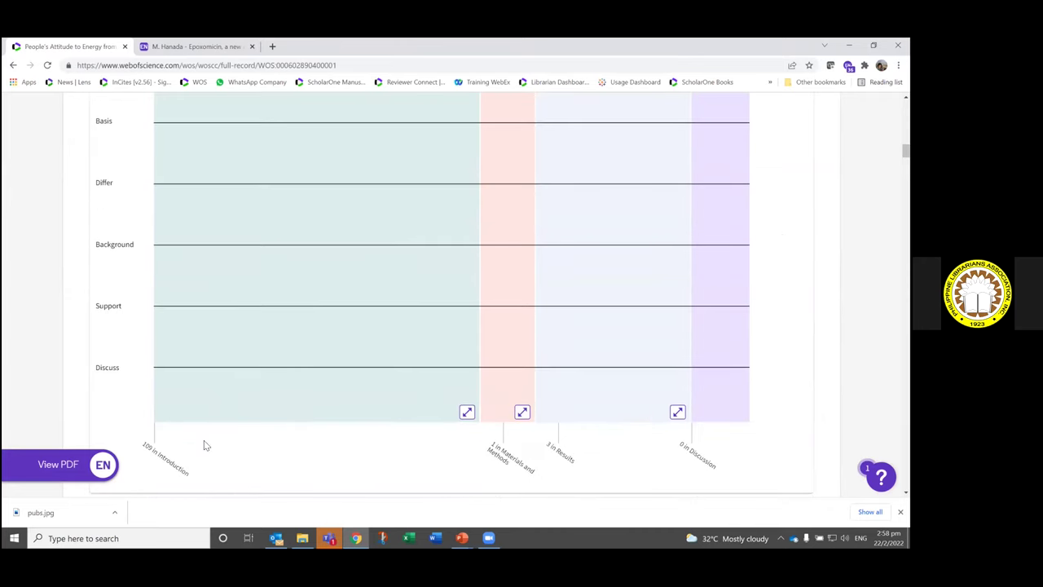
scroll(149, 448, down, 2)
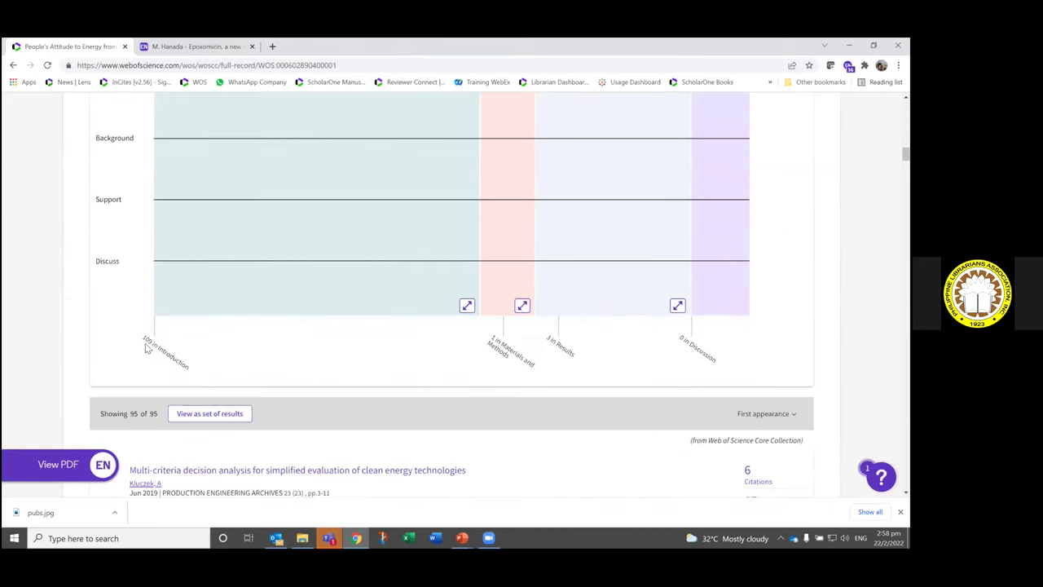
drag(145, 340, 204, 376)
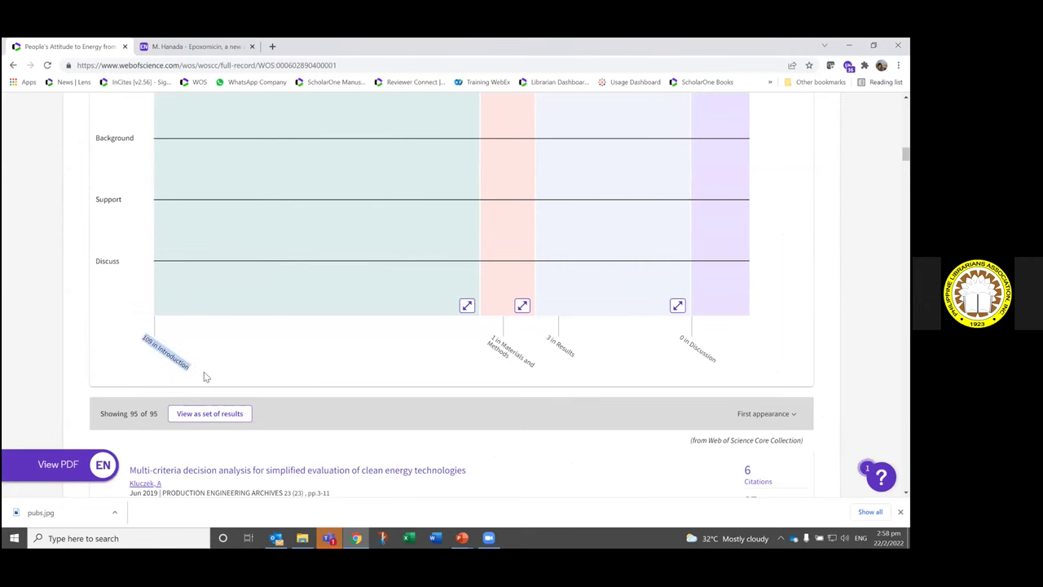
drag(491, 335, 577, 360)
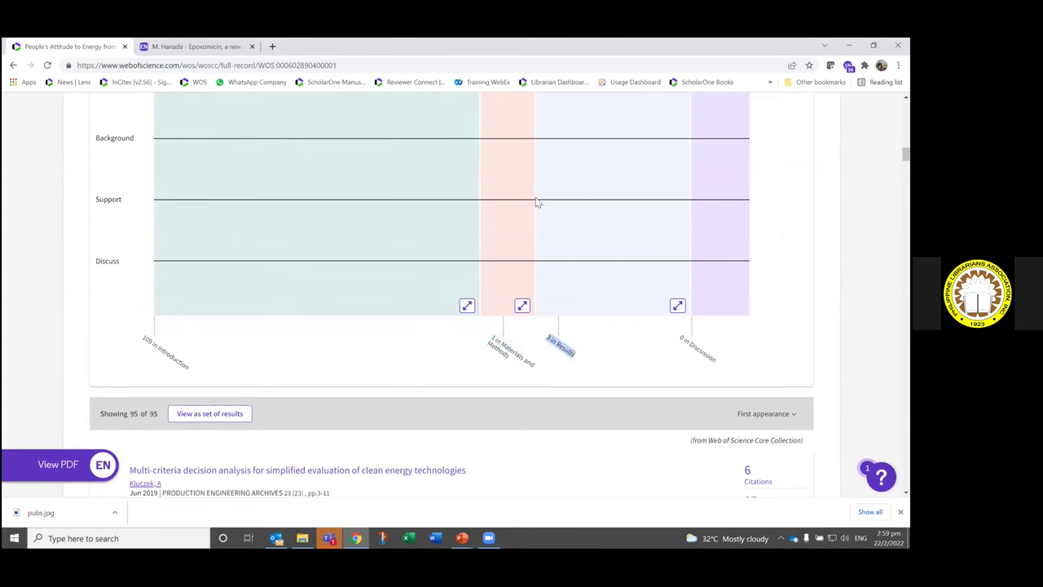
scroll(573, 223, up, 1)
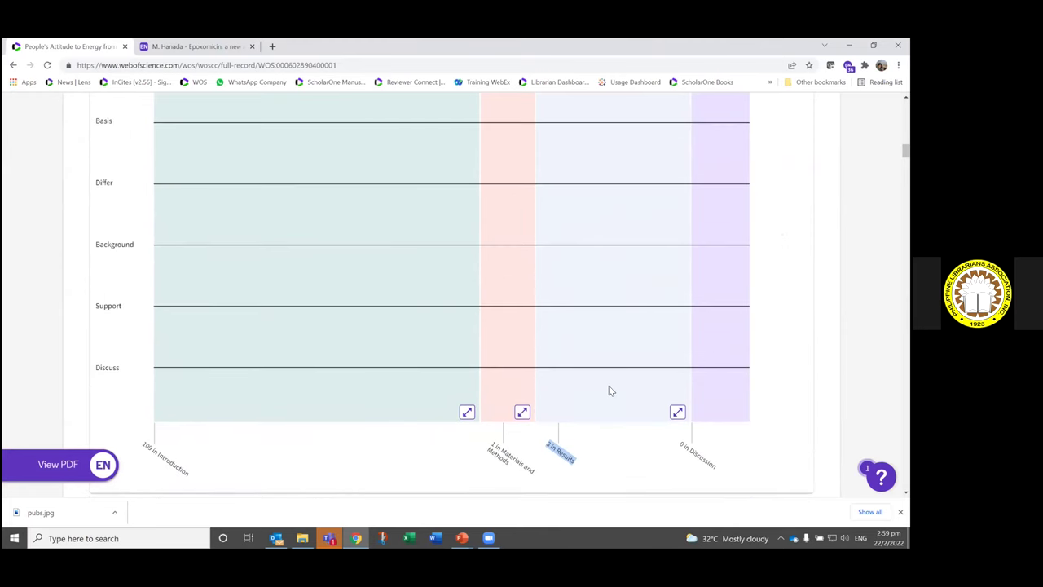
scroll(610, 371, down, 2)
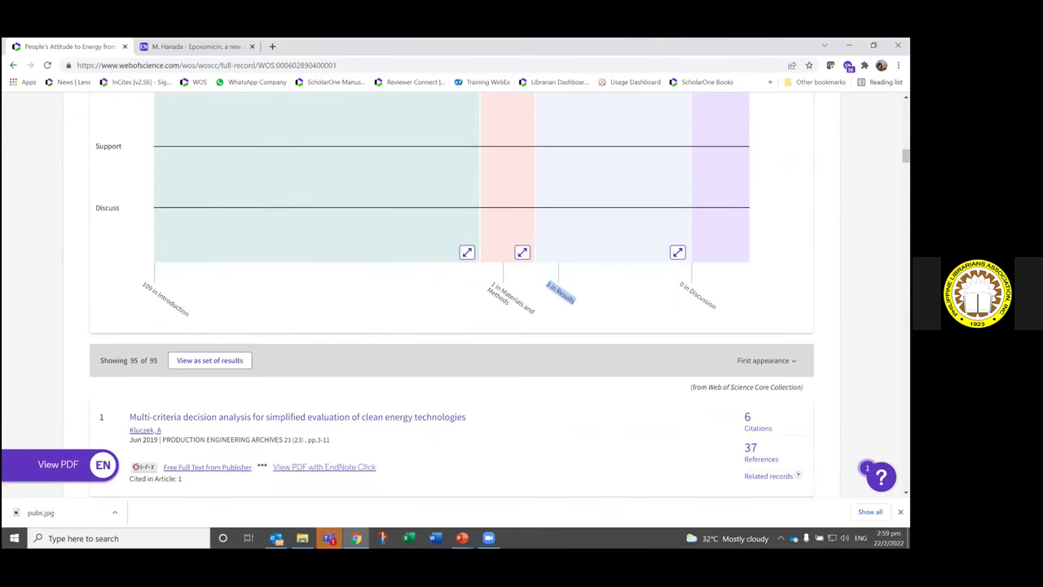
Step: Browse the record's list of cited references and their full-text options, and return to the beginning of the record
scroll(451, 293, down, 2)
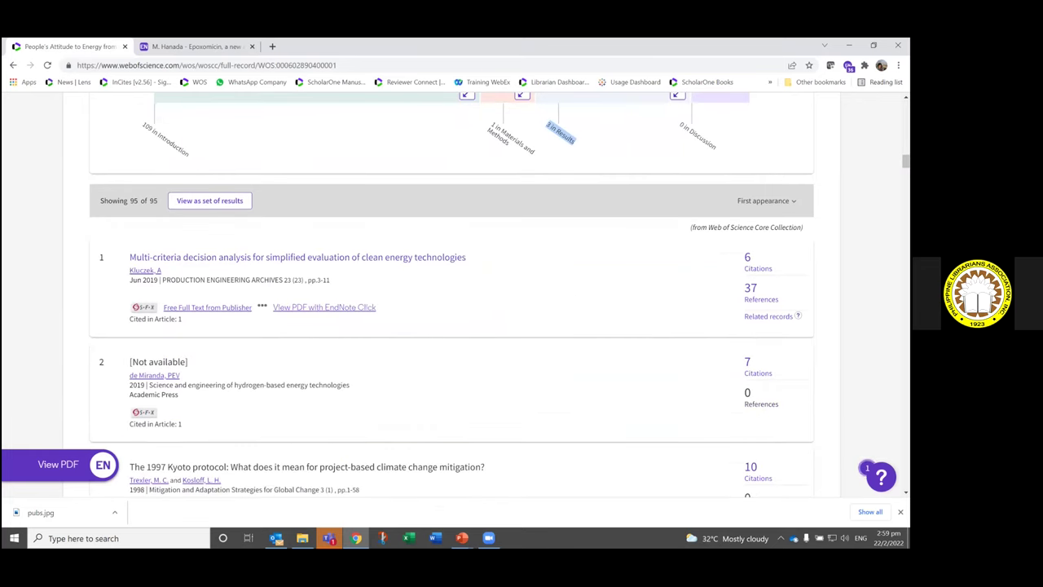
scroll(452, 293, down, 1)
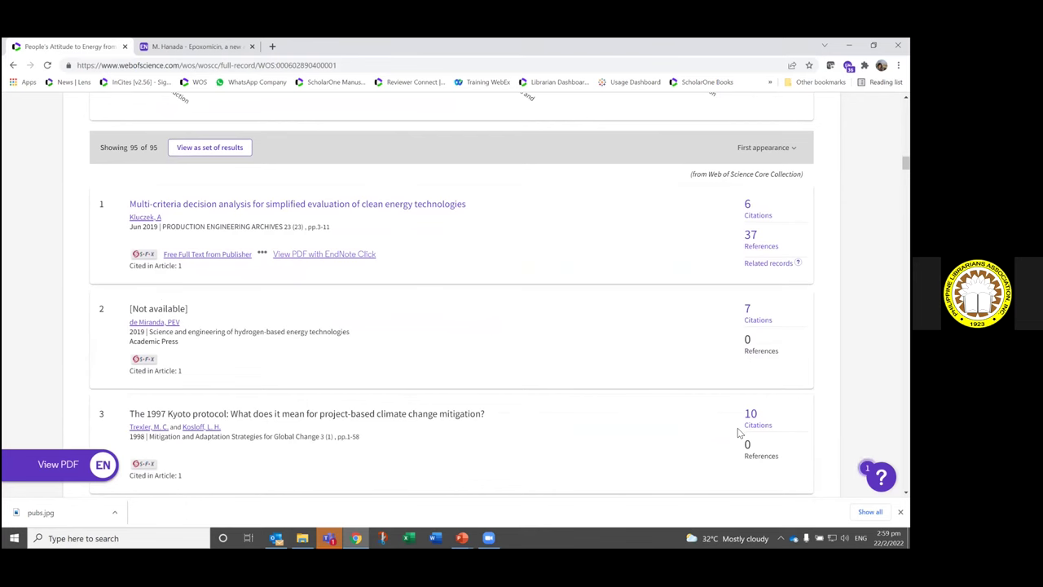
scroll(733, 425, down, 2)
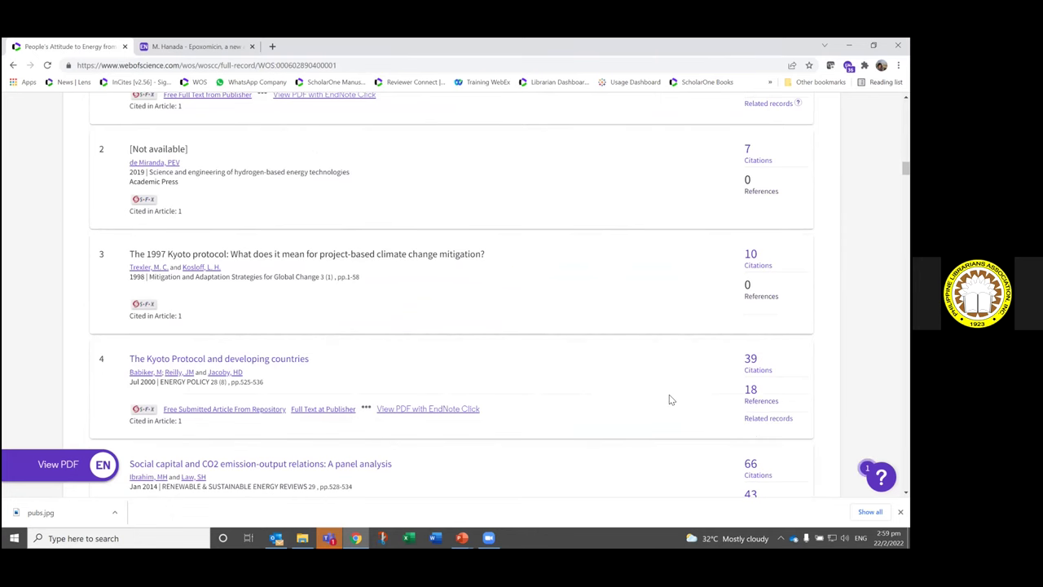
scroll(691, 412, down, 1)
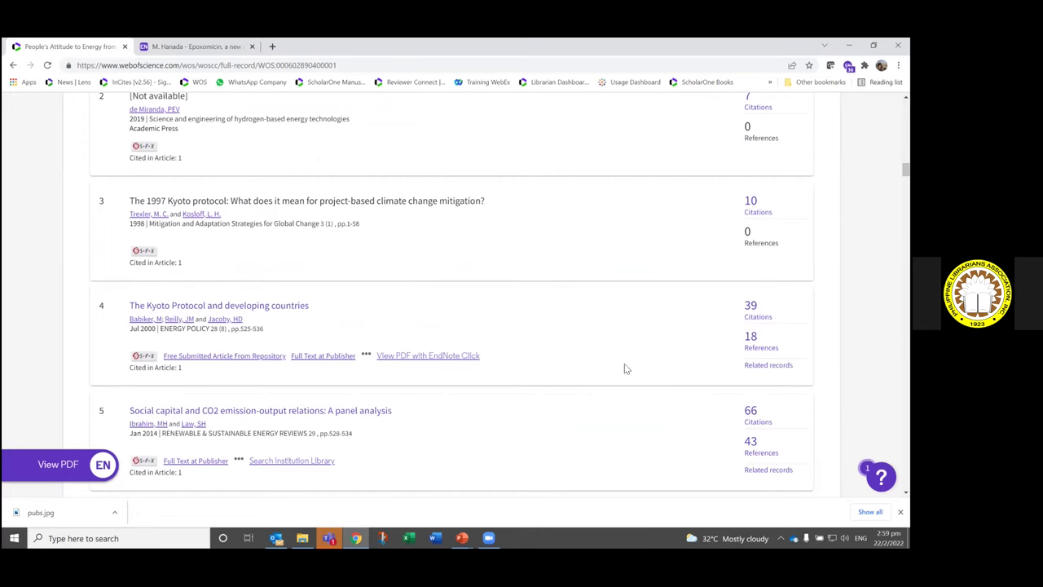
scroll(571, 365, down, 1)
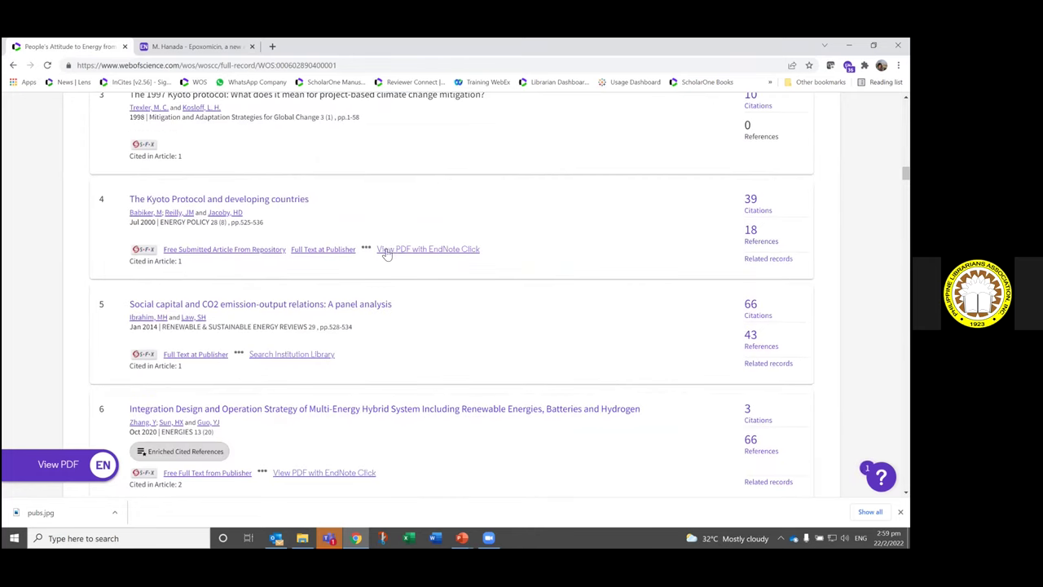
mouse_move(386, 254)
scroll(452, 294, up, 10)
scroll(736, 173, up, 10)
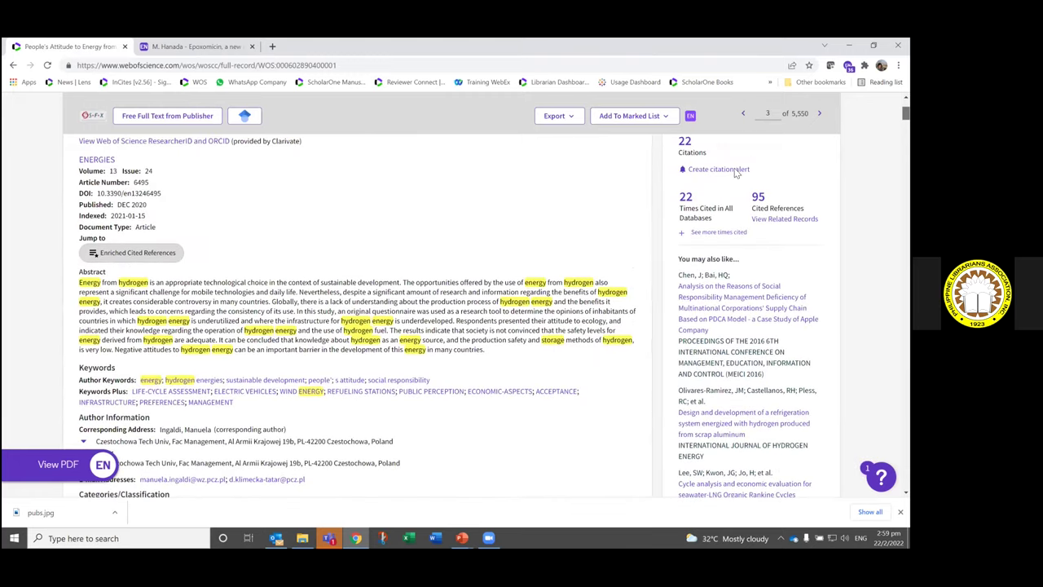
scroll(735, 173, up, 3)
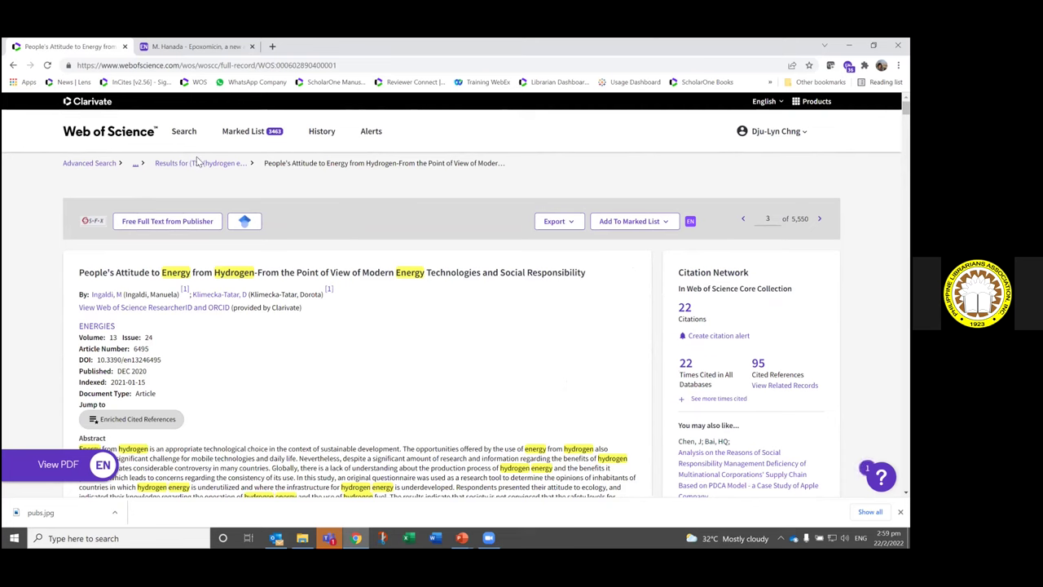
Step: Start a new document search and replace the topic terms with the affiliation "University of San Carlos"
click(109, 141)
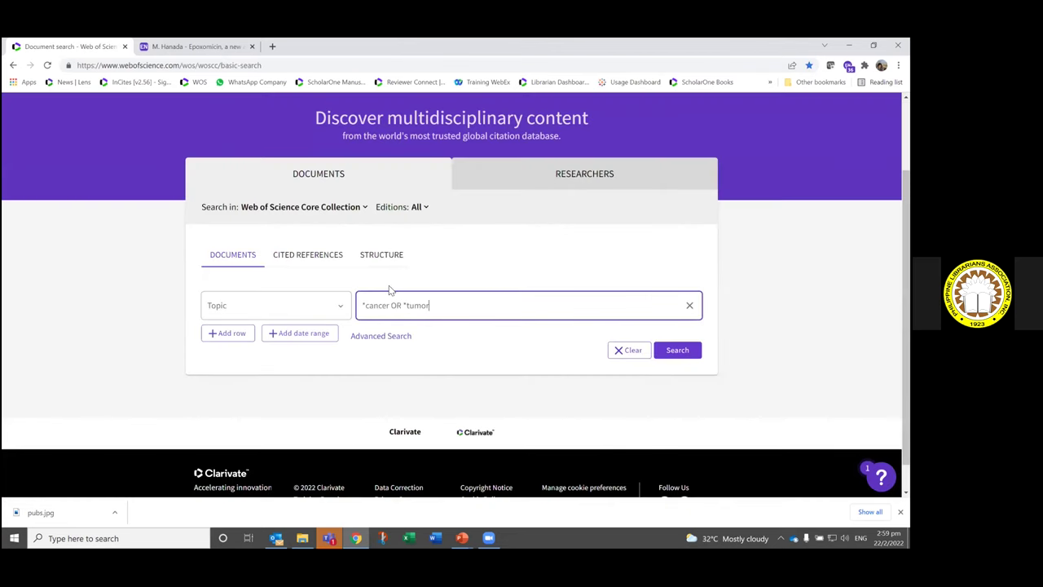
click(340, 311)
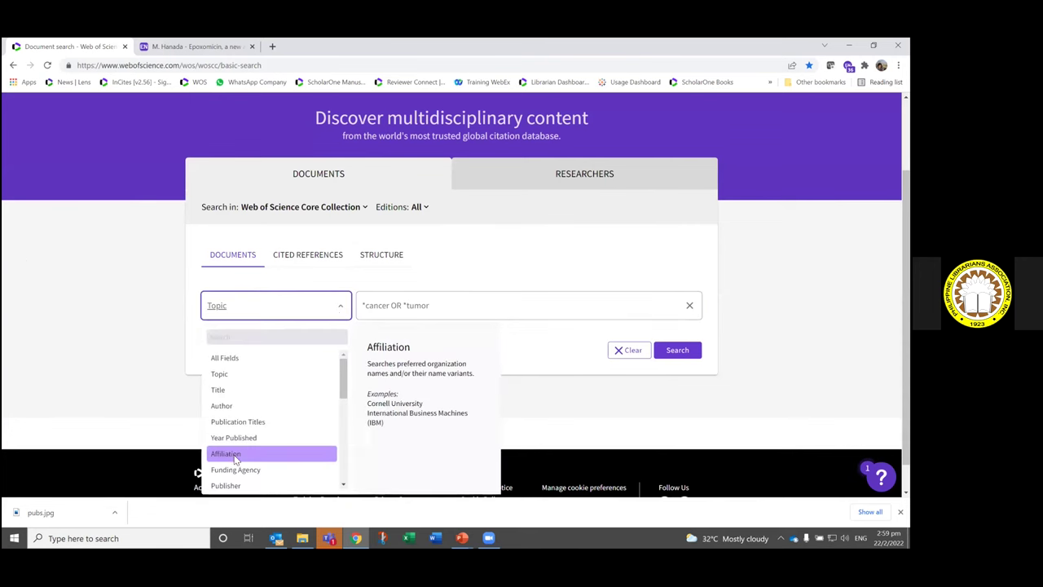
click(235, 454)
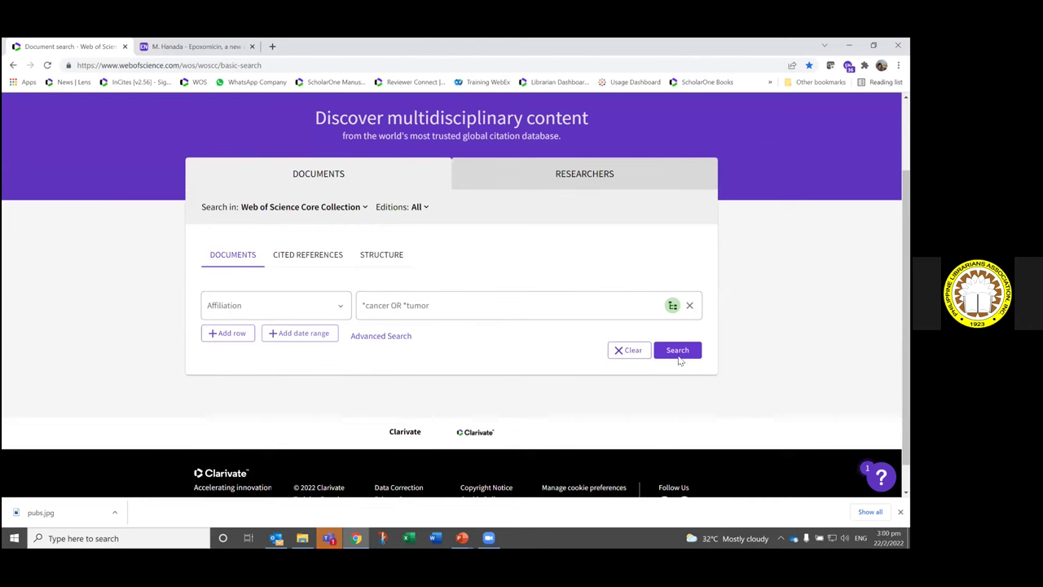
click(690, 305)
click(504, 306)
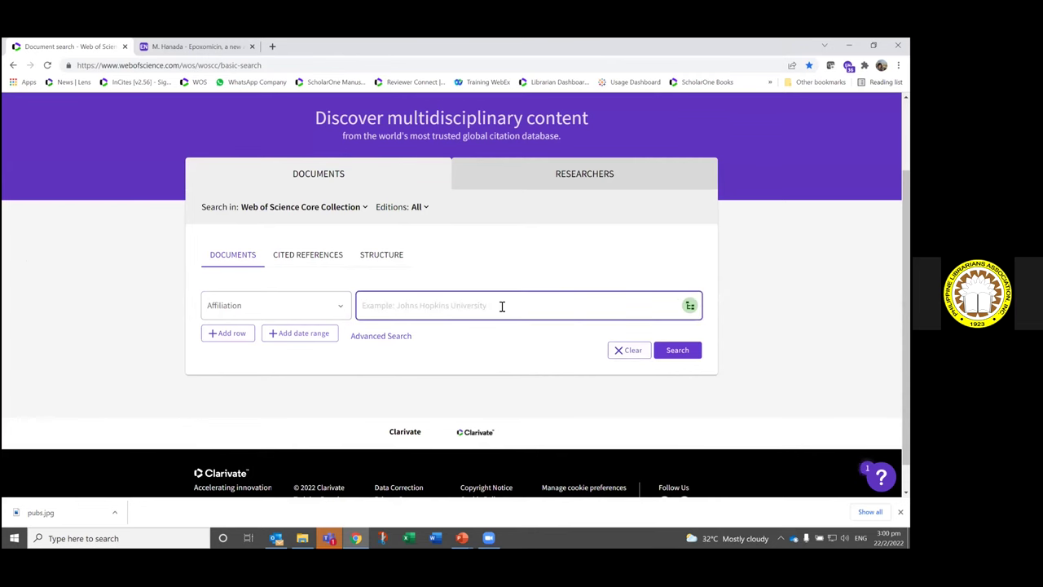
text(san carlos)
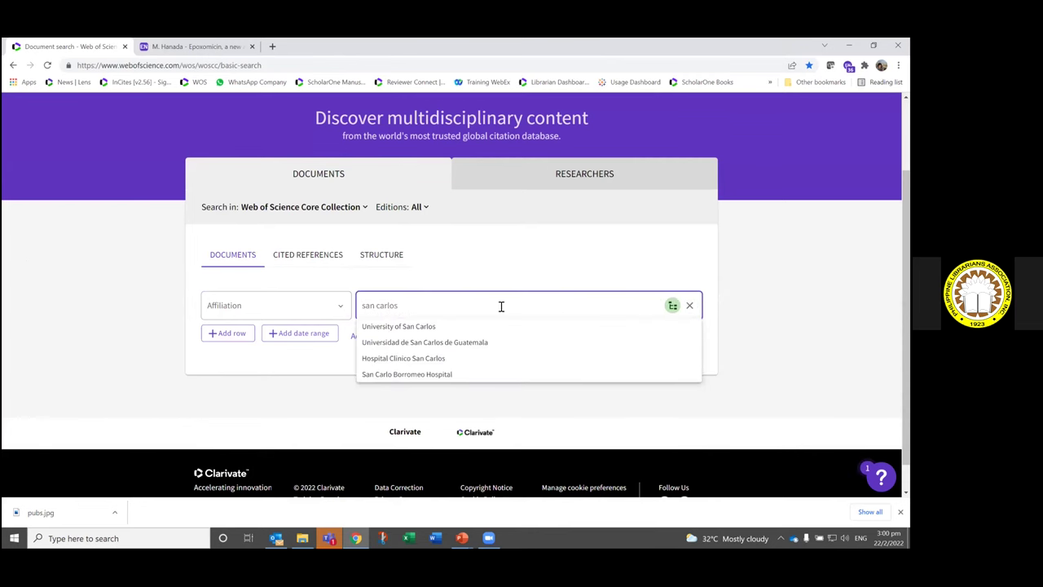
click(405, 328)
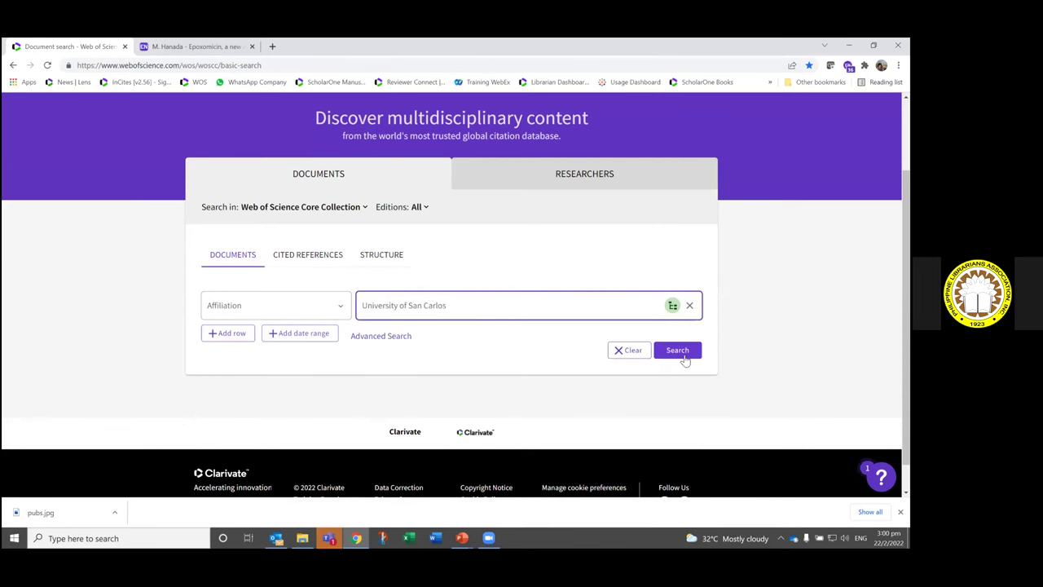
click(231, 333)
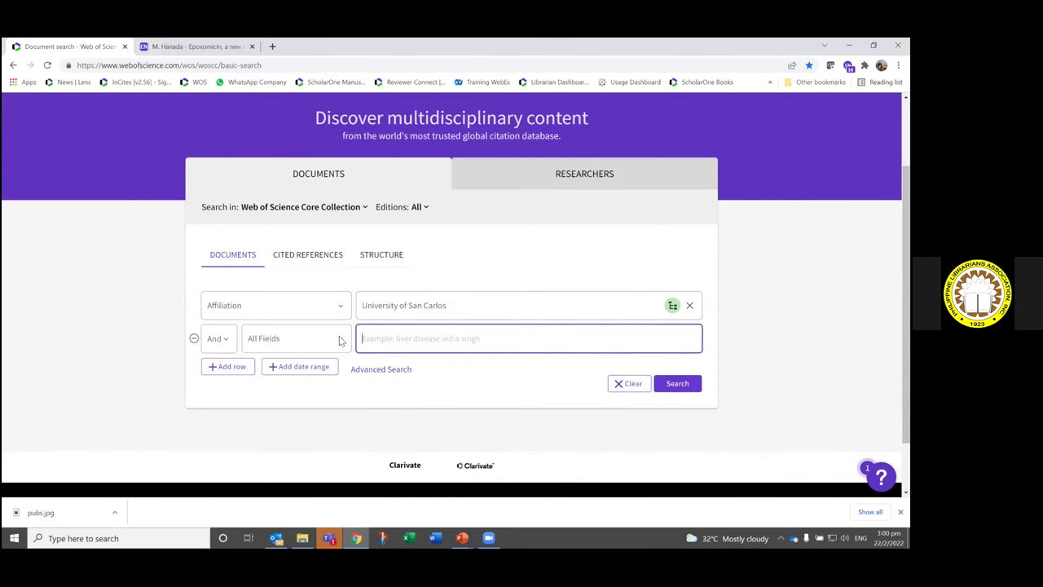
click(340, 341)
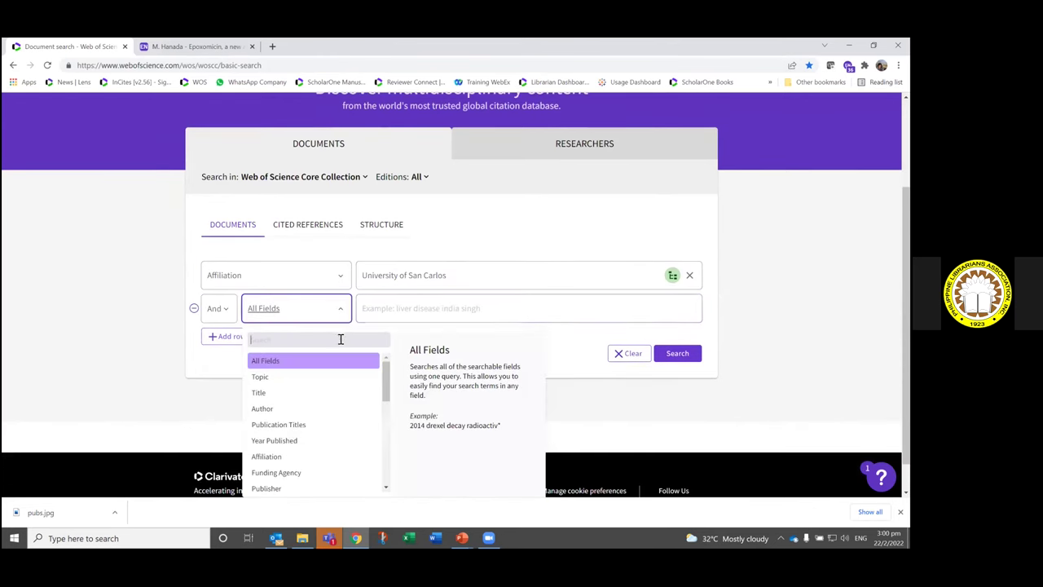
click(287, 441)
click(436, 310)
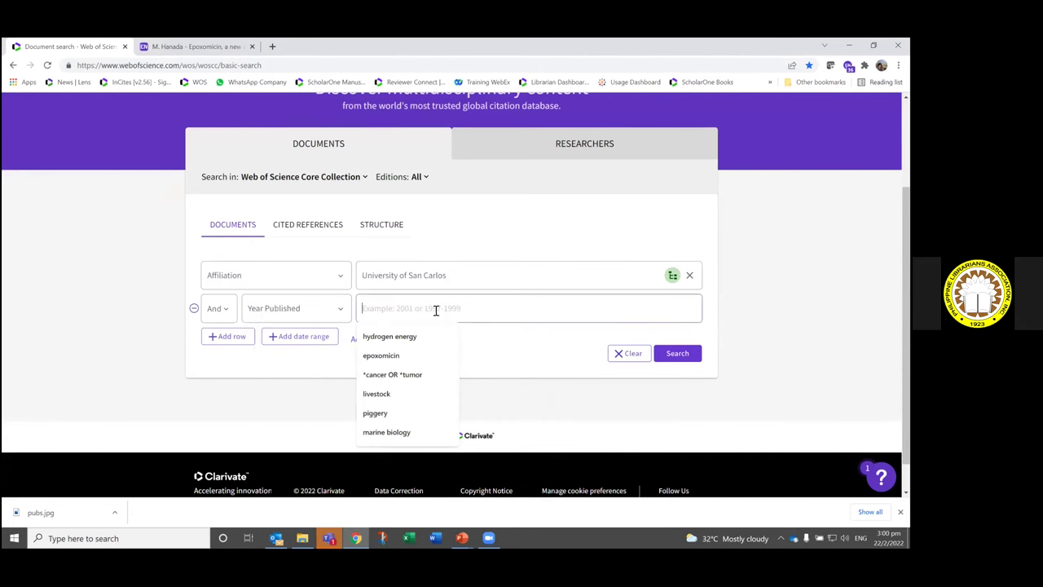
click(194, 308)
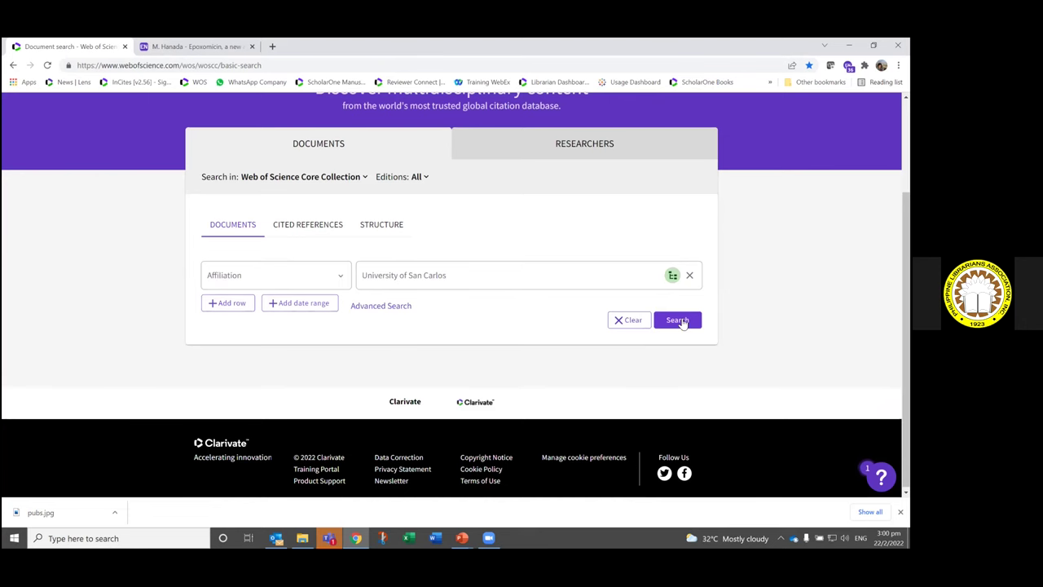
Step: Run the University of San Carlos affiliation search and refine the results to Highly Cited Papers
click(679, 320)
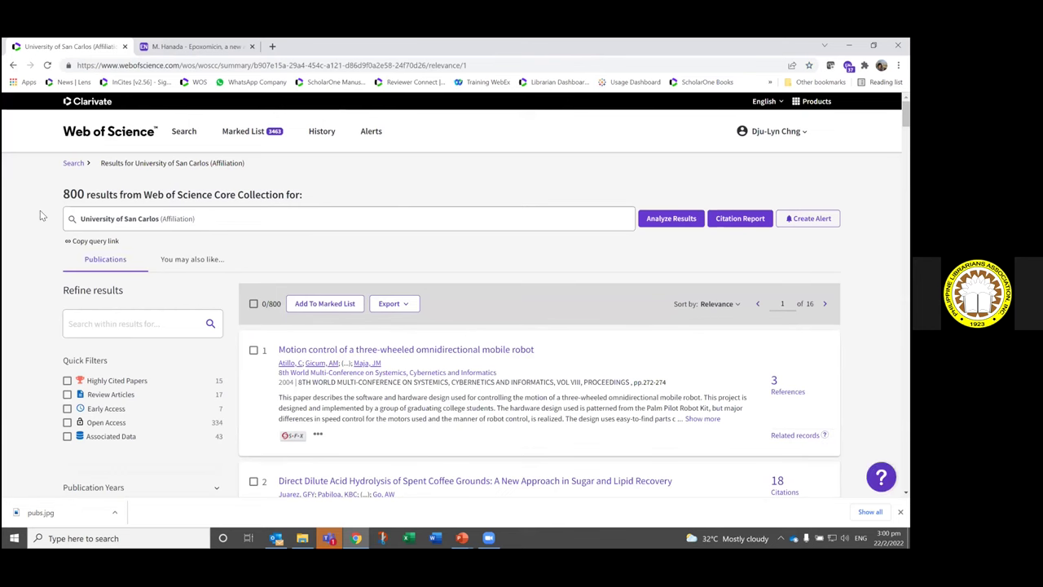
scroll(37, 323, down, 1)
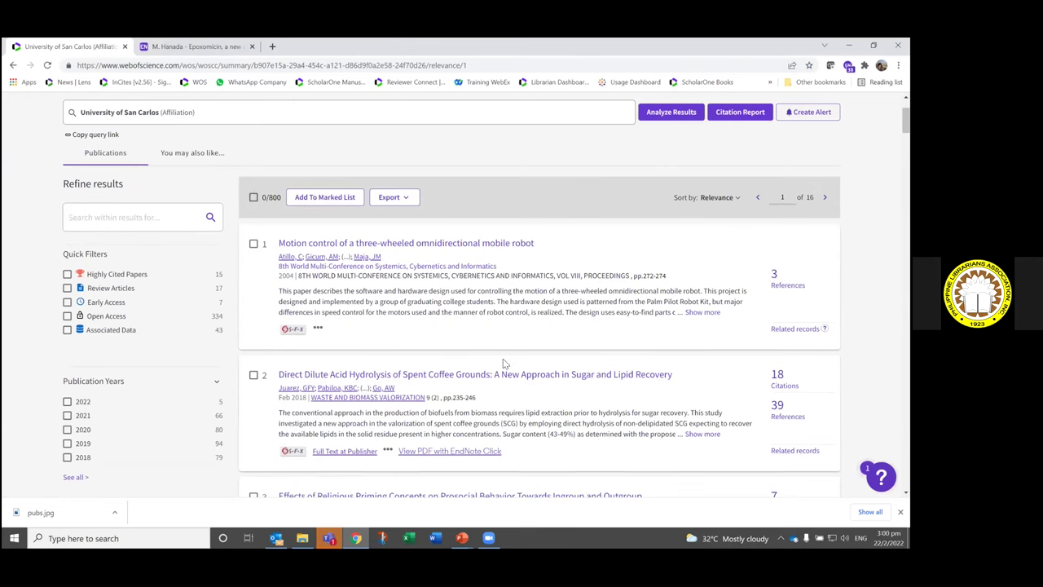
click(67, 275)
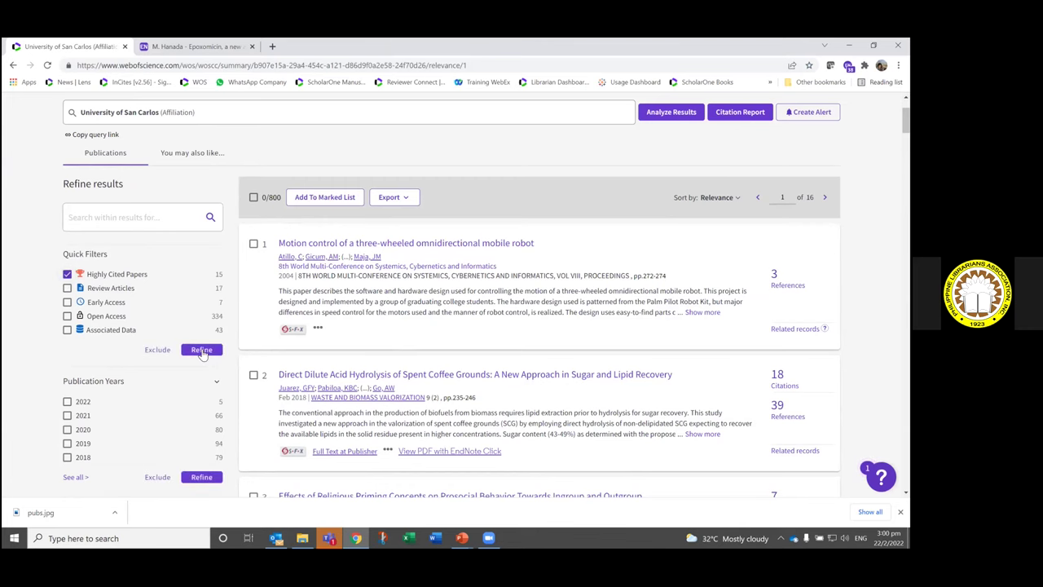
click(201, 351)
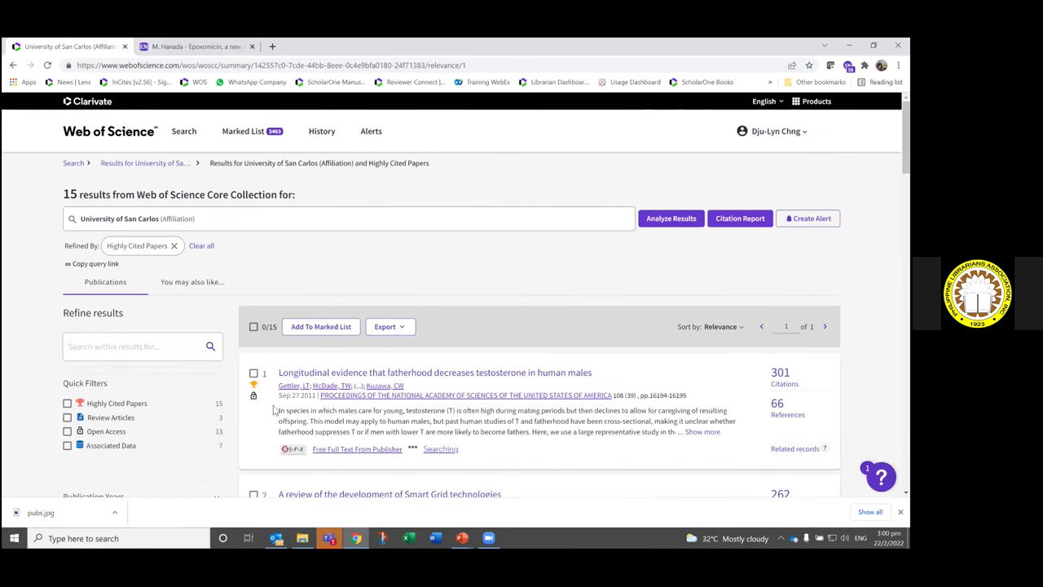
Step: Browse the institution's highly cited papers and remove the Highly Cited Papers refinement from the results
scroll(224, 420, down, 1)
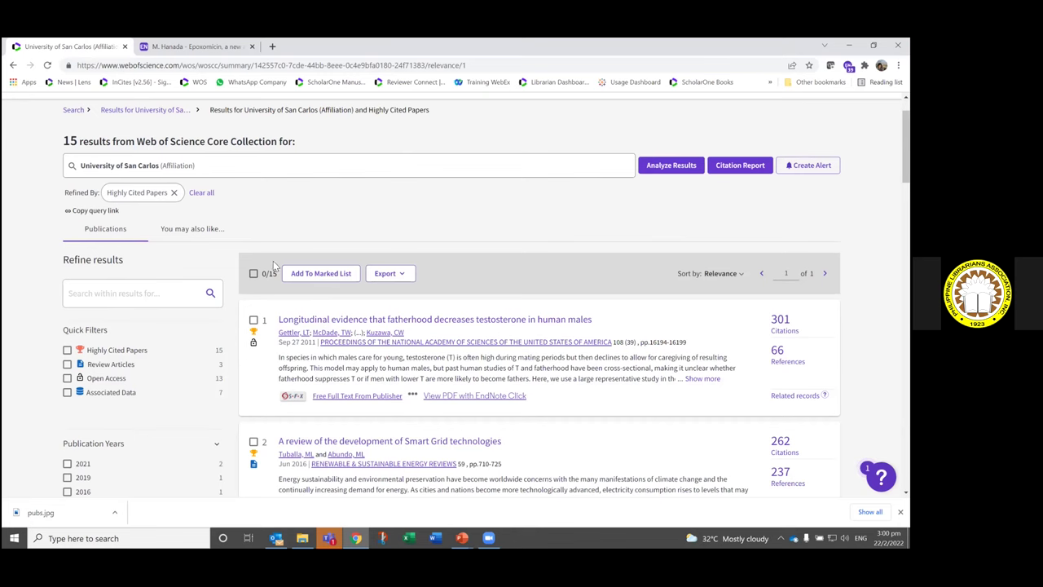
scroll(275, 371, down, 4)
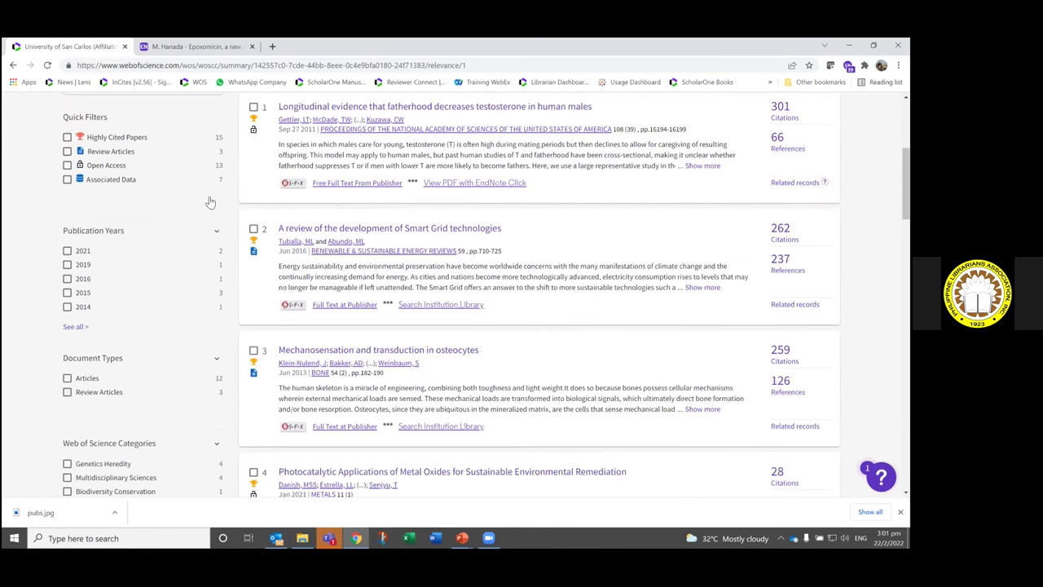
scroll(181, 308, up, 5)
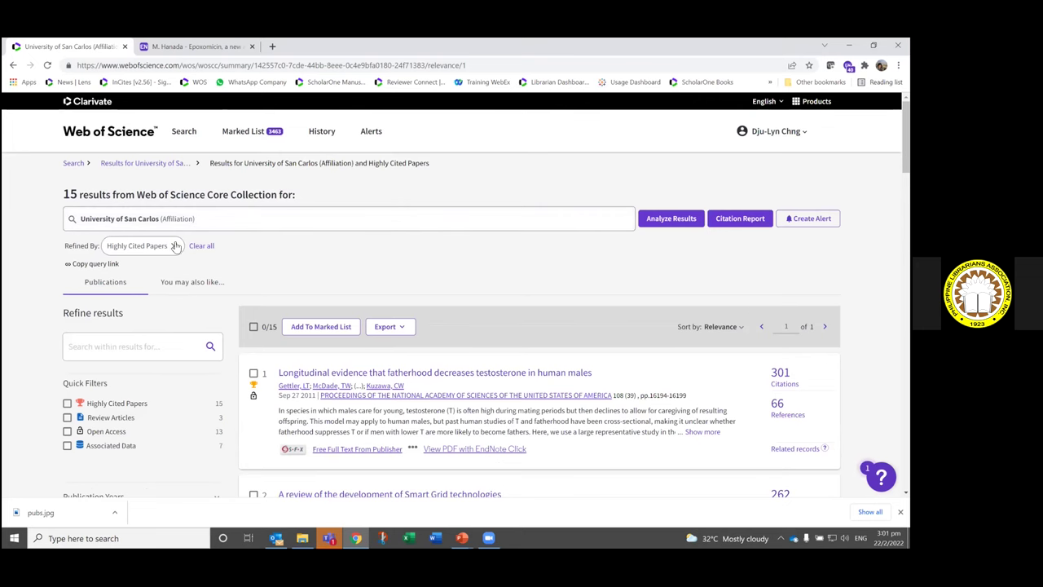
click(173, 246)
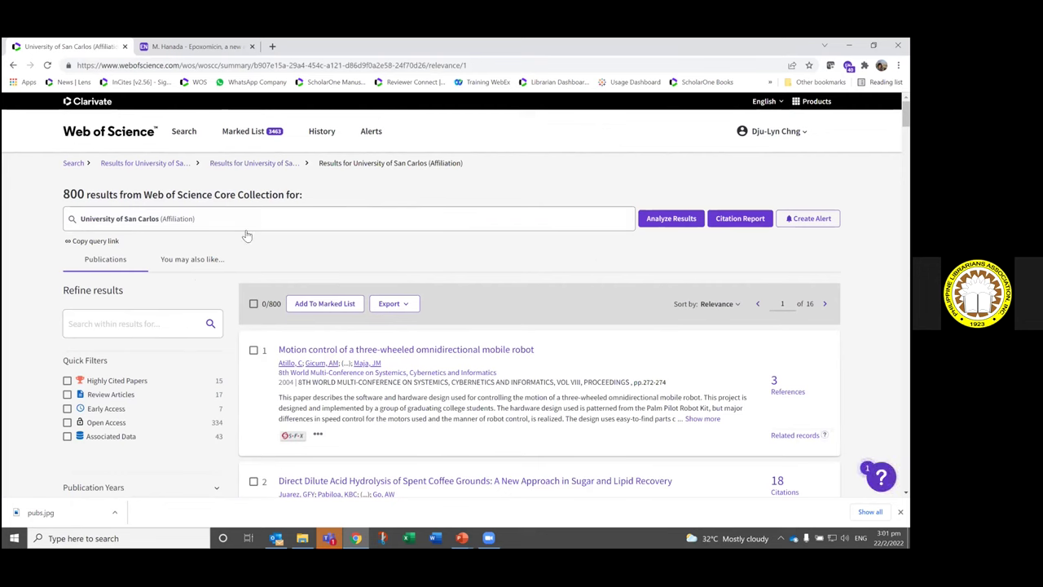
Step: Review the citation report for the University of San Carlos results, including its metrics, yearly chart and publication list, and return to the search results
click(739, 219)
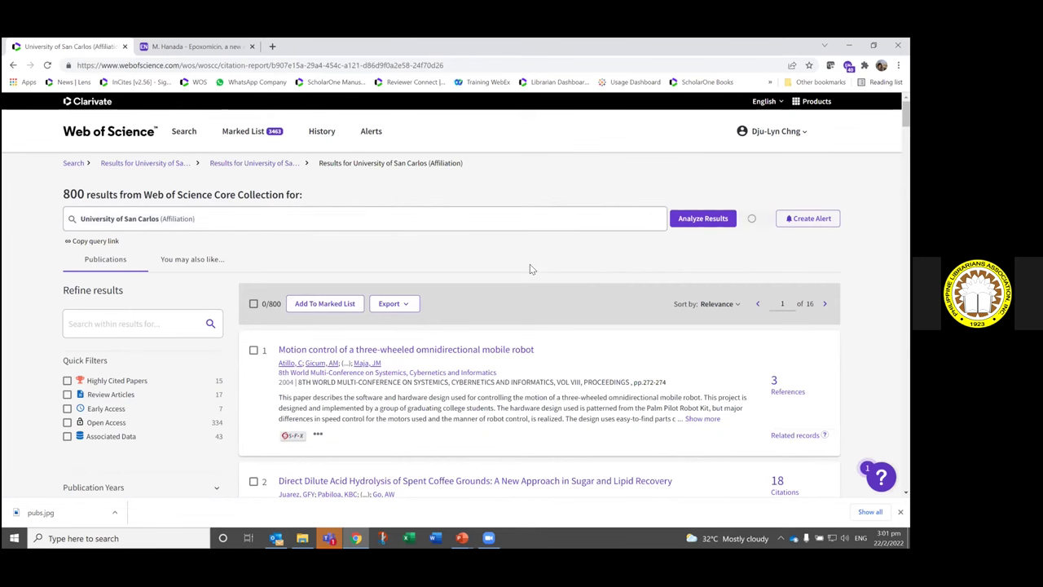
scroll(196, 199, down, 2)
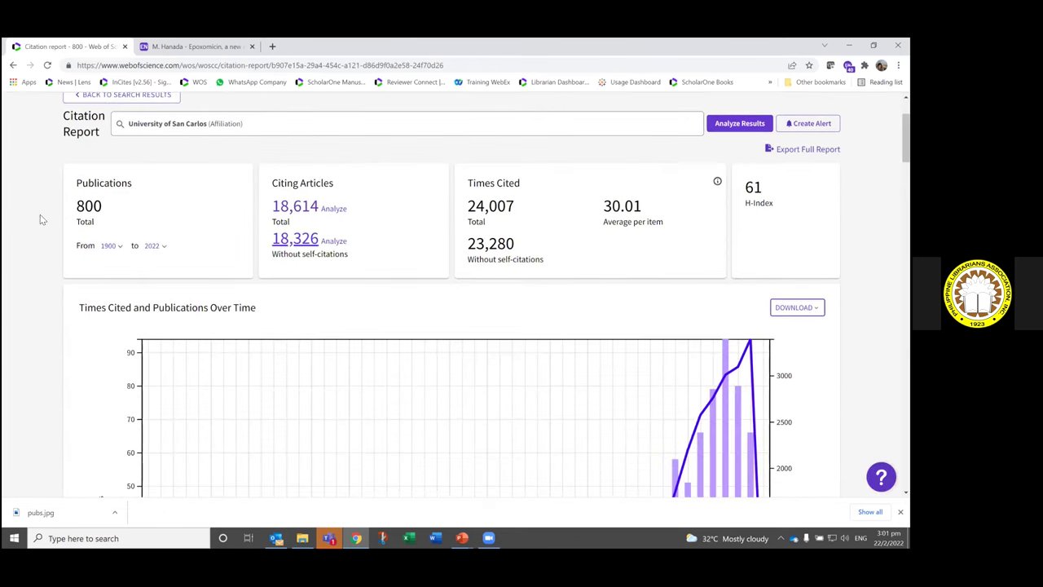
scroll(216, 374, down, 2)
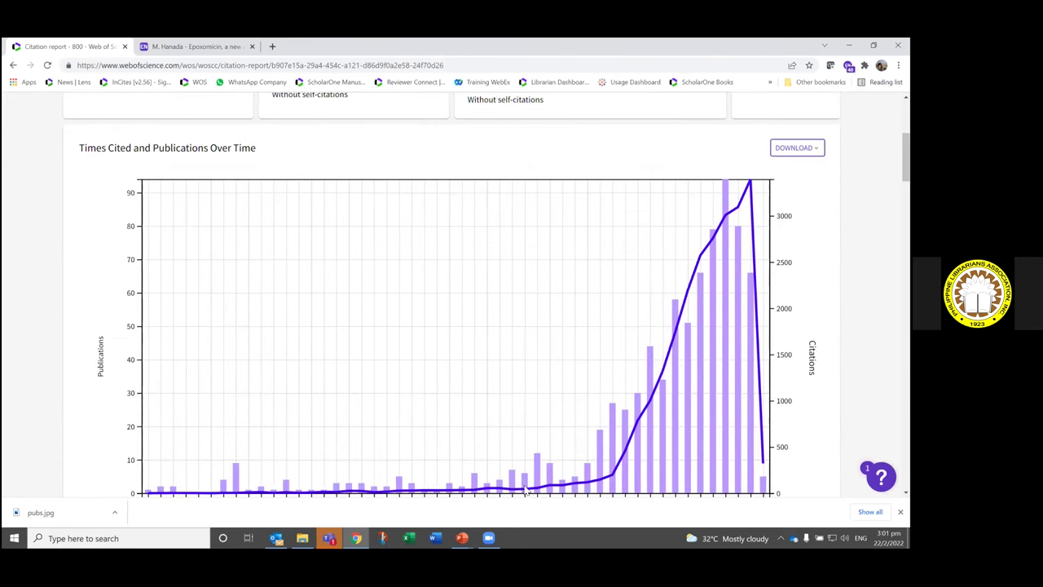
scroll(731, 340, down, 4)
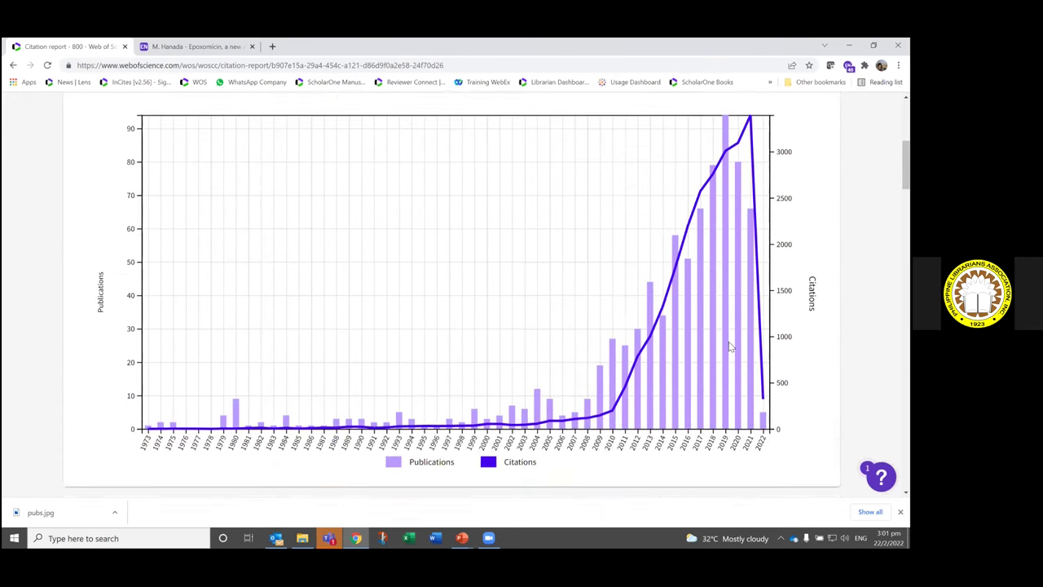
scroll(299, 287, down, 1)
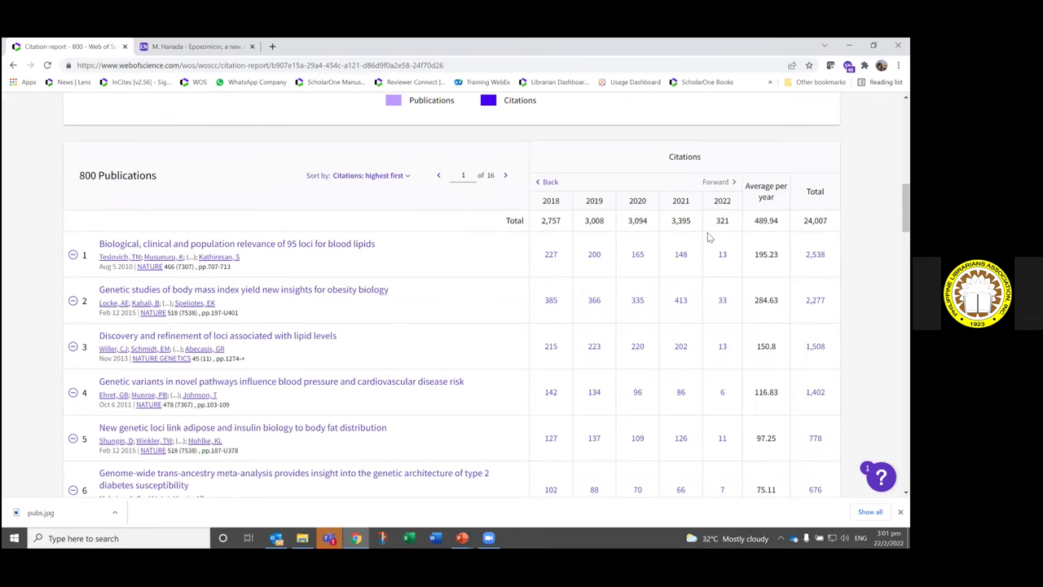
scroll(451, 294, up, 5)
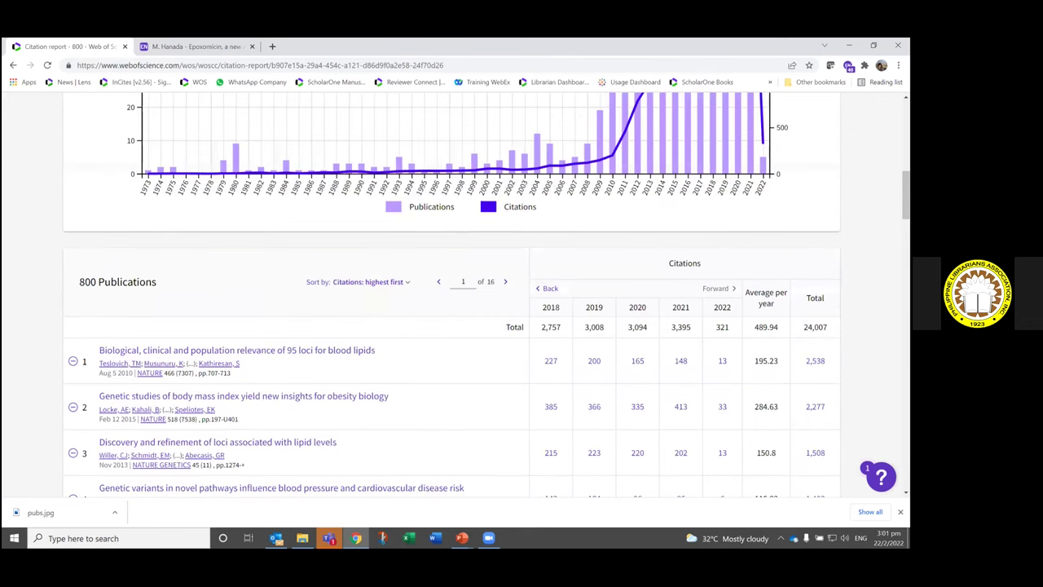
scroll(452, 294, up, 2)
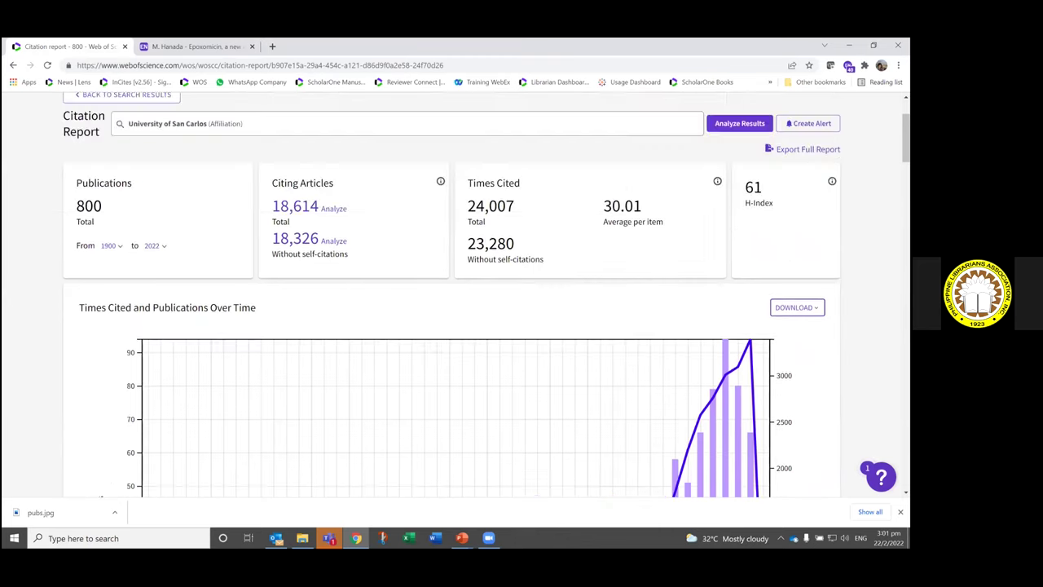
scroll(451, 294, up, 2)
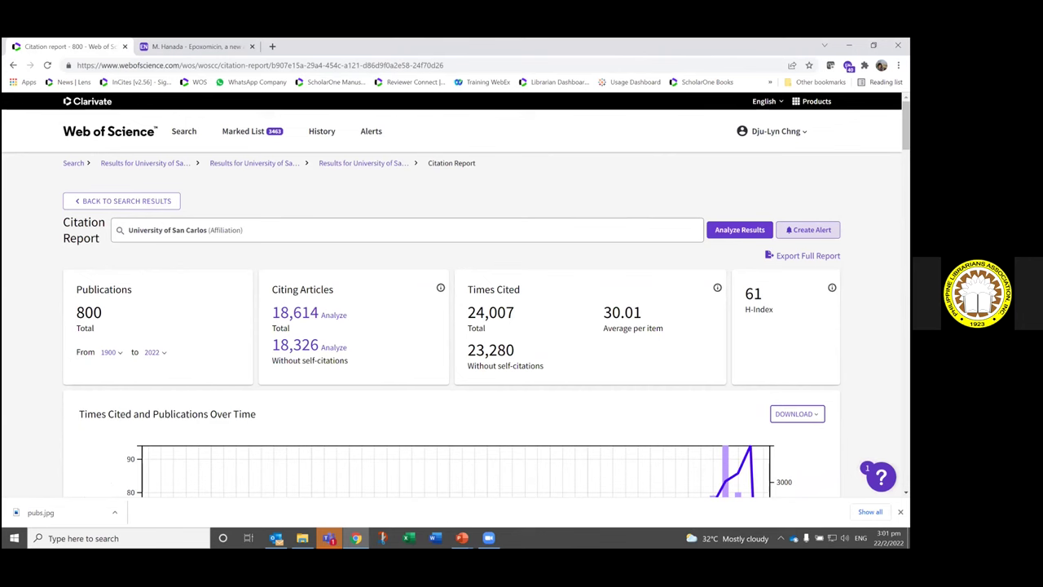
click(134, 202)
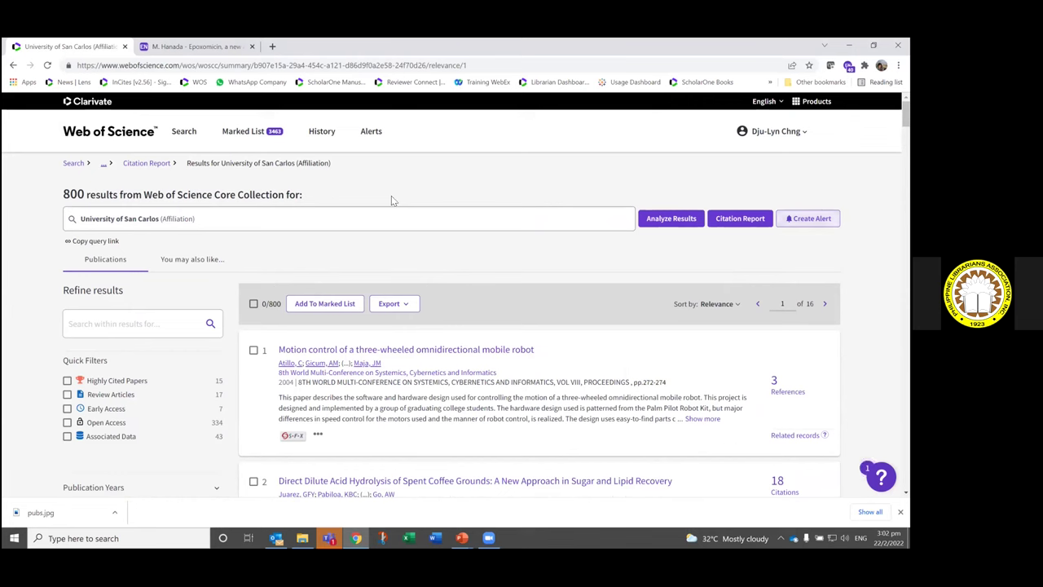
Step: Start a new cited reference search and run it for the cited work "The Bible"
click(96, 134)
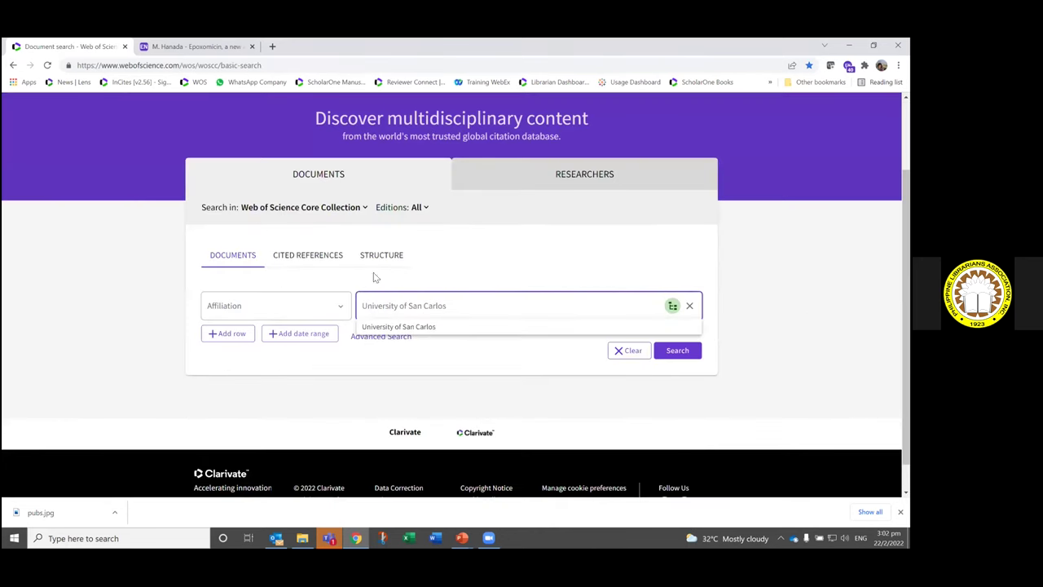
click(556, 269)
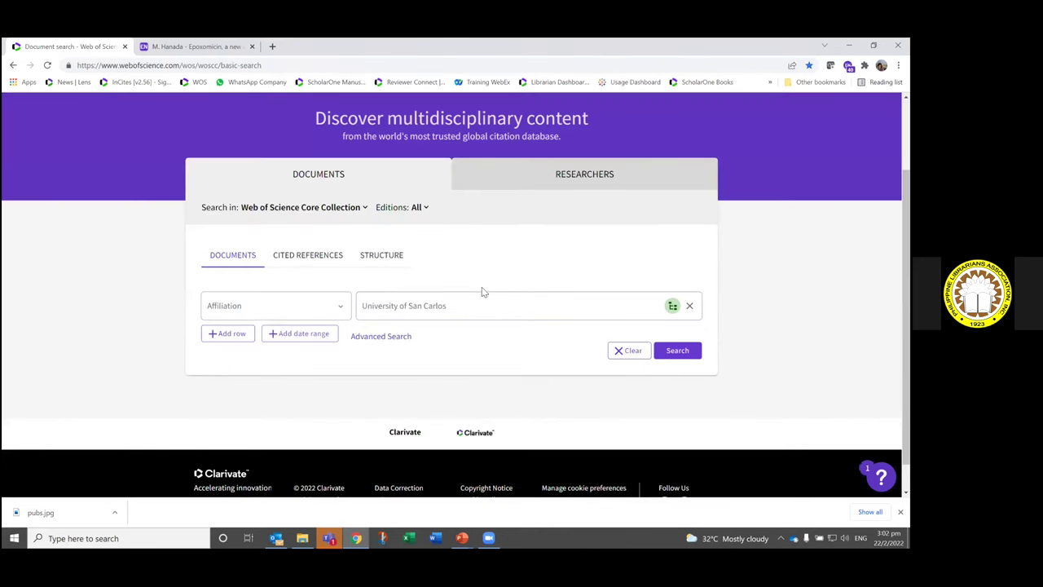
click(317, 257)
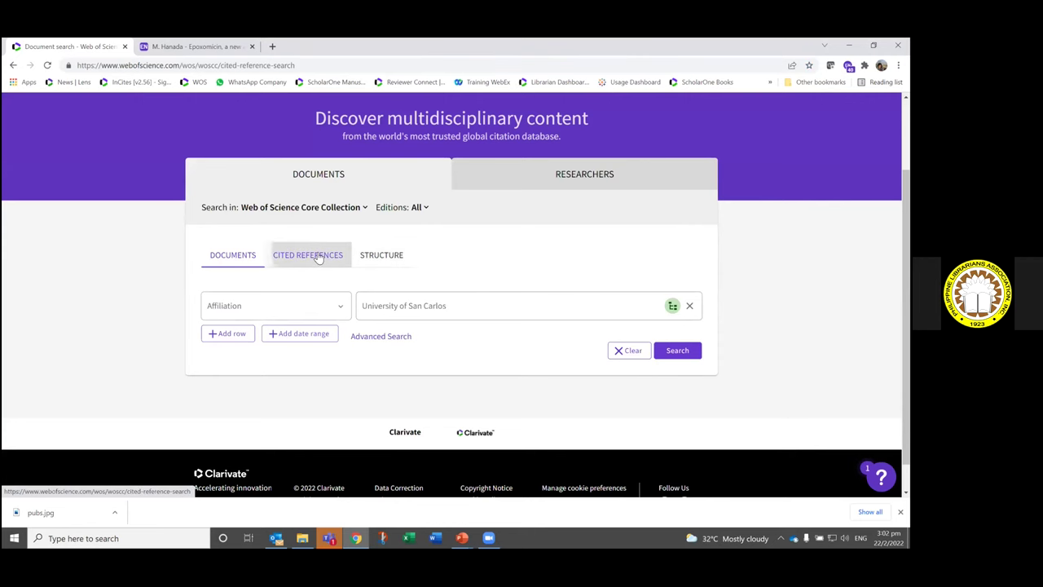
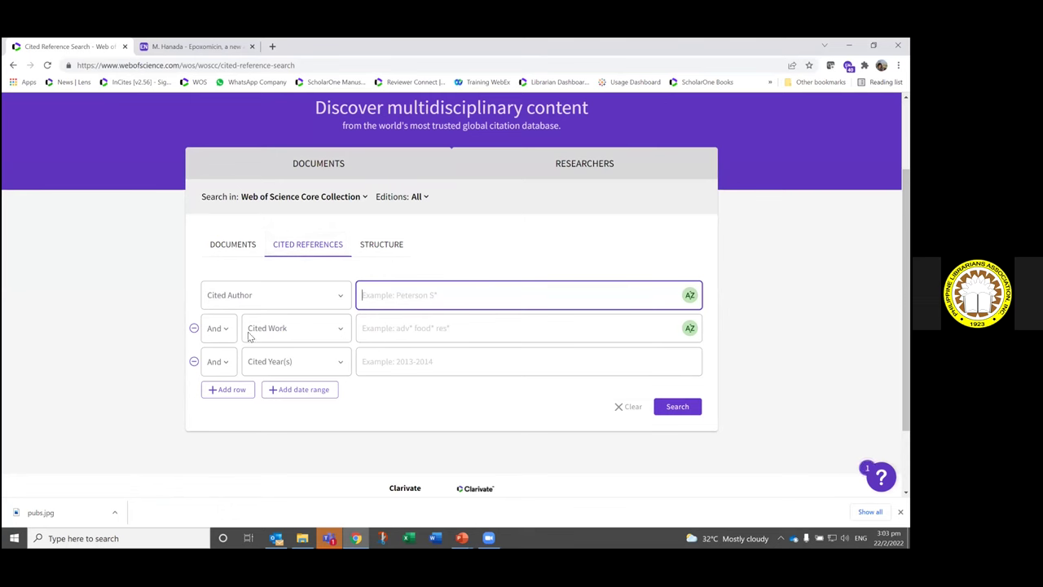
click(375, 332)
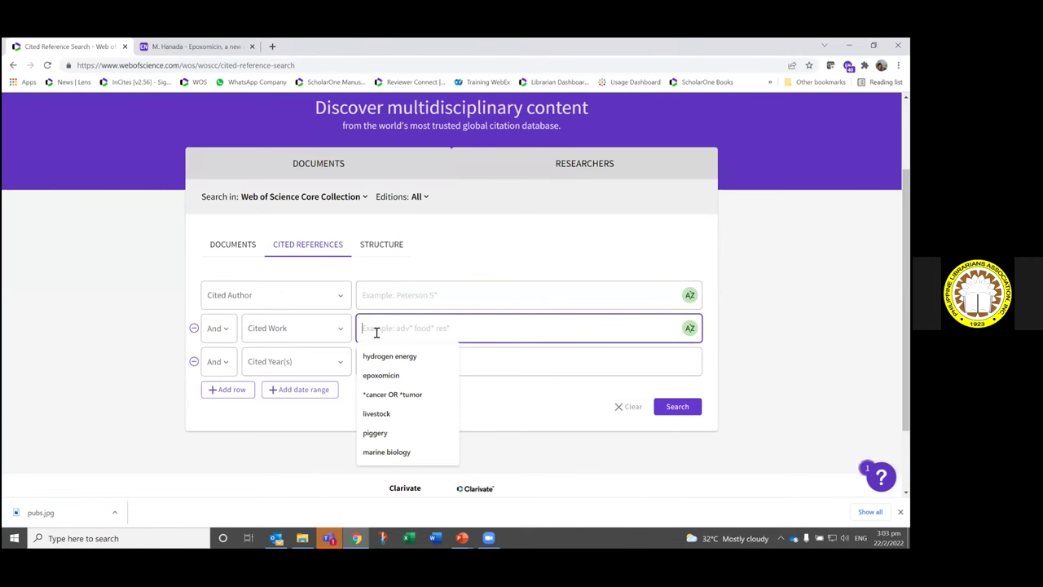
text(The Bible)
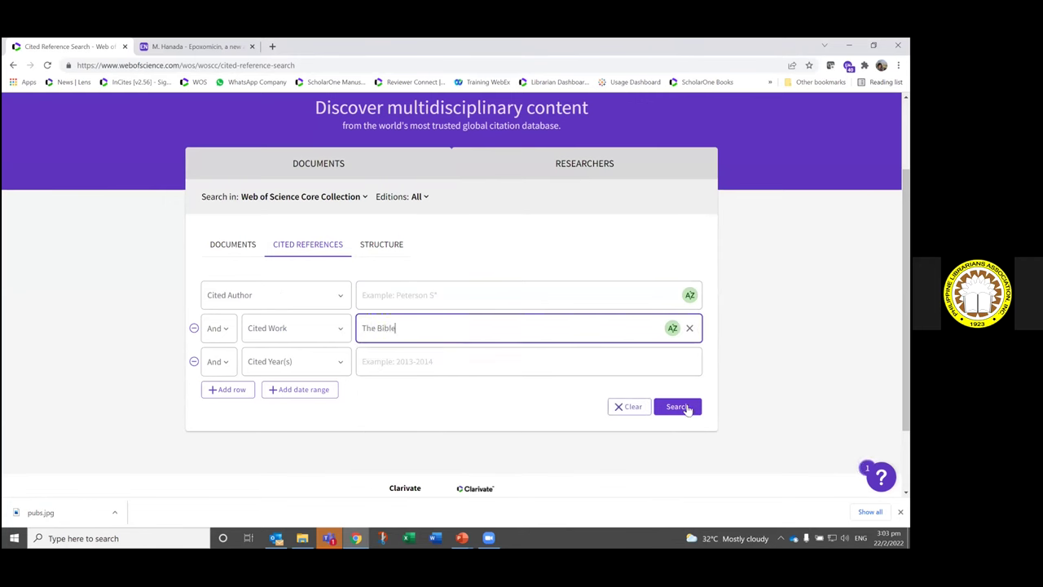
click(687, 409)
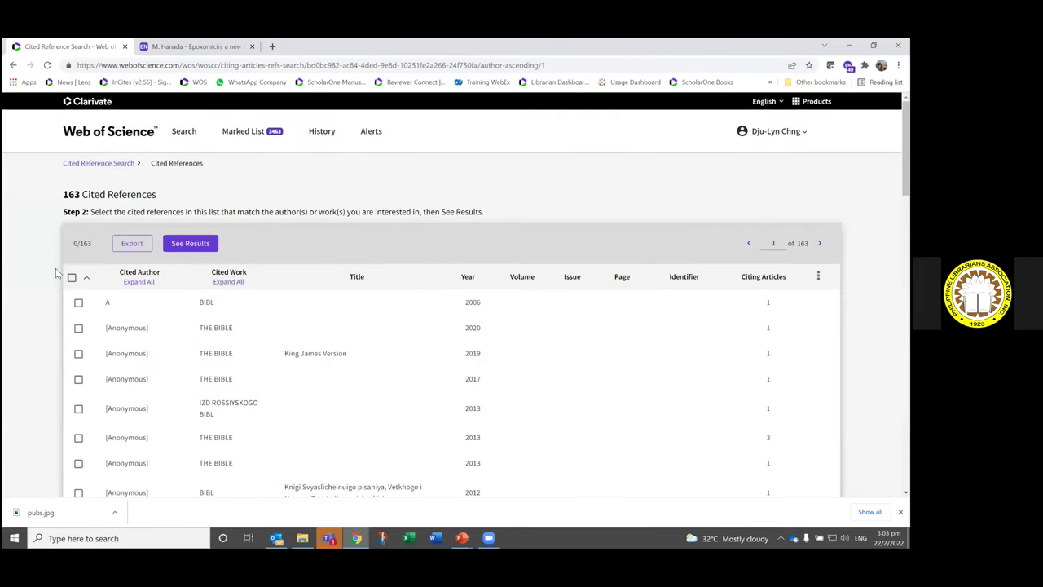
Step: Select all cited references on the first page and browse the articles that cite them
click(71, 278)
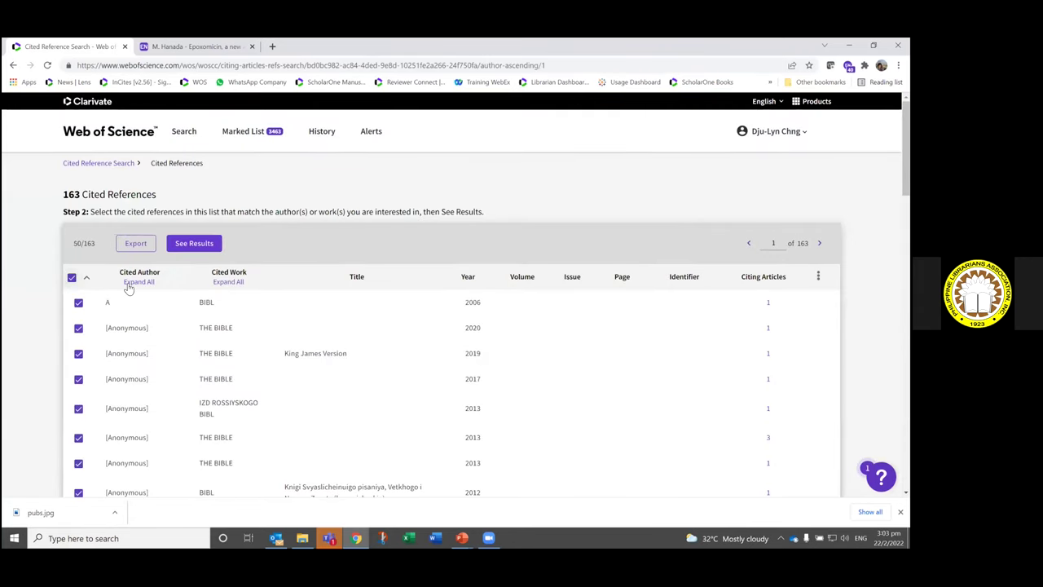
click(194, 243)
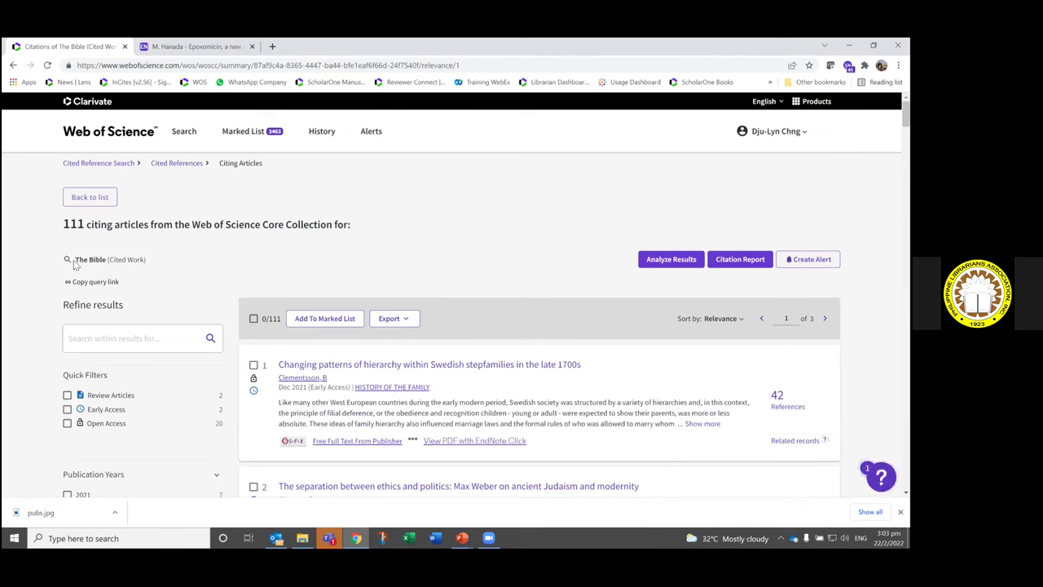
drag(74, 261, 153, 262)
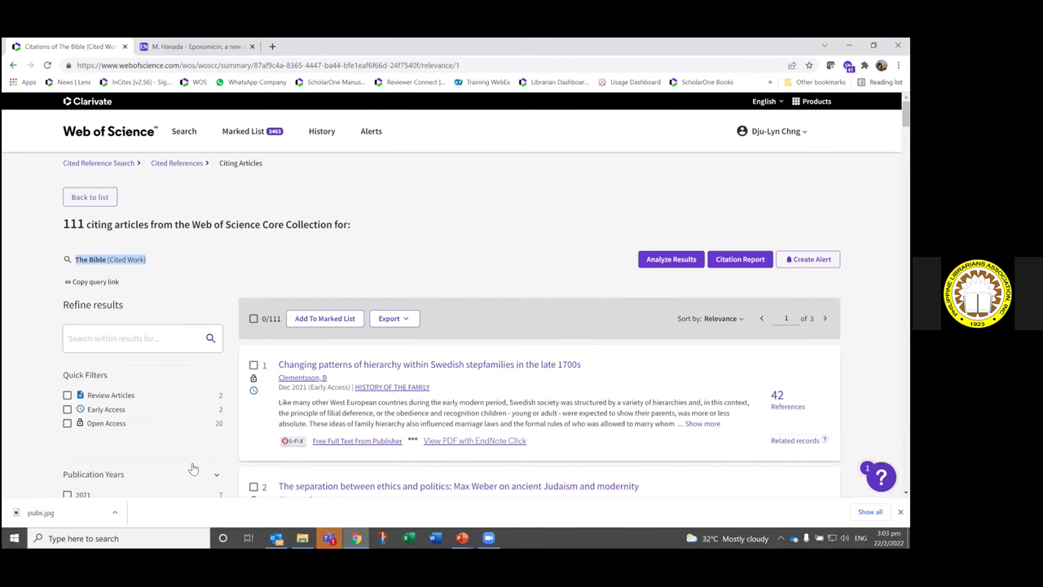
scroll(424, 326, down, 2)
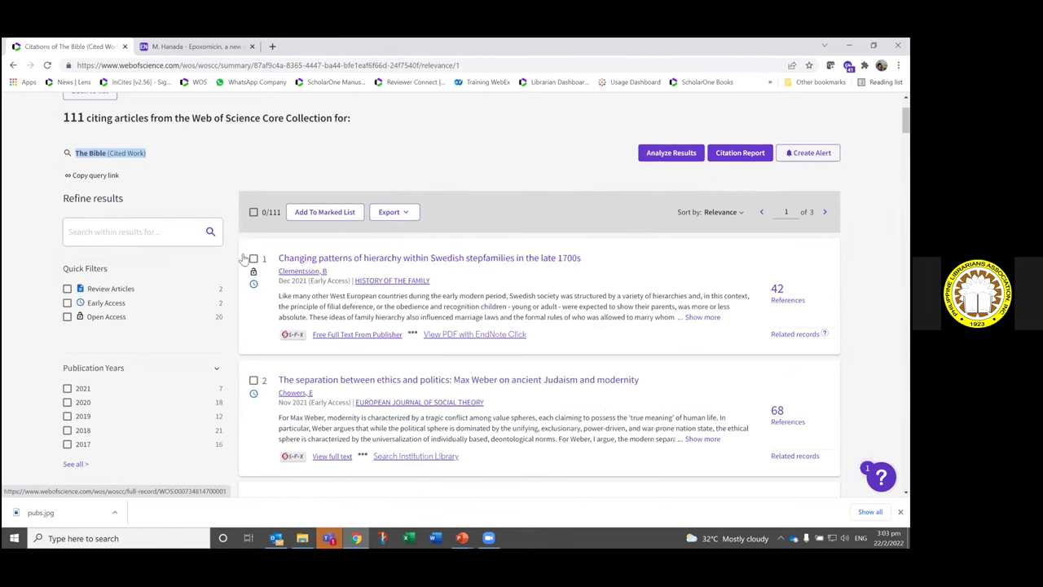
scroll(536, 411, down, 5)
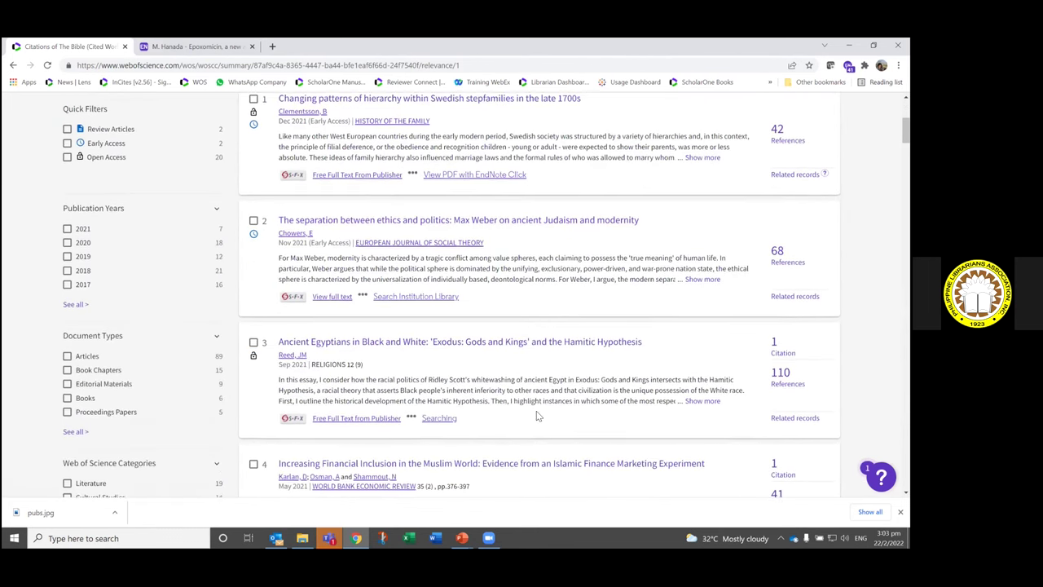
scroll(554, 416, down, 2)
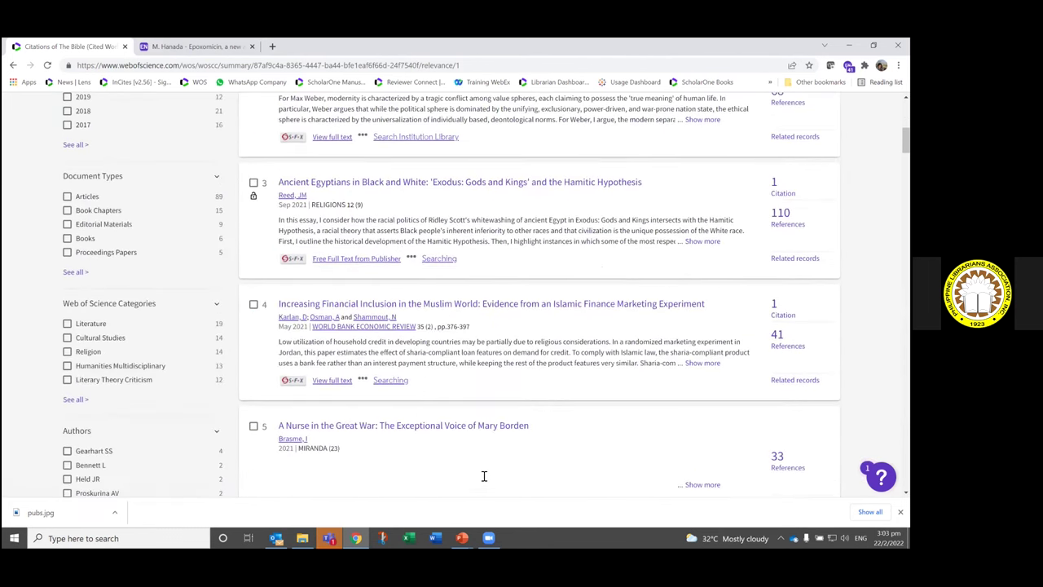
scroll(240, 366, up, 10)
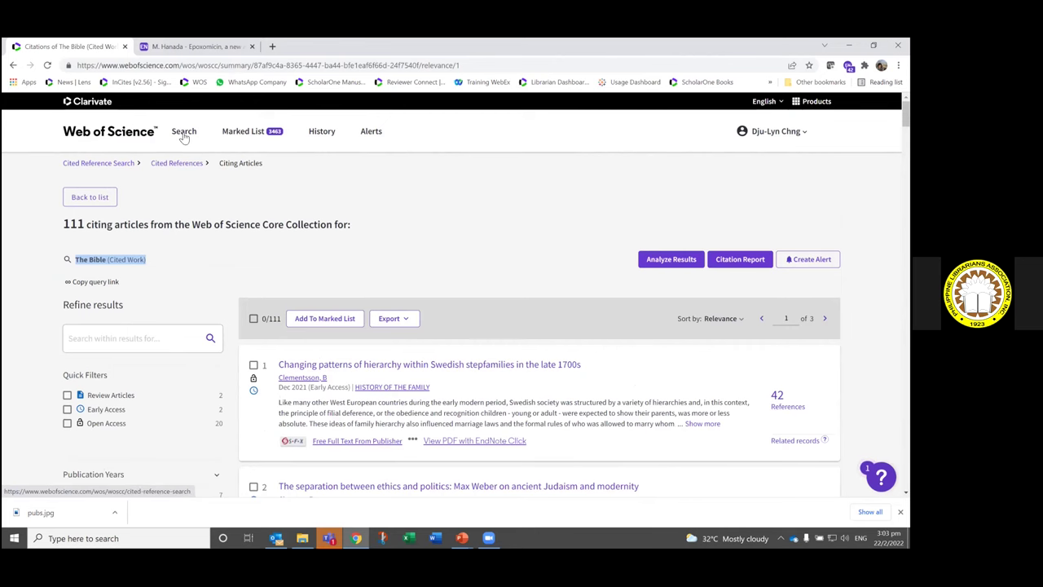
Step: Start a new structure search and run it for the compound name "epoxomicin"
click(119, 139)
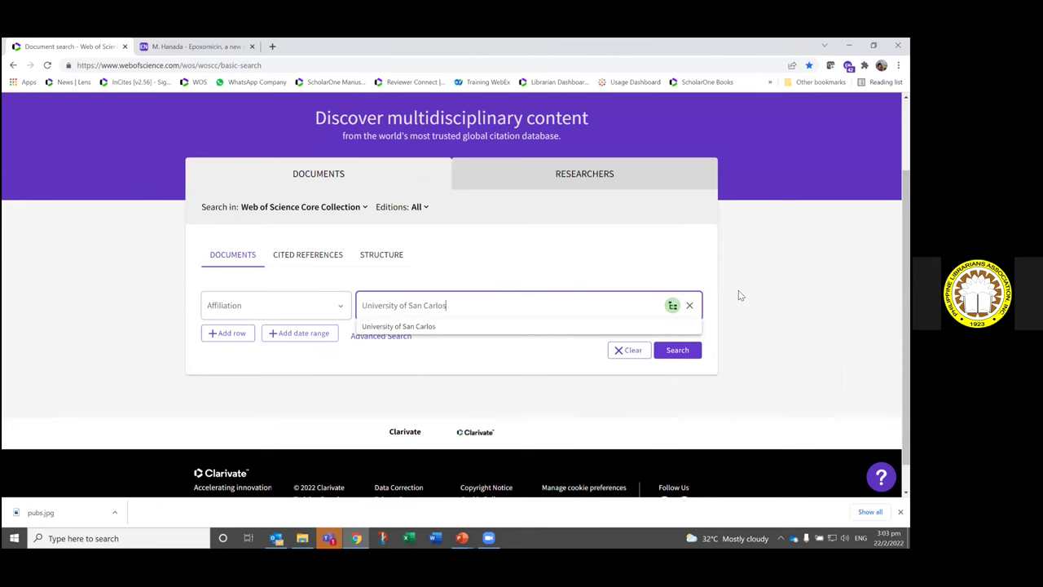
click(619, 259)
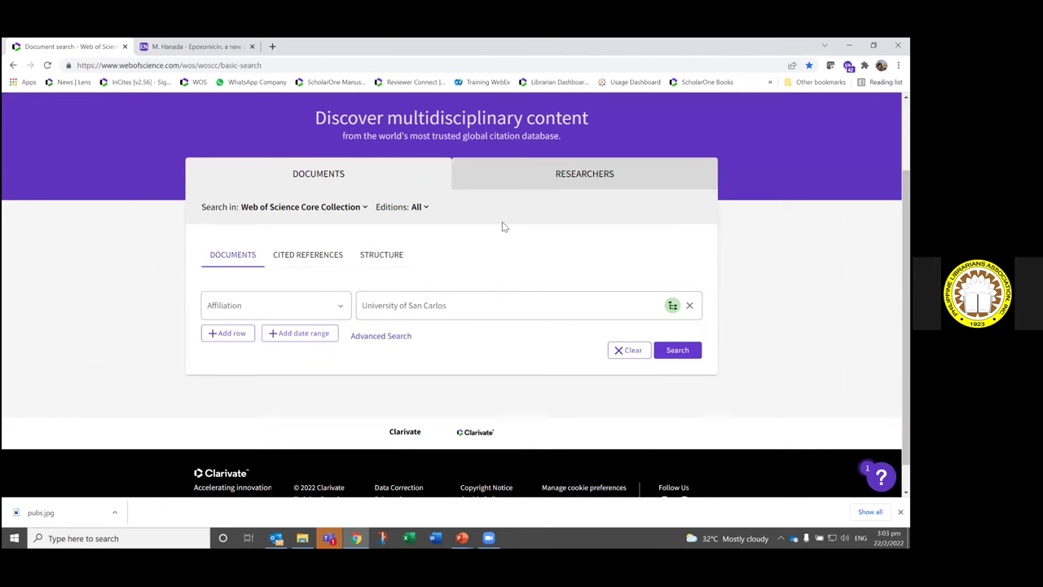
click(397, 261)
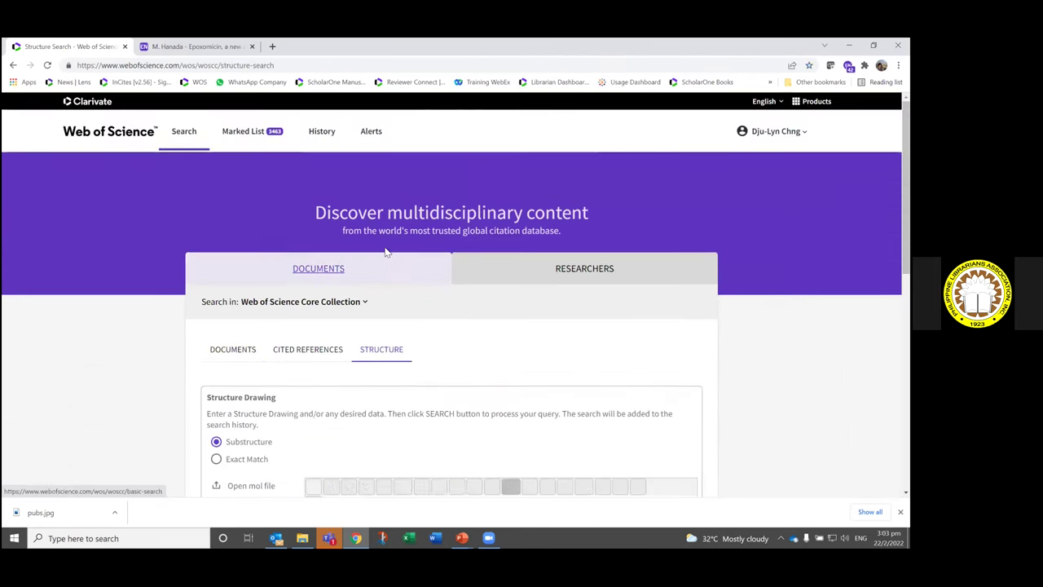
scroll(141, 330, down, 2)
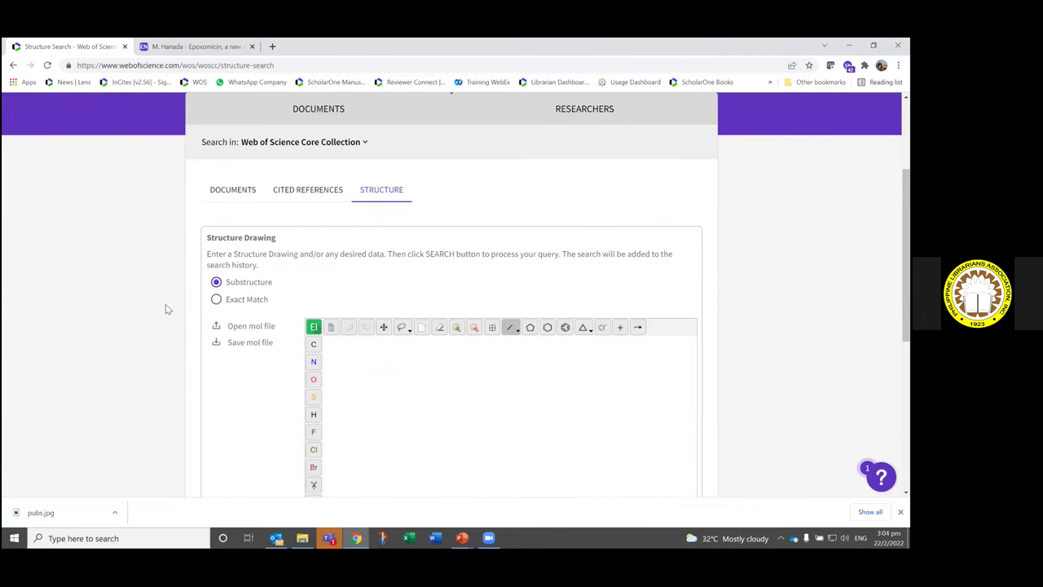
scroll(264, 220, down, 1)
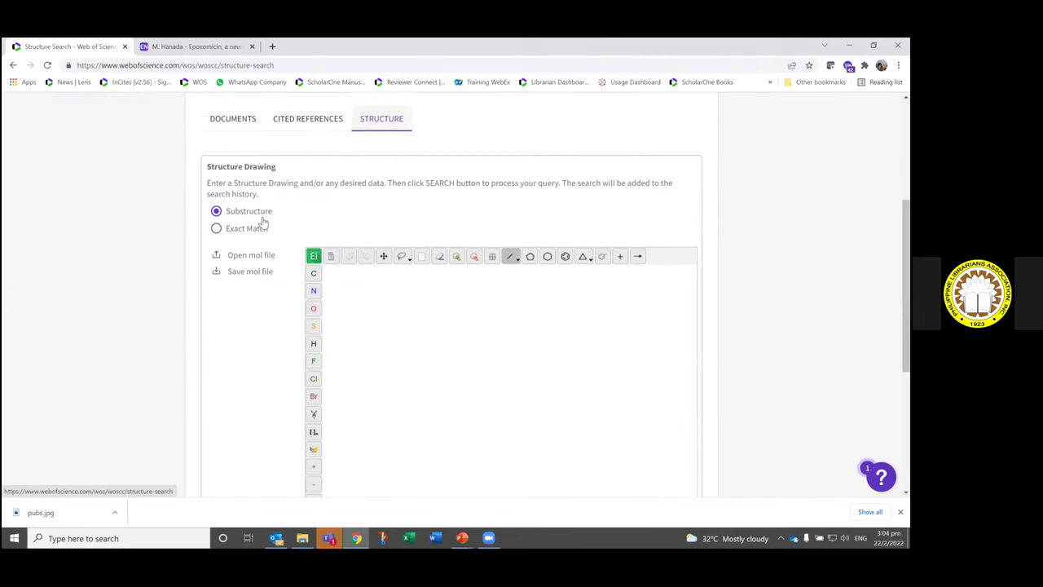
scroll(265, 326, down, 3)
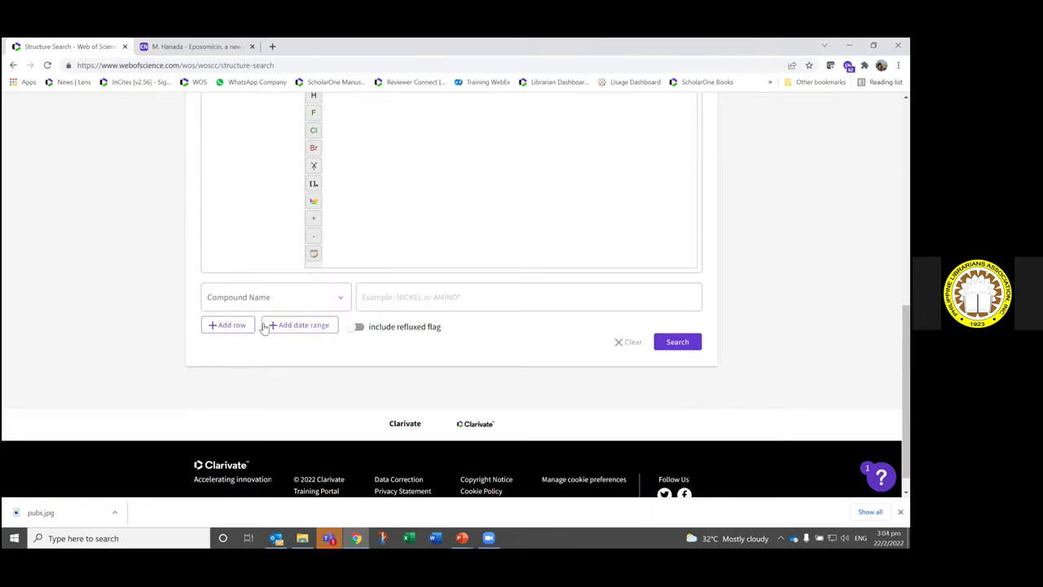
click(421, 296)
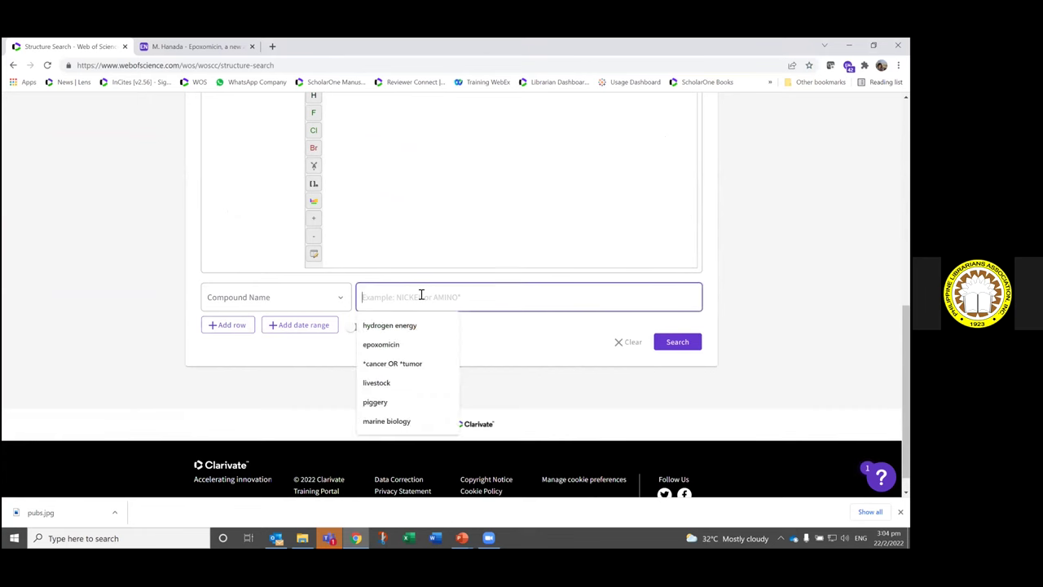
click(399, 345)
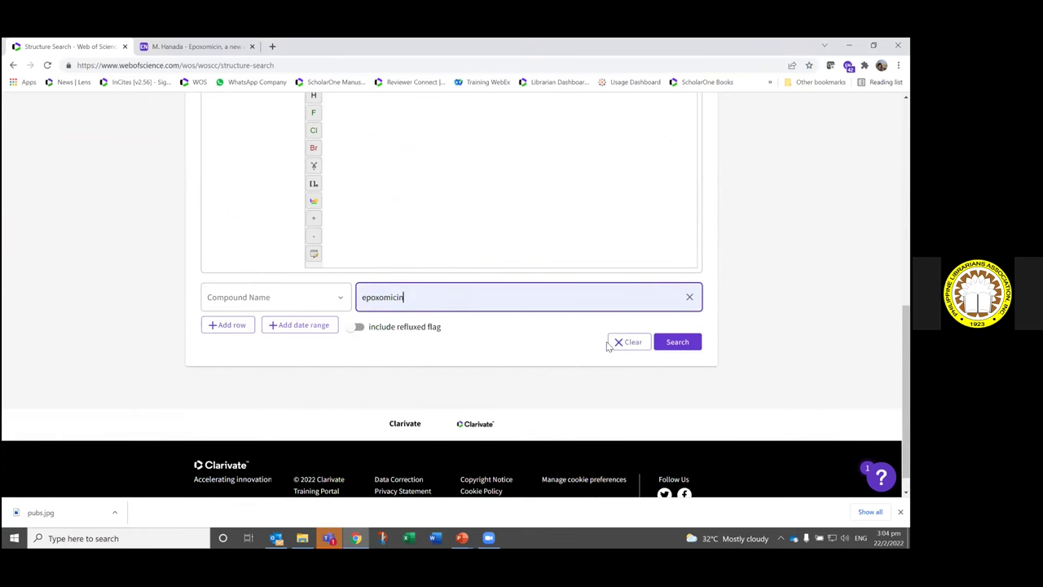
click(676, 342)
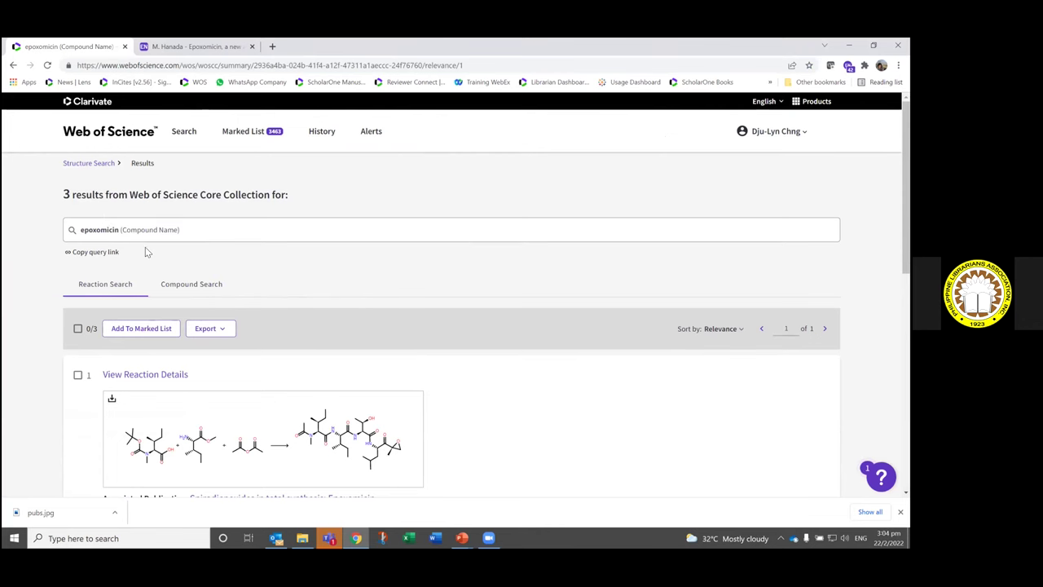
Step: Look through the epoxomicin reaction search results, examining the reaction diagrams and their associated publications
scroll(42, 309, down, 1)
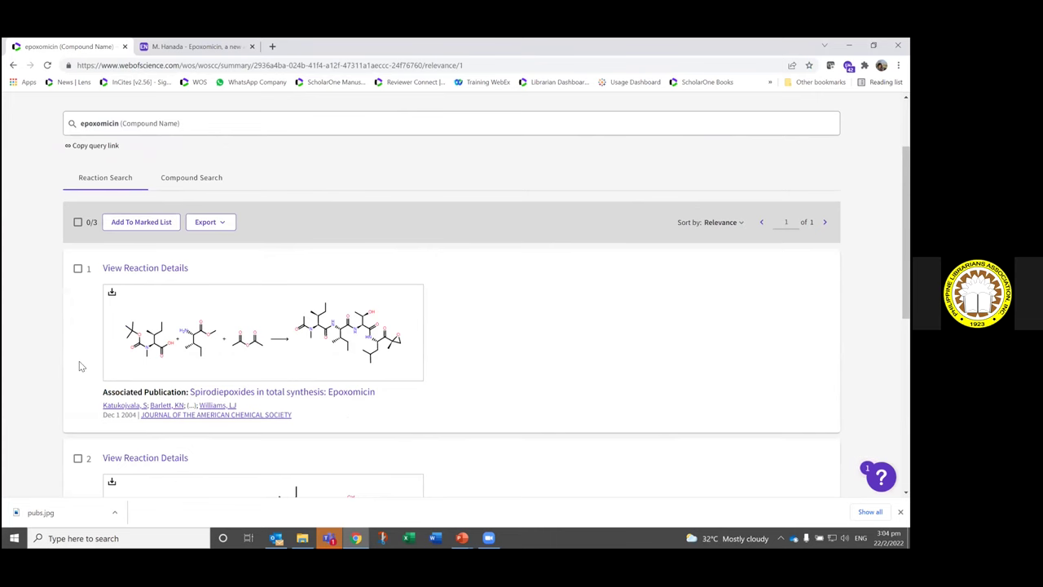
scroll(47, 375, down, 1)
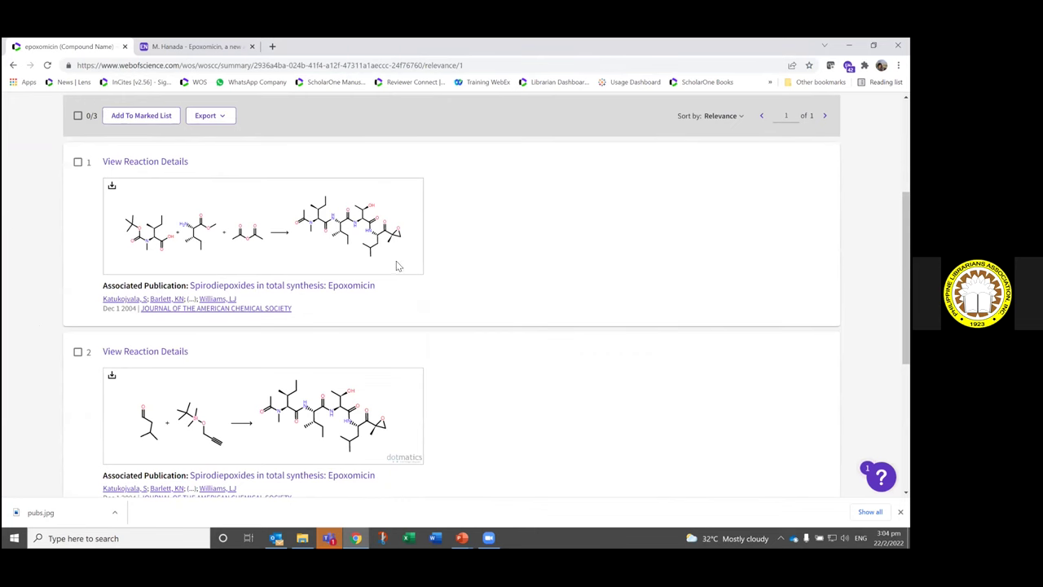
scroll(305, 292, down, 2)
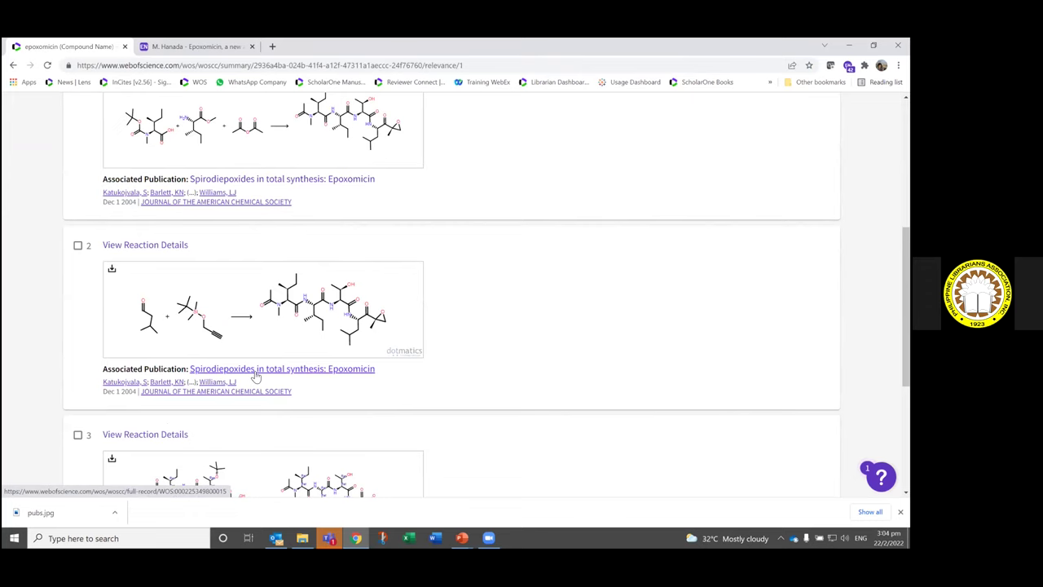
scroll(245, 371, down, 2)
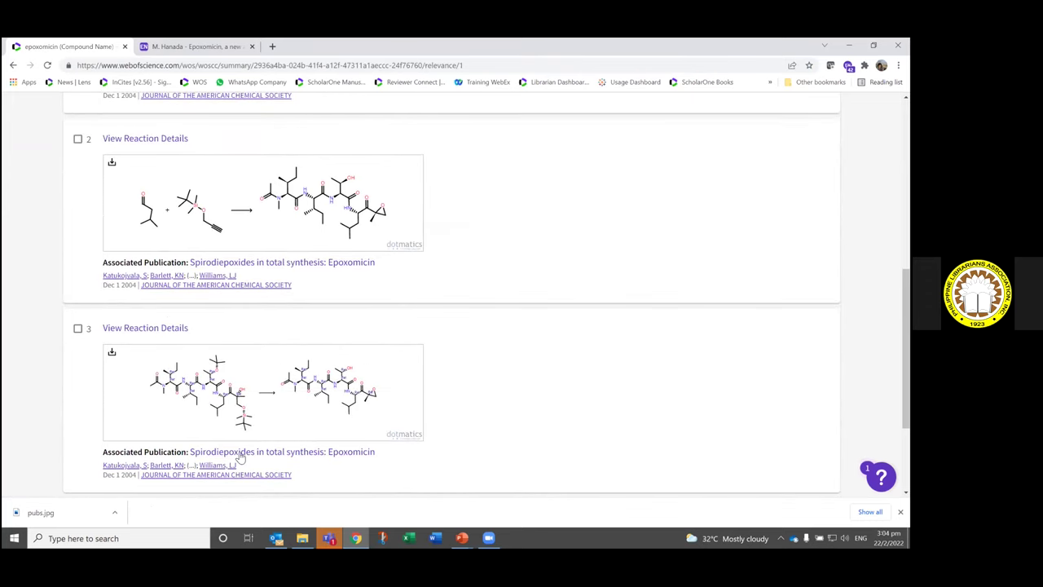
scroll(584, 412, up, 7)
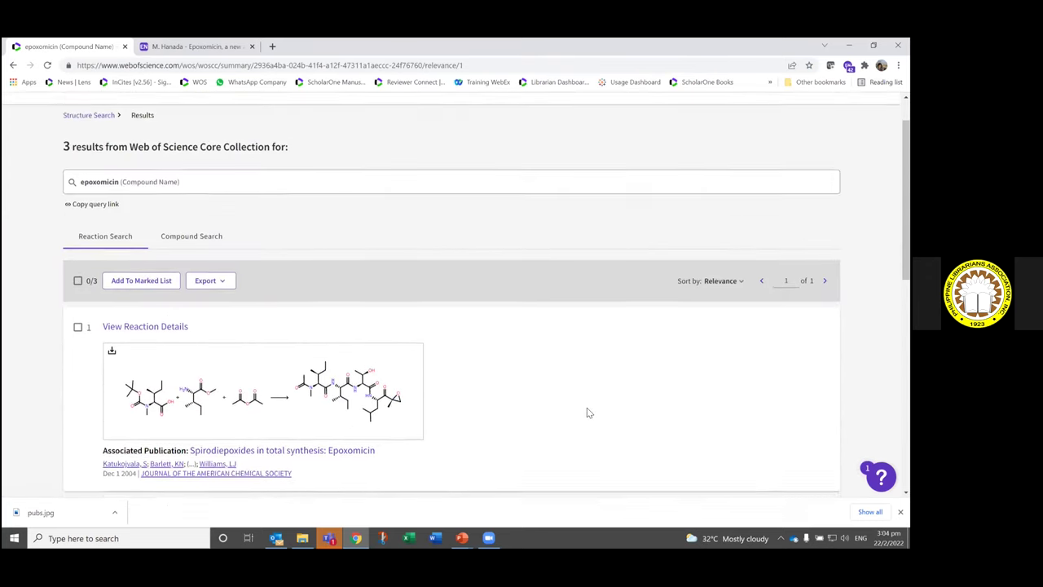
scroll(587, 408, up, 1)
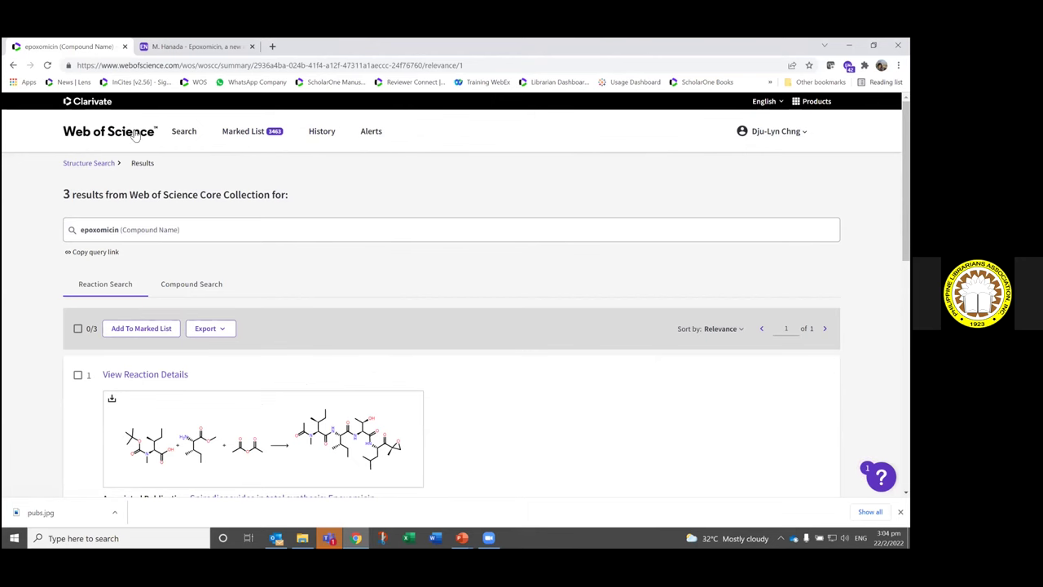
Step: Go to the Advanced Search Query Builder, check the session queries and clear the existing hydrogen energy query from the query preview
click(110, 132)
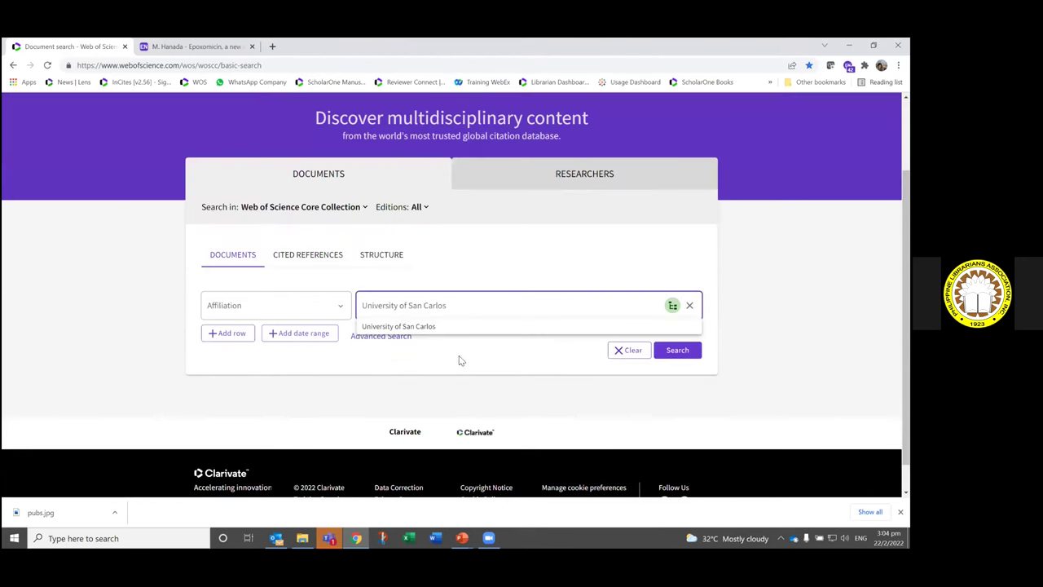
click(392, 337)
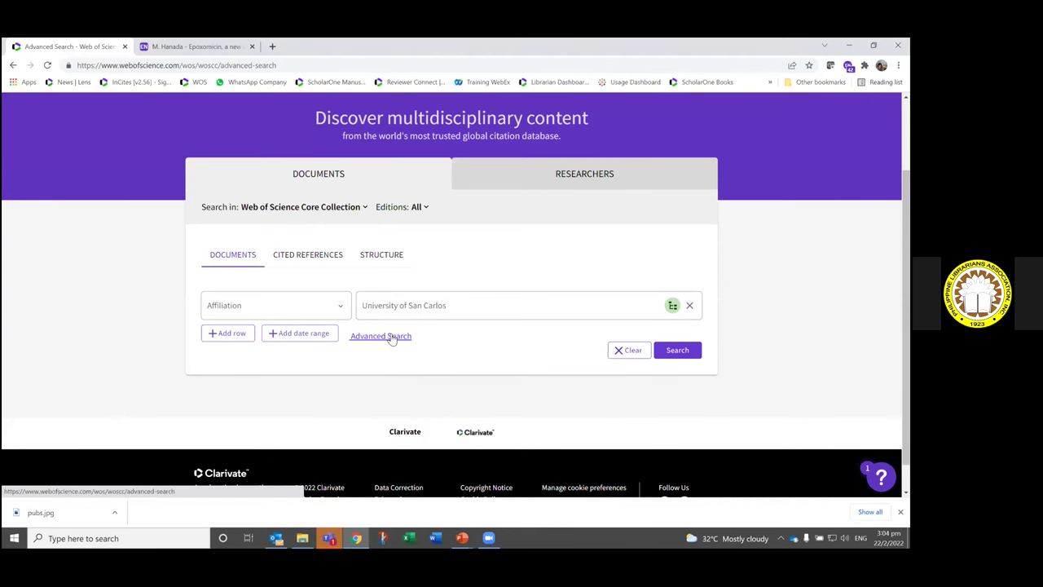
scroll(414, 394, down, 4)
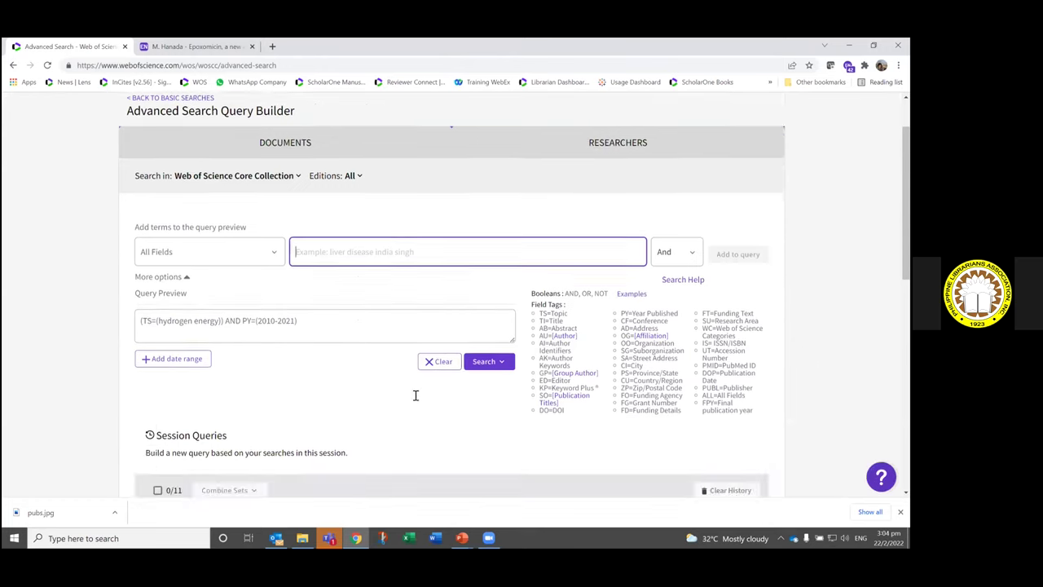
scroll(117, 355, down, 1)
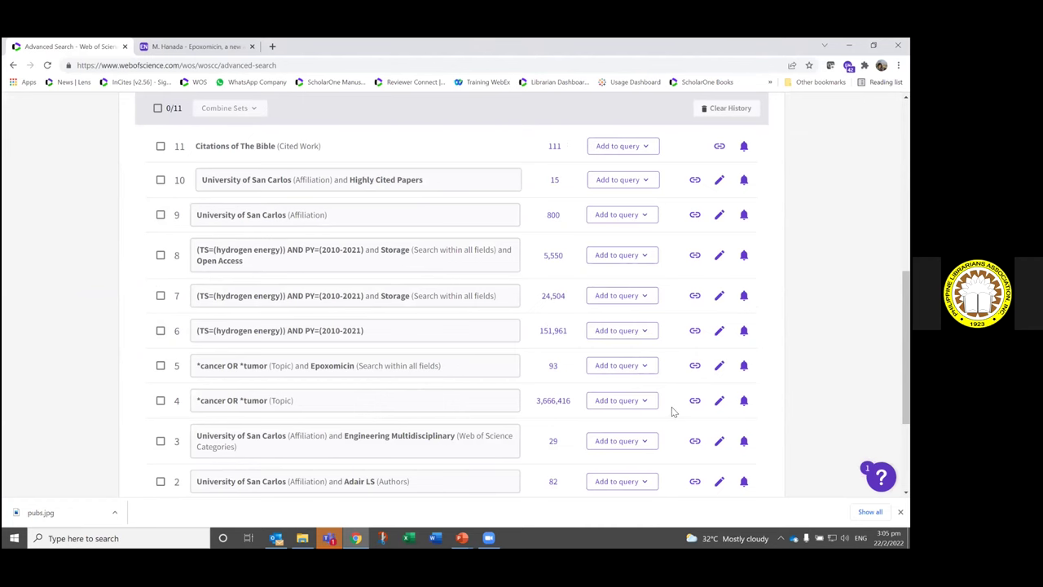
click(649, 375)
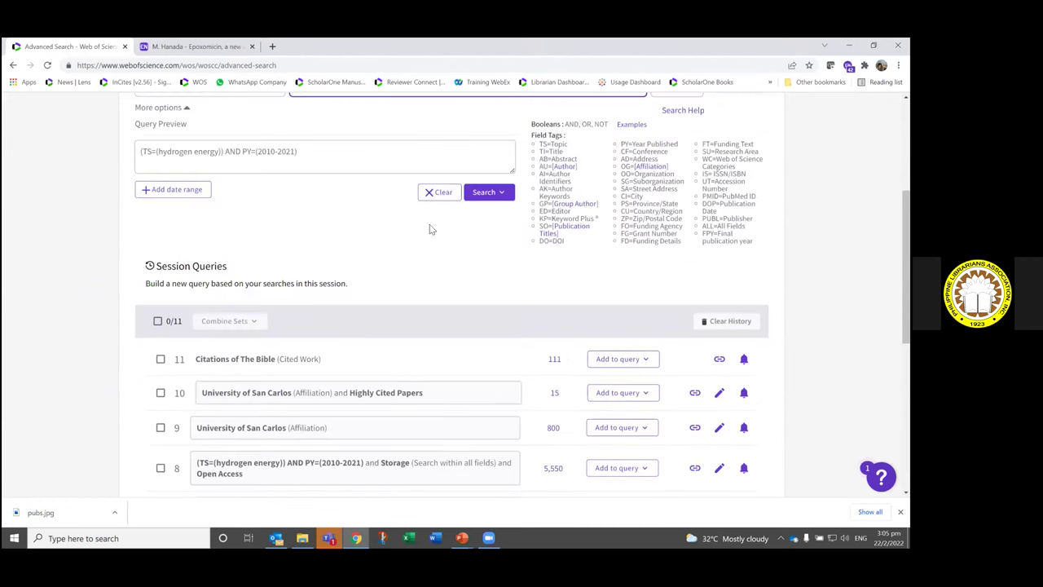
click(446, 193)
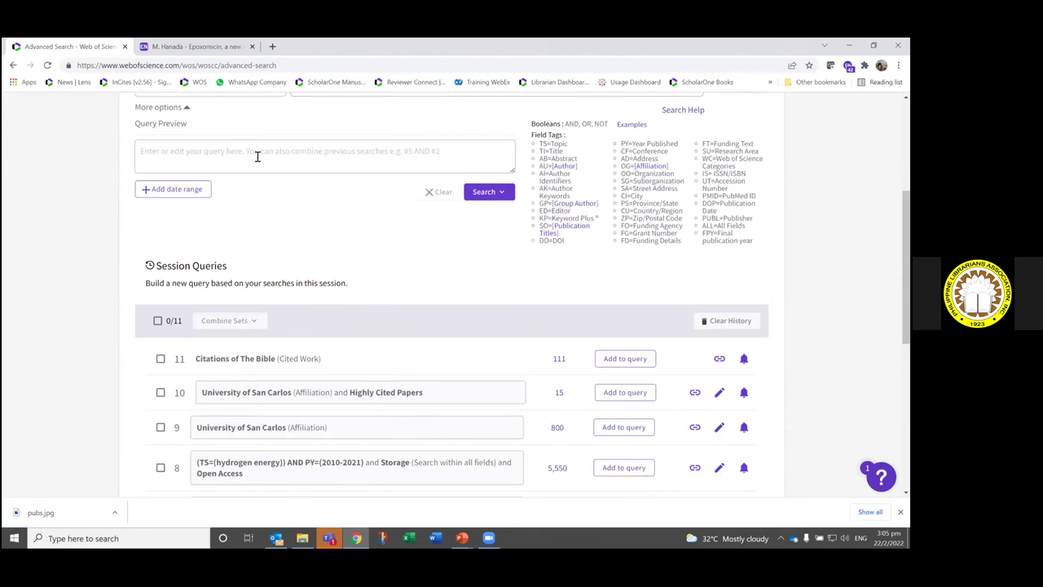
Step: Add session query 9 (University of San Carlos affiliation) to the query preview, plus session query 6 (hydrogen energy, 2010-2021) with NOT
scroll(561, 395, down, 2)
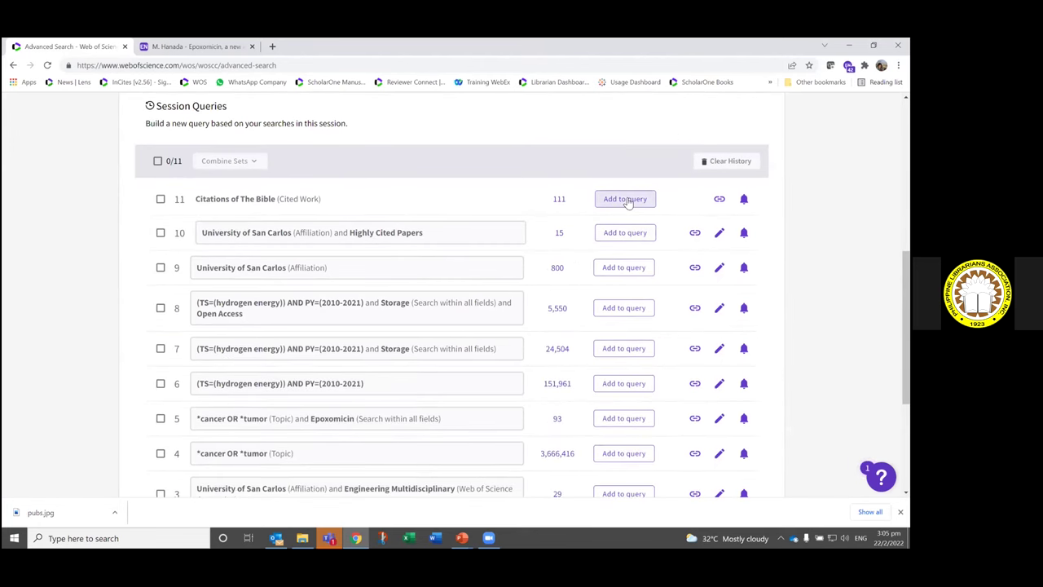
click(614, 274)
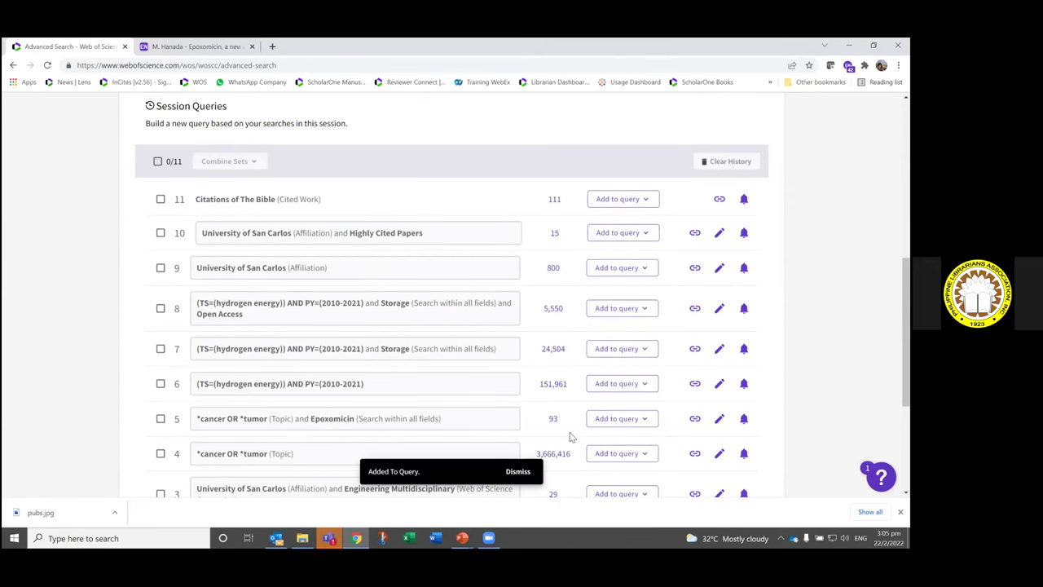
scroll(559, 392, down, 1)
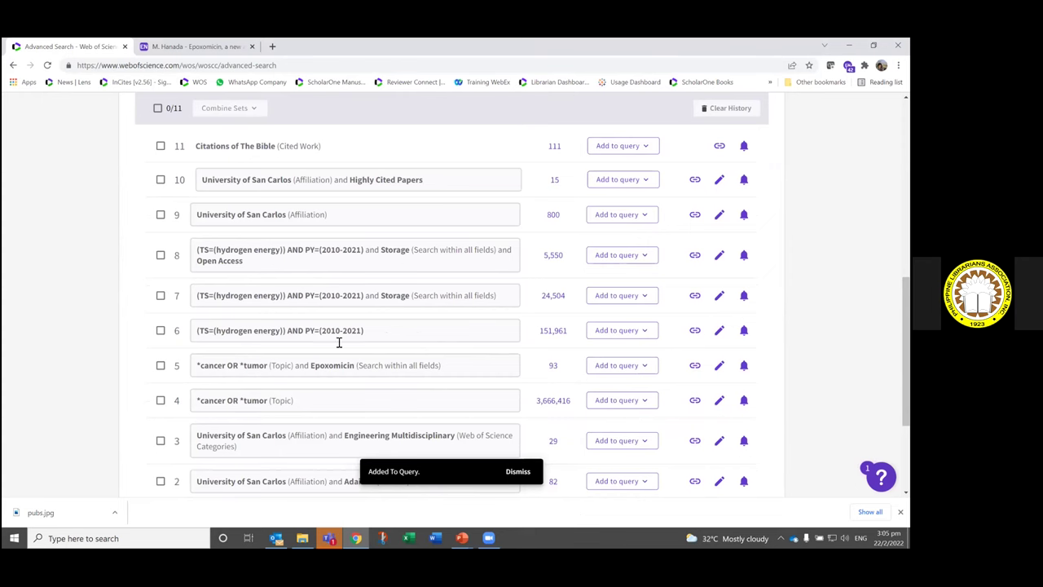
click(613, 331)
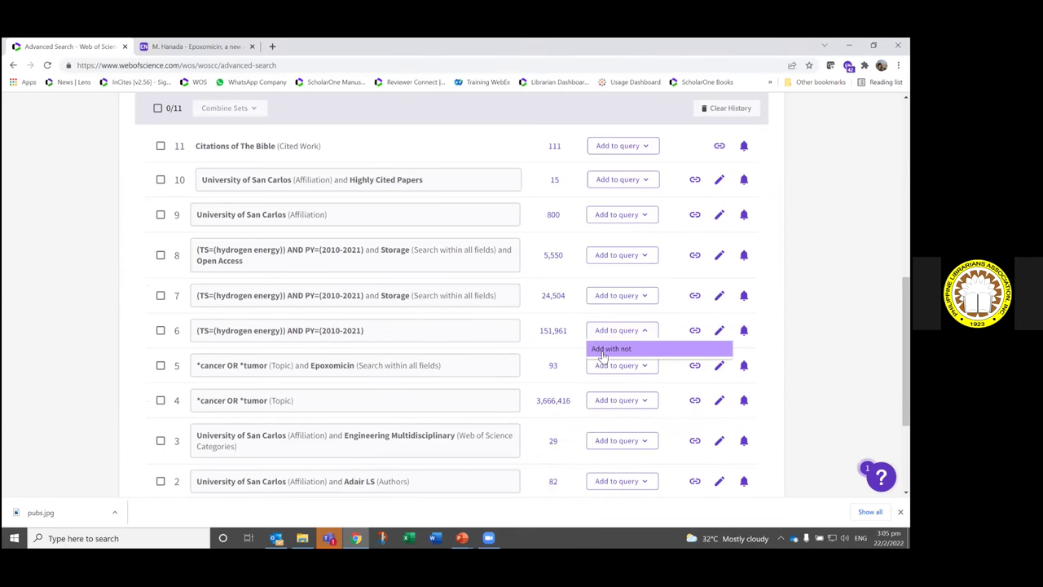
click(649, 330)
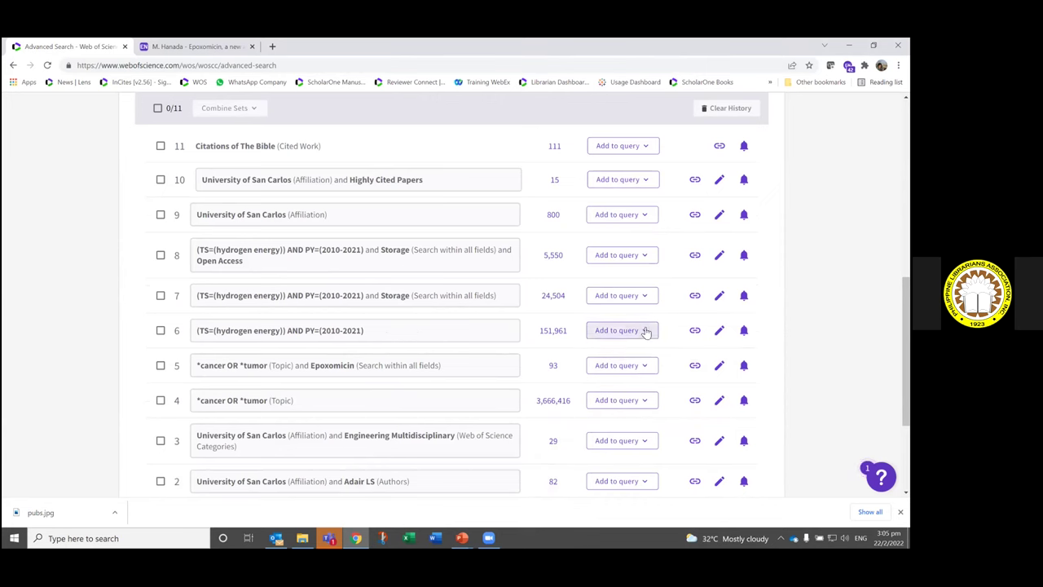
click(641, 331)
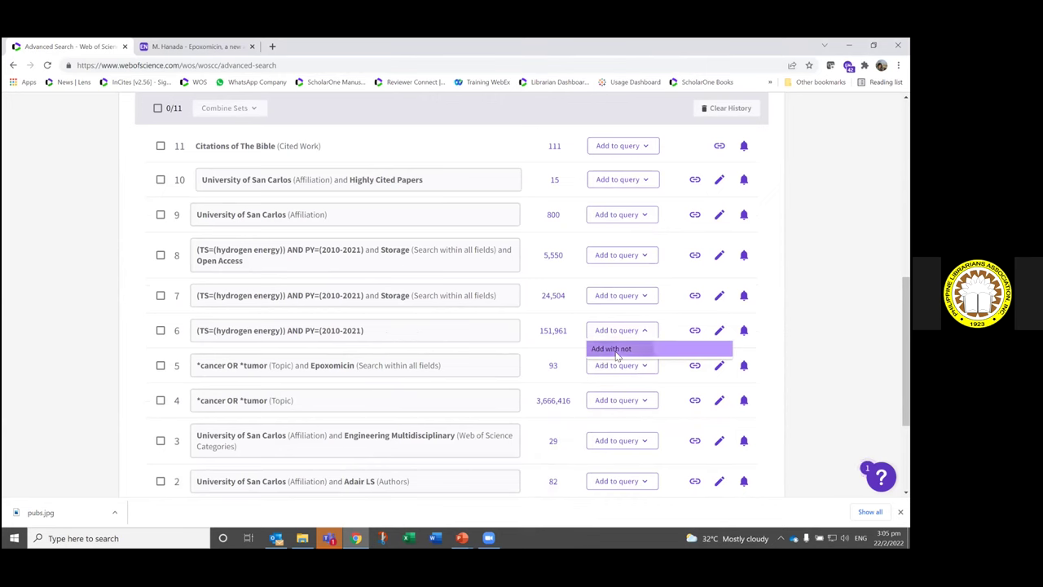
click(623, 348)
scroll(471, 424, up, 5)
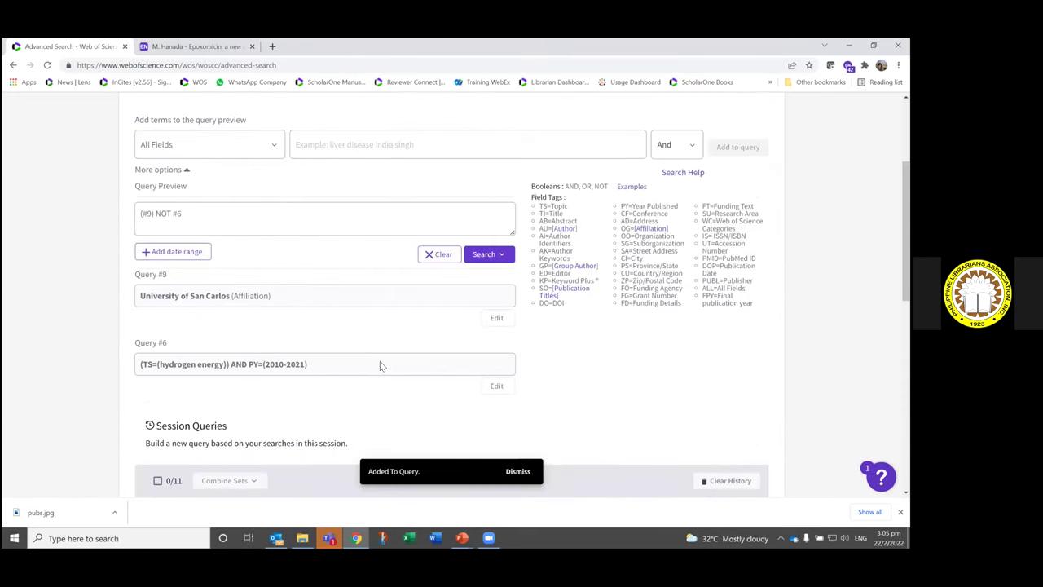
Step: Change the operator in the query preview to AND so it reads "(#9) AND #6", and run the search
double_click(166, 215)
text(AND)
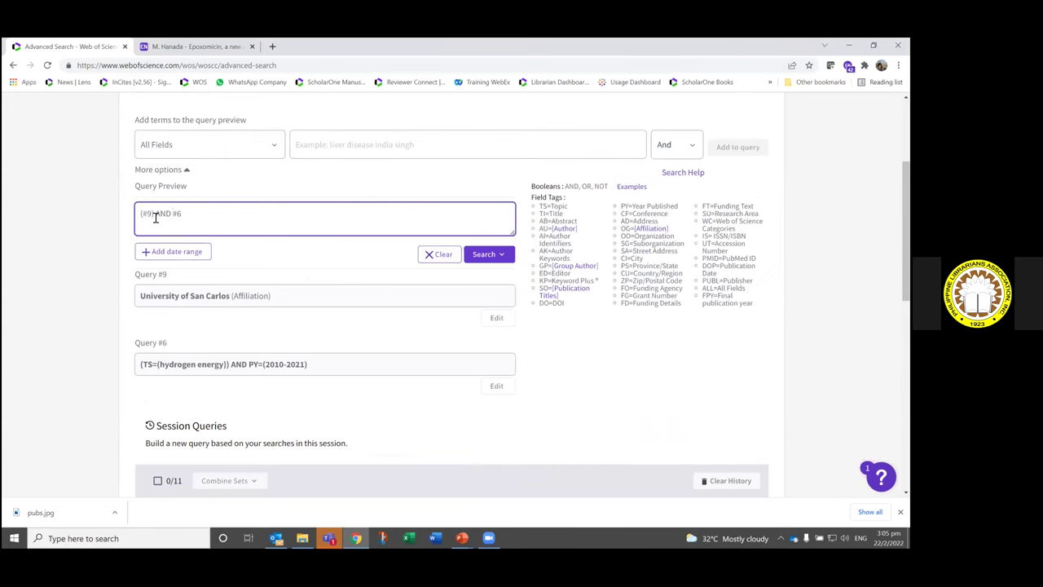
click(485, 254)
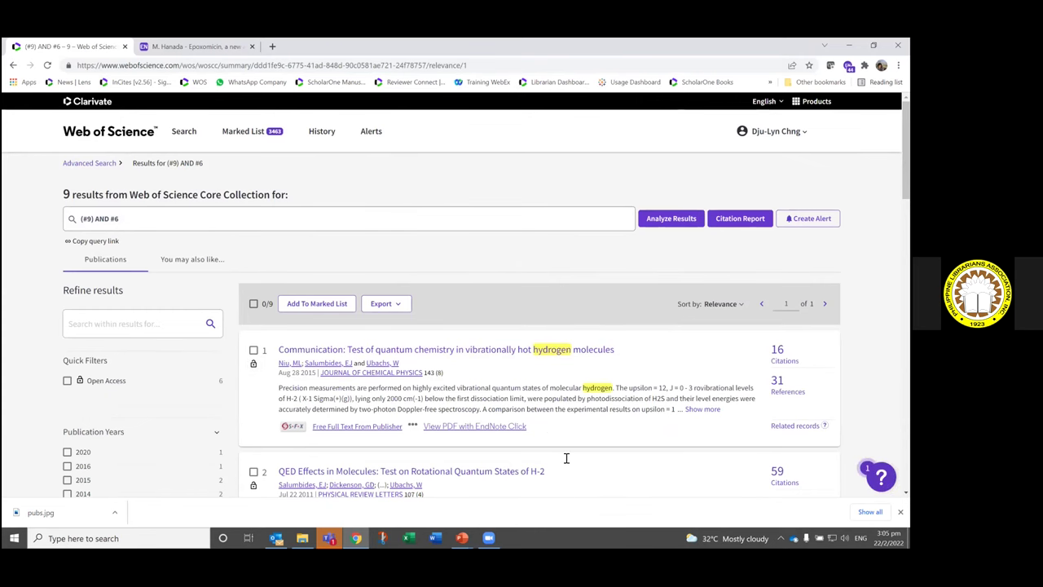
Step: Browse the combined query's results and the refinement categories, and return to the start of the results page
scroll(566, 458, down, 3)
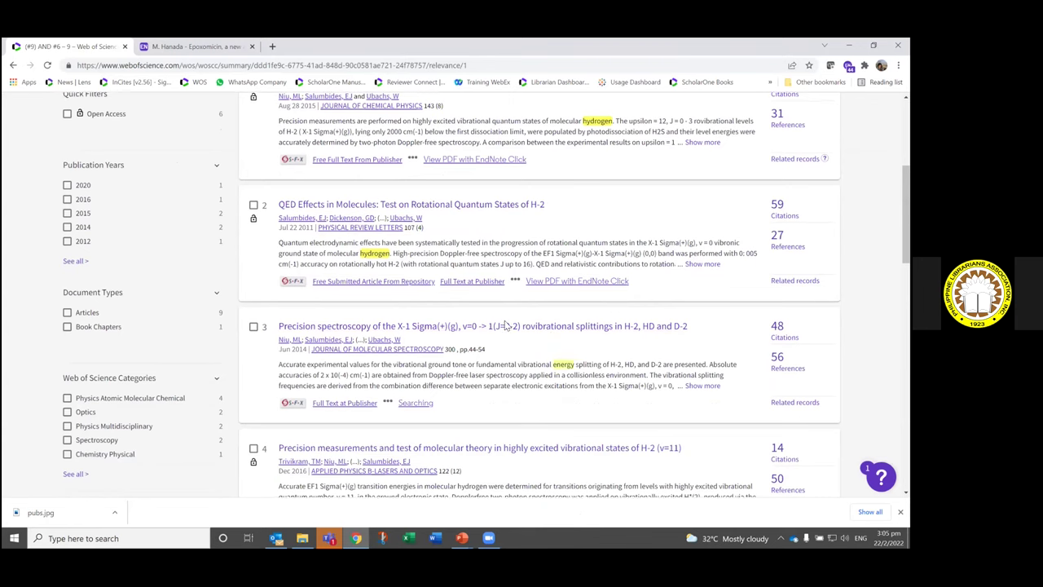
scroll(481, 322, down, 3)
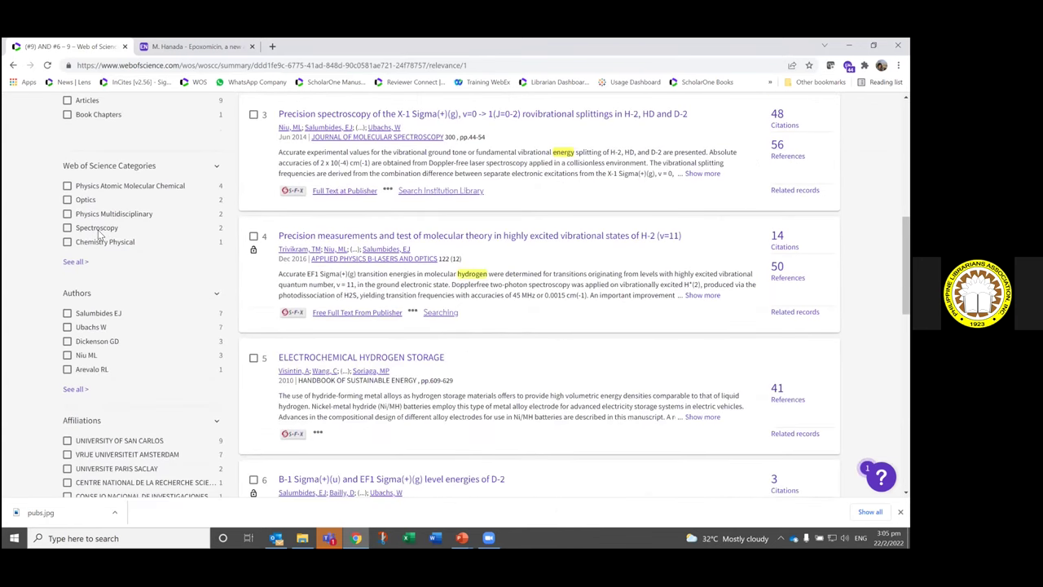
scroll(98, 234, up, 1)
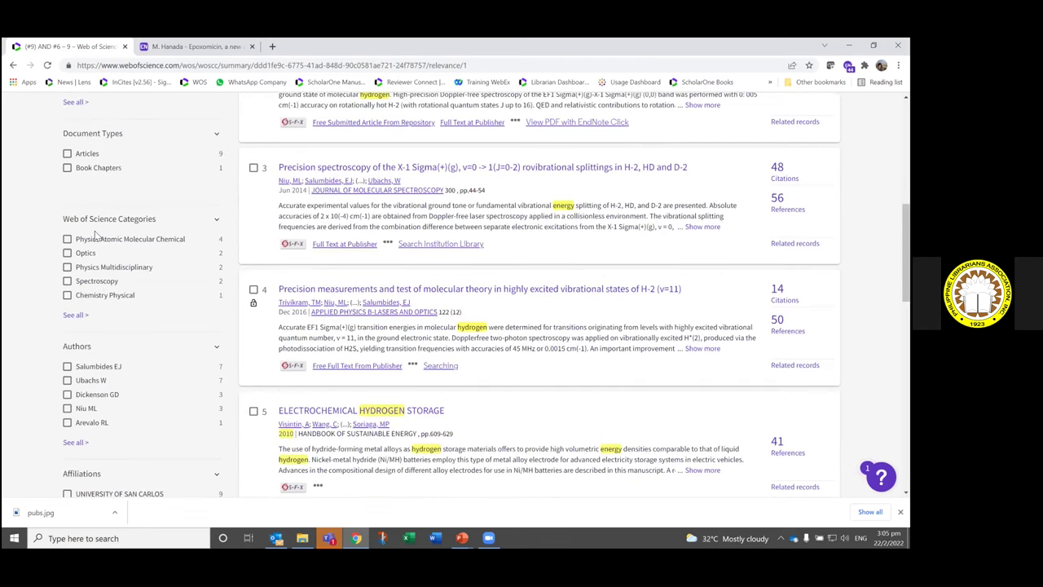
scroll(345, 217, up, 6)
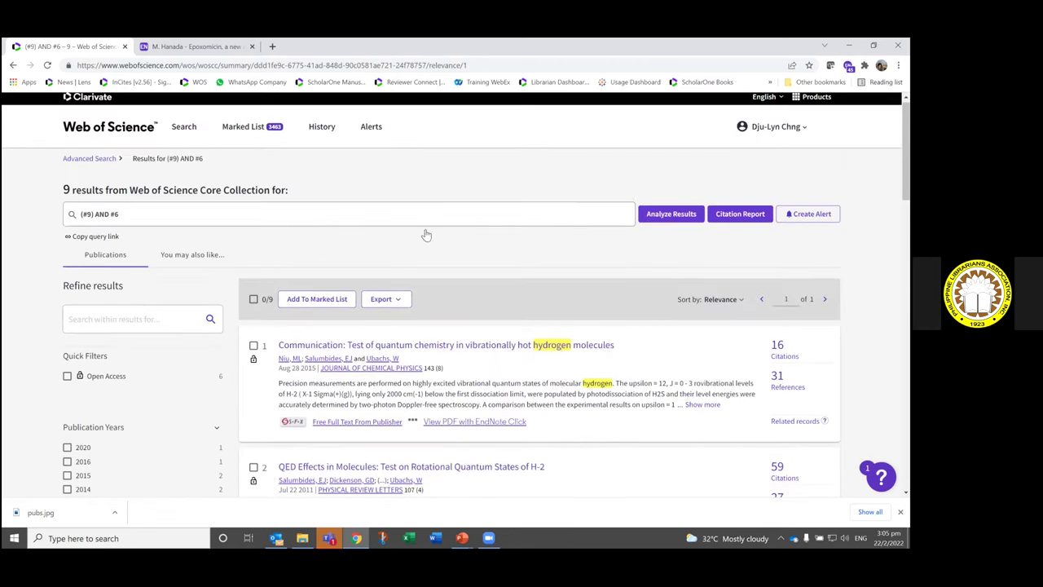
scroll(624, 186, up, 1)
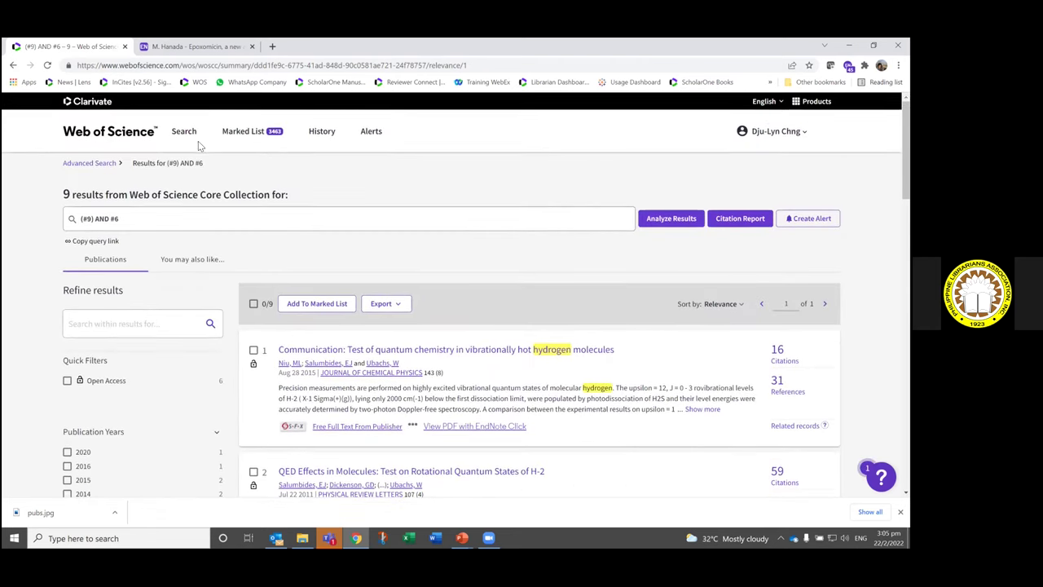
Step: Return to the search page, switch to the Researchers search and run a Name Search with the author's last name and first names
click(99, 138)
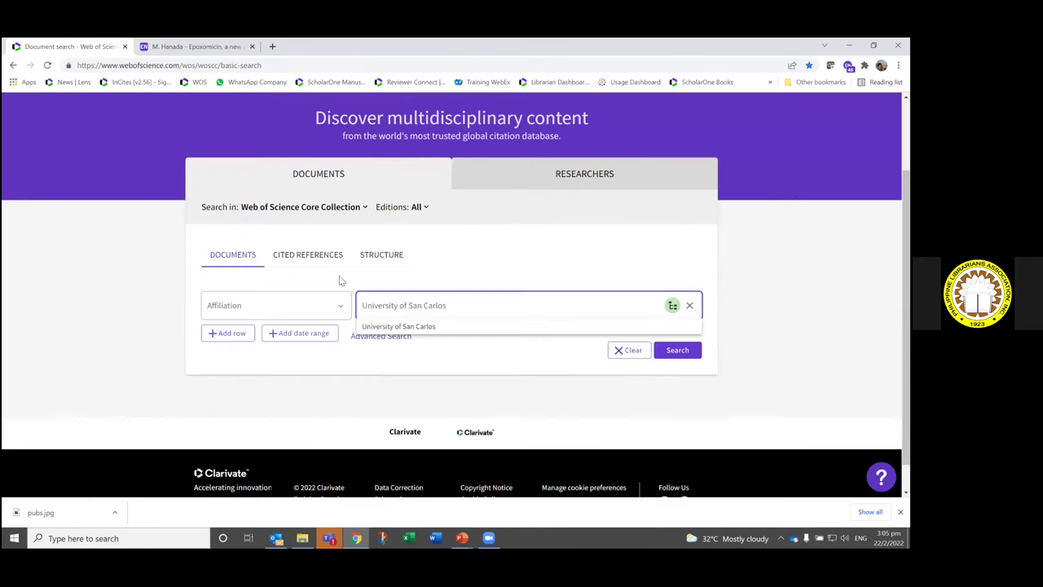
click(169, 317)
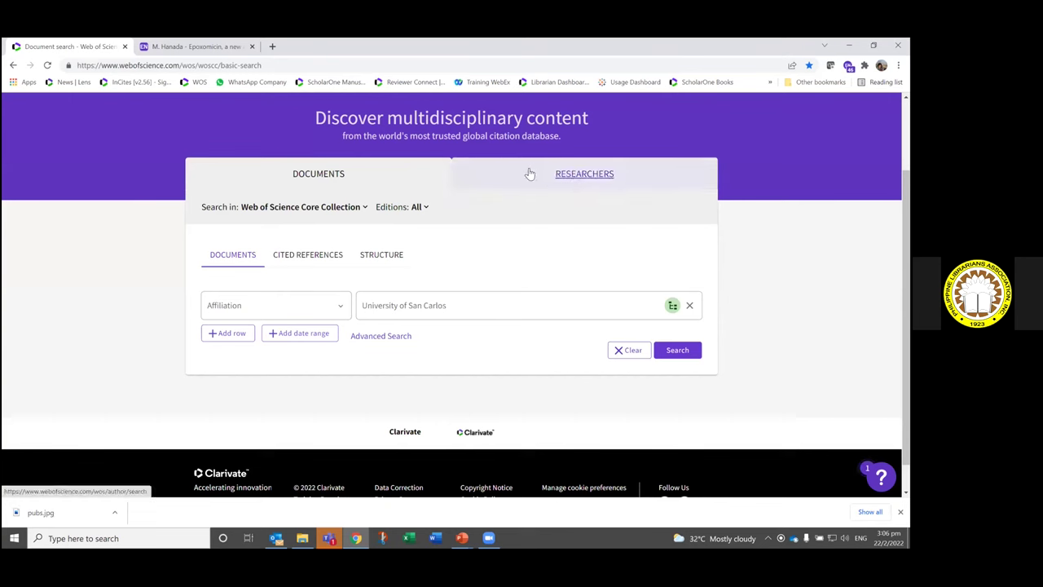
click(585, 175)
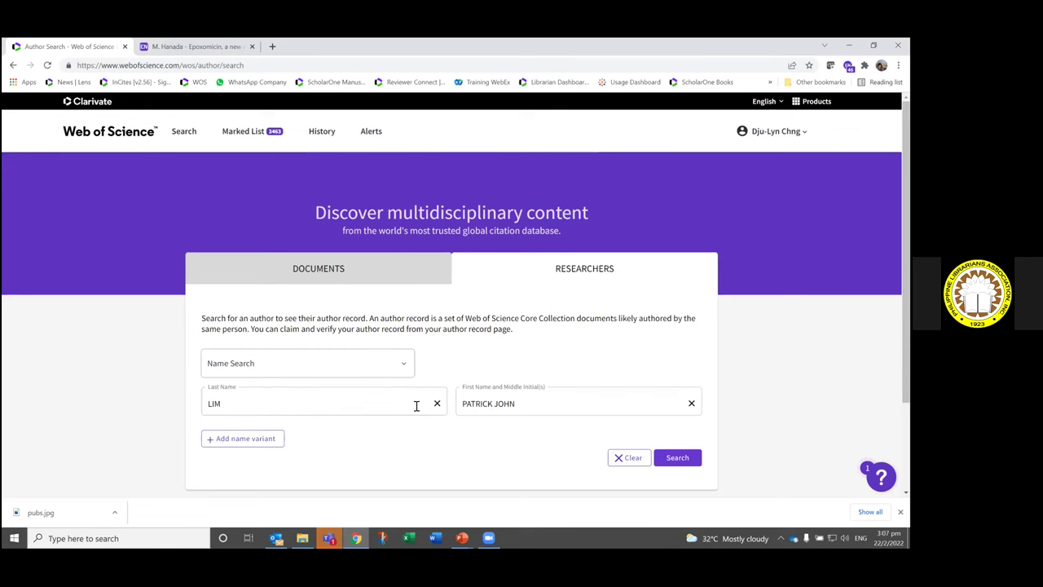
click(678, 459)
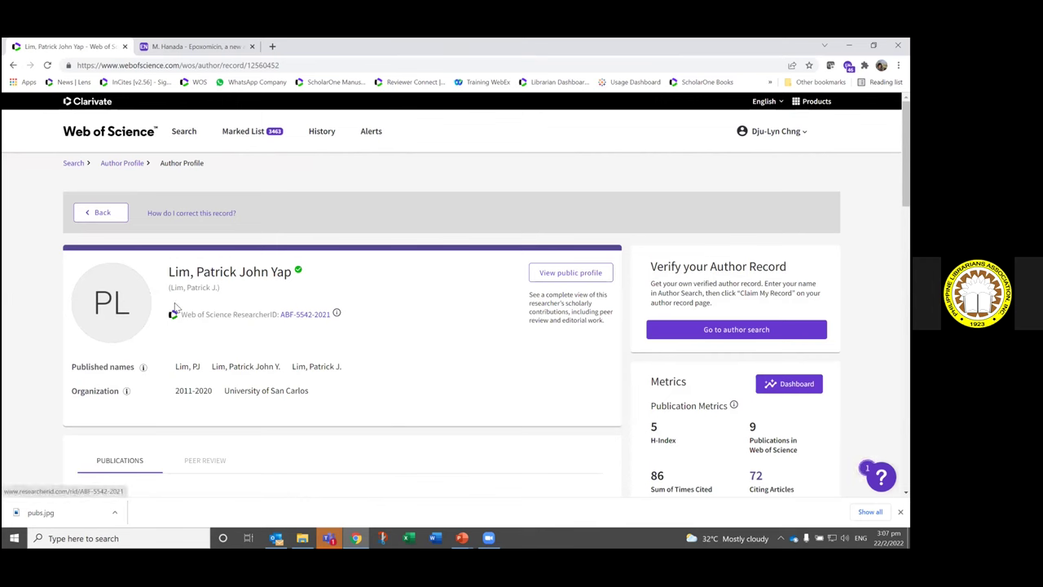
Step: Check the verification notice on the author's record, close it and highlight the Web of Science ResearcherID
click(298, 272)
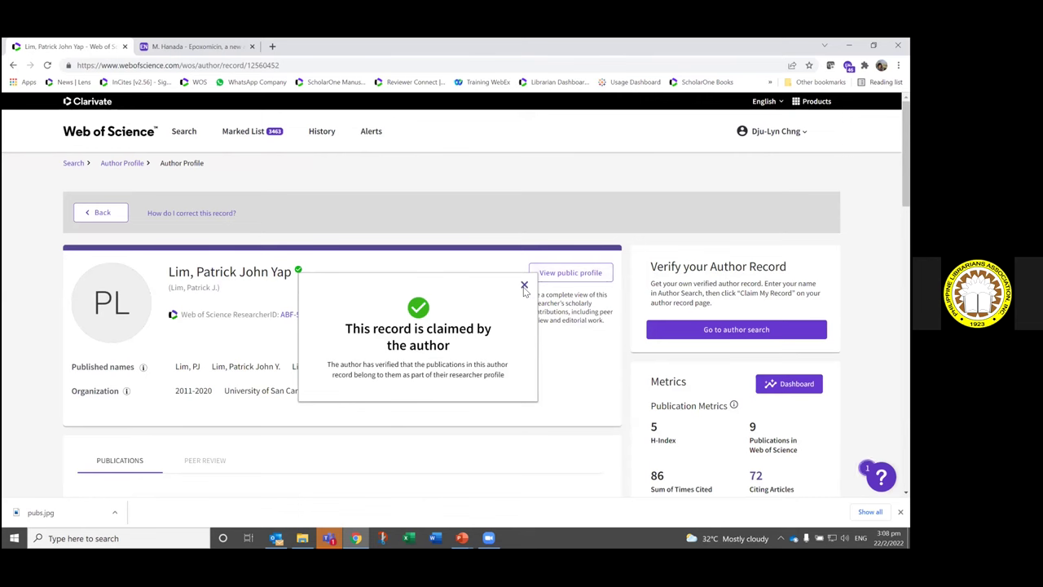
click(524, 285)
drag(280, 314, 331, 316)
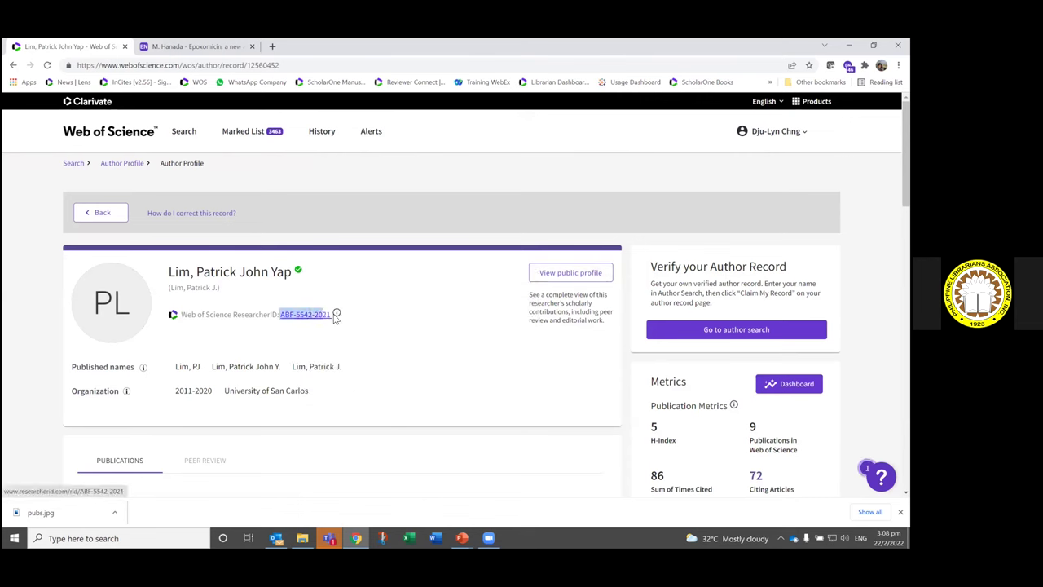
click(262, 345)
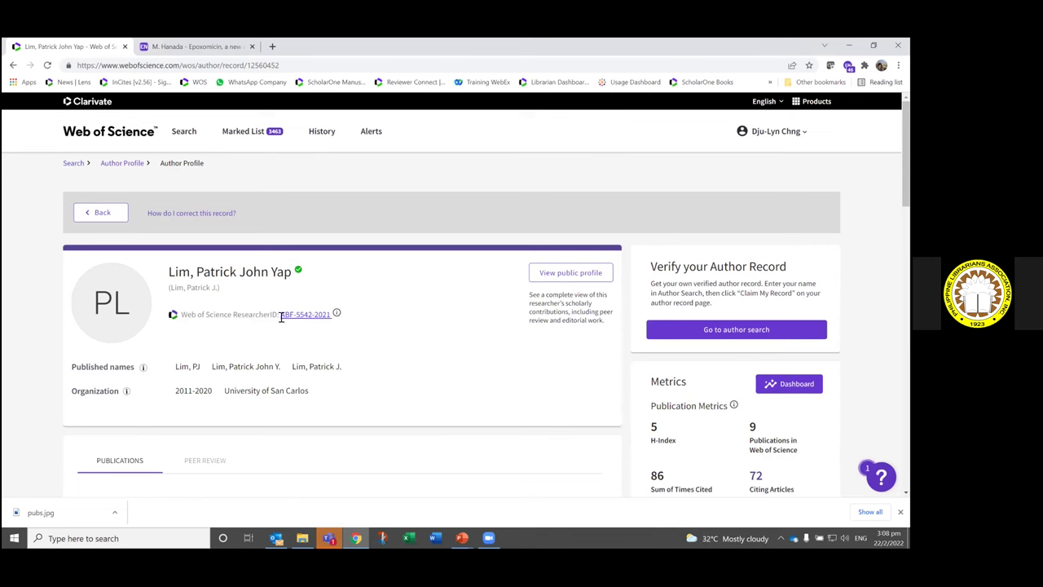
Step: Highlight the author's organization details, view the public profile on Publons and return to the Web of Science author record
scroll(274, 321, down, 1)
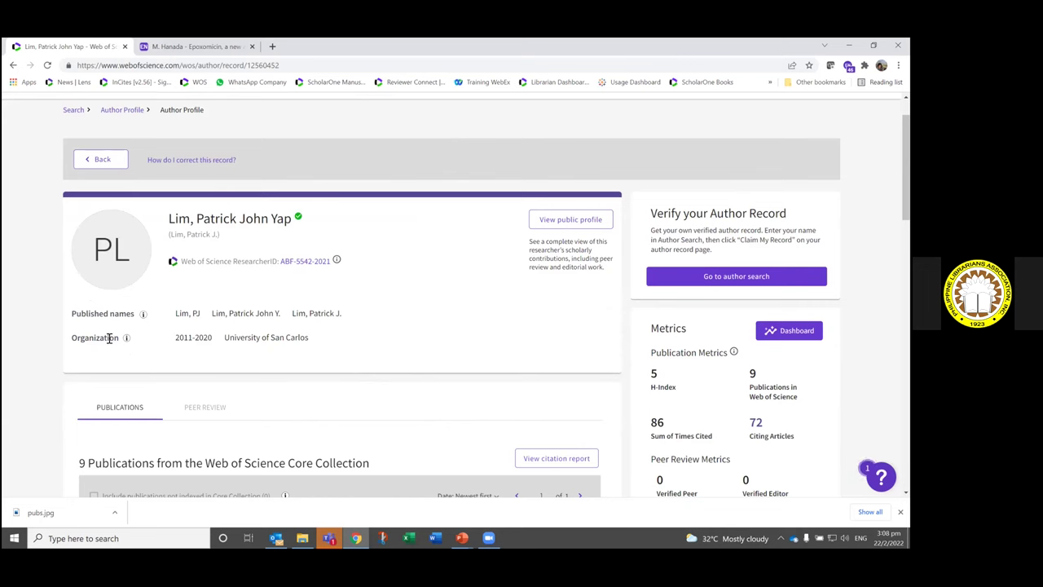
triple_click(285, 343)
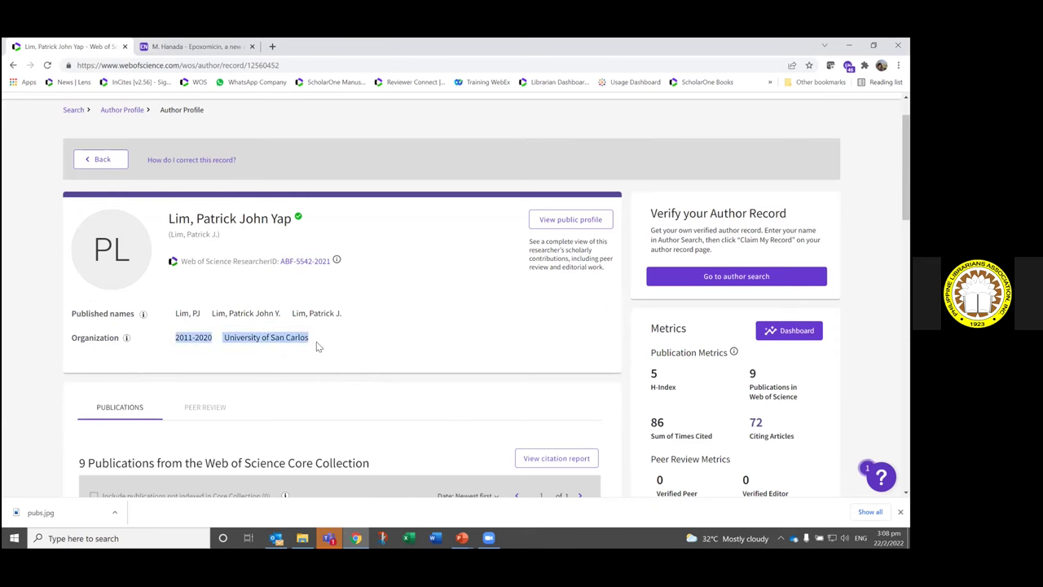
scroll(210, 349, down, 1)
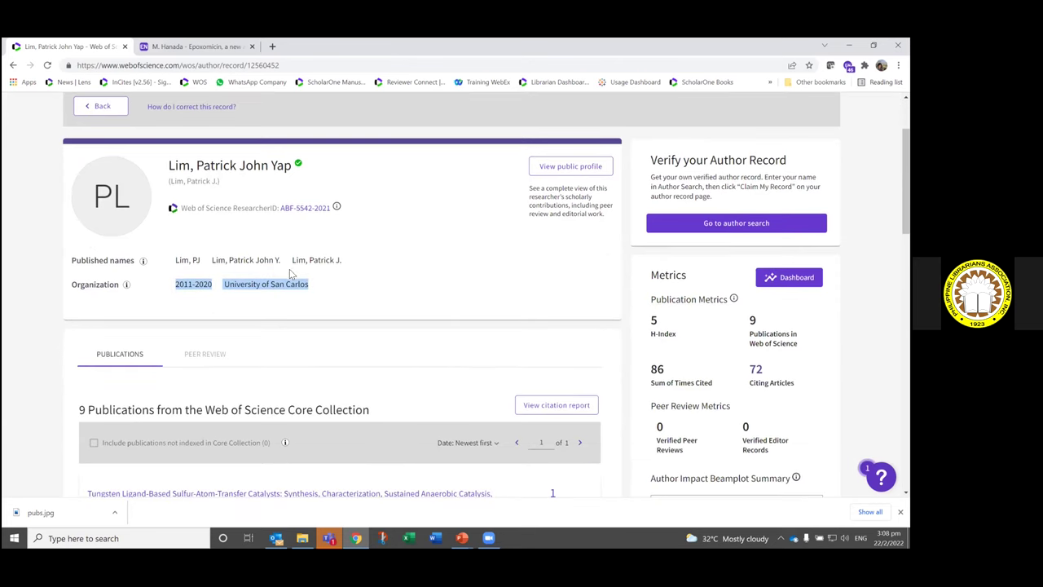
scroll(382, 253, down, 1)
scroll(569, 207, up, 1)
scroll(569, 207, up, 1)
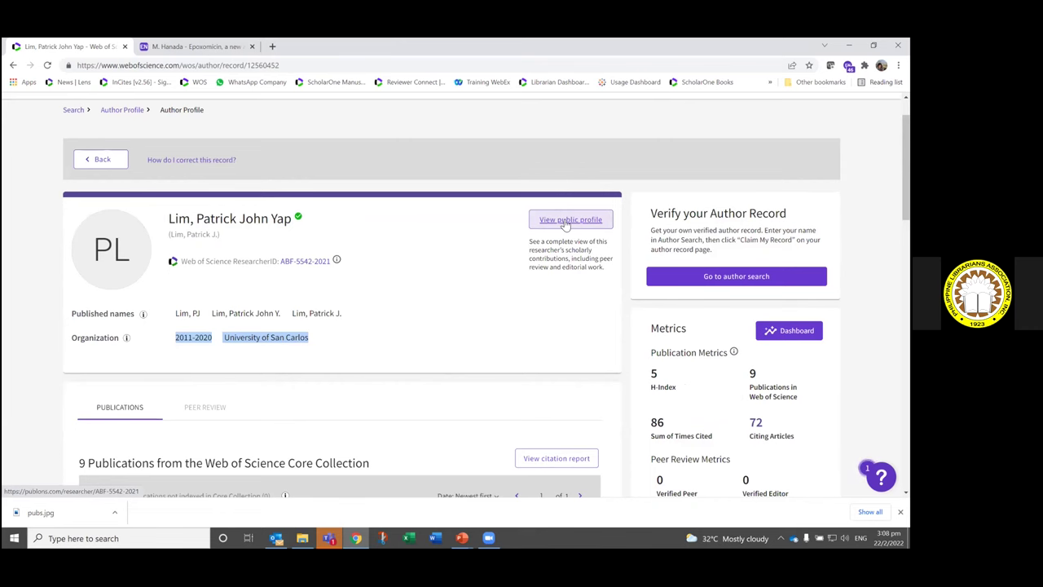
click(565, 221)
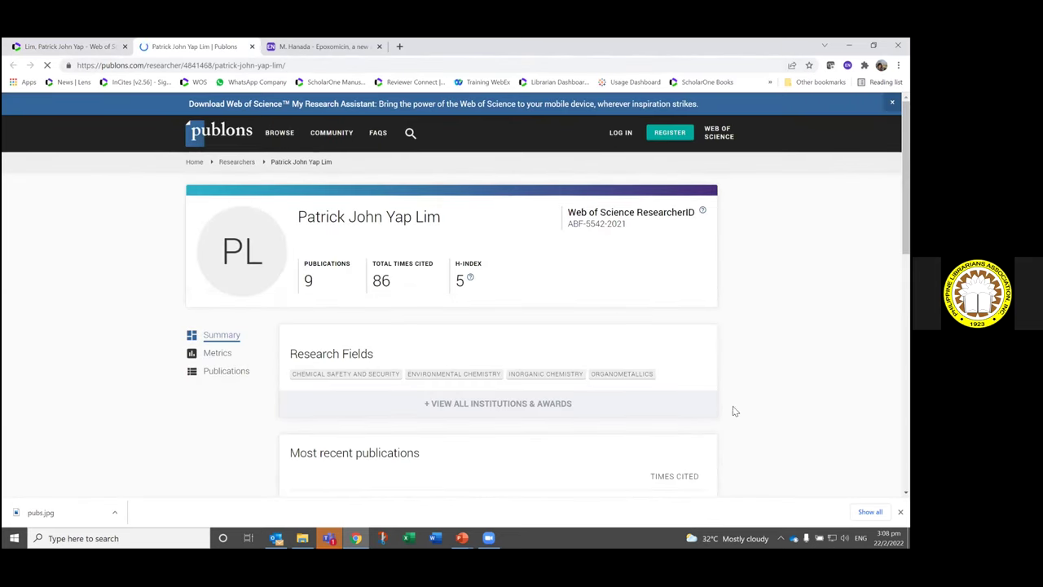
click(71, 47)
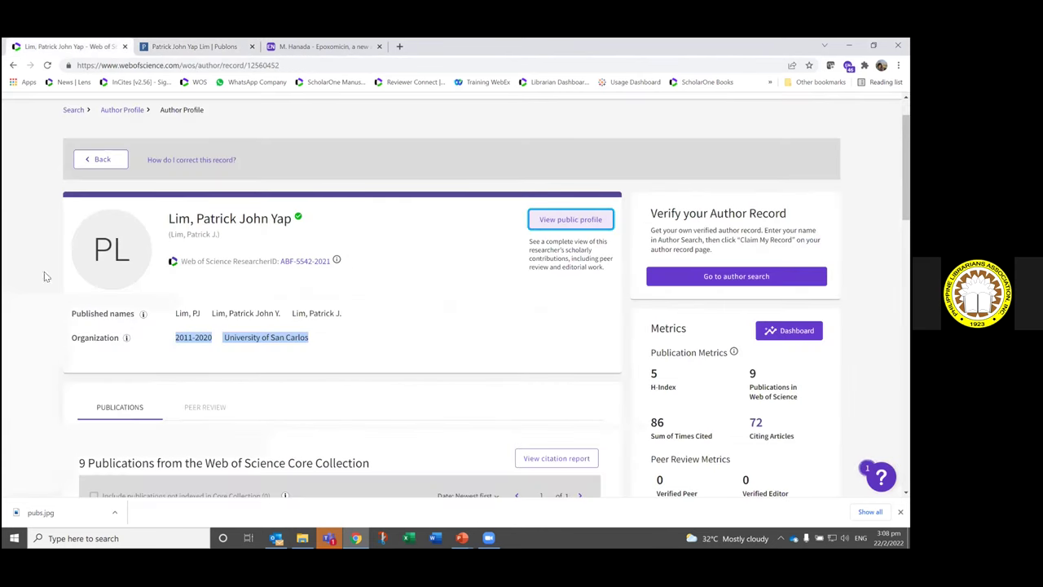
Step: Examine the author record's publication list, publication and peer review metrics, author position and top co-authors
scroll(150, 352, down, 1)
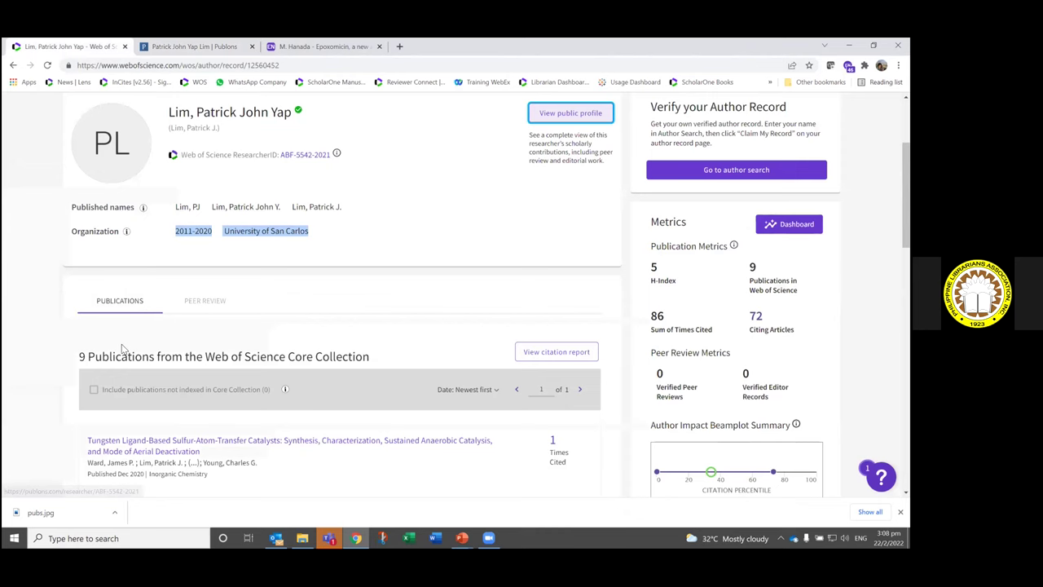
scroll(39, 286, down, 1)
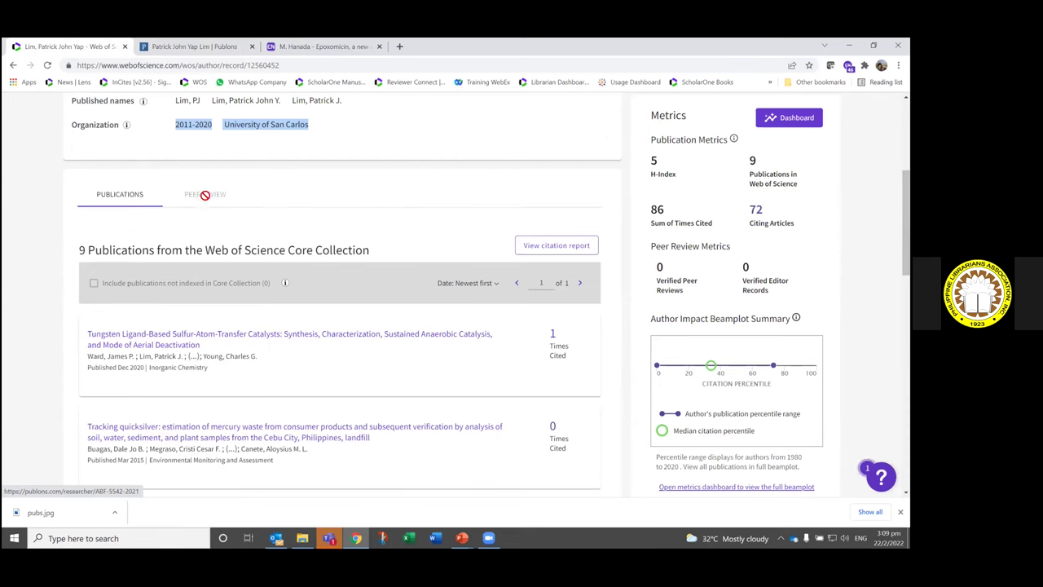
scroll(207, 291, up, 1)
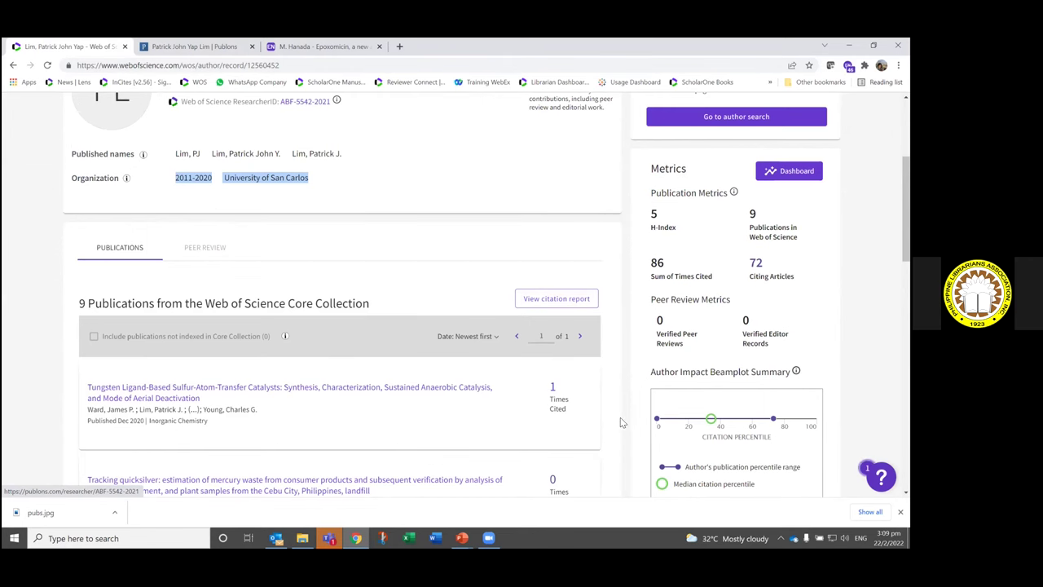
scroll(619, 418, up, 2)
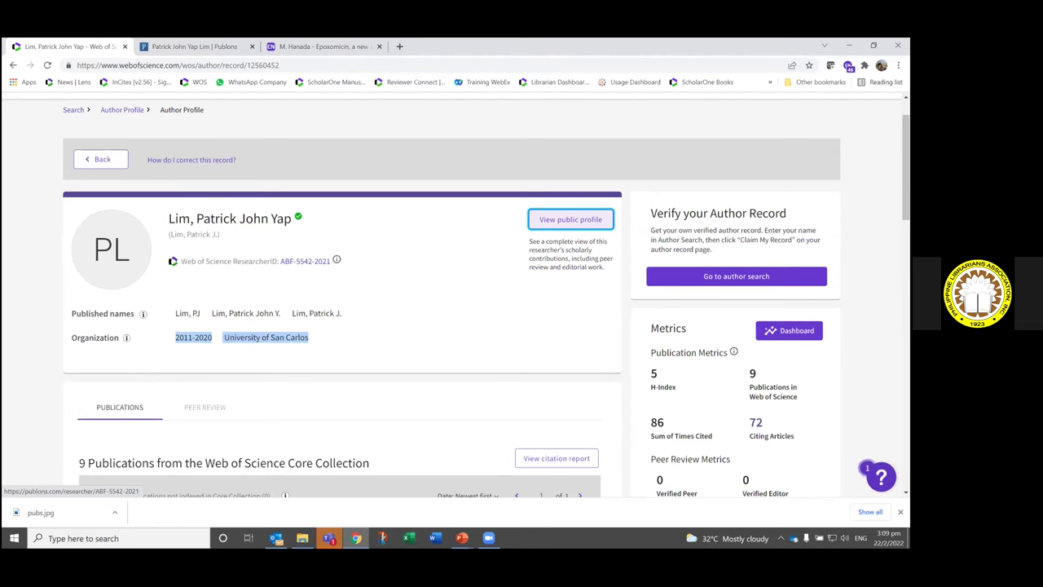
scroll(459, 295, down, 2)
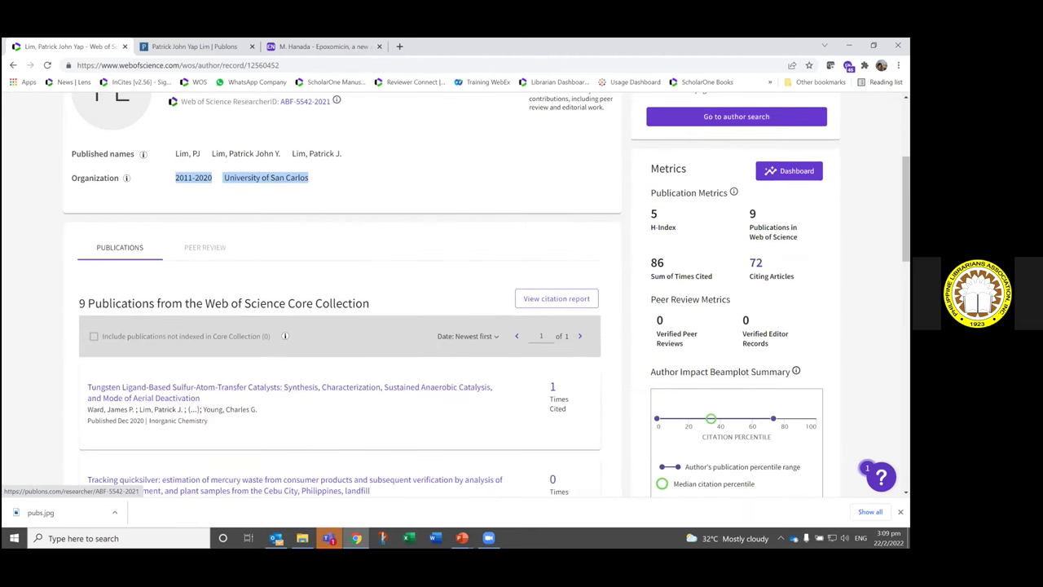
scroll(460, 295, down, 1)
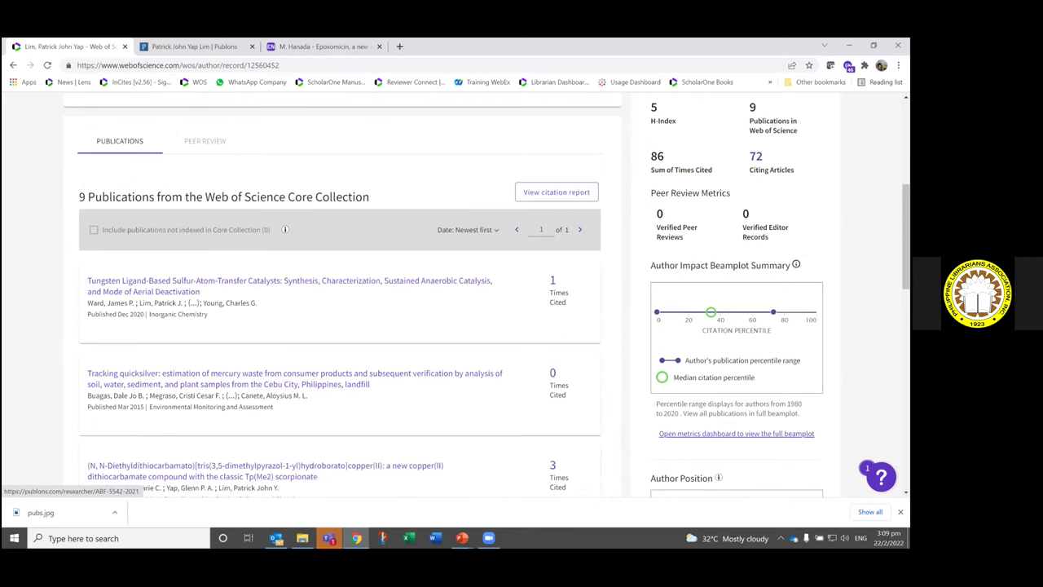
scroll(460, 295, down, 1)
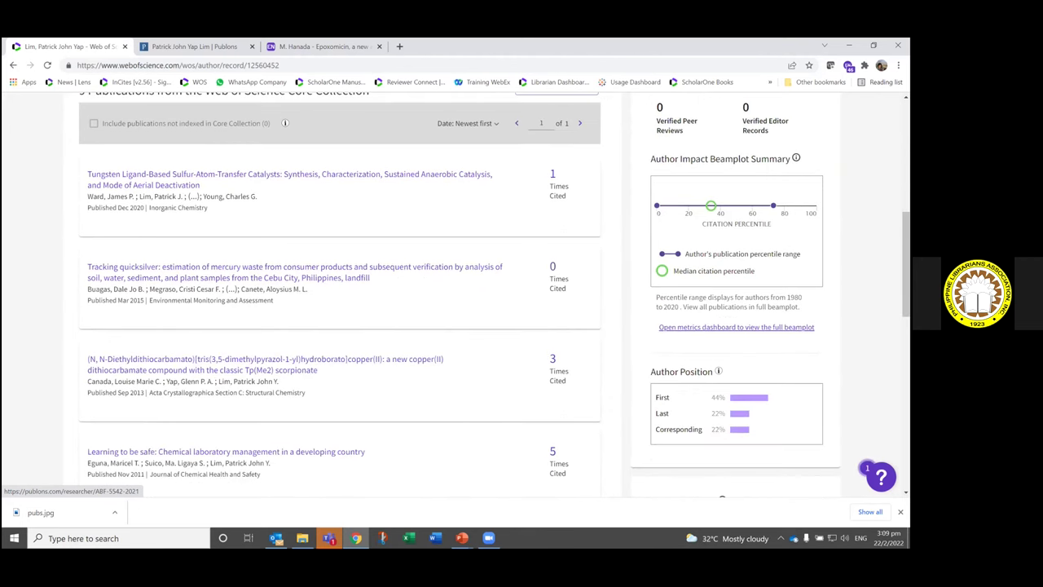
scroll(460, 295, down, 1)
scroll(460, 295, down, 1)
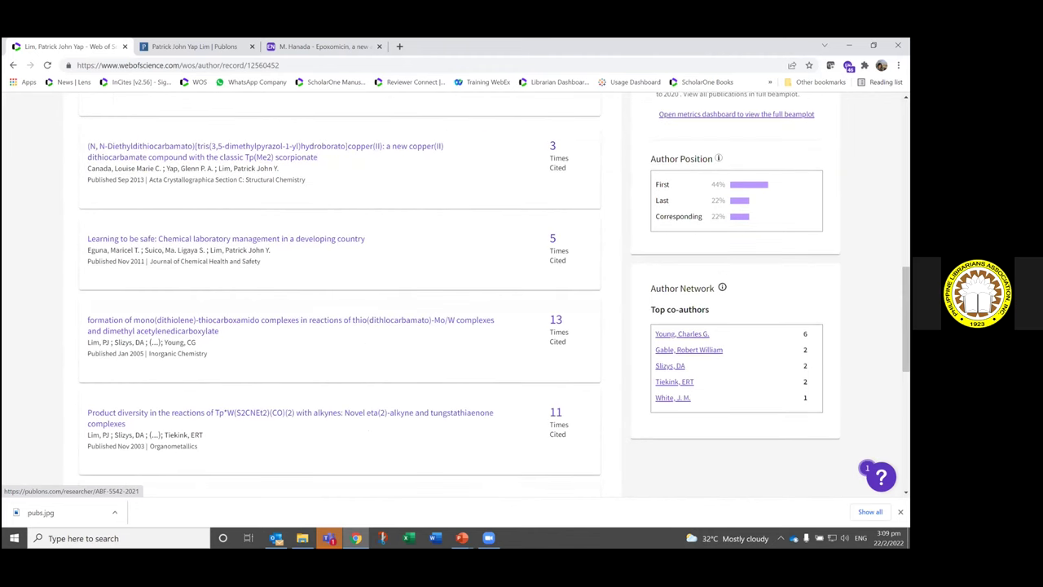
Step: Inspect the upper end of the percentile range in the Author Impact Beamplot Summary and return to the start of the record
scroll(592, 259, up, 2)
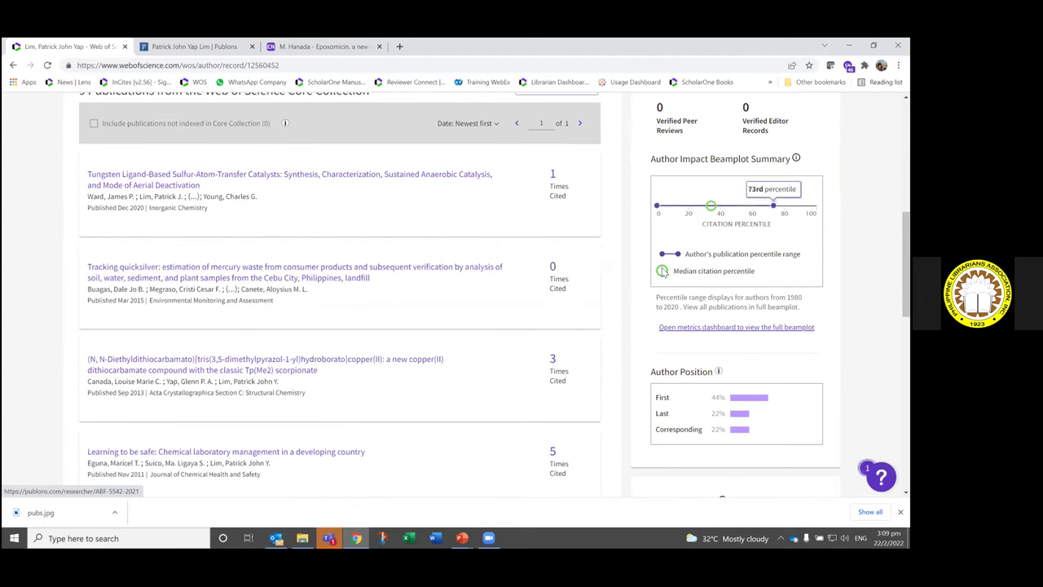
mouse_move(774, 208)
scroll(542, 271, up, 3)
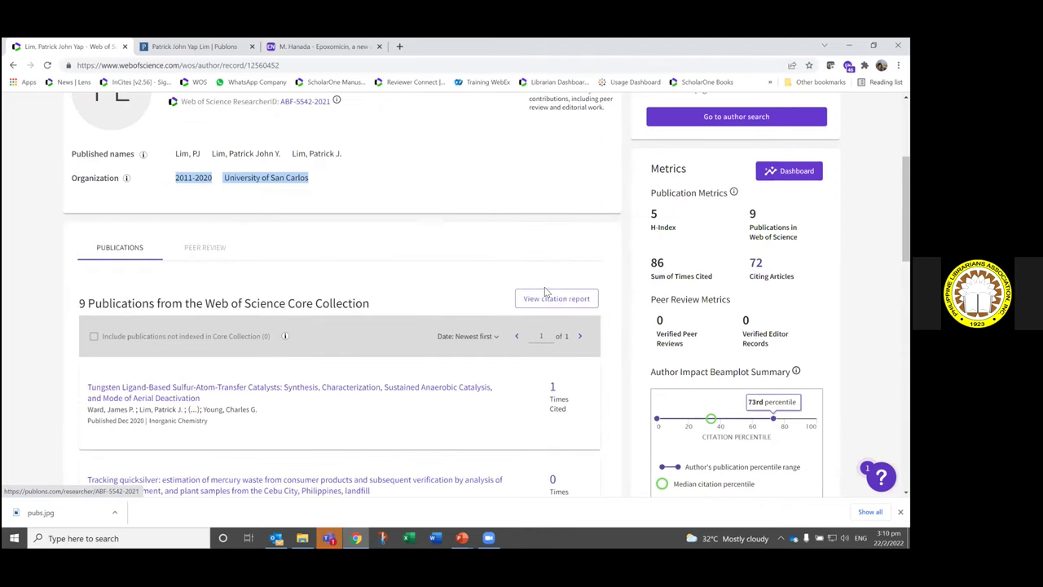
scroll(444, 232, up, 3)
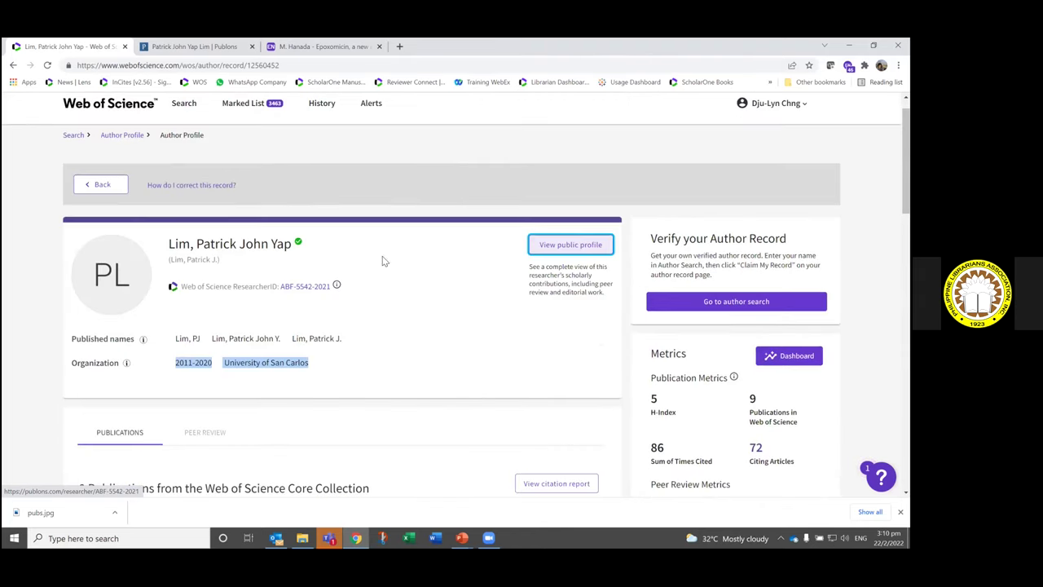
scroll(455, 243, up, 1)
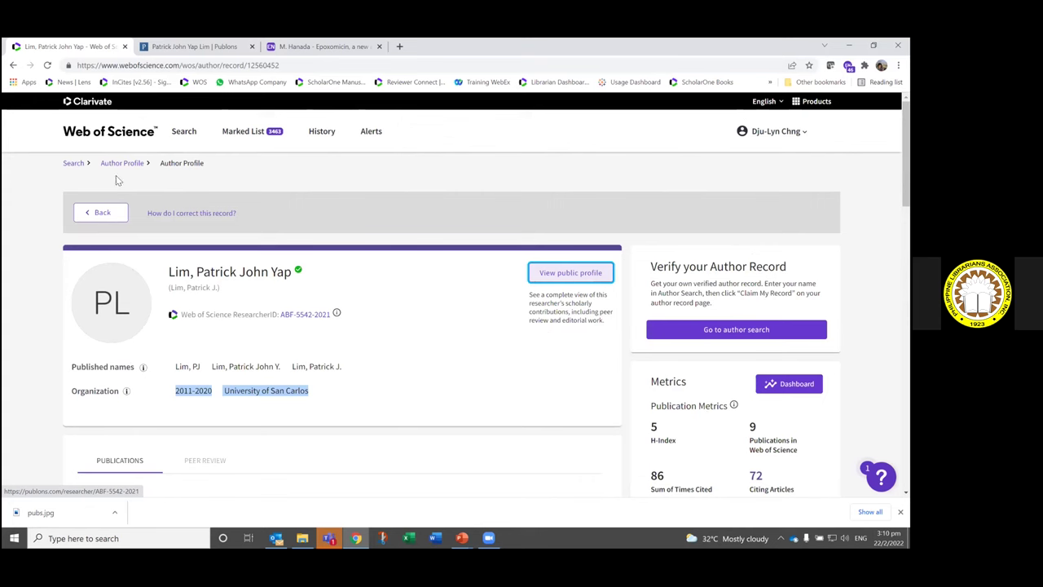
Step: Leave the author record for the researcher search form and clear the previous author's name
click(350, 221)
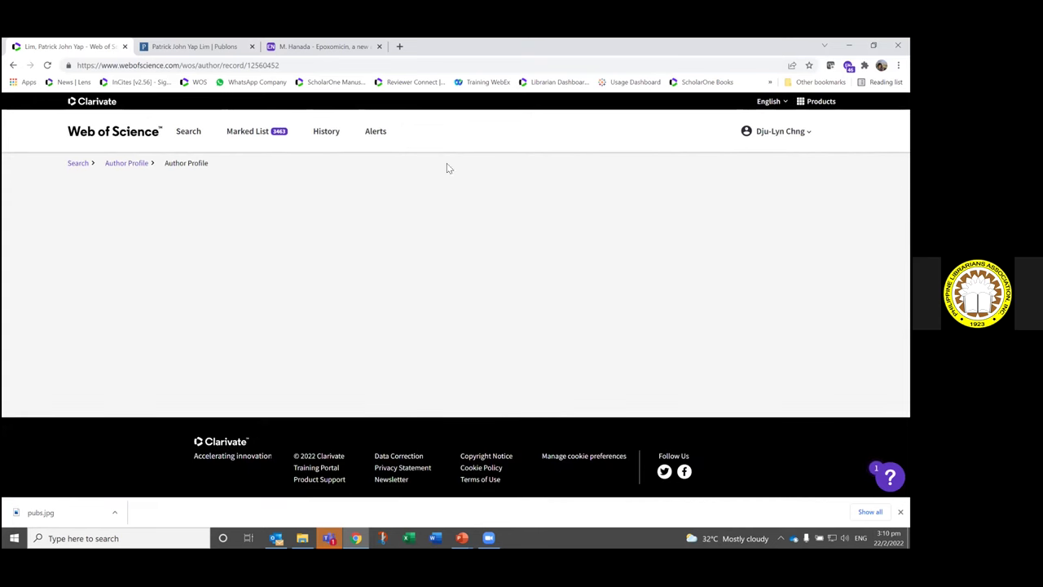
click(85, 168)
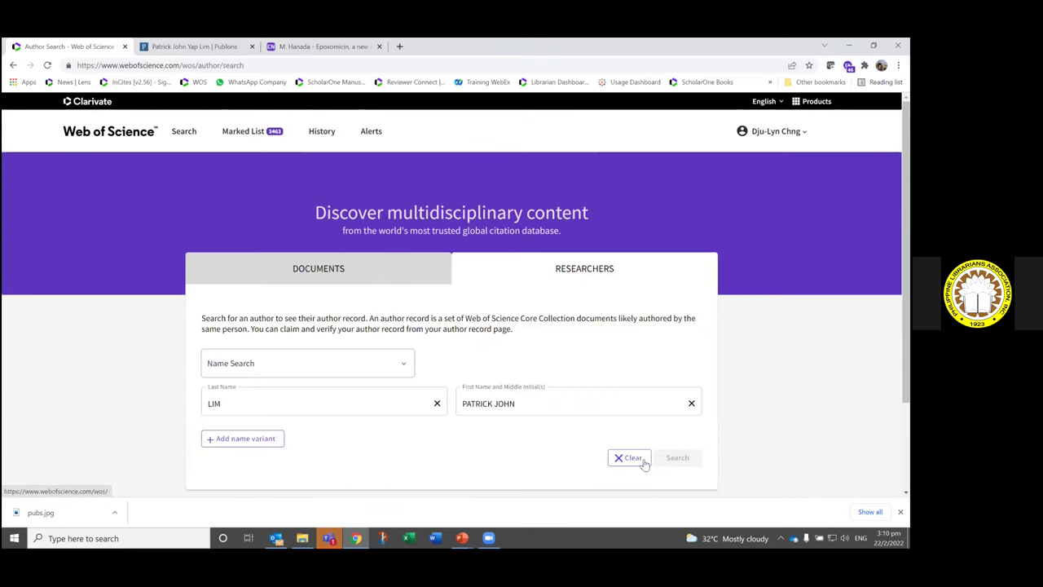
click(610, 462)
Step: Run an author name search using a common last name and the first initial A, and view the author records and refinement categories
click(254, 402)
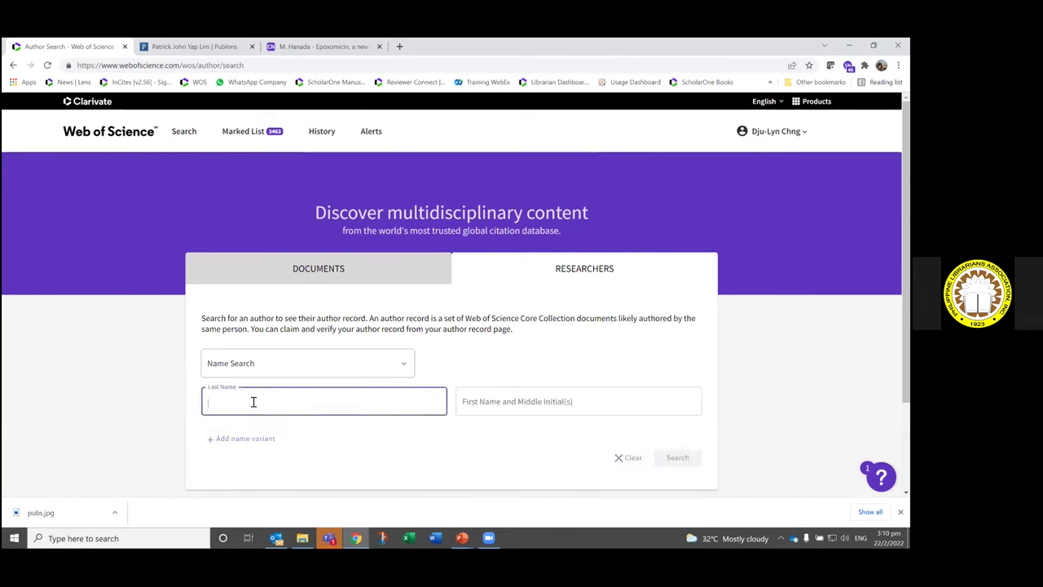
text(A)
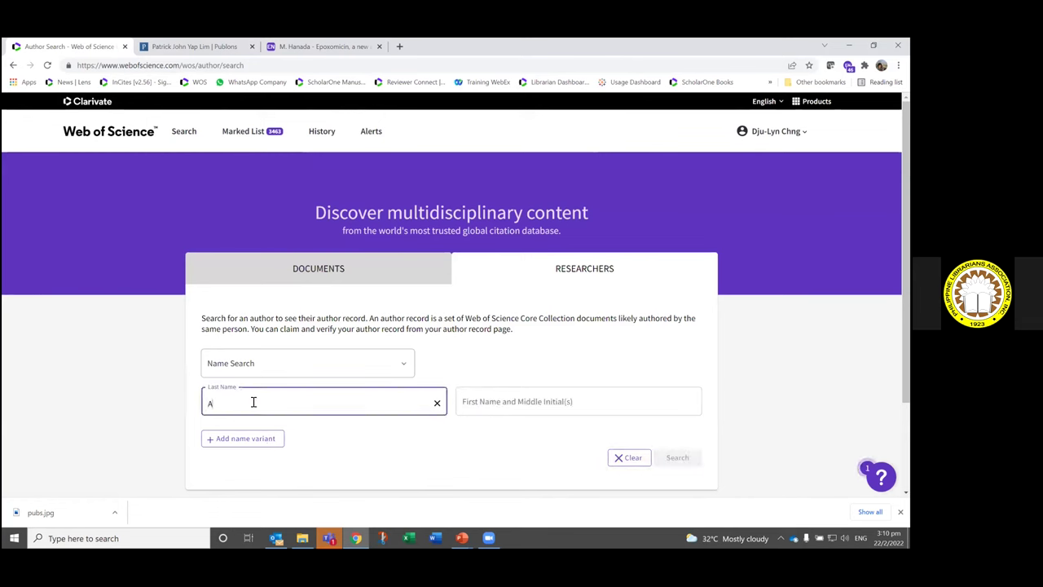
text(hmad)
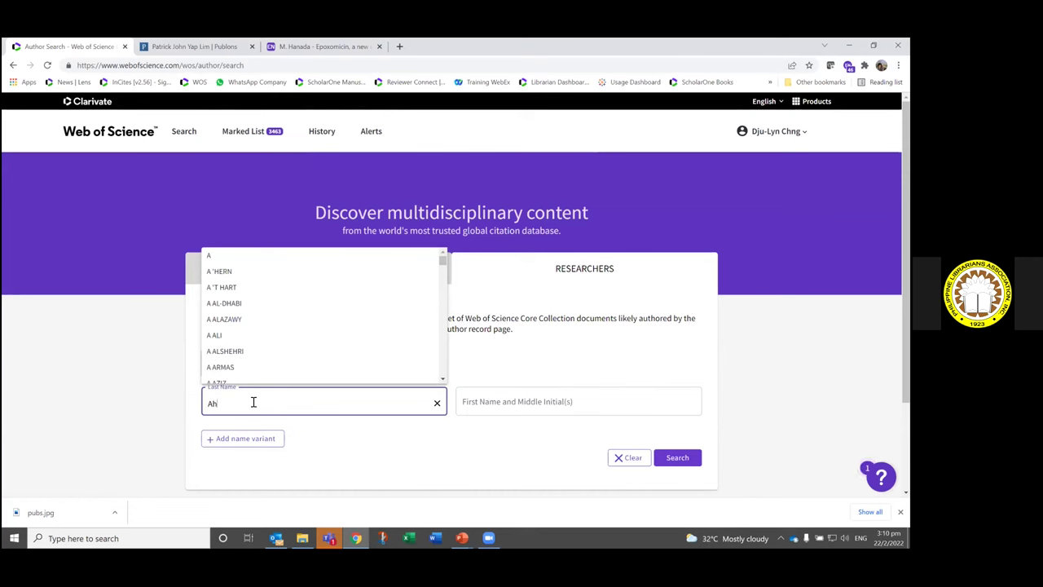
click(231, 260)
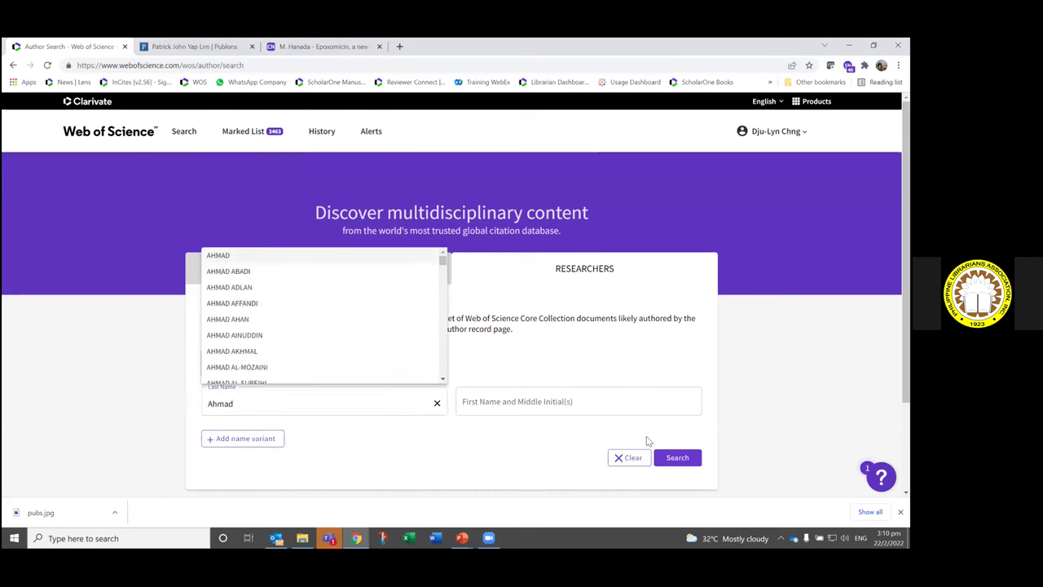
click(585, 401)
text(A)
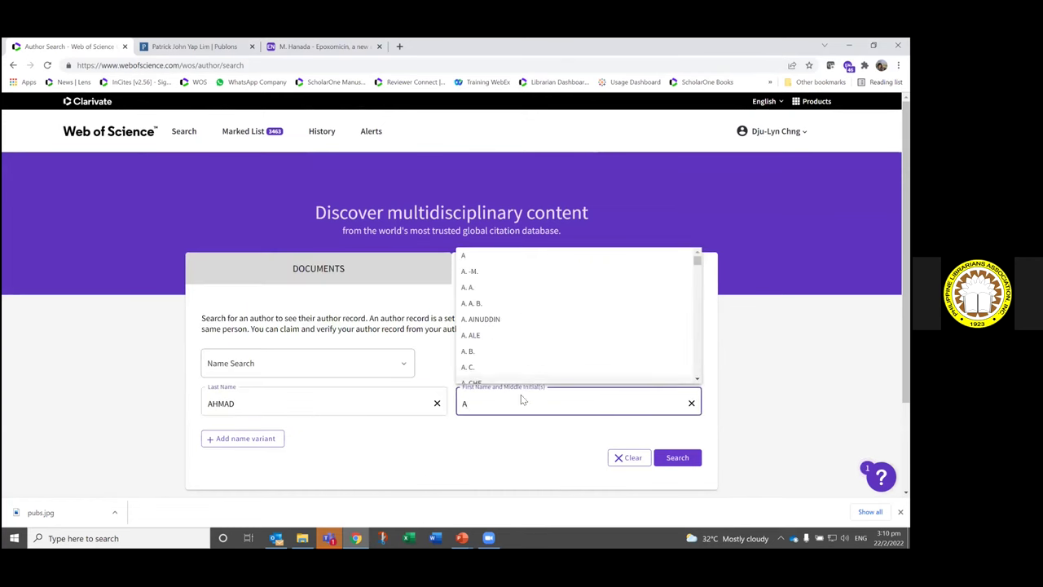
click(495, 257)
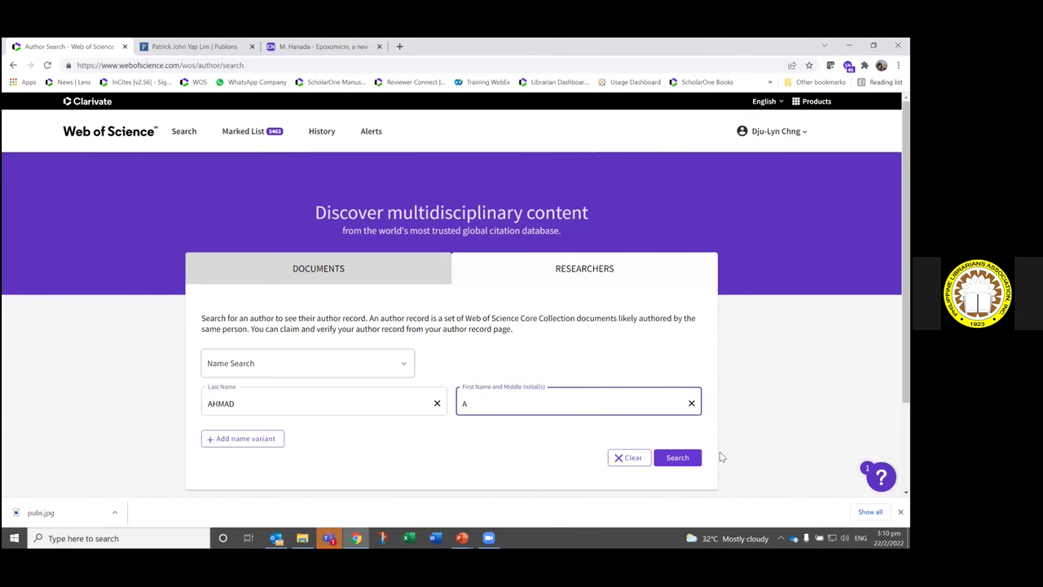
click(677, 458)
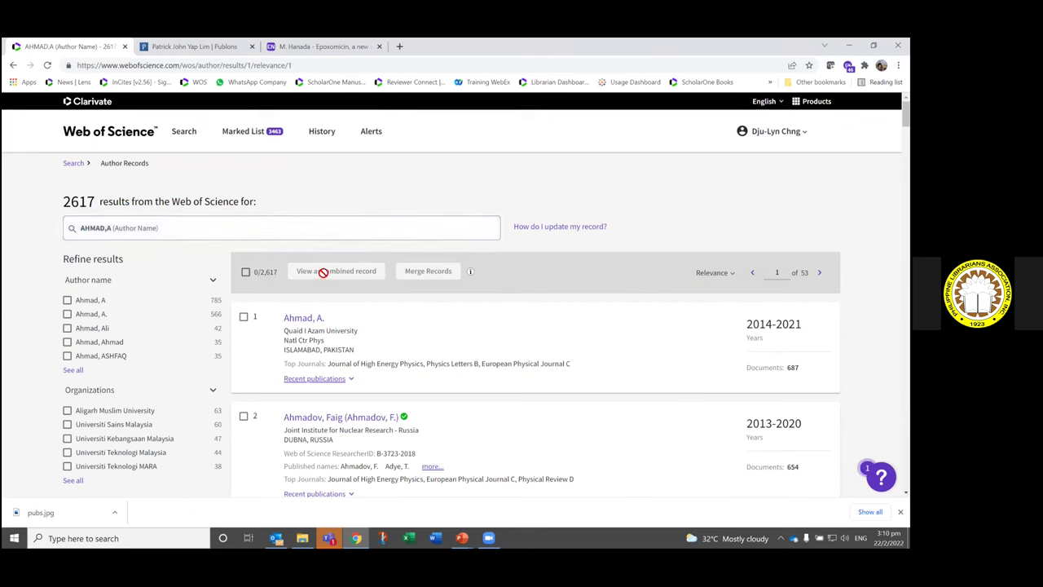
scroll(135, 345, down, 2)
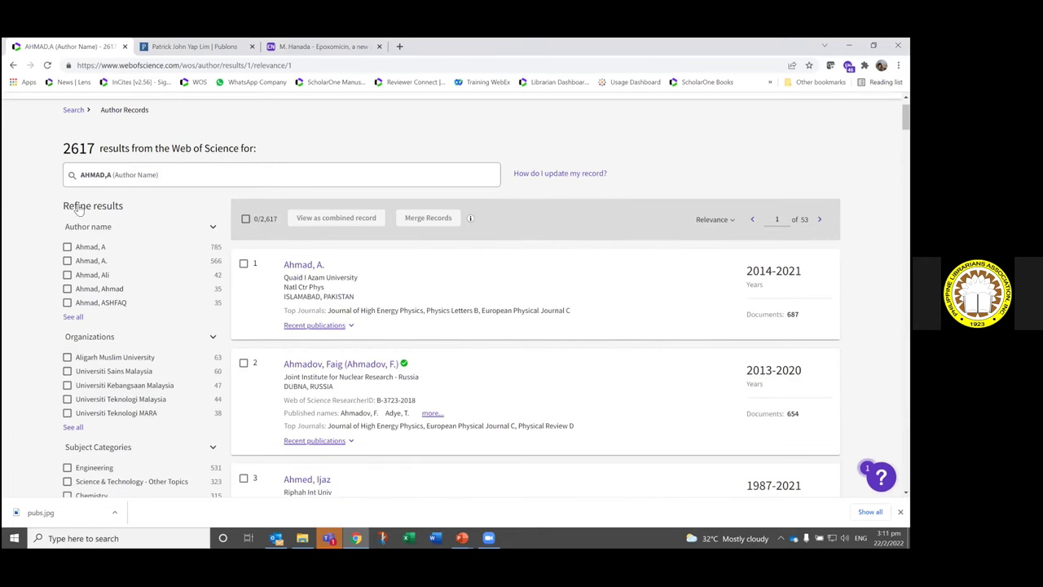
Step: Open the first author record in the results and start claiming it, proceeding to the Publons site
scroll(80, 407, down, 3)
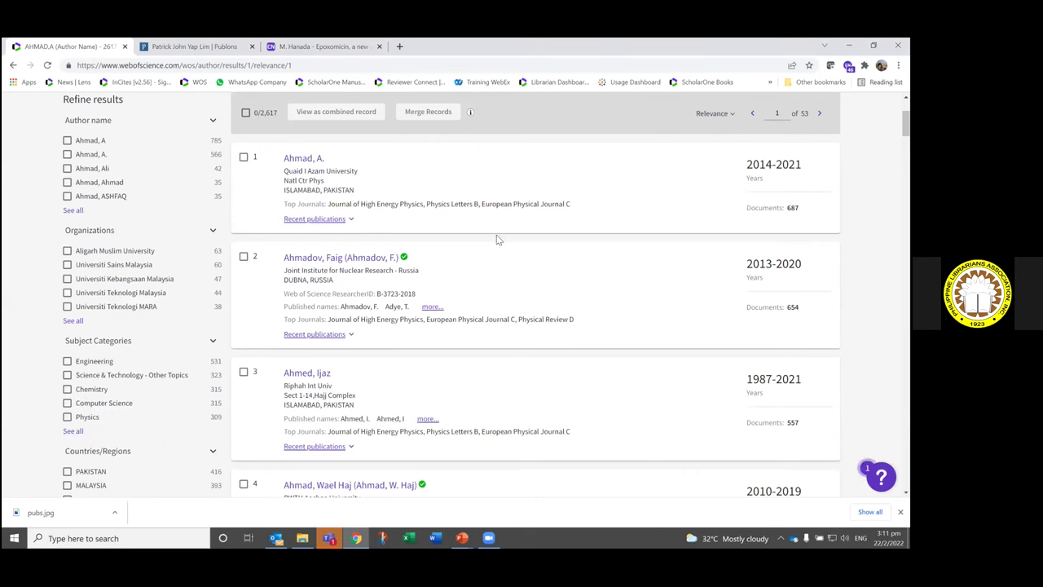
click(301, 159)
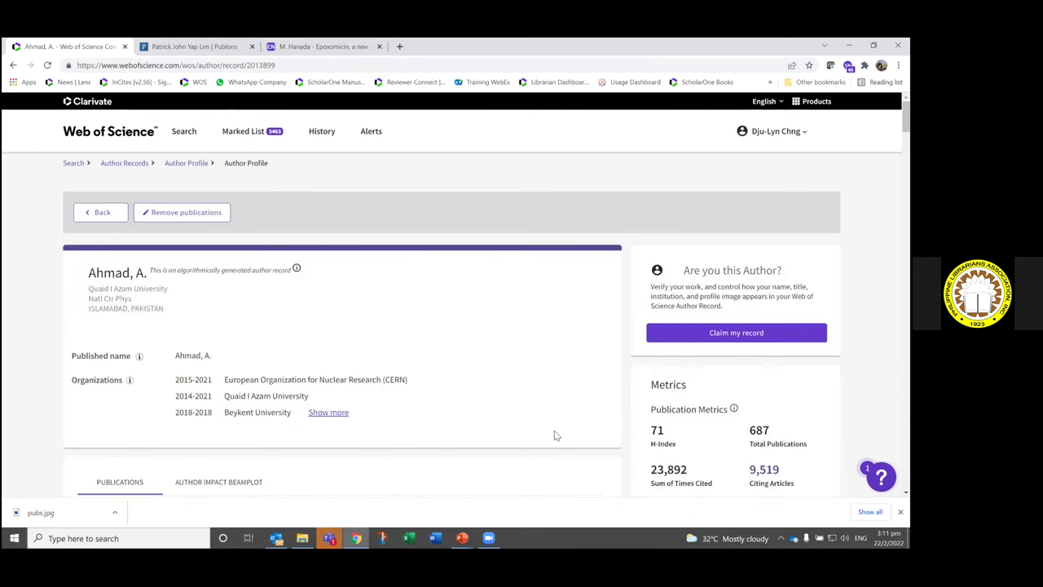
scroll(554, 430, down, 2)
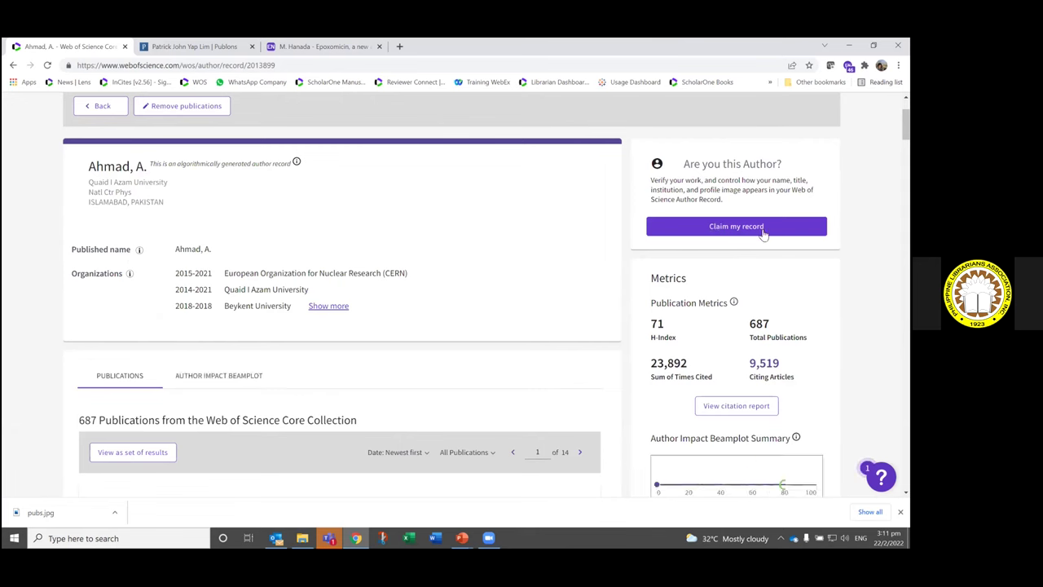
click(728, 232)
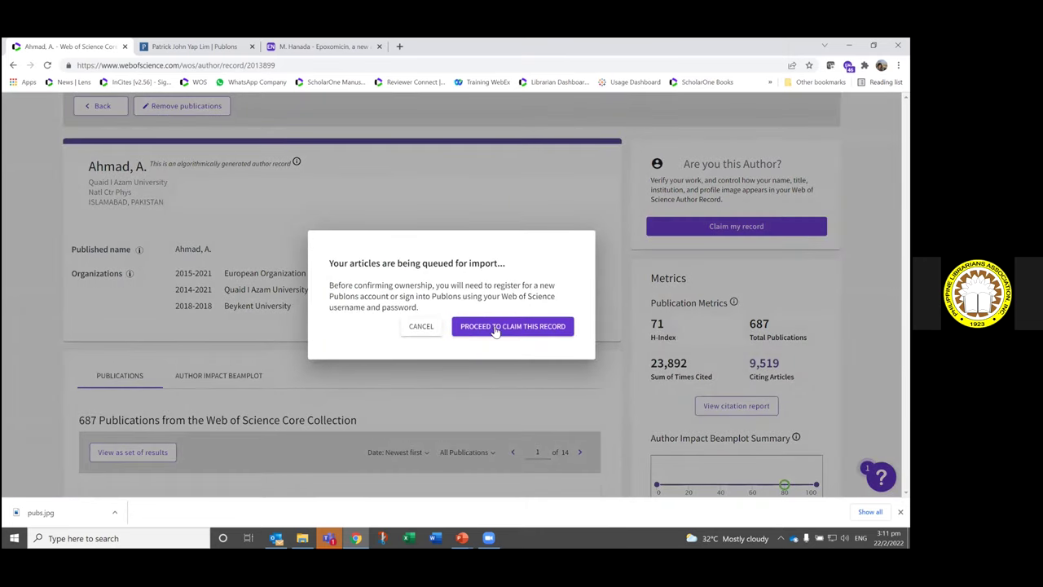
click(493, 327)
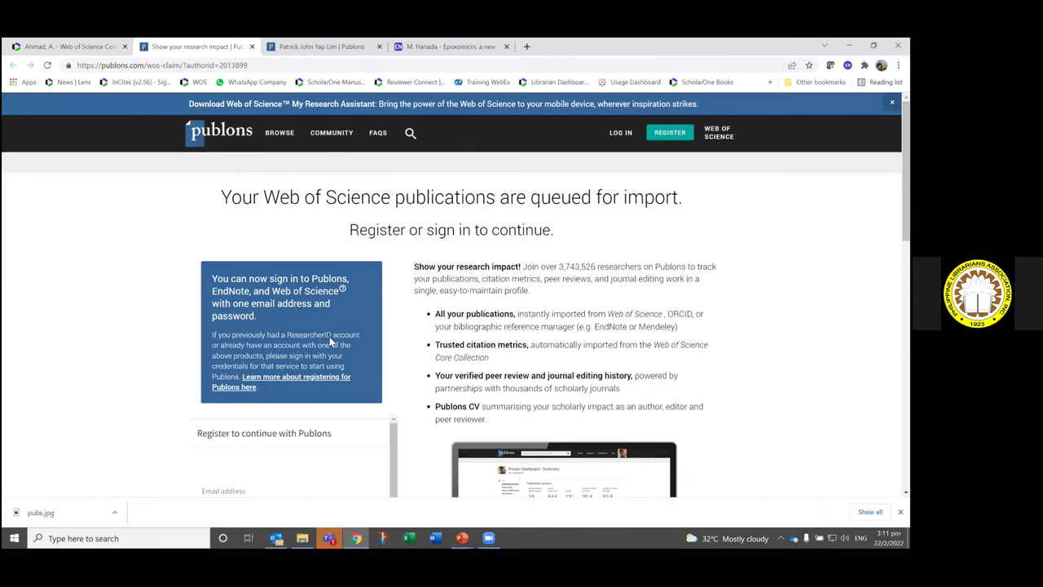
Step: Review the Publons registration form fields and log in with the existing account instead of registering
scroll(281, 424, down, 1)
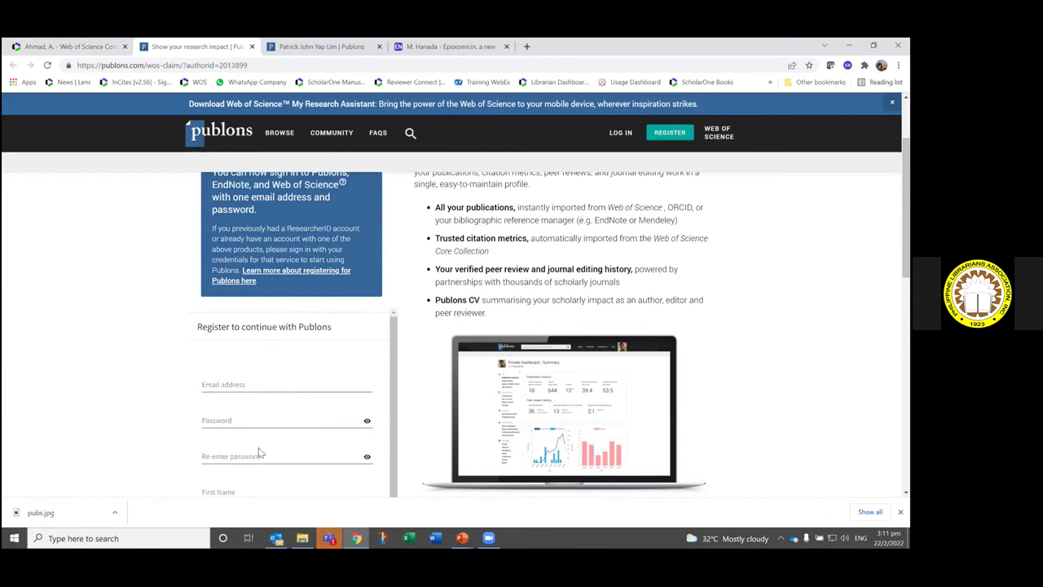
scroll(260, 435, down, 1)
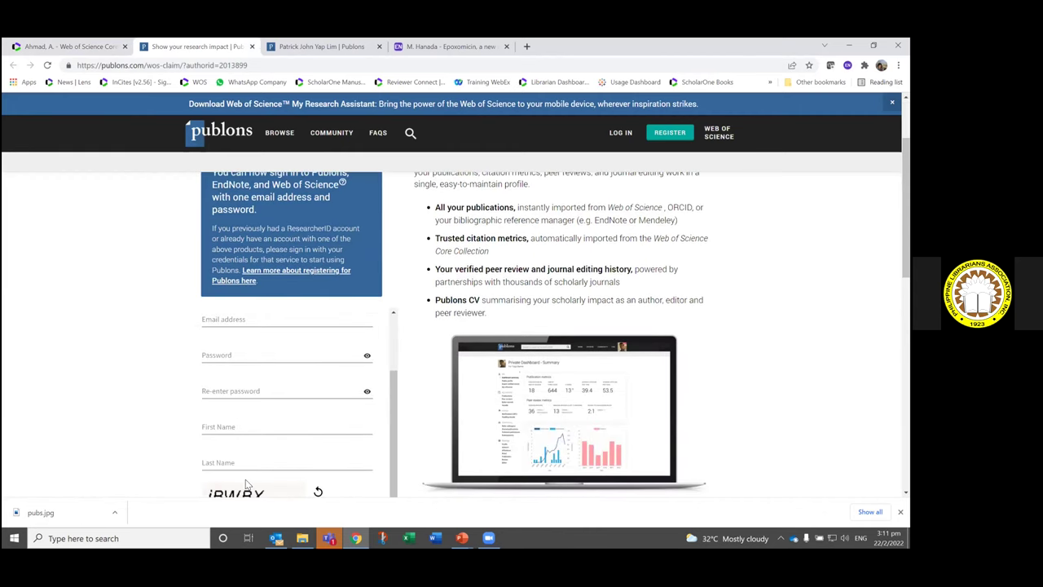
scroll(636, 365, up, 1)
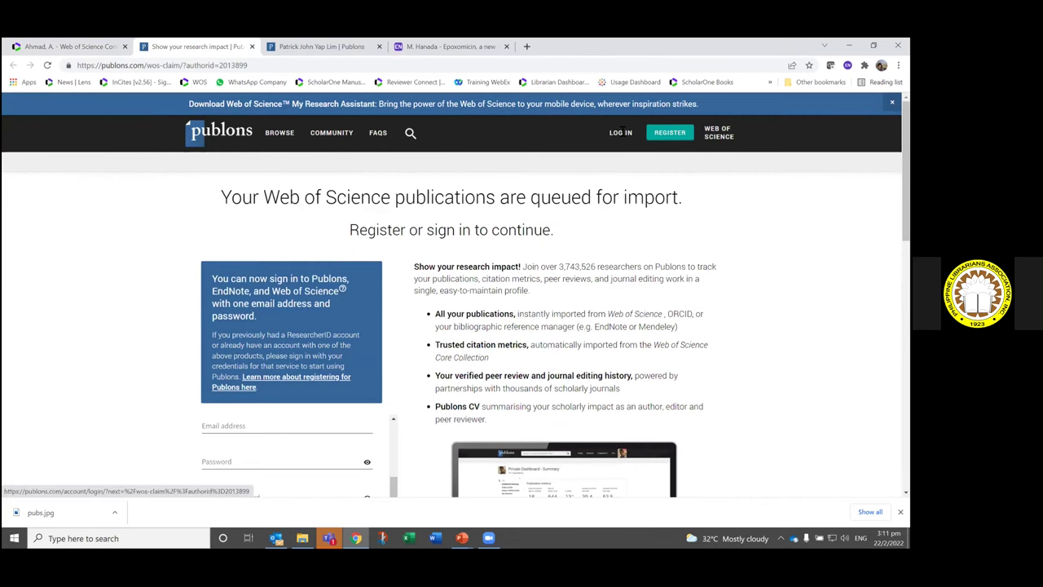
click(621, 132)
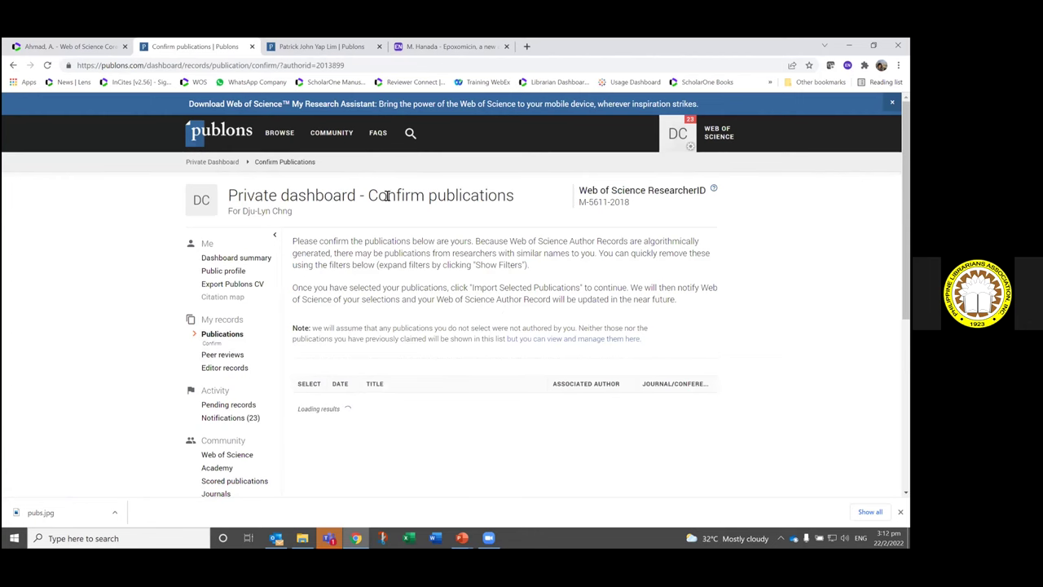
Step: Select all listed publications for claiming, clear the selection again, and review the instructions for confirming publications
scroll(776, 401, down, 2)
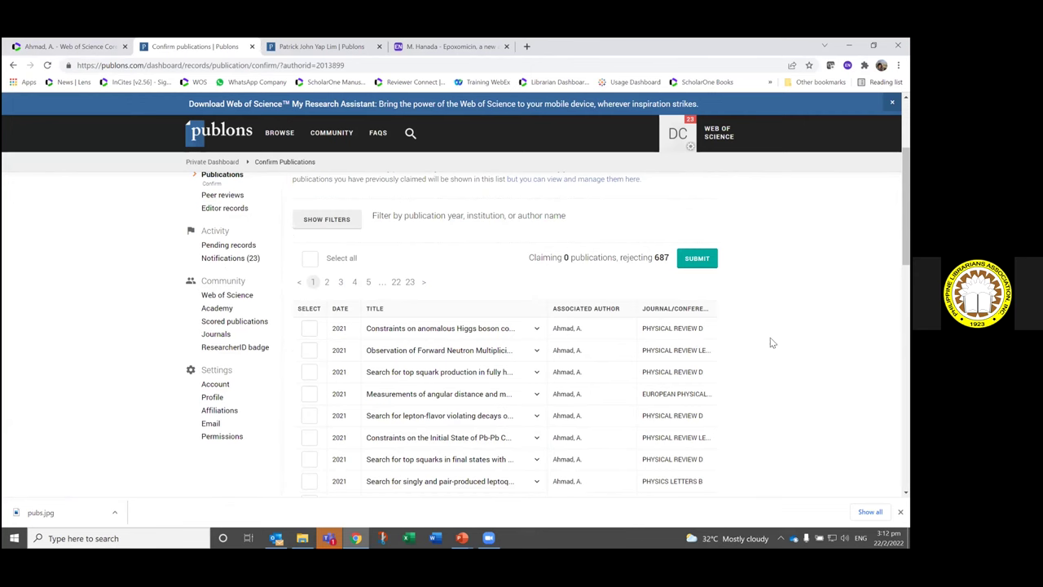
click(310, 259)
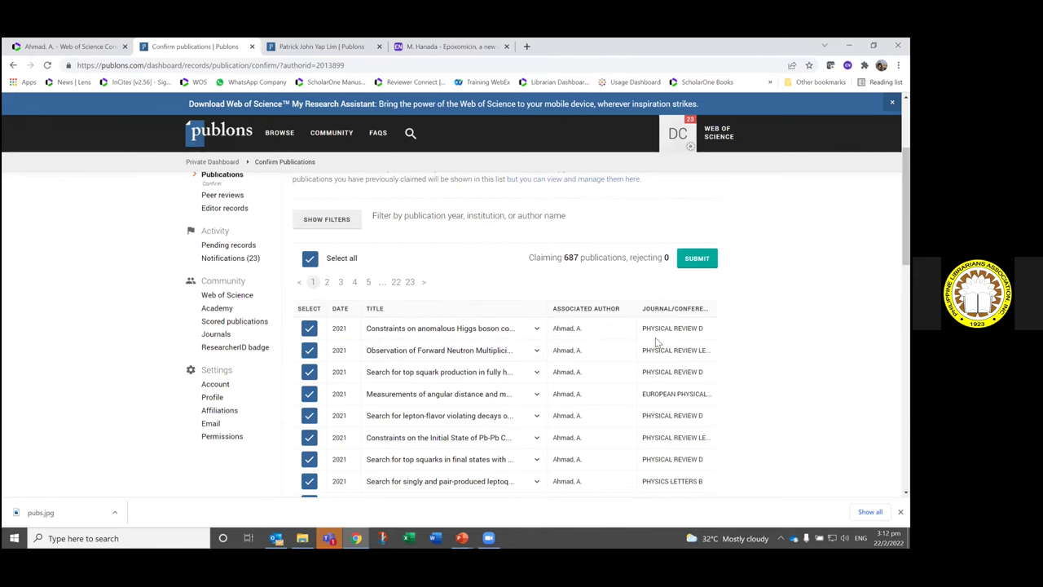
click(313, 262)
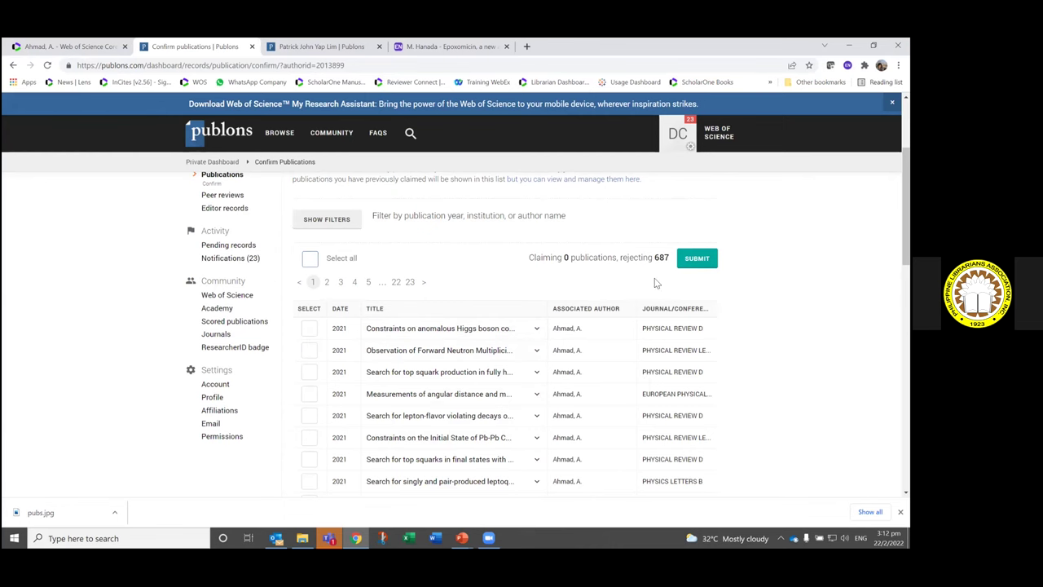
scroll(612, 317, up, 2)
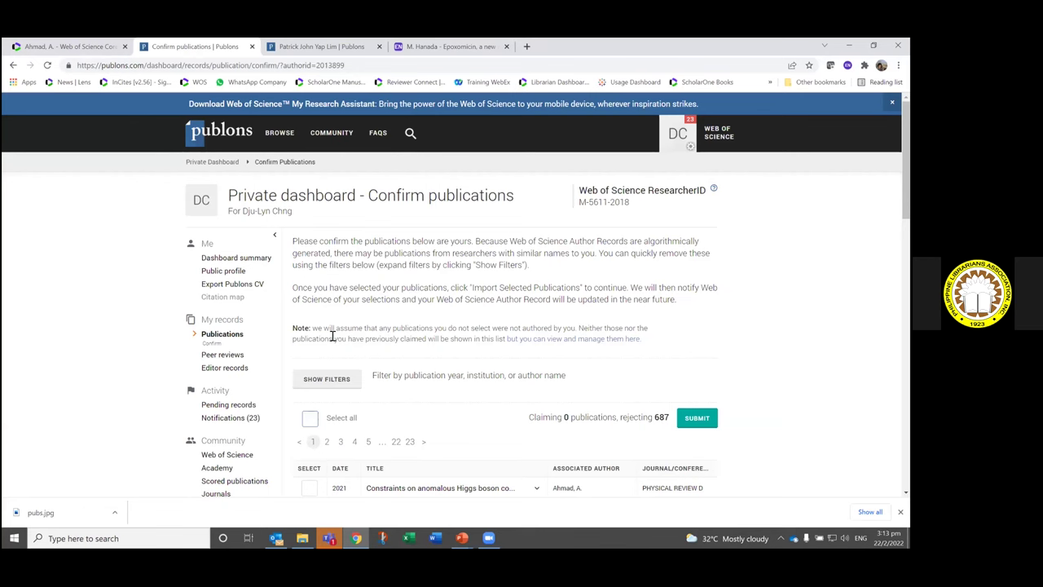
scroll(310, 319, down, 2)
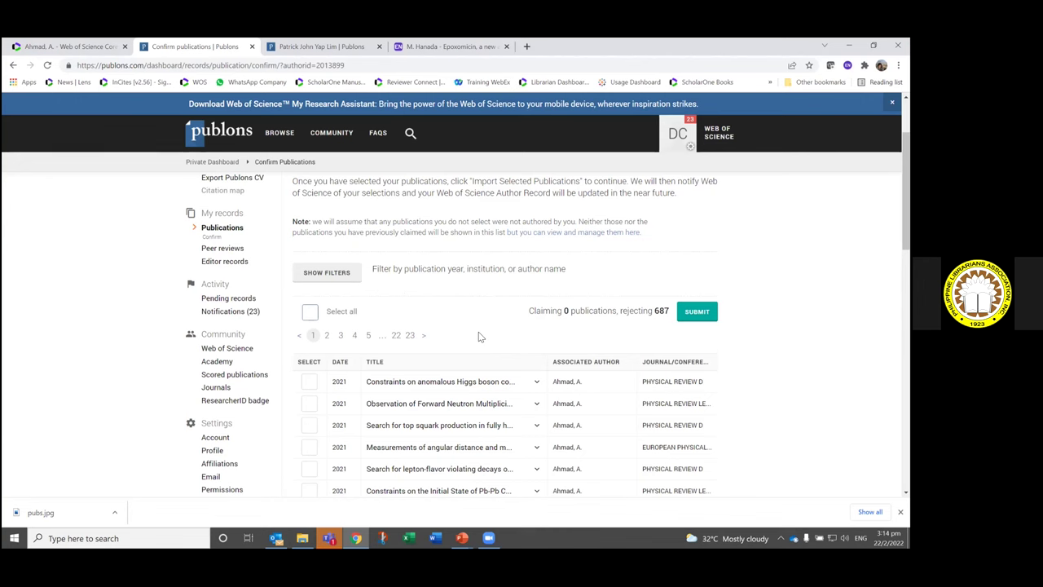
Step: Leave the confirmation page for the publication records and view the import options by identifier and ORCID sync
click(227, 232)
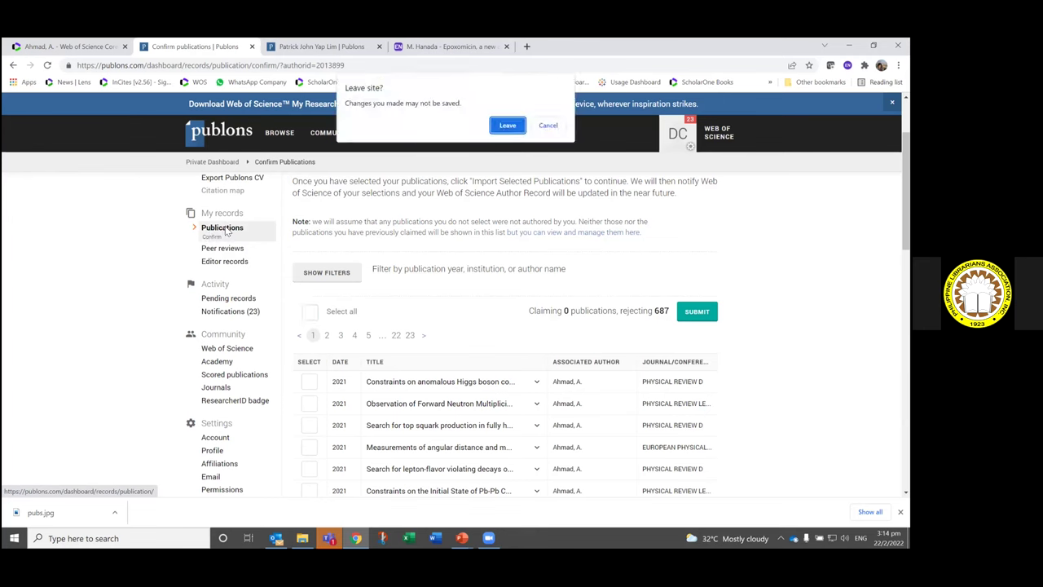
click(505, 127)
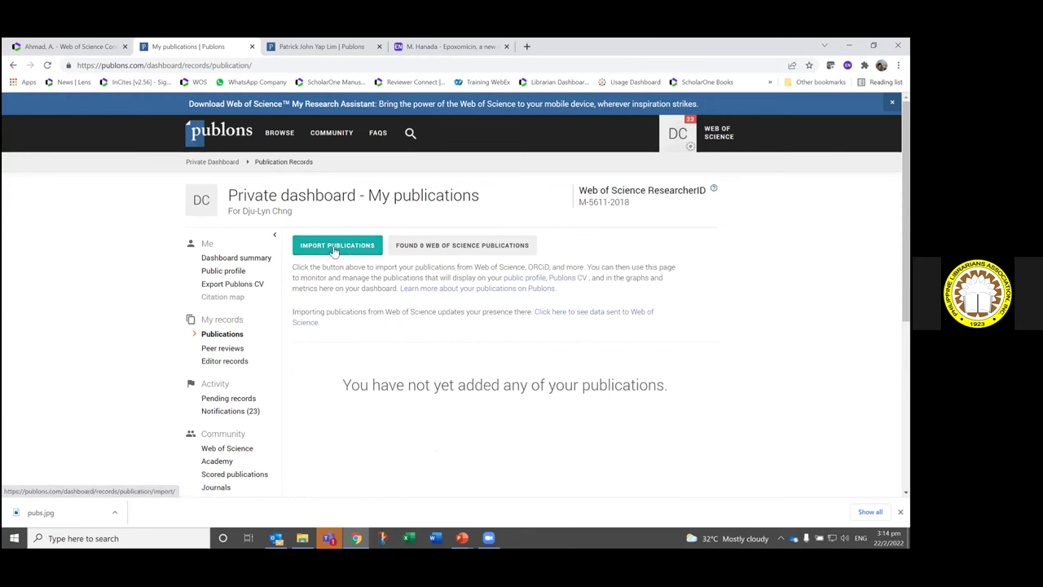
click(334, 246)
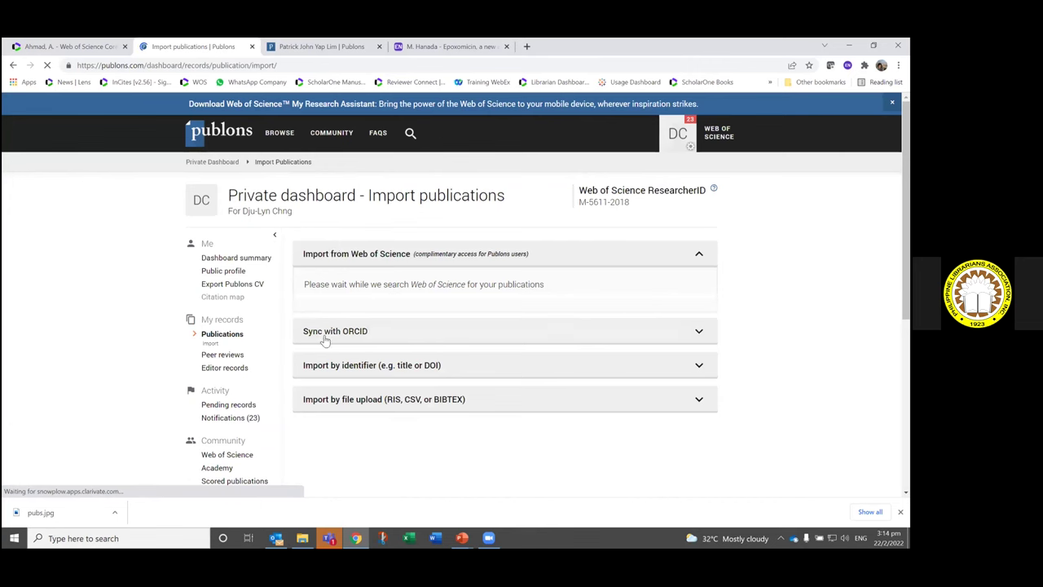
click(324, 335)
click(391, 383)
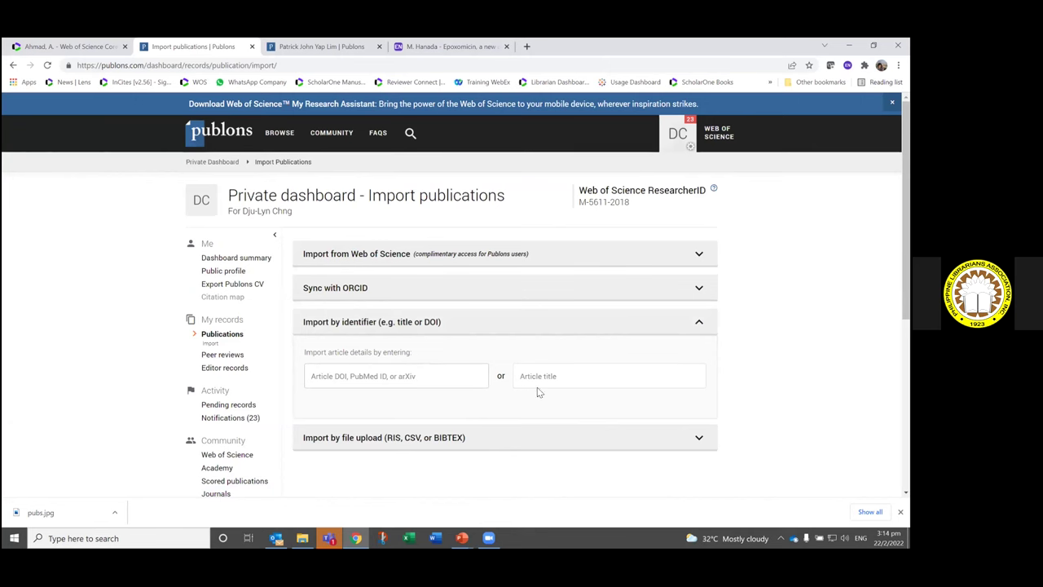
click(341, 295)
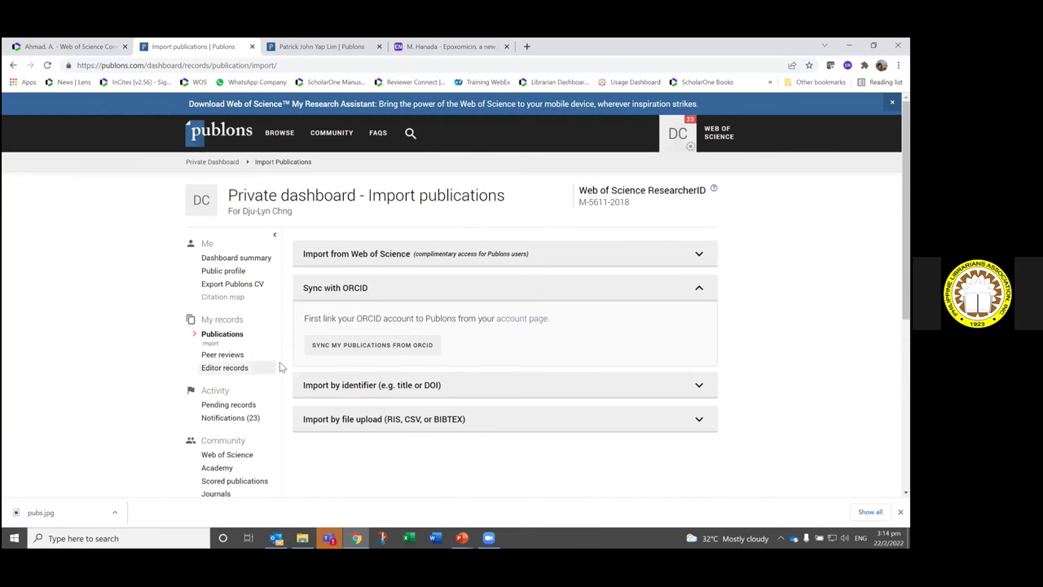
Step: View the peer review records and examine the form for adding a review, including its article and display preference fields
click(221, 358)
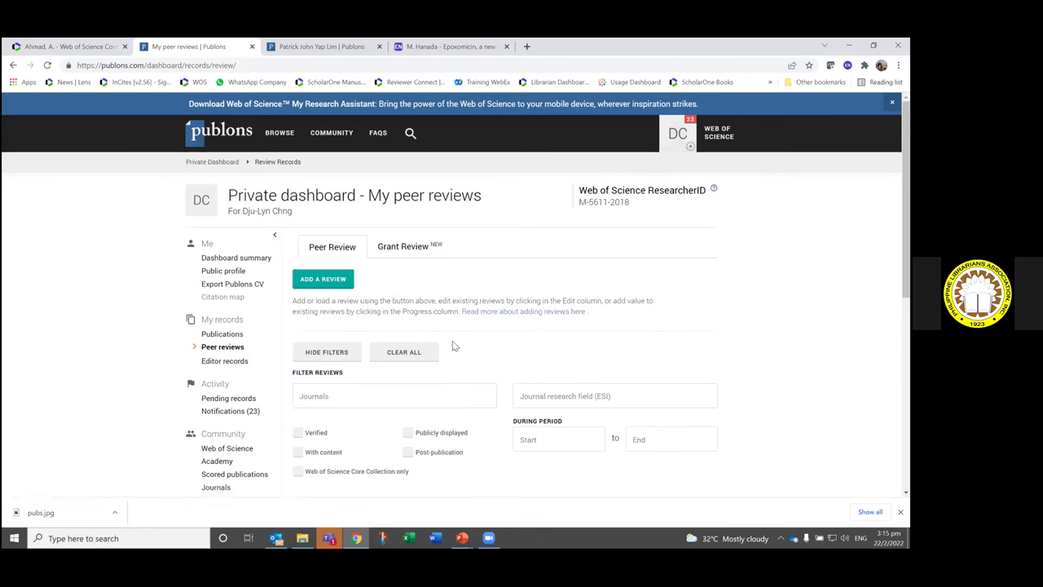
scroll(454, 344, down, 1)
scroll(322, 220, up, 1)
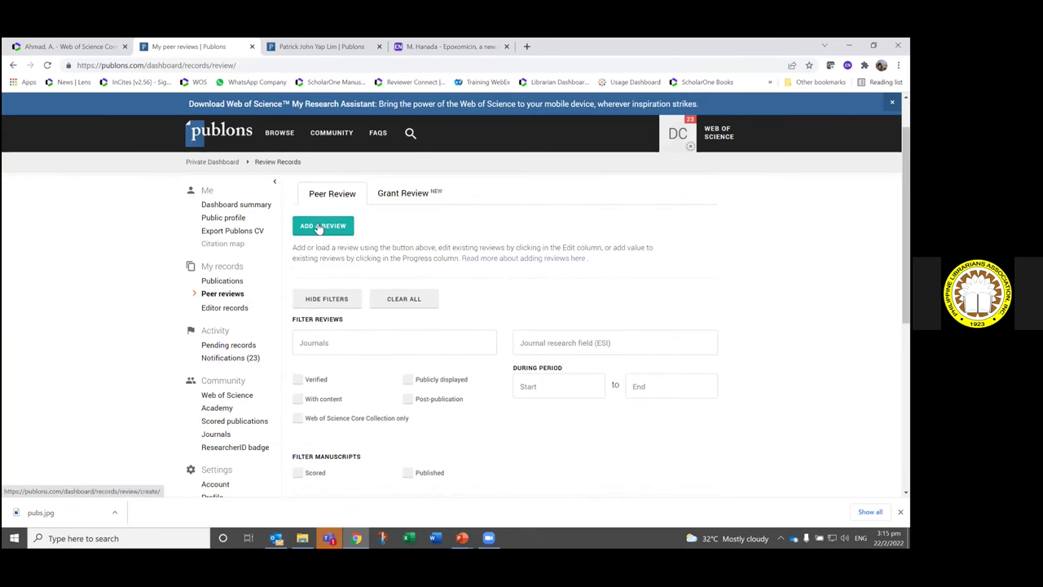
click(319, 228)
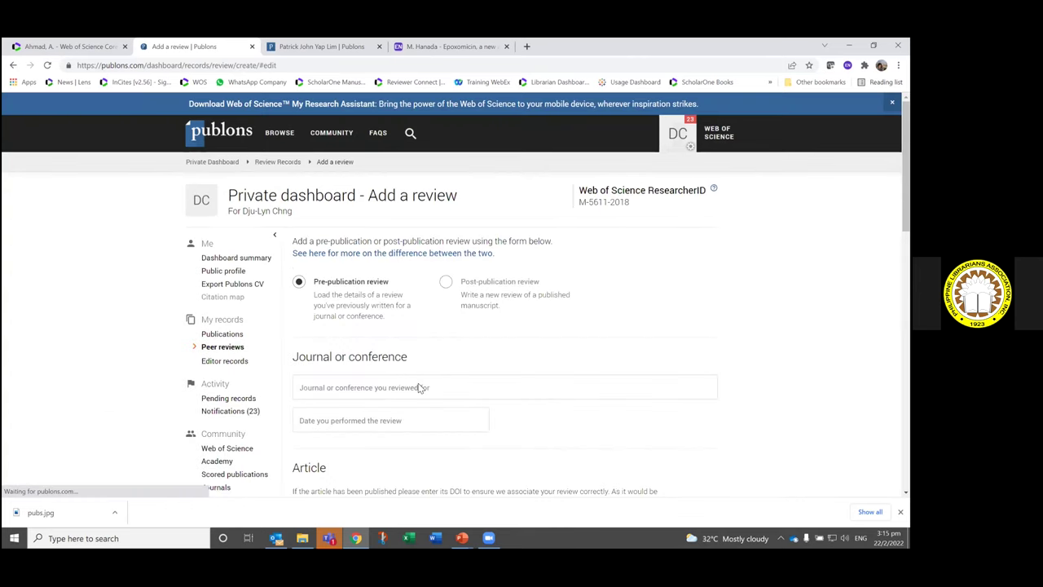
scroll(465, 397, down, 2)
scroll(508, 461, down, 1)
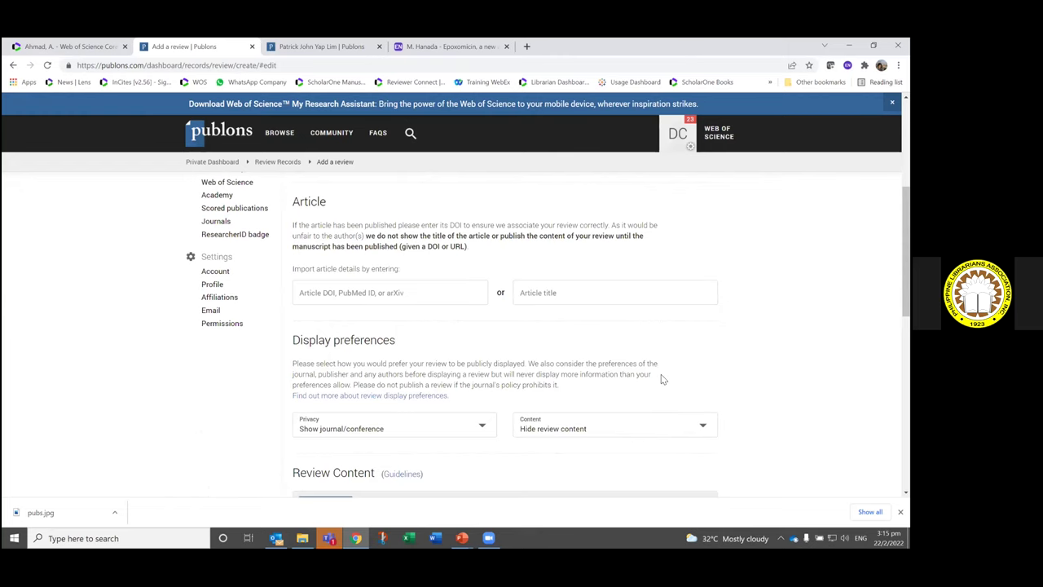
scroll(661, 374, up, 3)
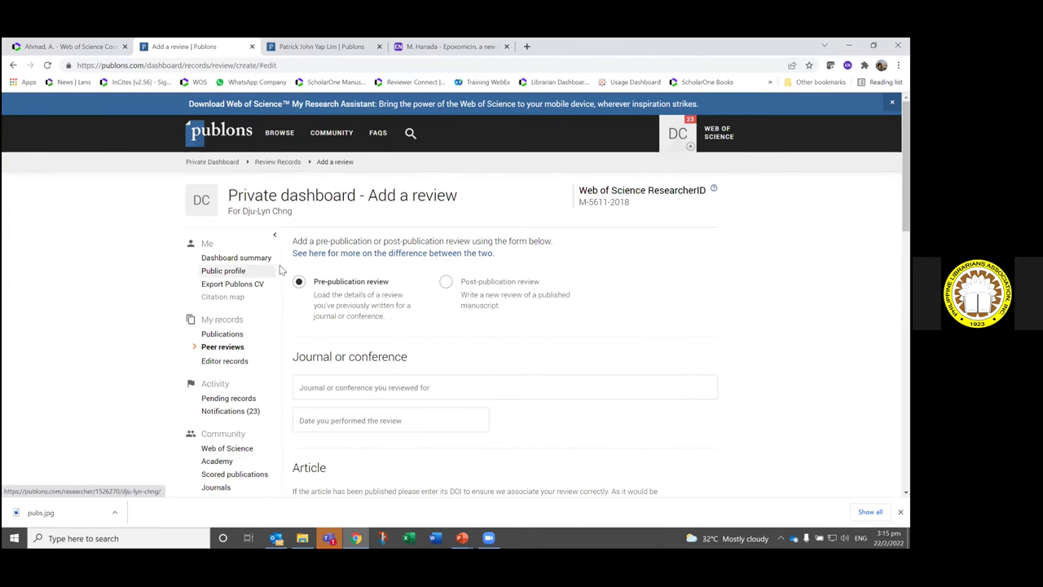
Step: View the affiliation settings, including editorial board memberships and institution affiliations
scroll(278, 349, down, 1)
scroll(278, 349, down, 1)
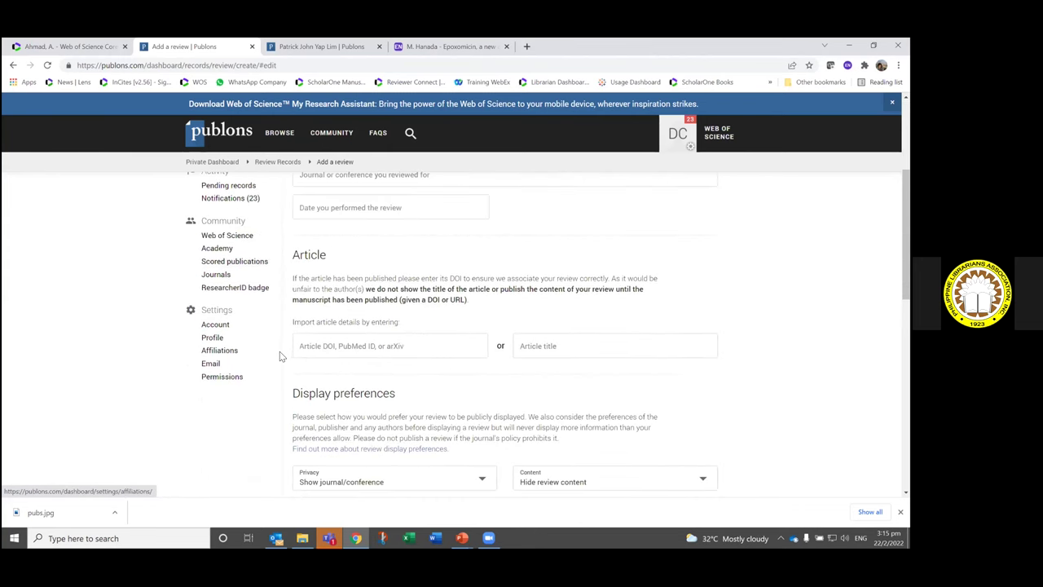
click(216, 354)
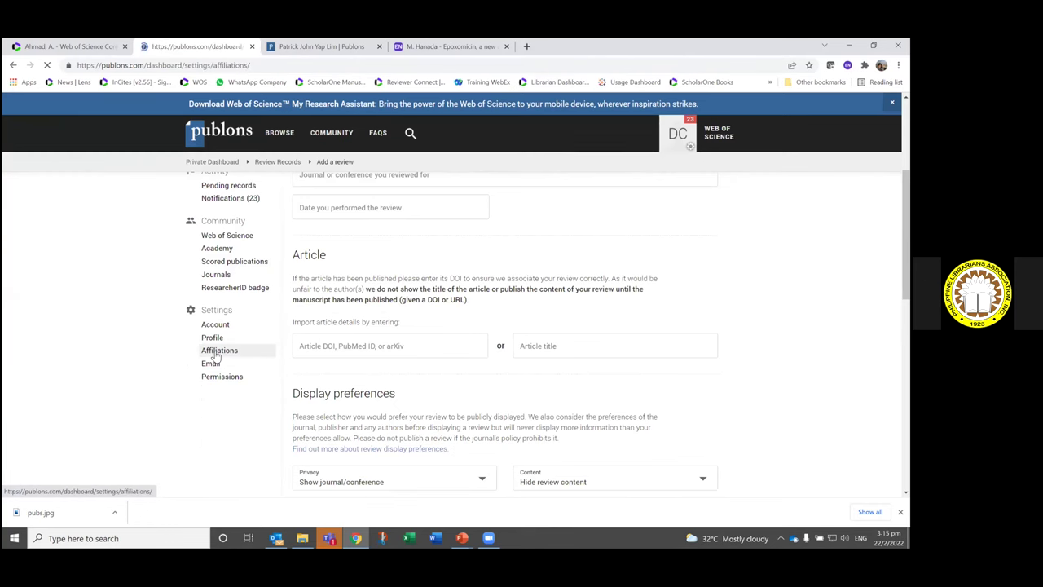
scroll(350, 310, down, 2)
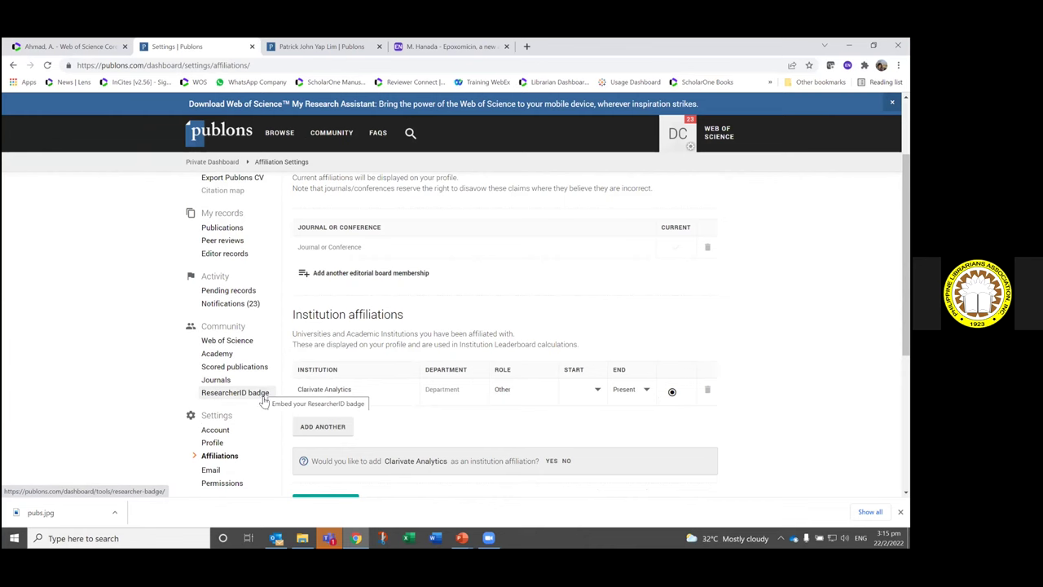
Step: Look through the profile settings down to the display options, and view the email settings
click(215, 445)
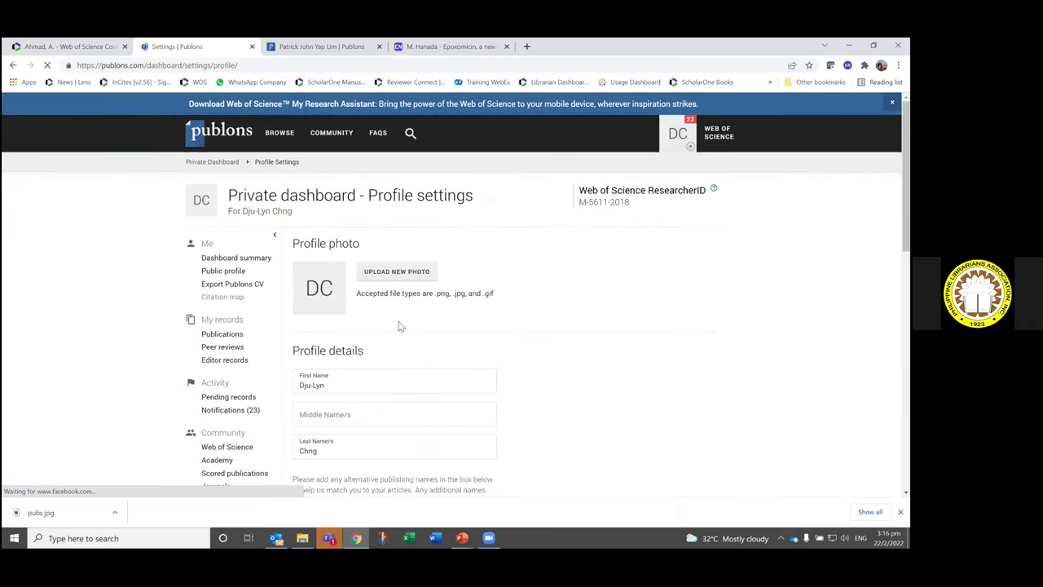
scroll(613, 318, down, 4)
scroll(513, 338, down, 3)
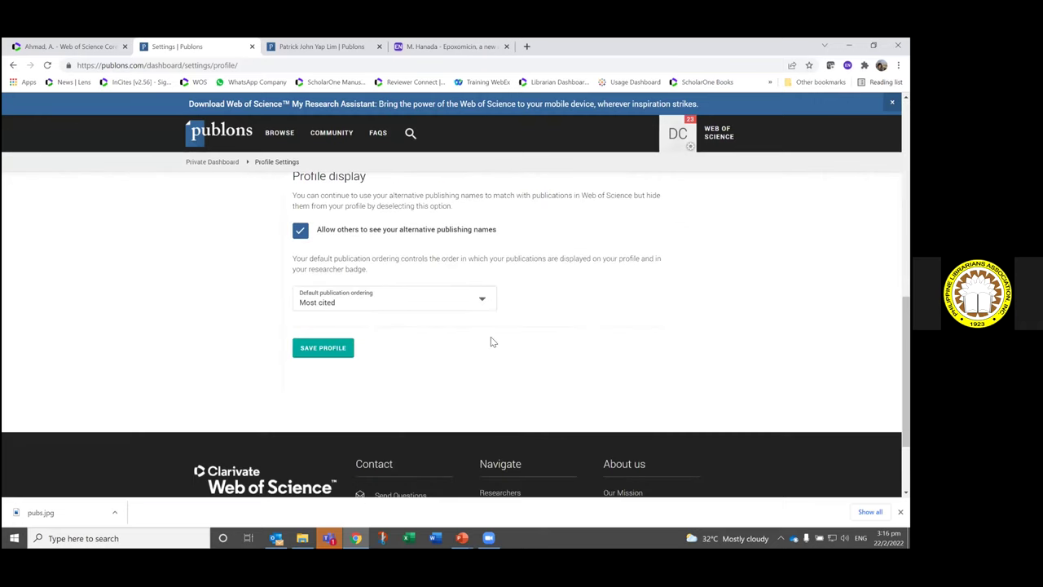
scroll(212, 305, up, 3)
click(211, 311)
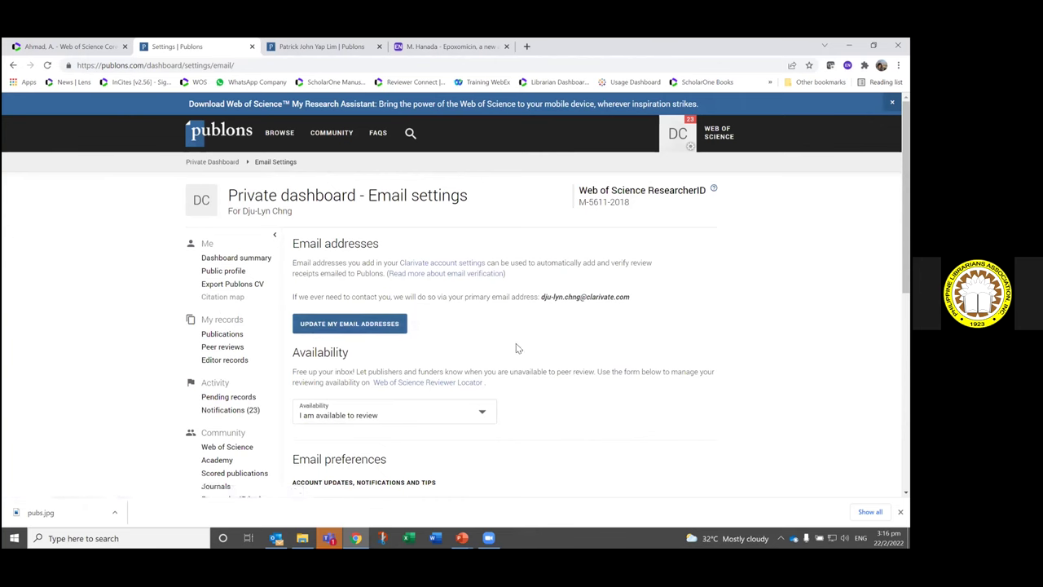
Step: Close the Publons page and return from the author record to the Web of Science document search form
click(252, 48)
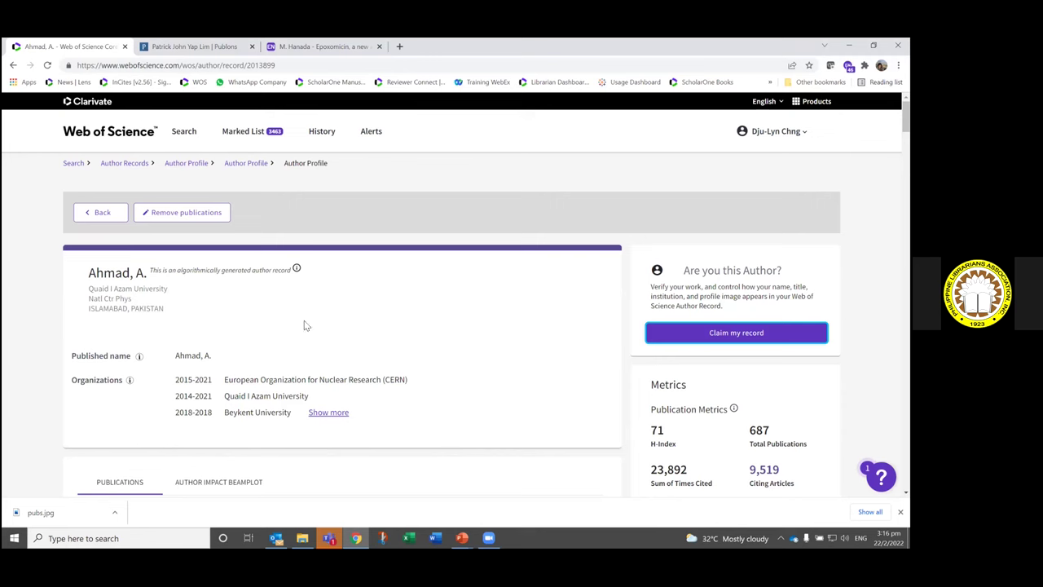
scroll(315, 379, down, 2)
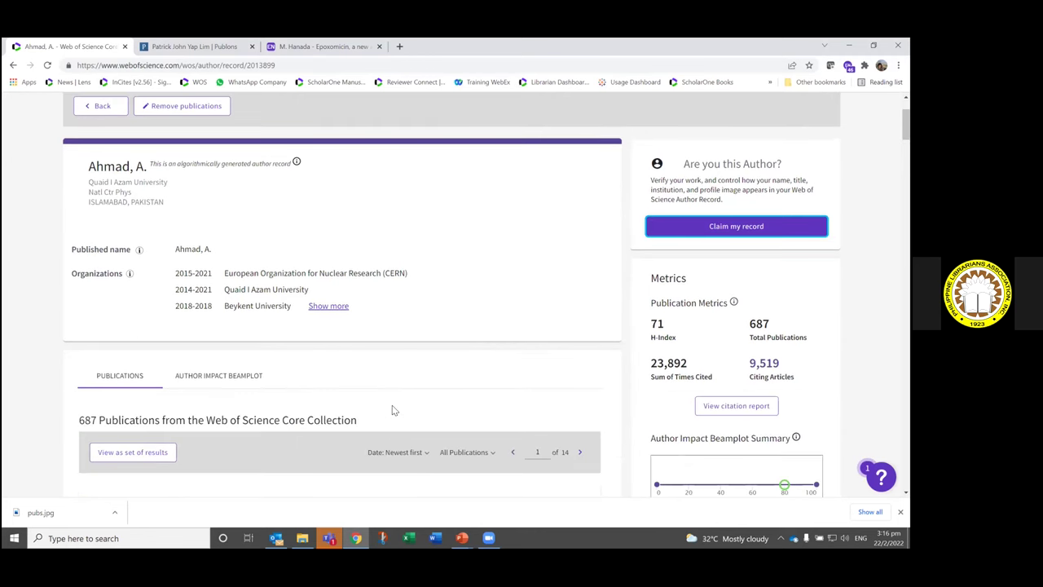
scroll(96, 216, up, 2)
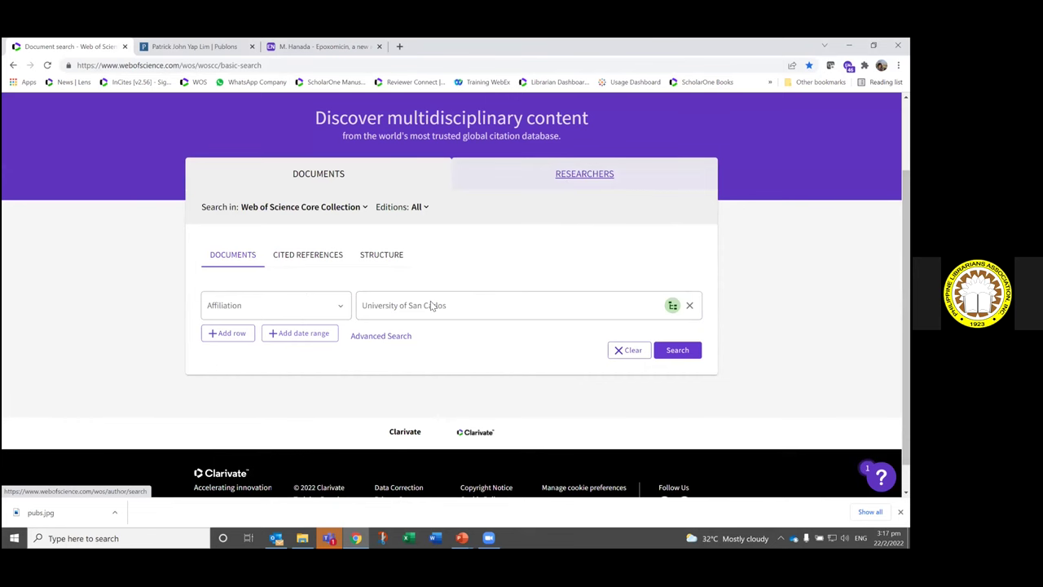
scroll(683, 415, up, 2)
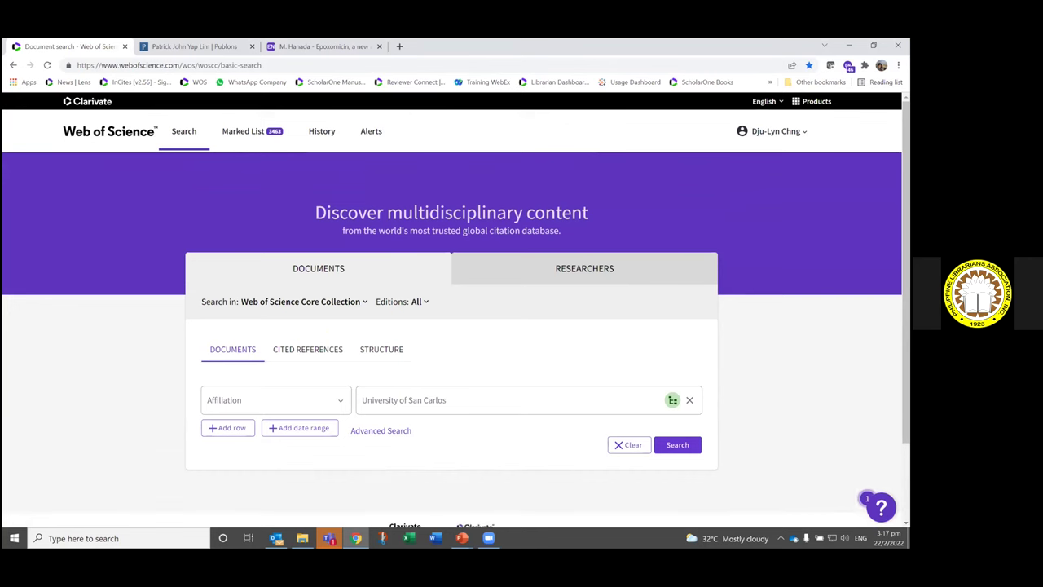
scroll(737, 376, down, 1)
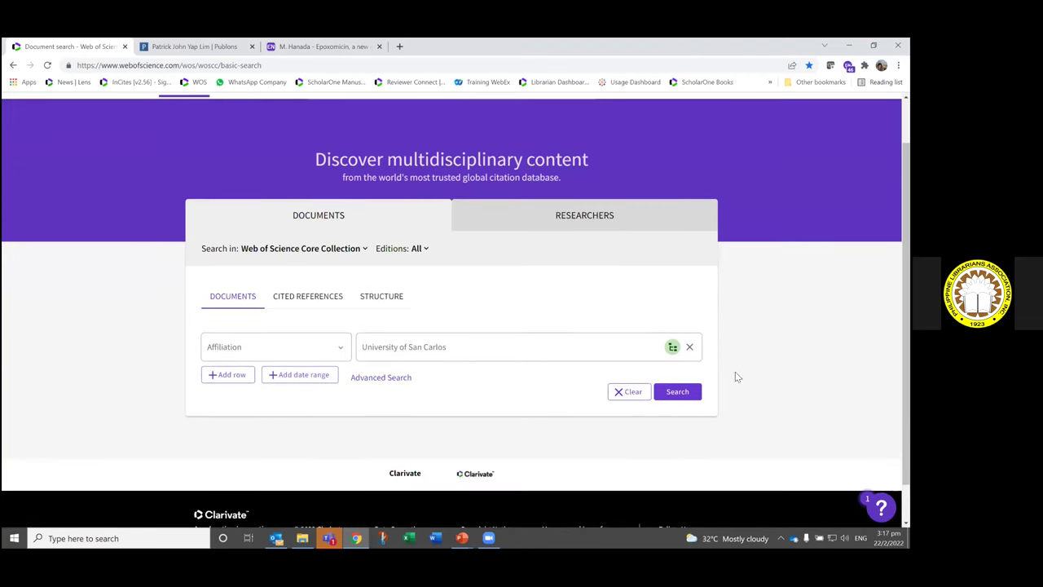
Step: View the product updates and the guided tours offered in the help resources
scroll(734, 393, down, 1)
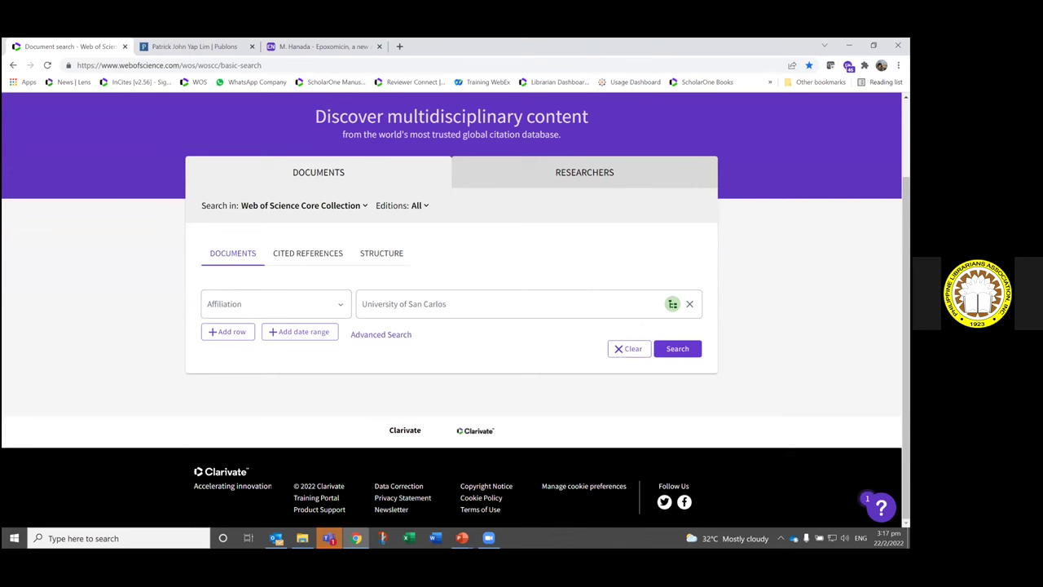
click(881, 507)
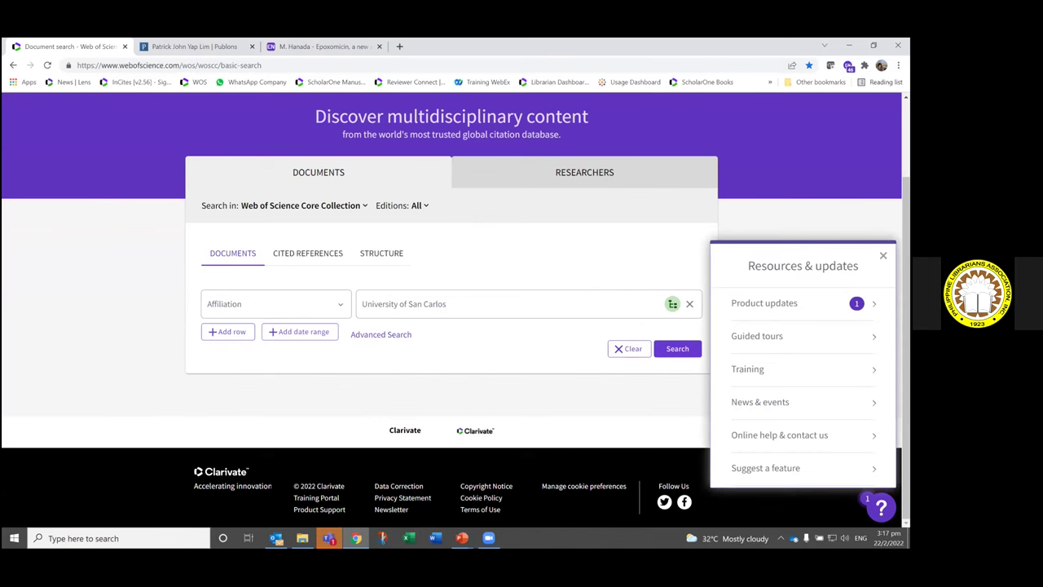
click(765, 304)
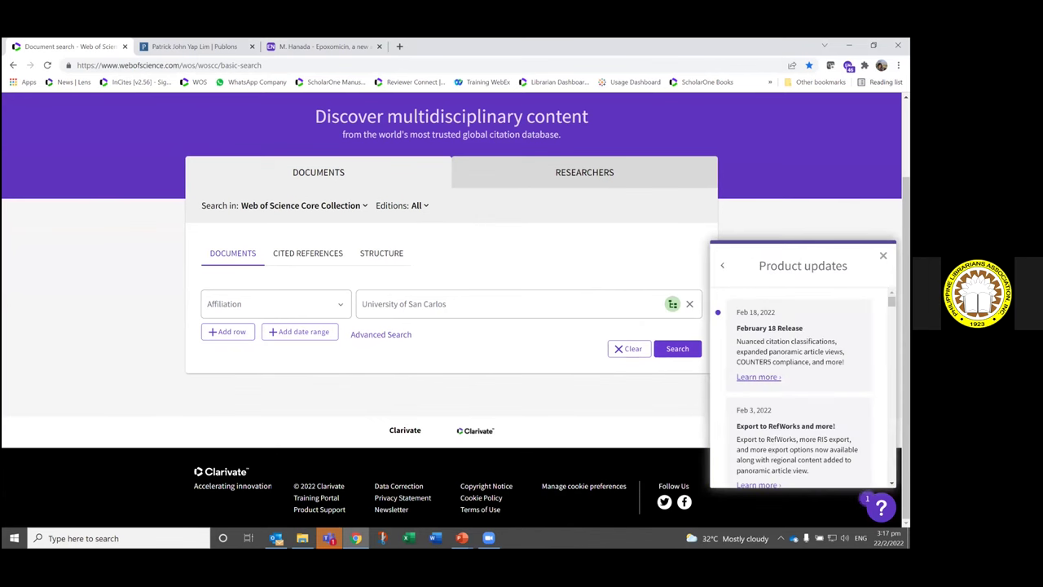
scroll(792, 388, down, 3)
click(723, 267)
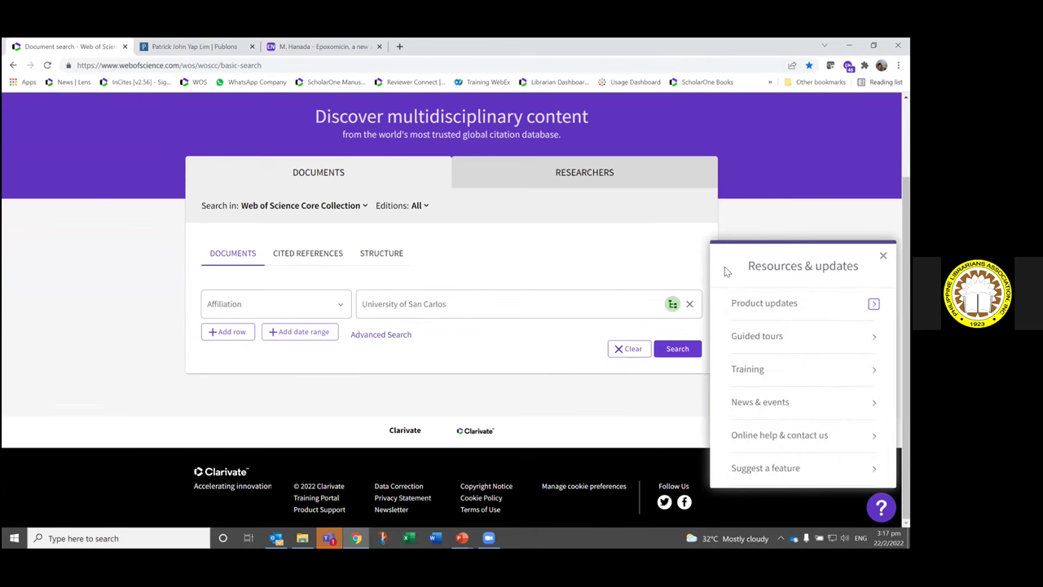
click(757, 335)
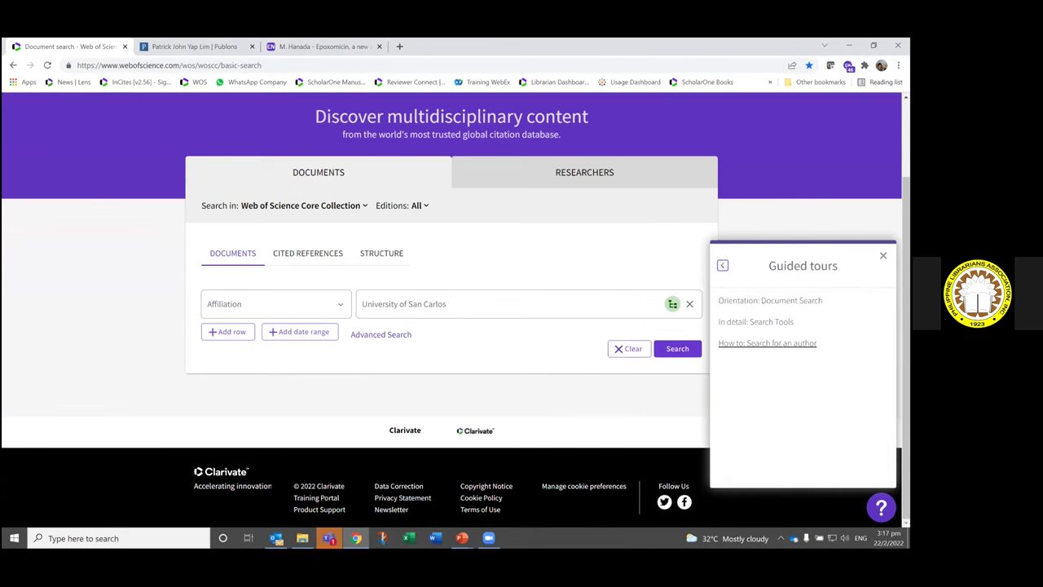
click(723, 266)
Step: View the training resources and the online help and contact options
click(747, 368)
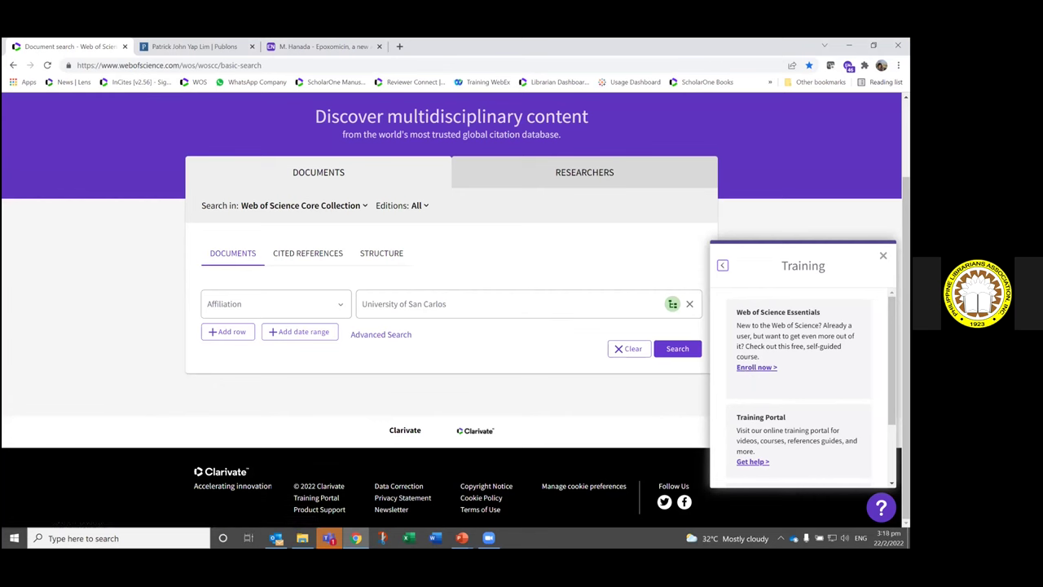
scroll(753, 384, down, 2)
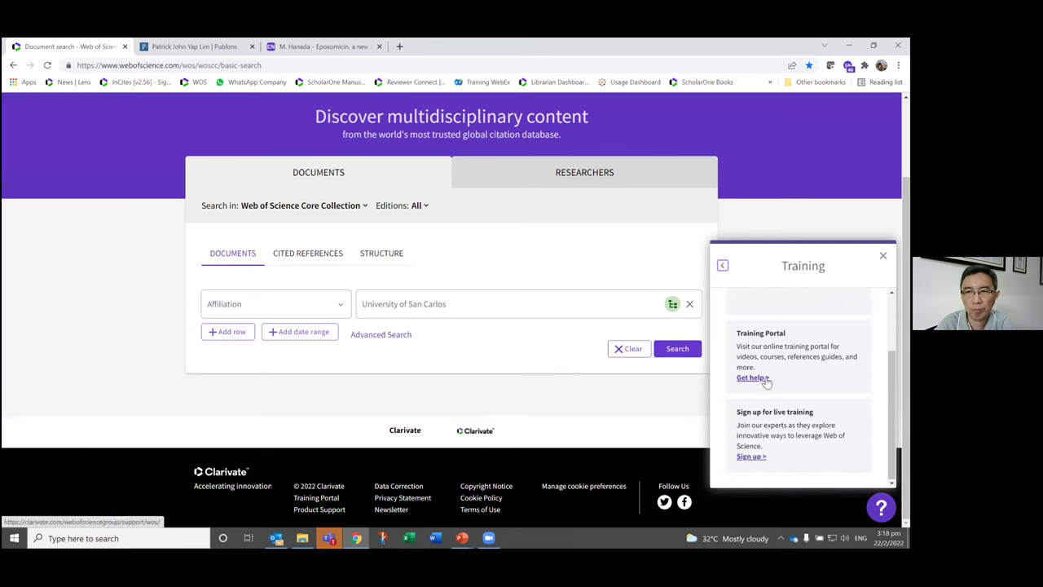
click(723, 266)
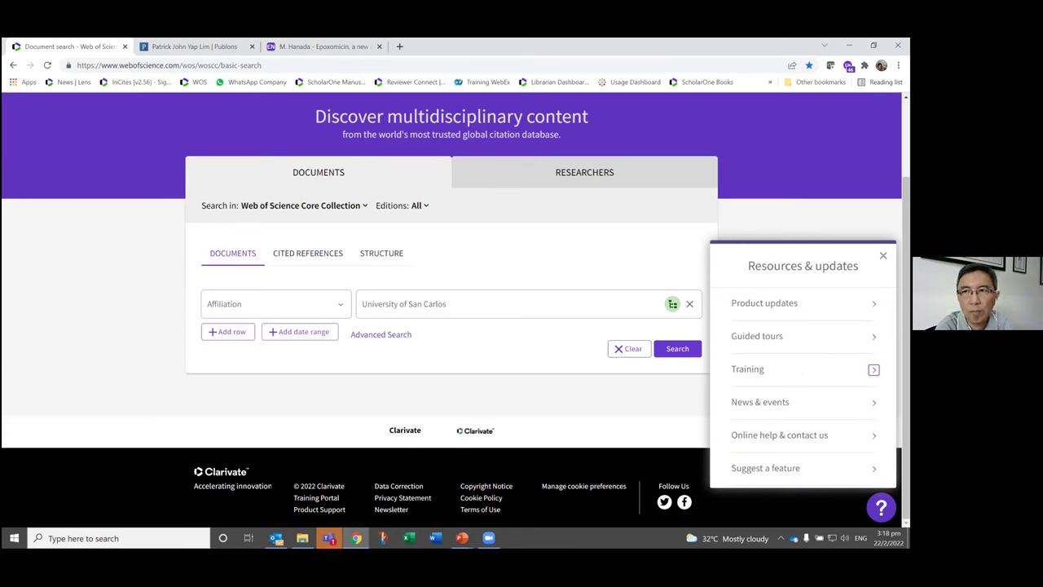
click(766, 434)
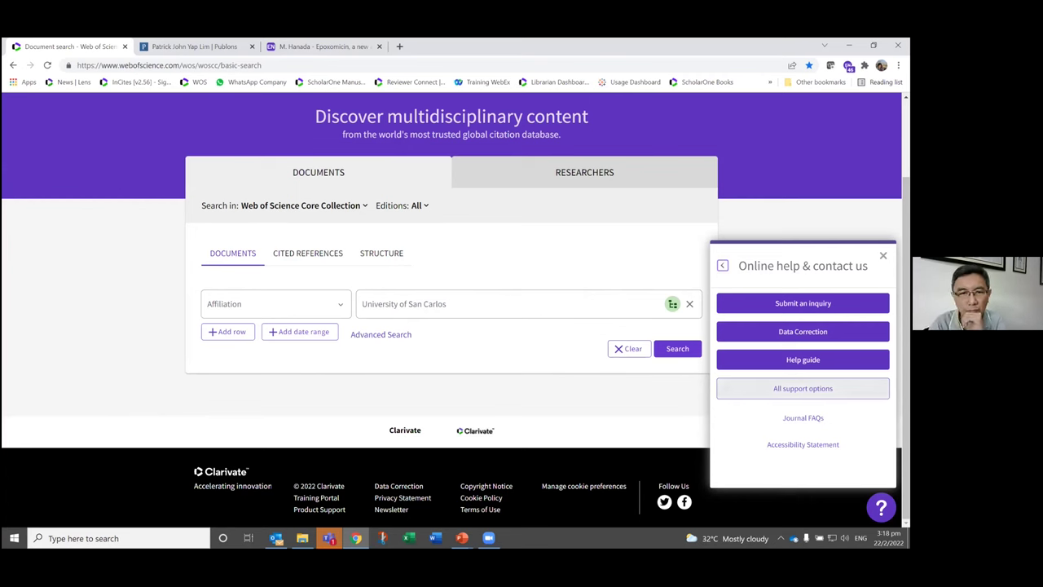
click(723, 269)
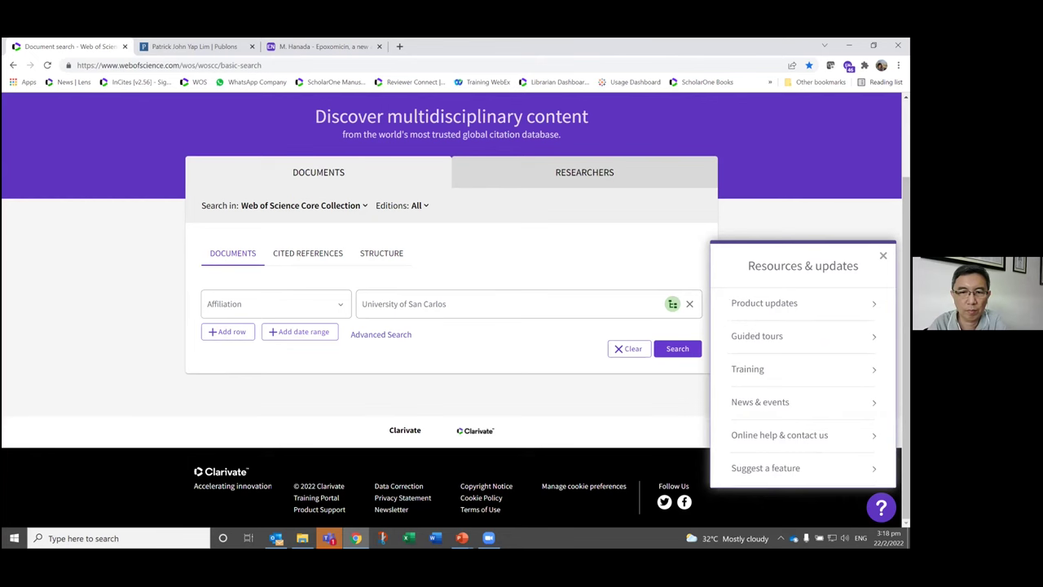
Step: Open the feedback portal for feature suggestions, look through the requests by others, and return to the document search form
click(758, 468)
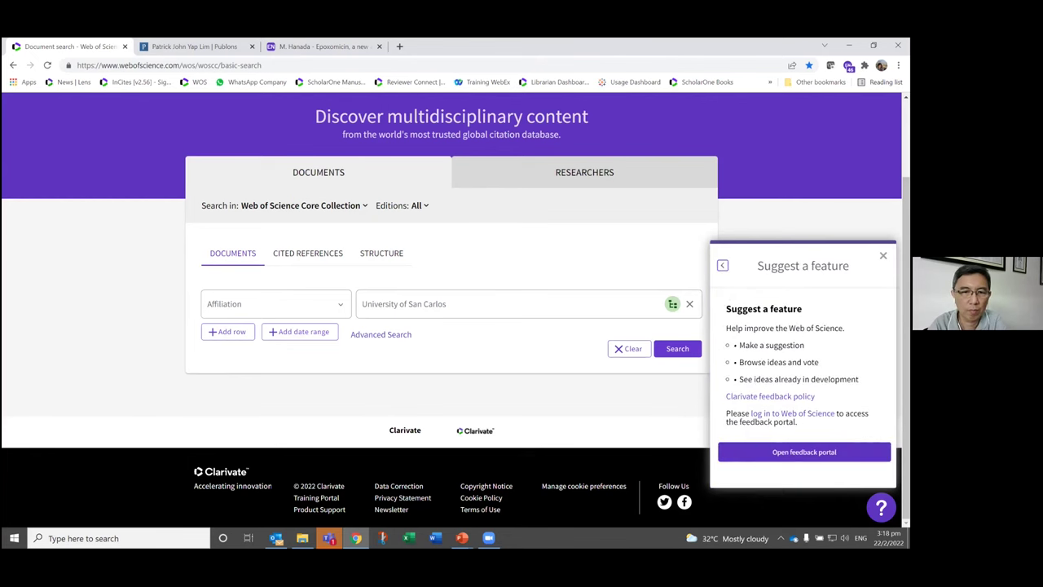
click(804, 451)
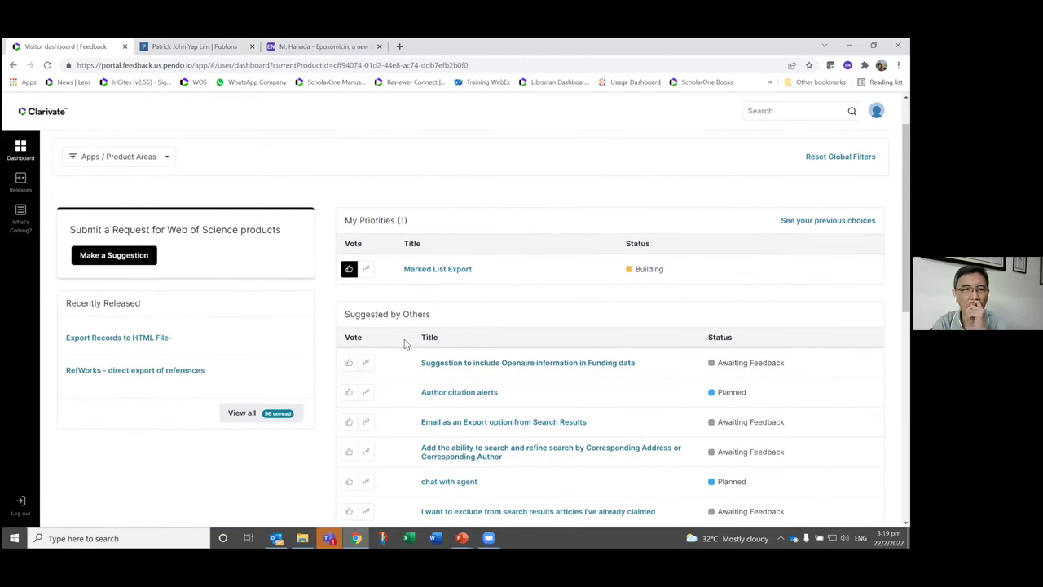
scroll(378, 397, down, 2)
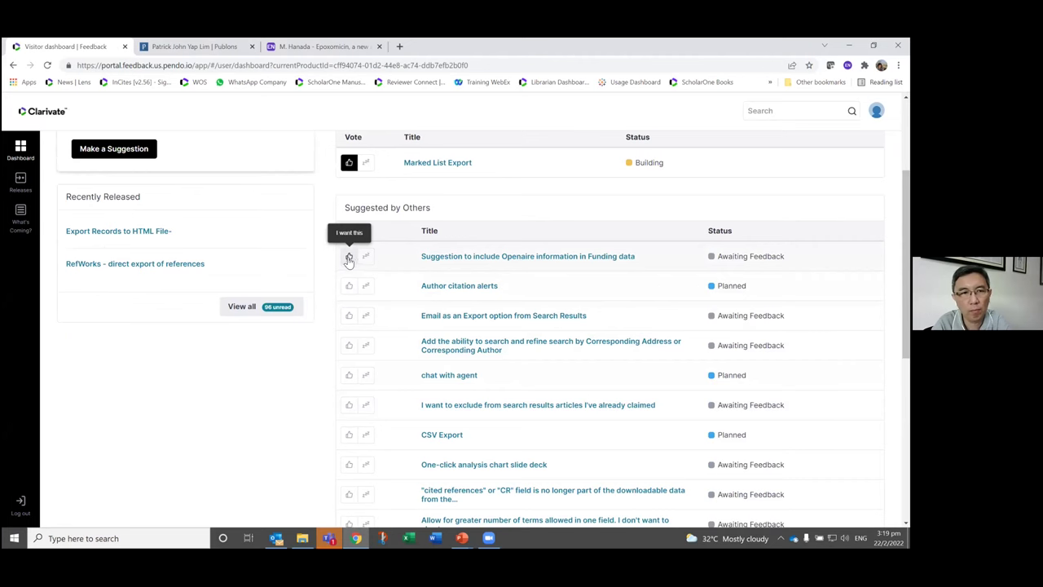
scroll(318, 252, up, 3)
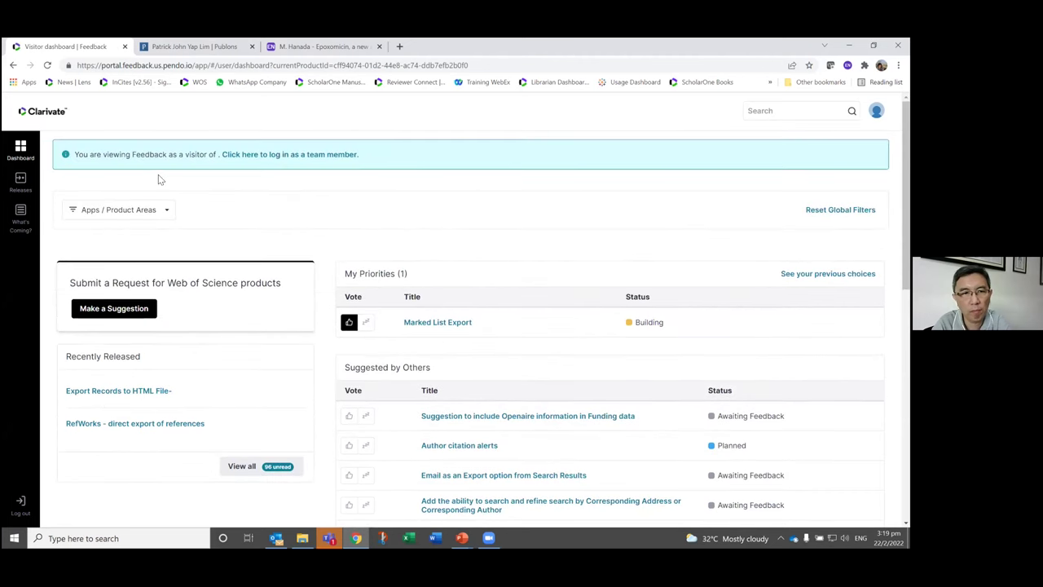
click(13, 65)
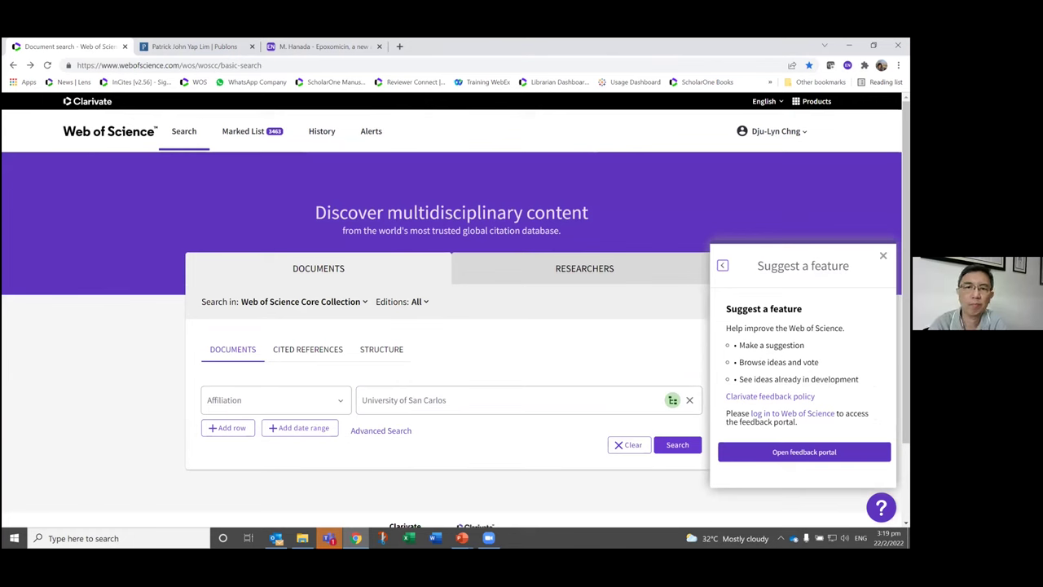
click(882, 255)
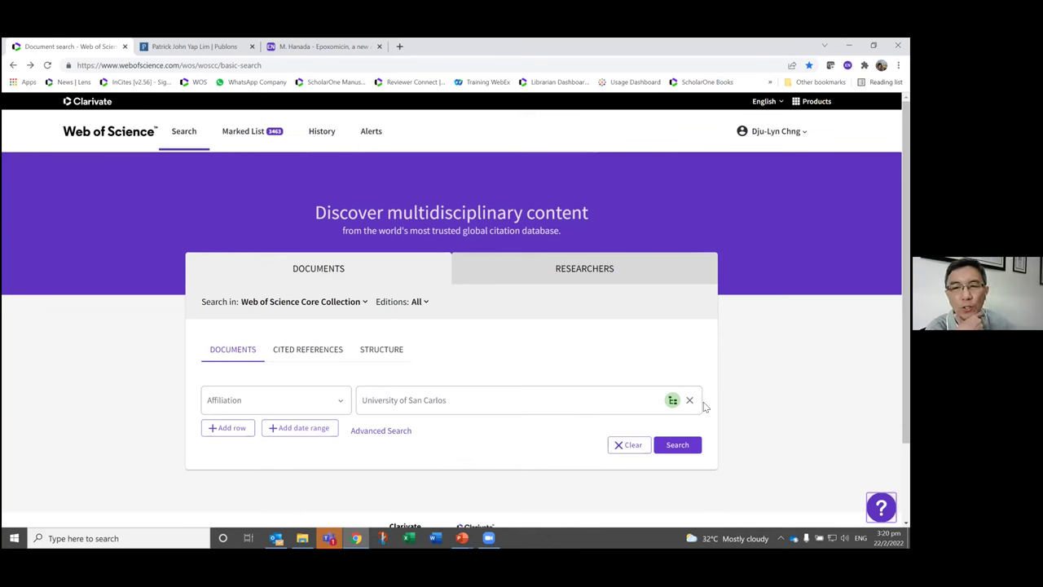
Step: Revisit the guided tours and training resources, and close the help resources
click(880, 507)
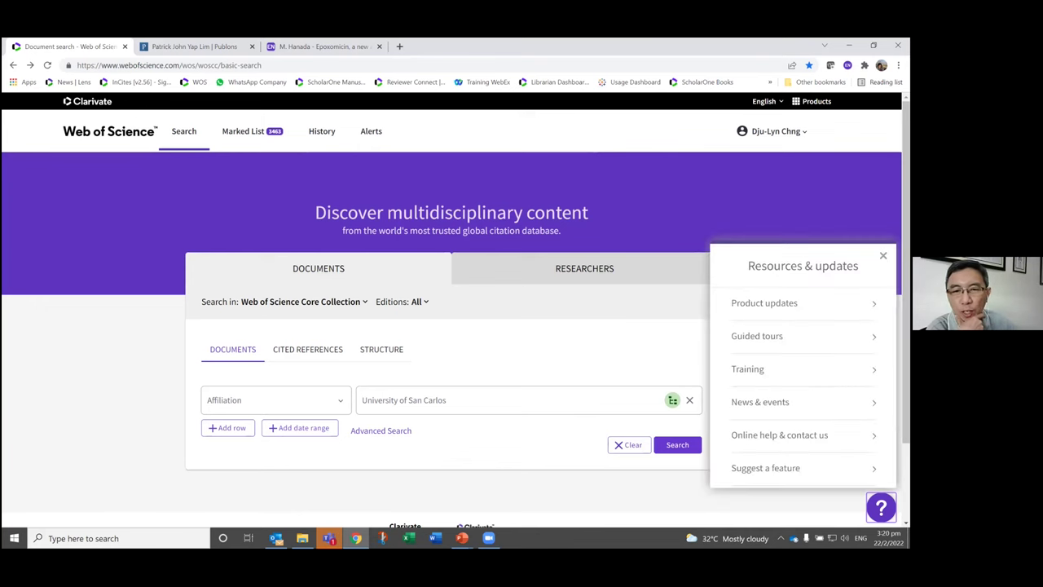
click(768, 336)
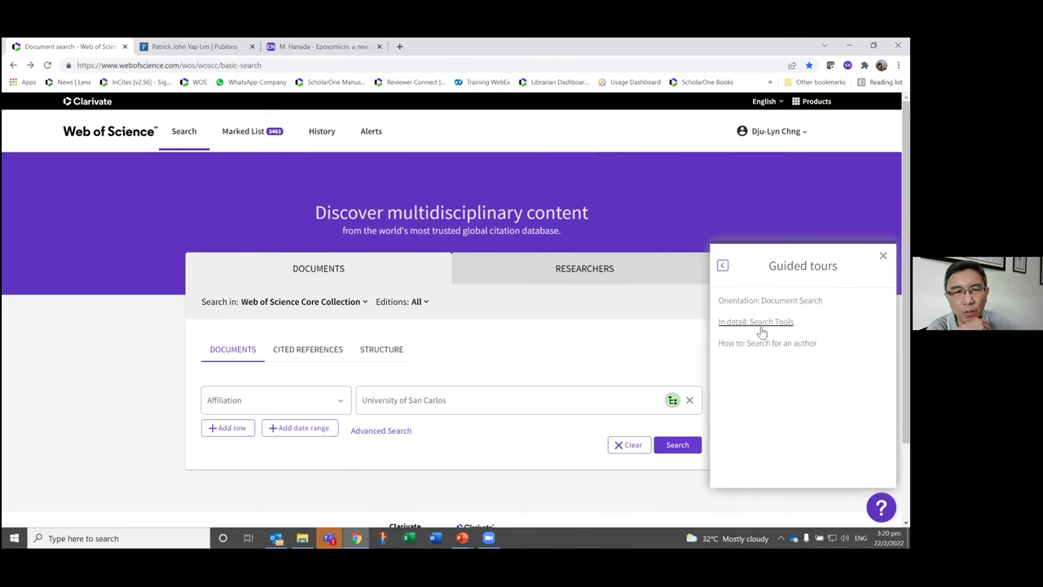
click(722, 267)
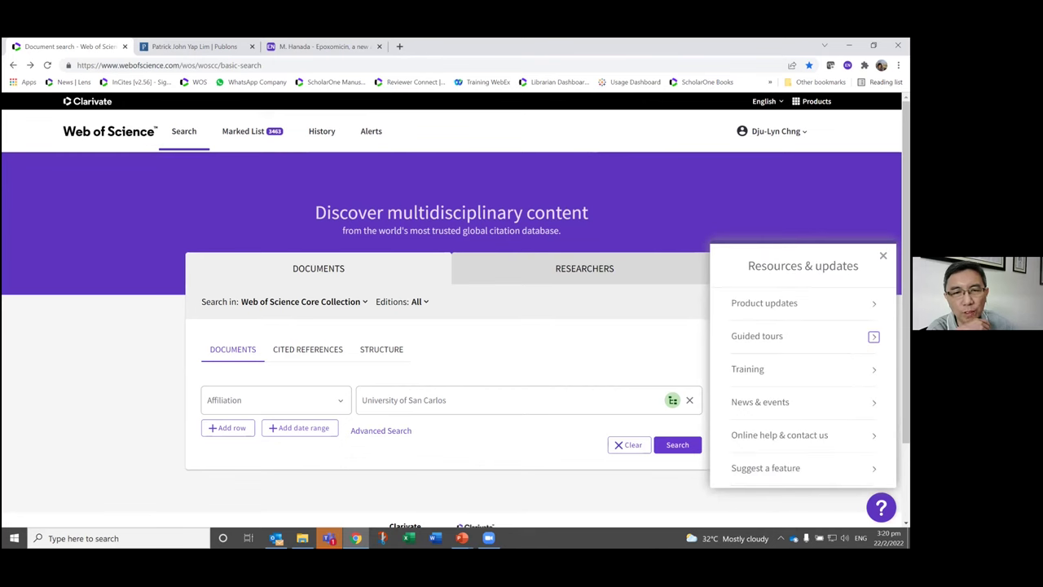
click(782, 368)
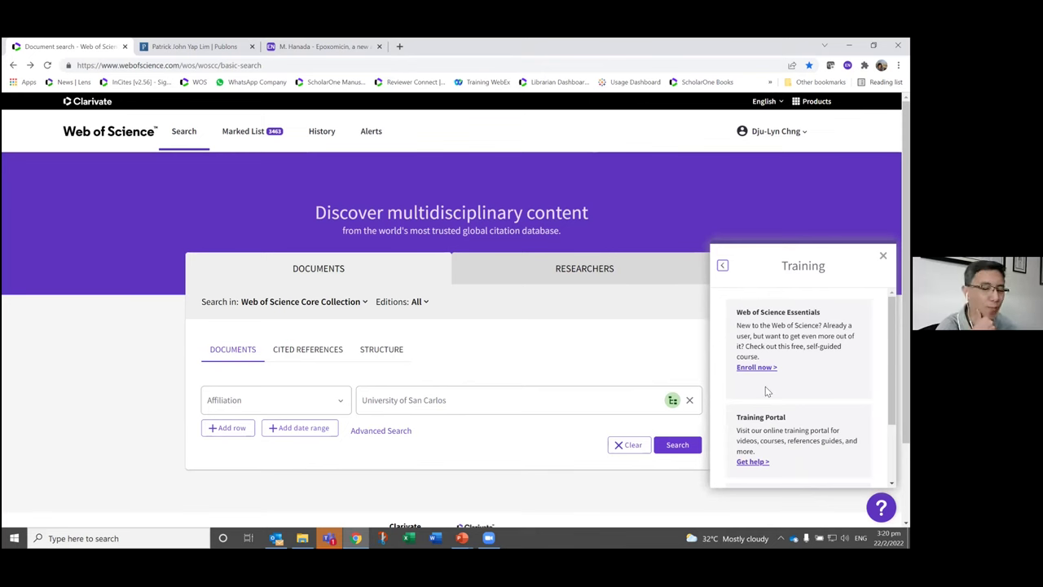
click(722, 264)
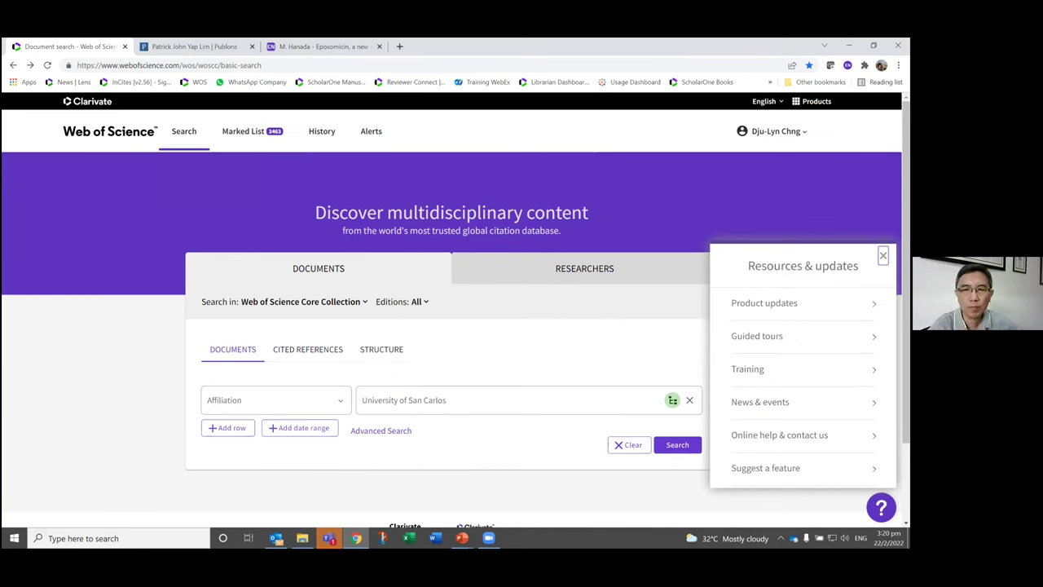
click(882, 255)
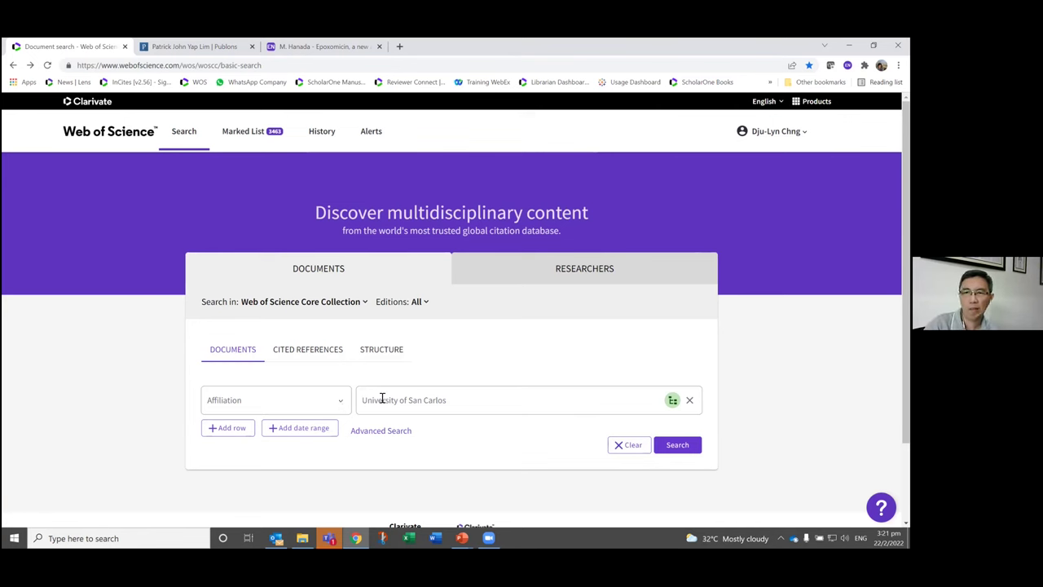
Step: Replace the affiliation query with a topic search for marine biology in the Web of Science Core Collection
click(343, 405)
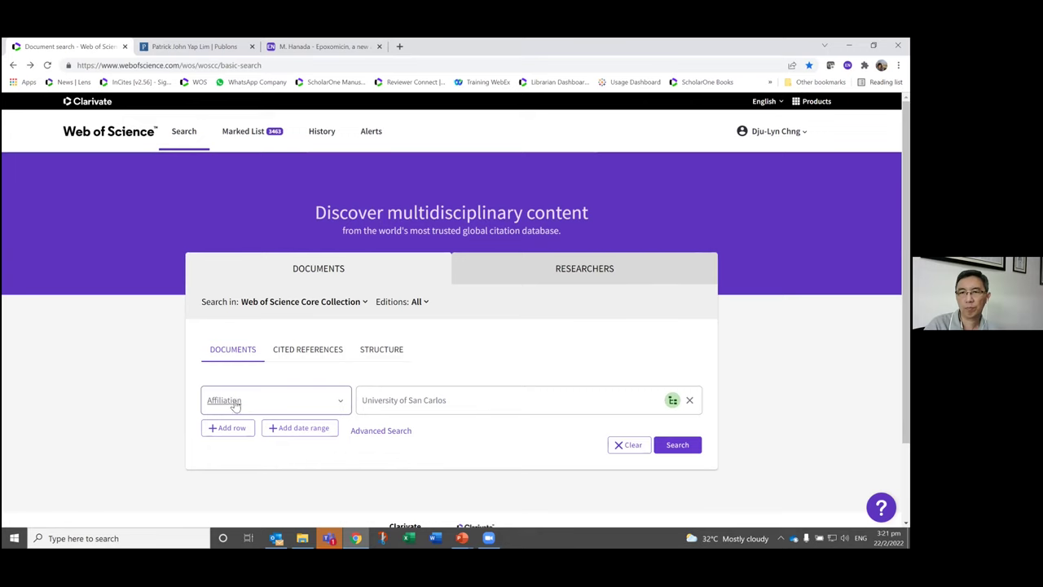
click(221, 404)
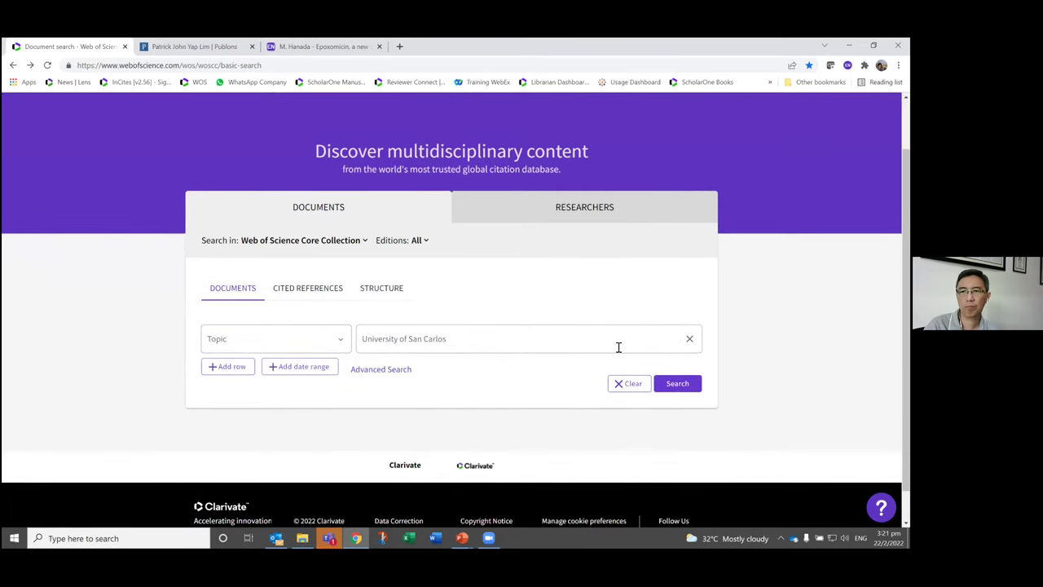
click(689, 338)
click(422, 340)
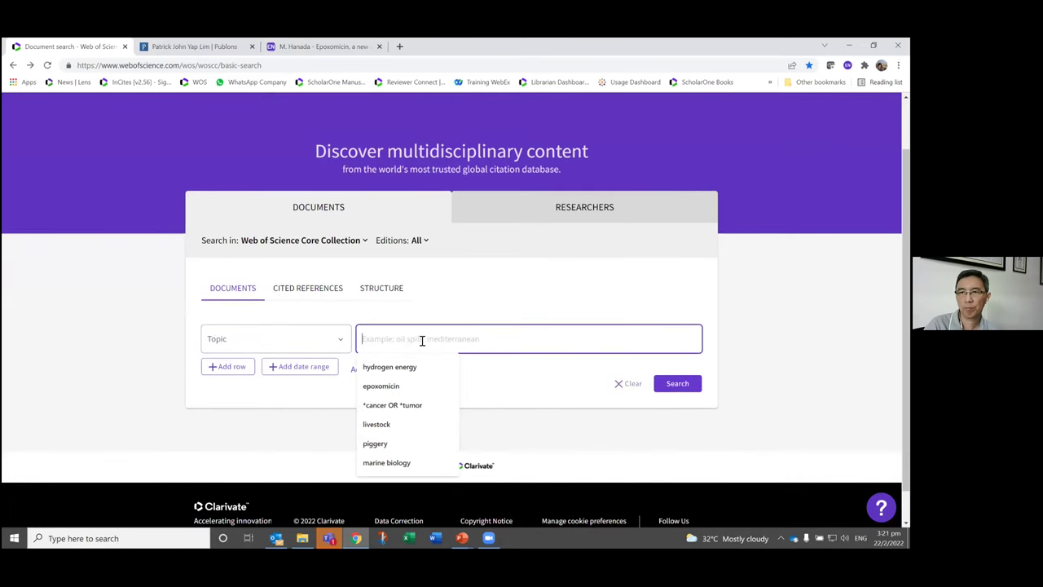
click(384, 463)
click(677, 383)
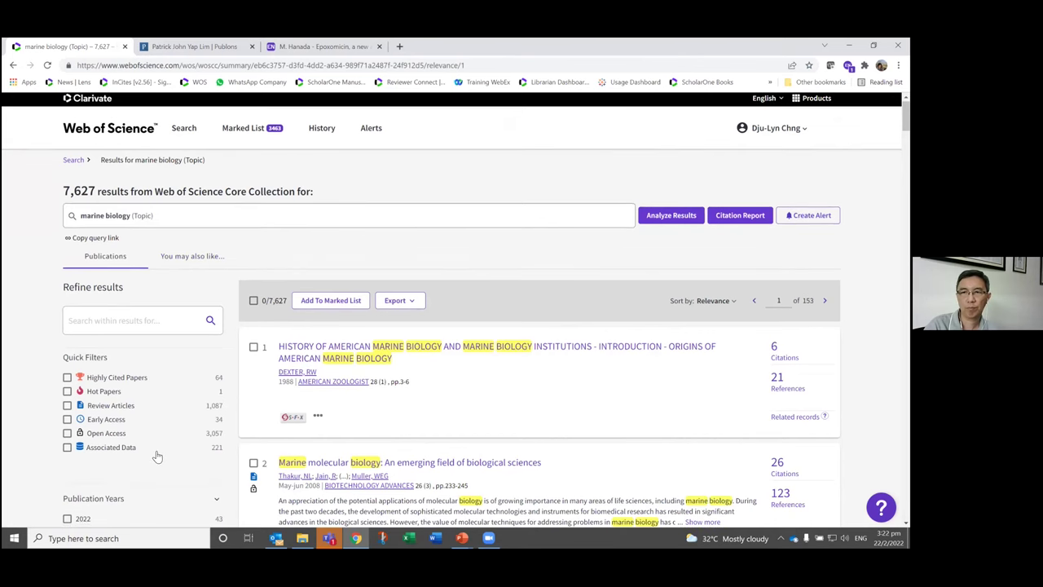
Step: Look through the refine filters of the marine biology results and return to the document search form
scroll(154, 452, down, 2)
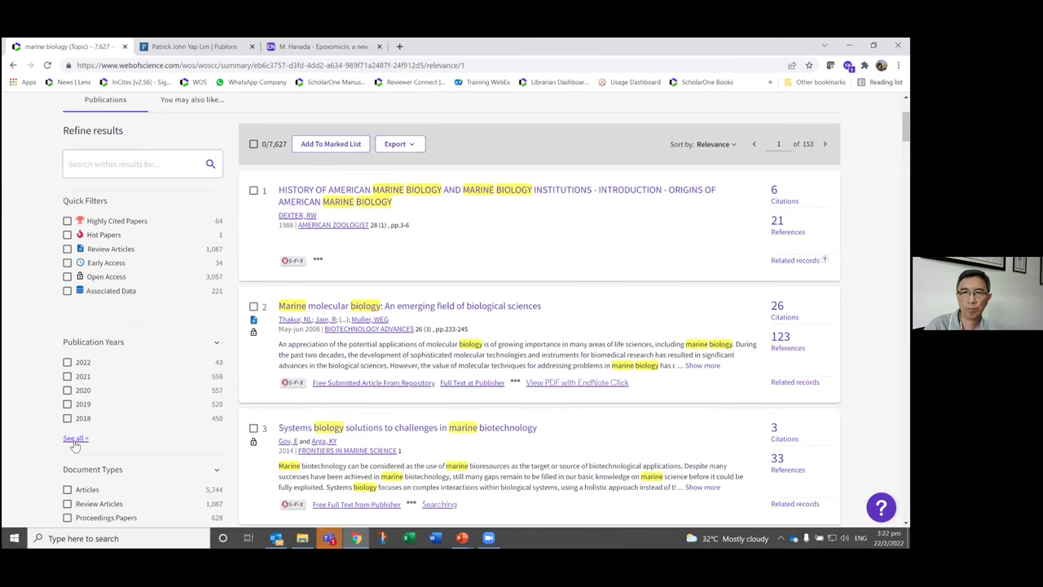
scroll(135, 440, up, 2)
click(116, 139)
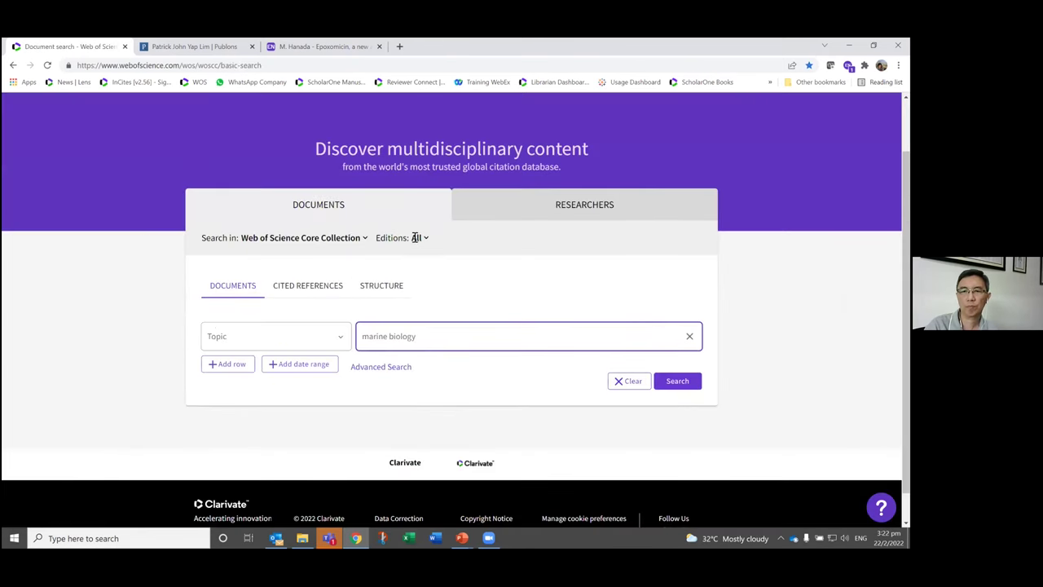
Step: Examine the citation indexes available as Core Collection editions, and close the list without changing the selection
click(420, 238)
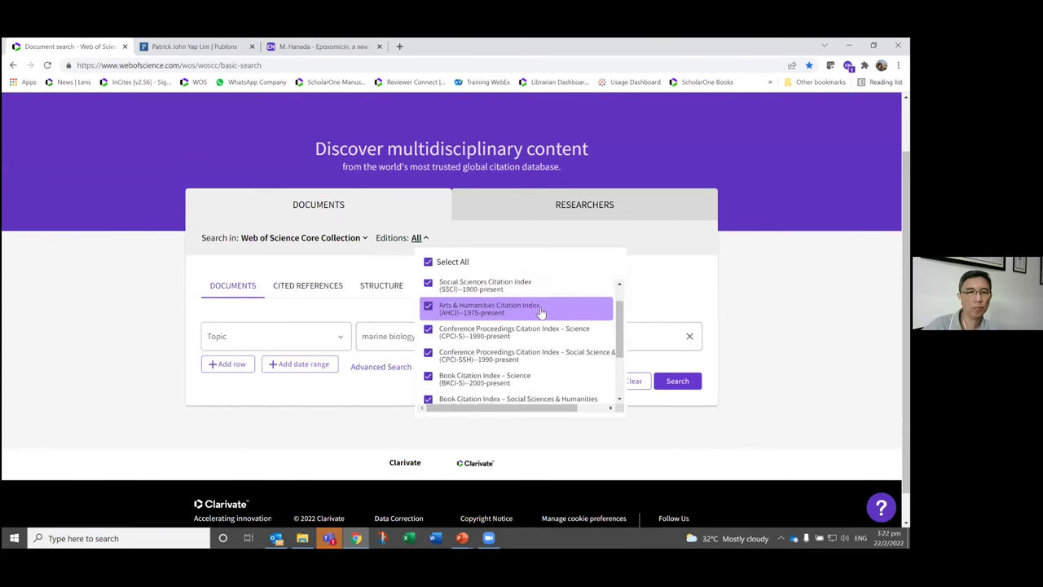
scroll(539, 319, down, 2)
scroll(544, 332, up, 2)
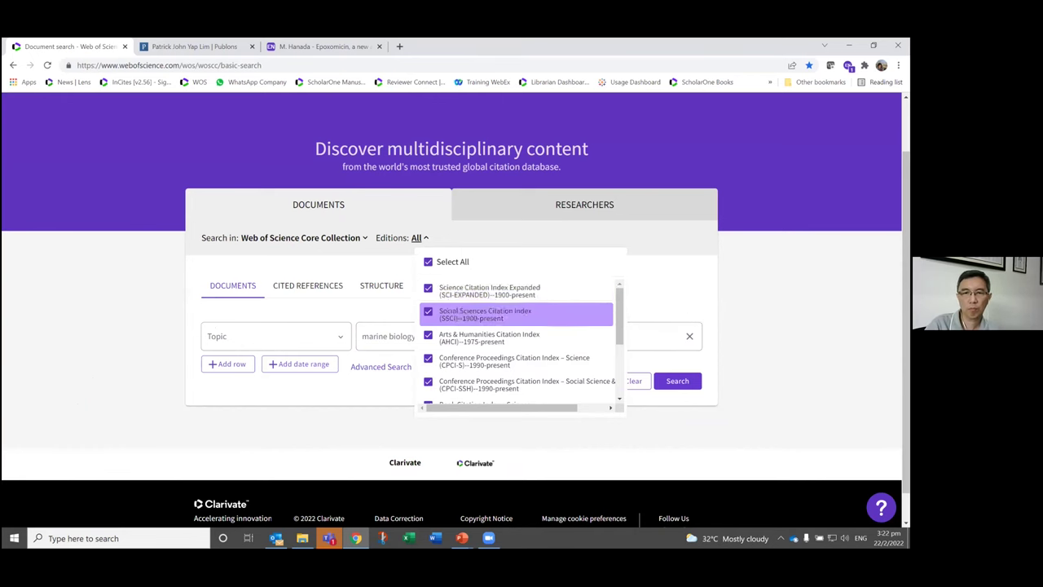
click(775, 362)
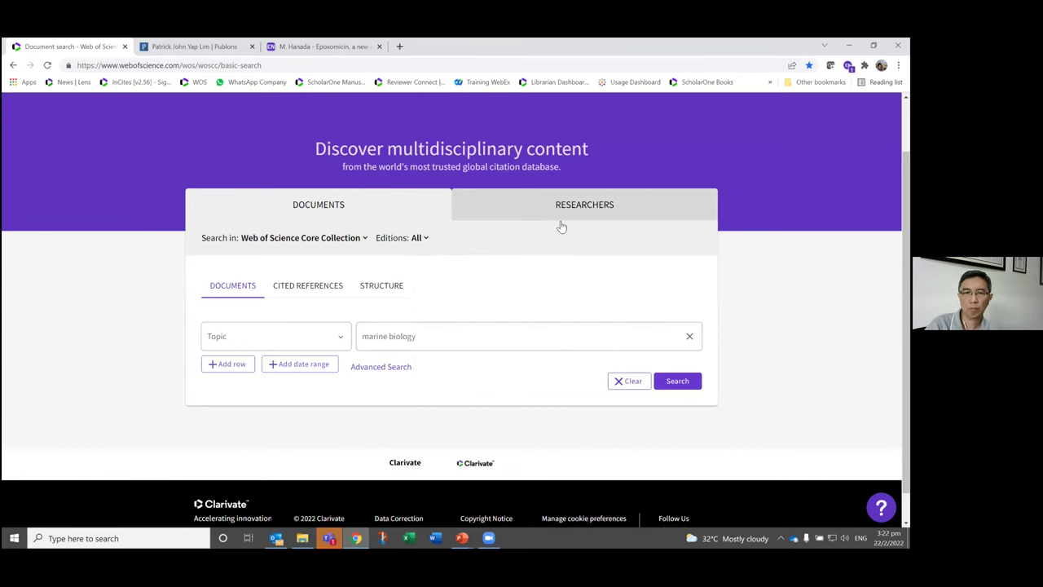